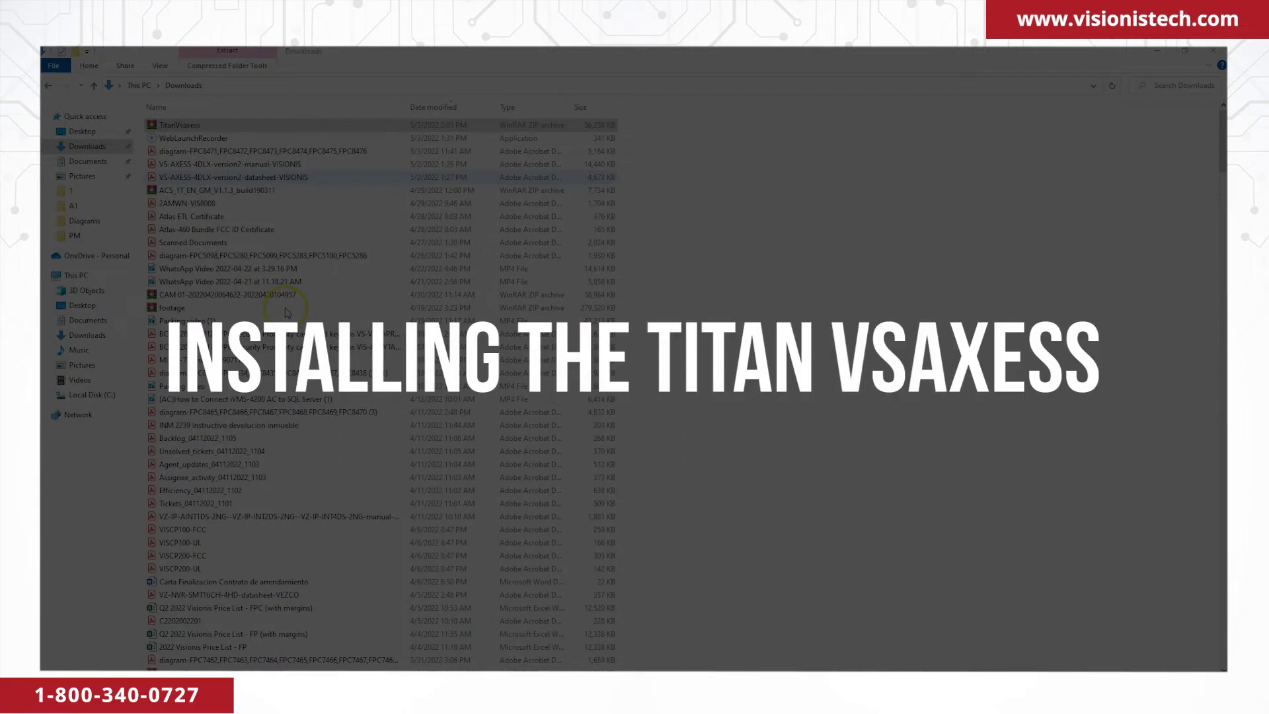
Open TitanVsaxess.zip in WinRAR and run its setup.exe to bring up the Titan Vsaxess installer.
double_click(223, 126)
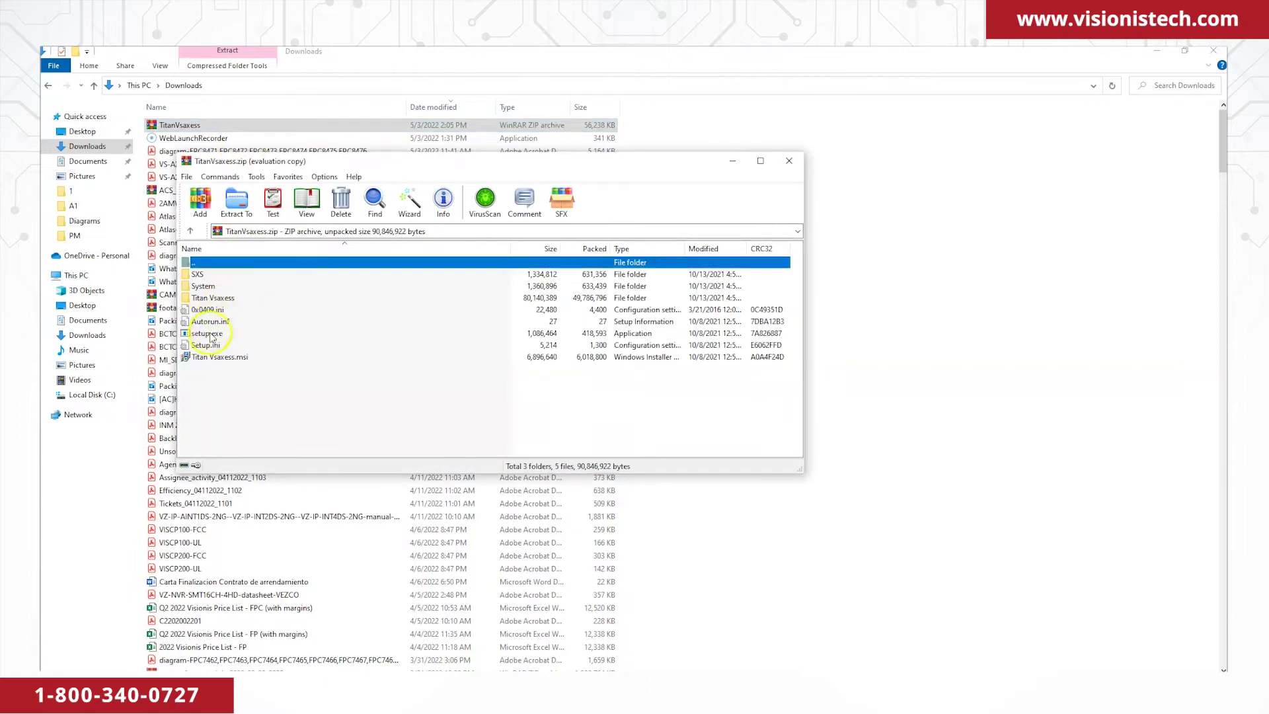
double_click(210, 334)
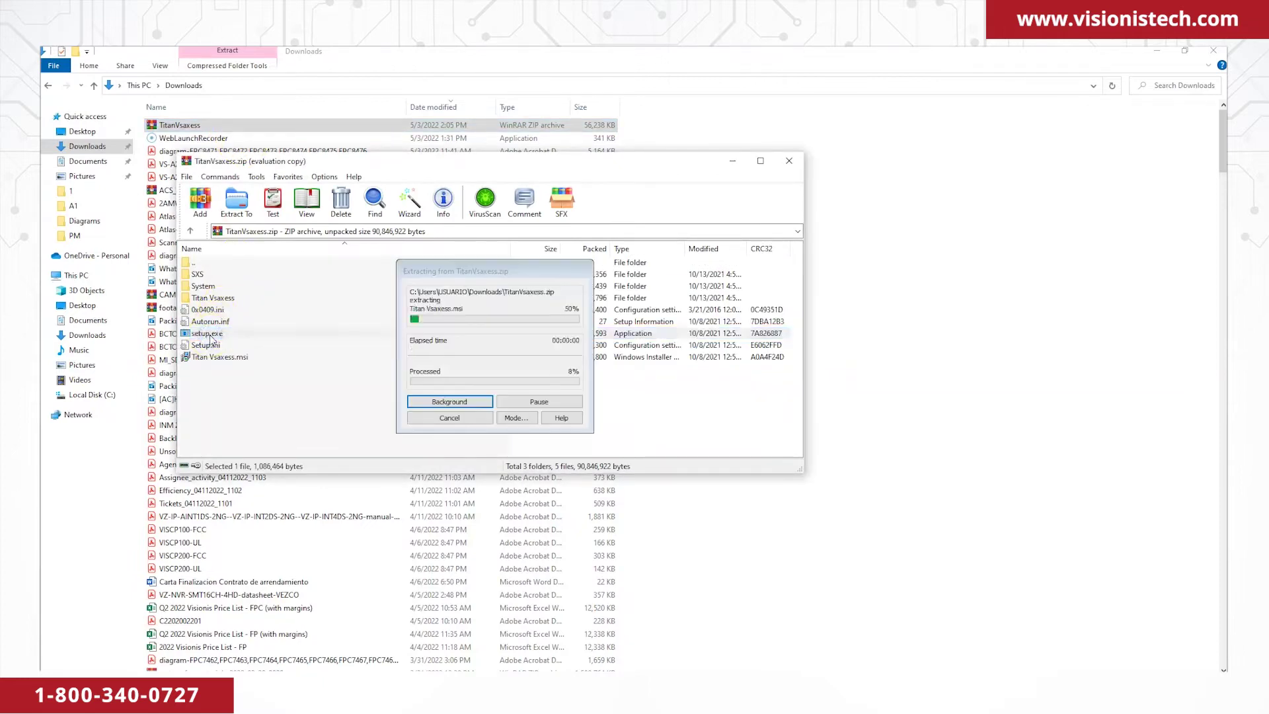
drag(500, 178, 559, 247)
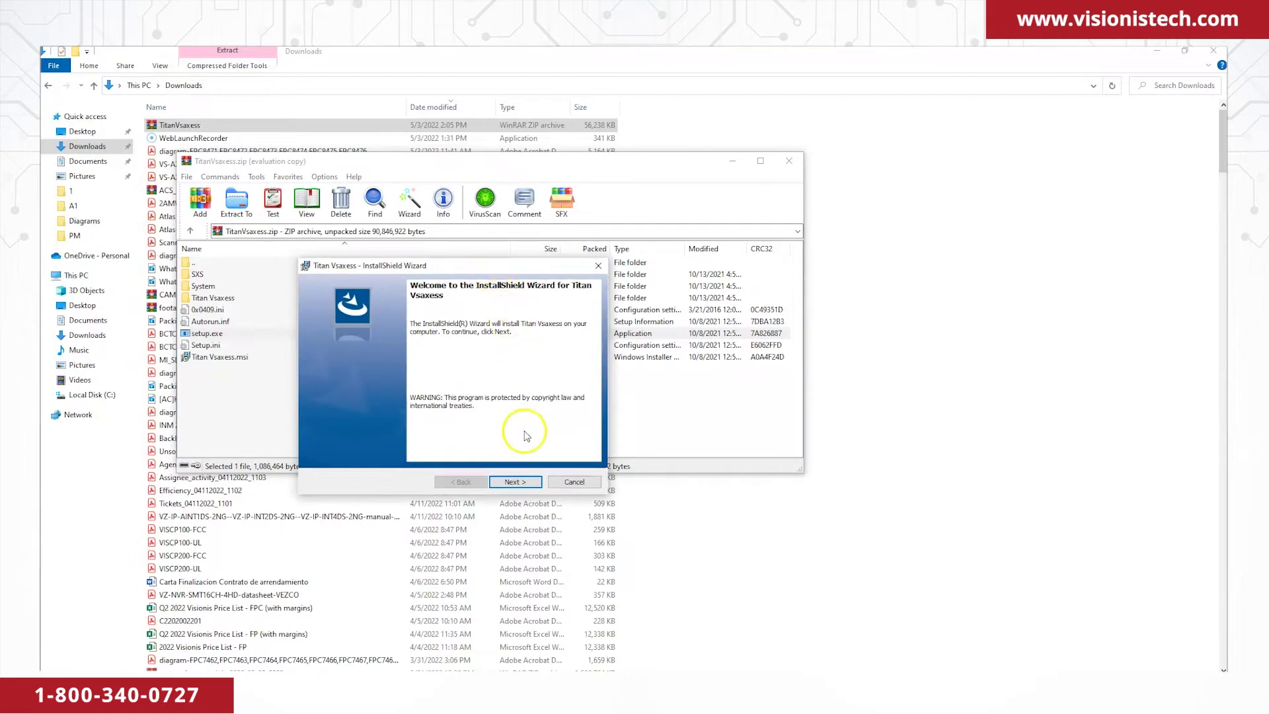
Enter a user name and keep the default C:\Titan Vsaxess install folder.
click(514, 482)
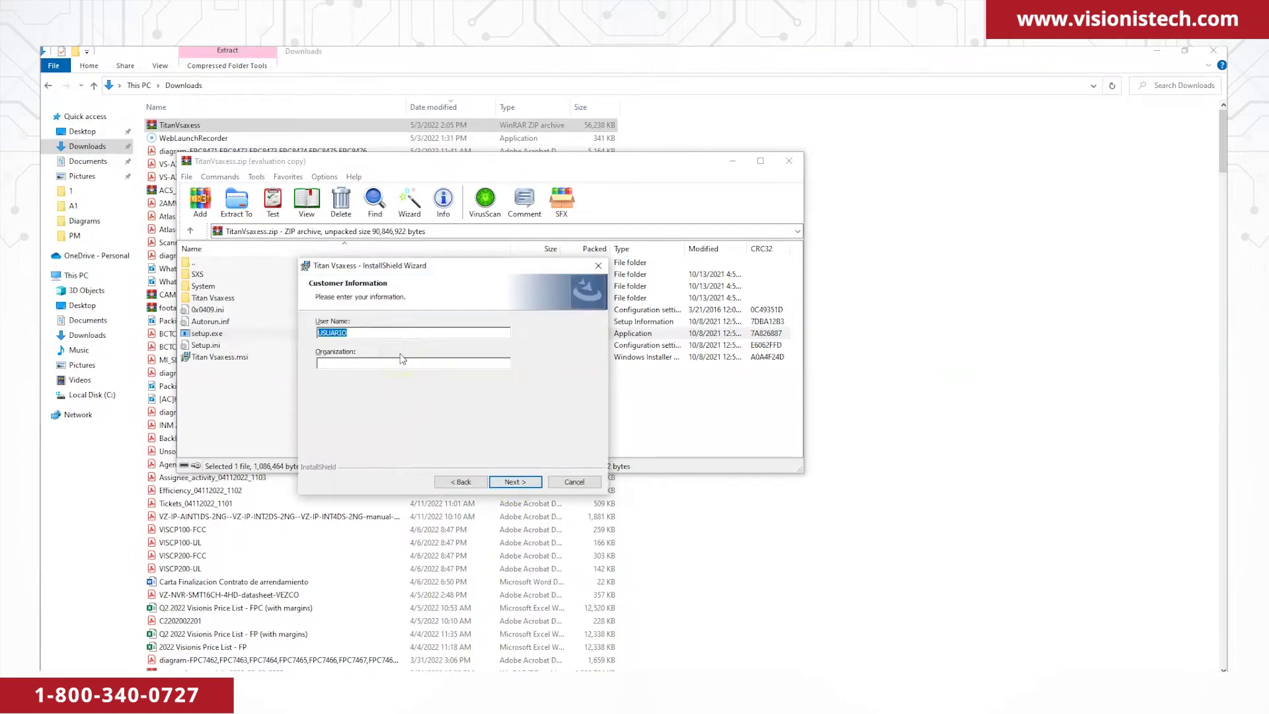
text(John)
click(515, 482)
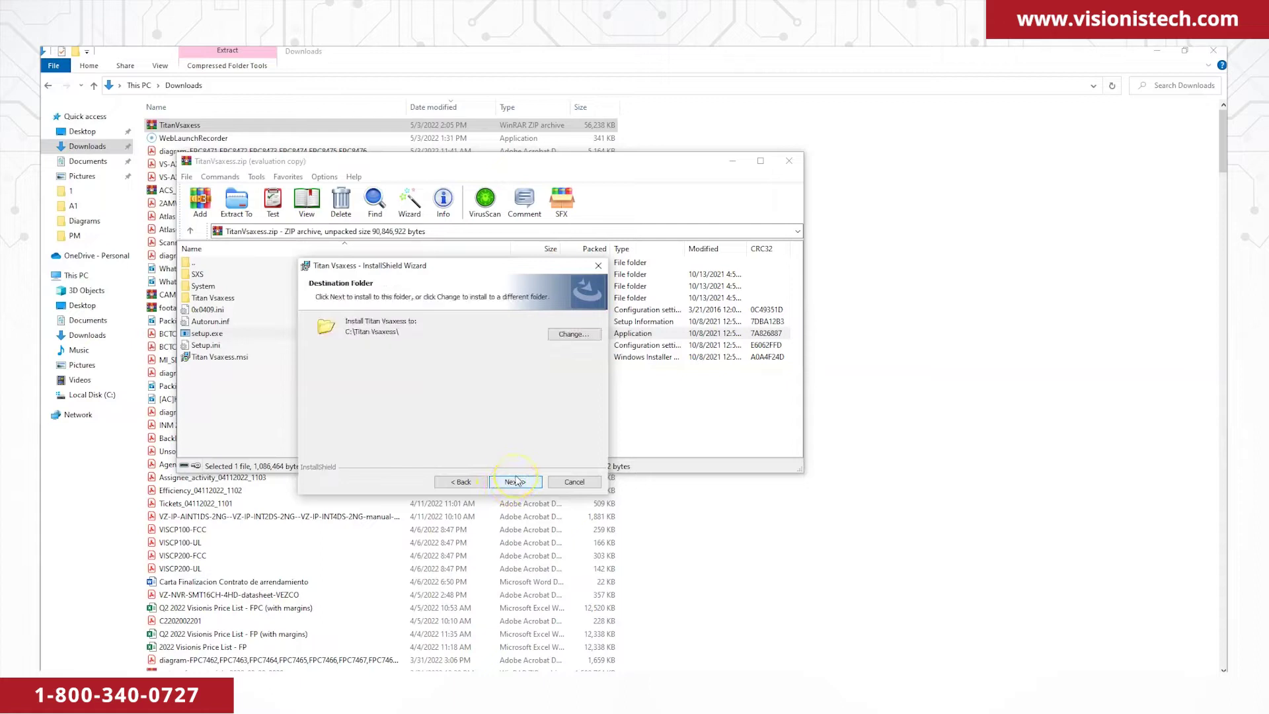
click(518, 483)
Include the Attendance System with all subfeatures, install, and launch the program on finish.
click(341, 349)
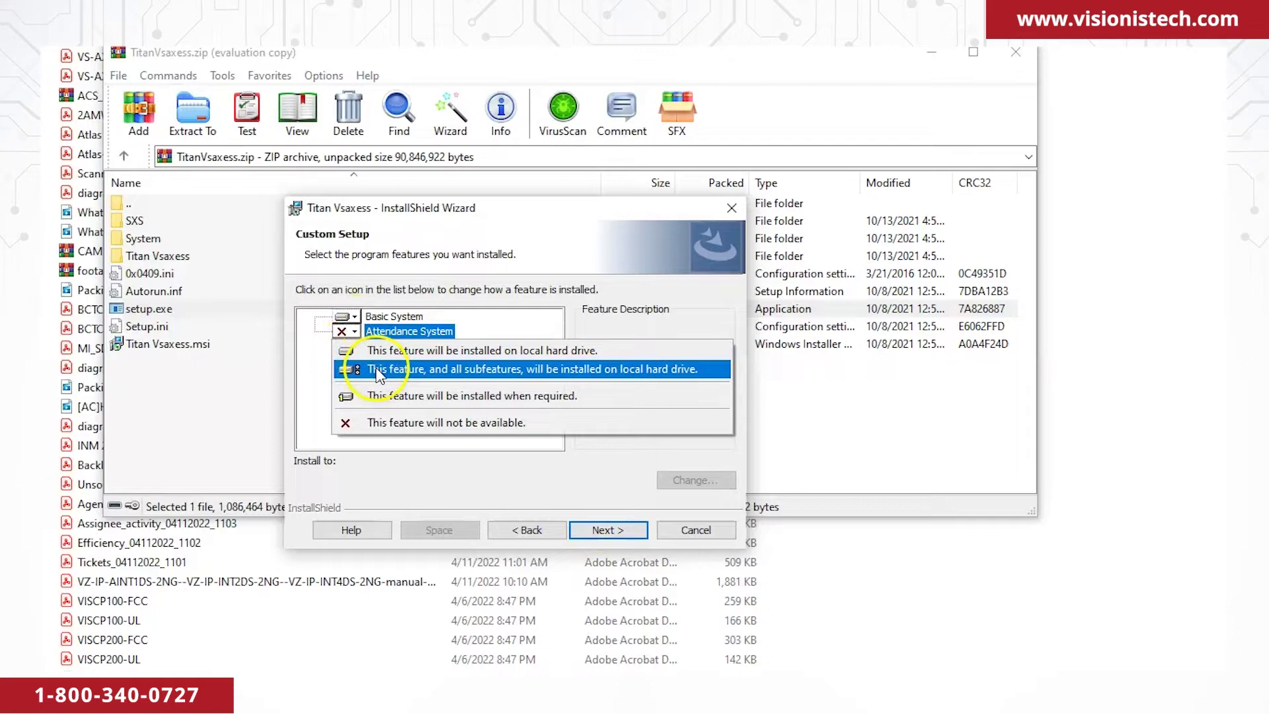
click(378, 371)
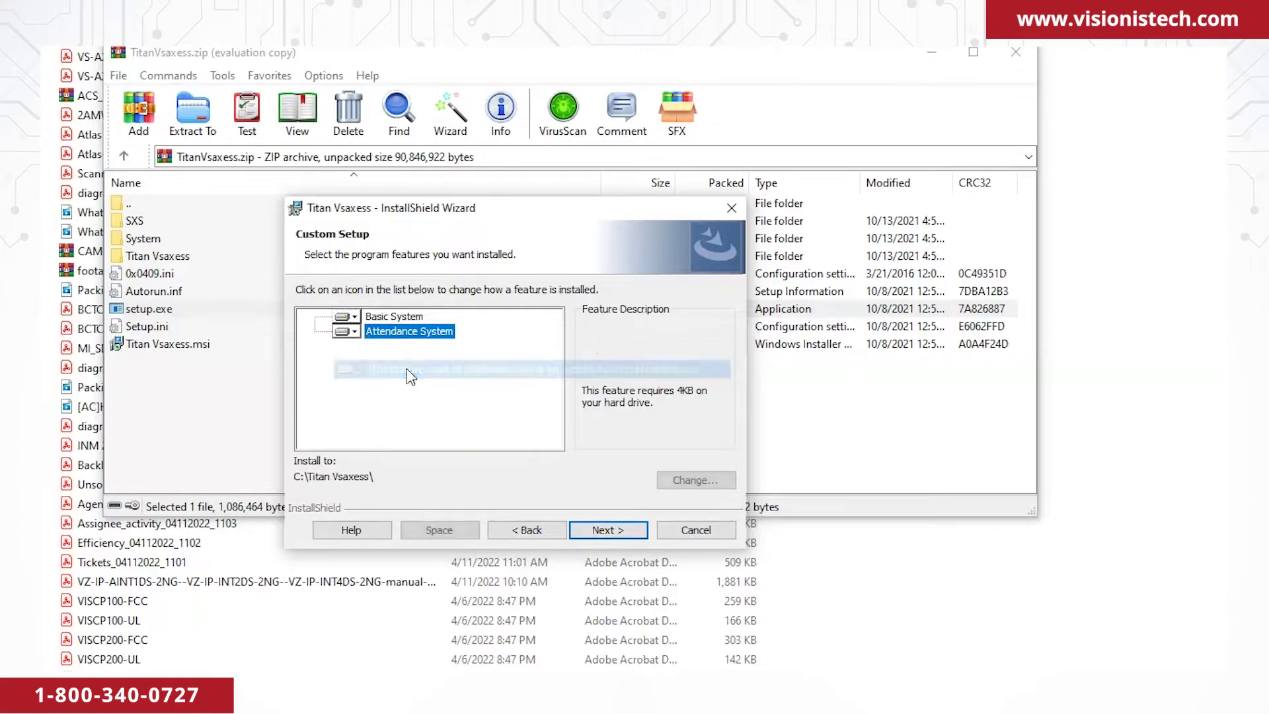
click(583, 533)
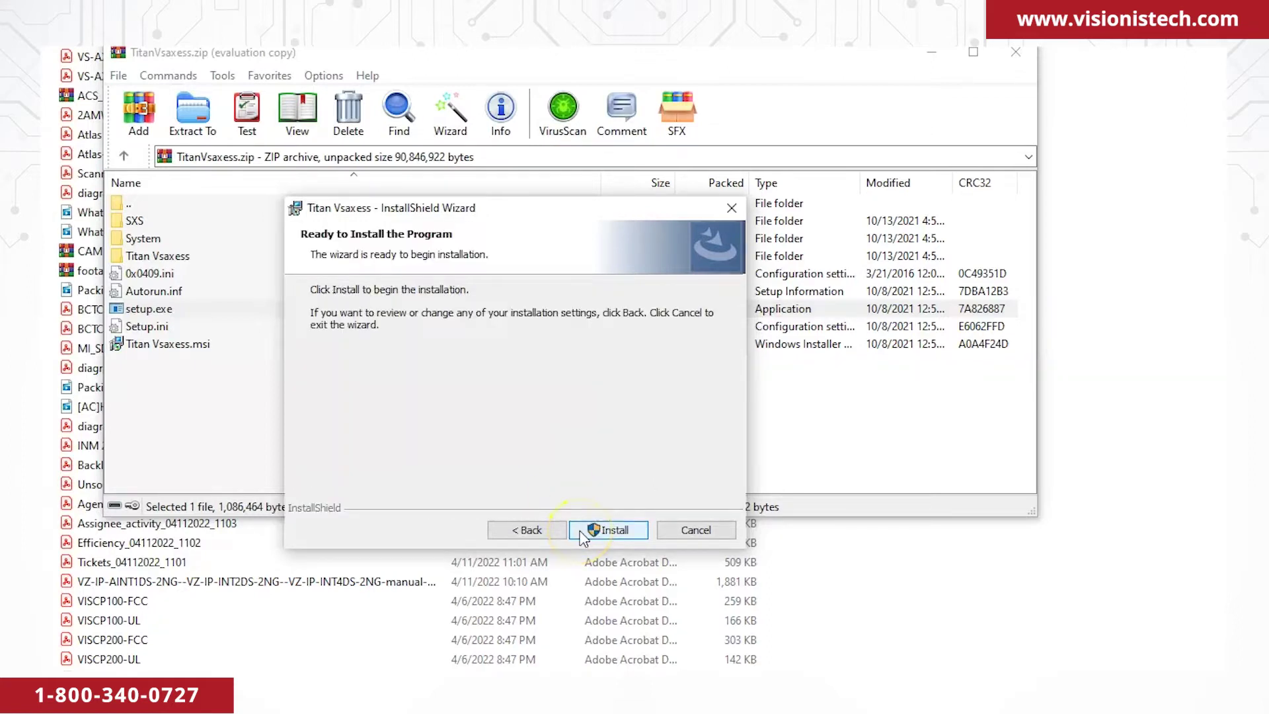
click(584, 533)
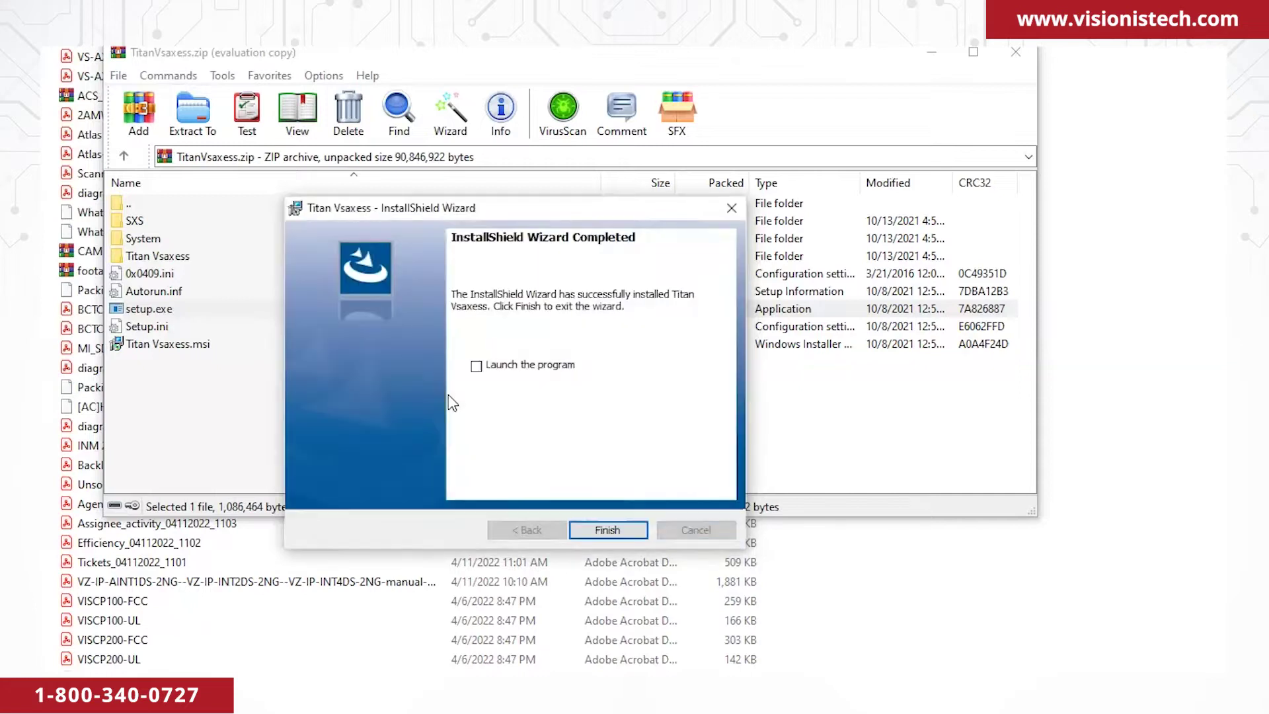
click(476, 365)
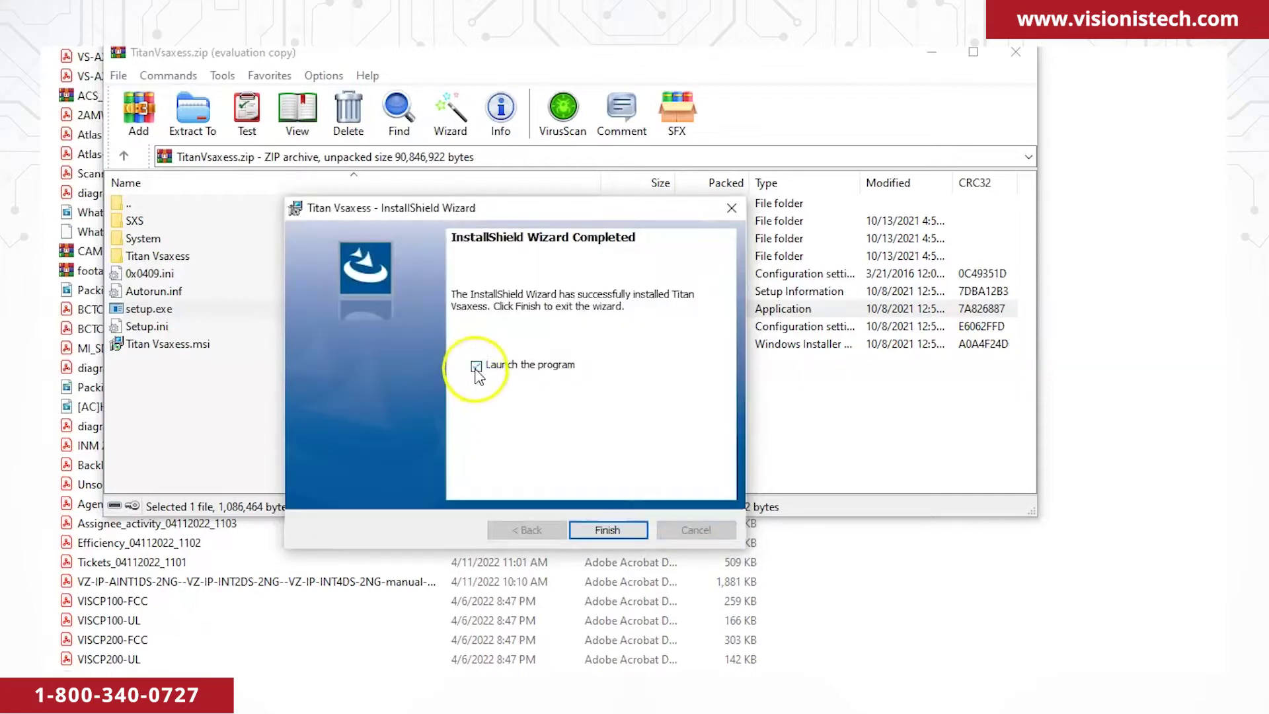
click(607, 530)
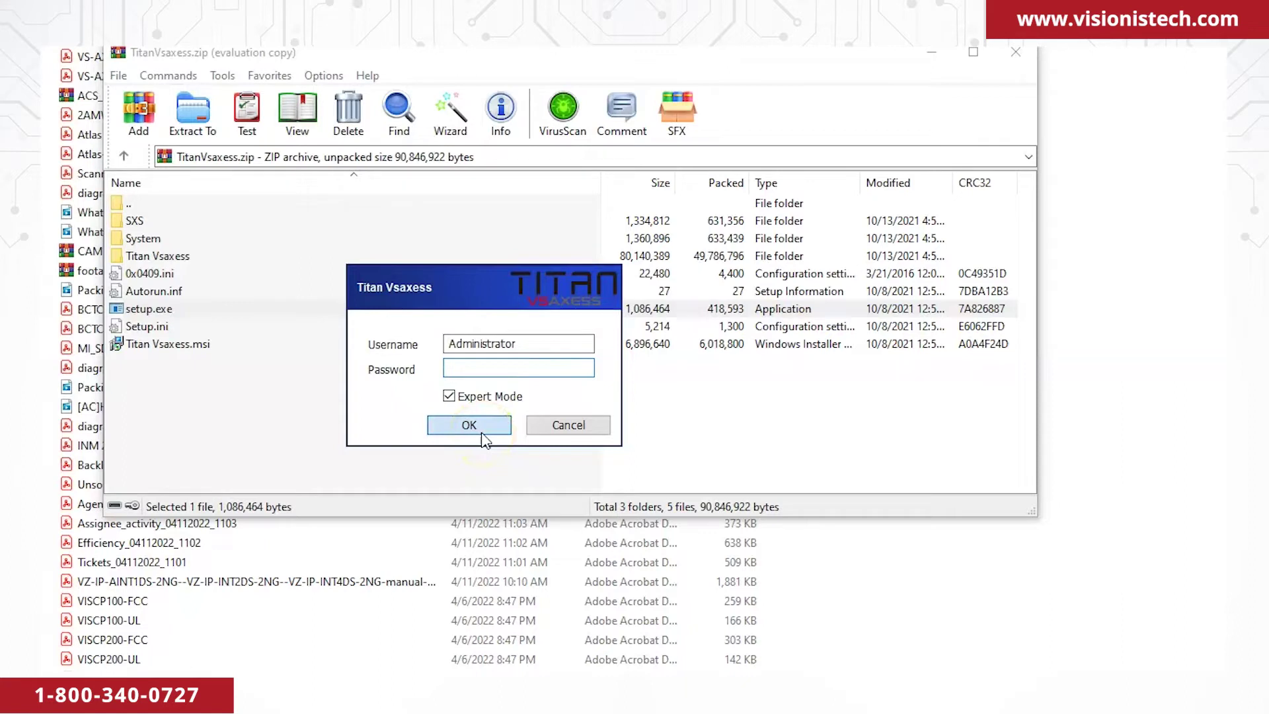
Log in as Administrator, dismiss the network interface warning, and maximize the main window.
click(469, 425)
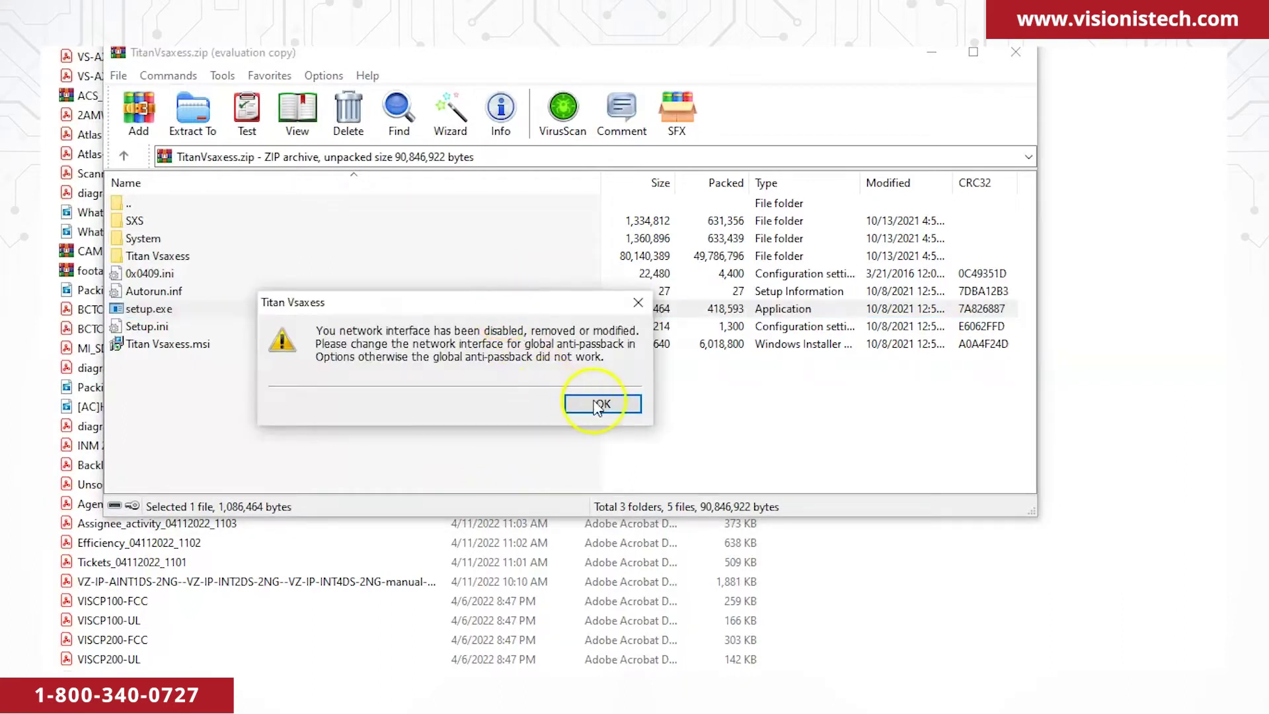
click(600, 403)
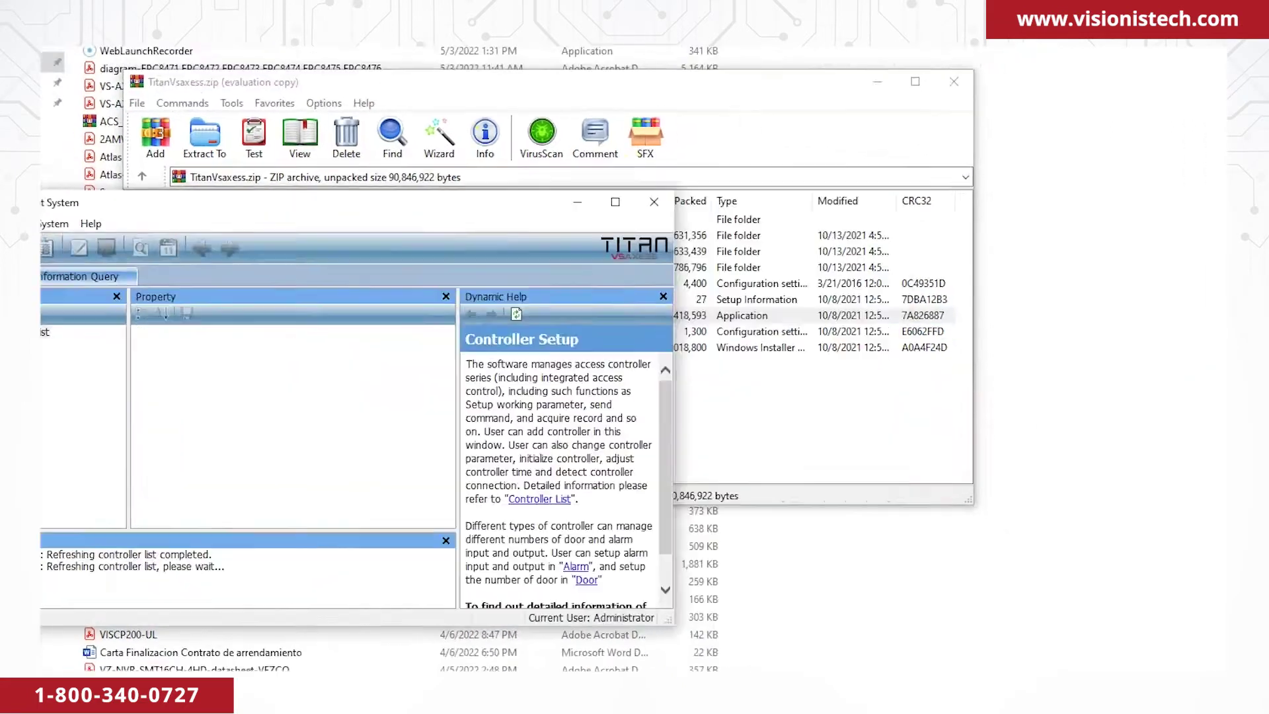
click(621, 249)
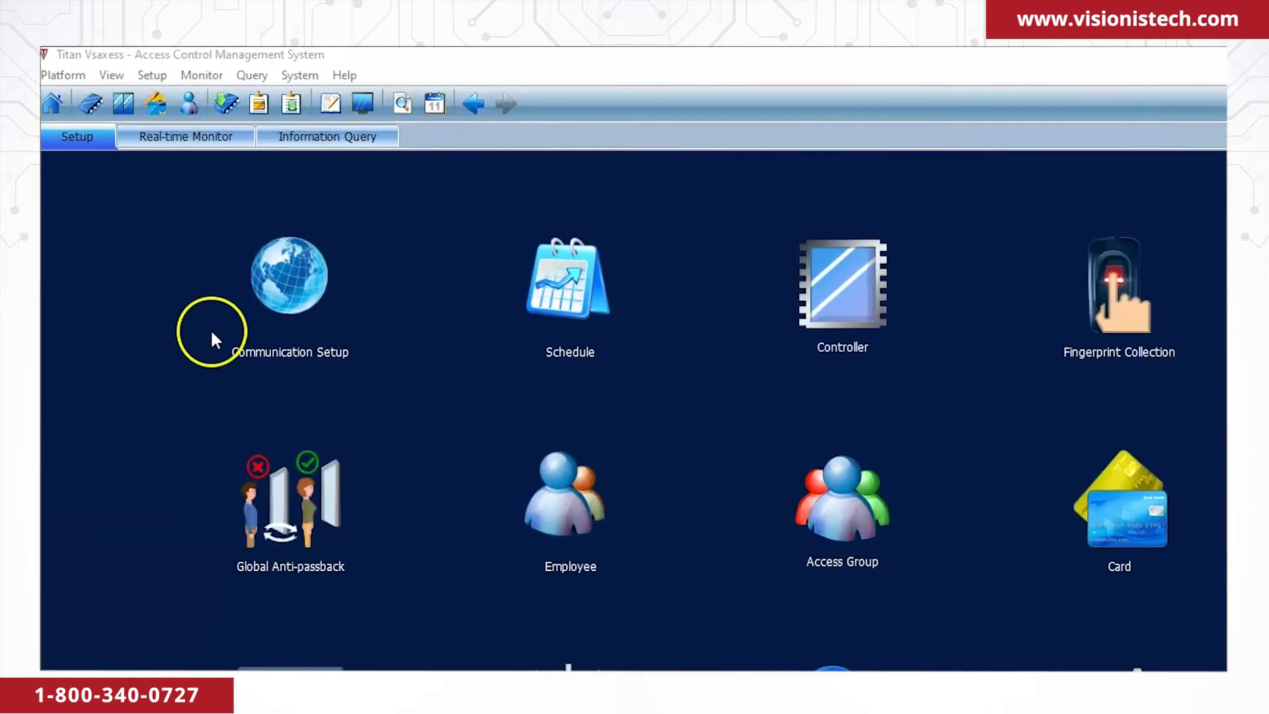
click(77, 76)
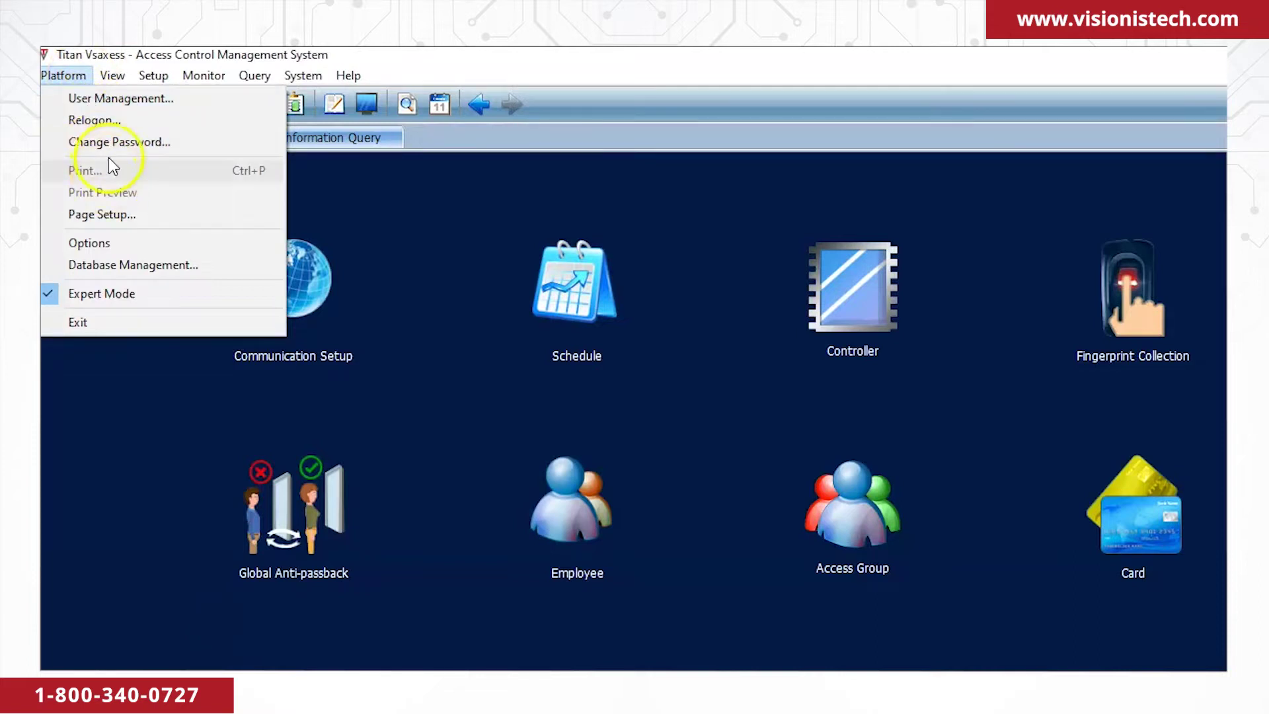
Use Change Password to enter and confirm a new administrator password.
click(110, 142)
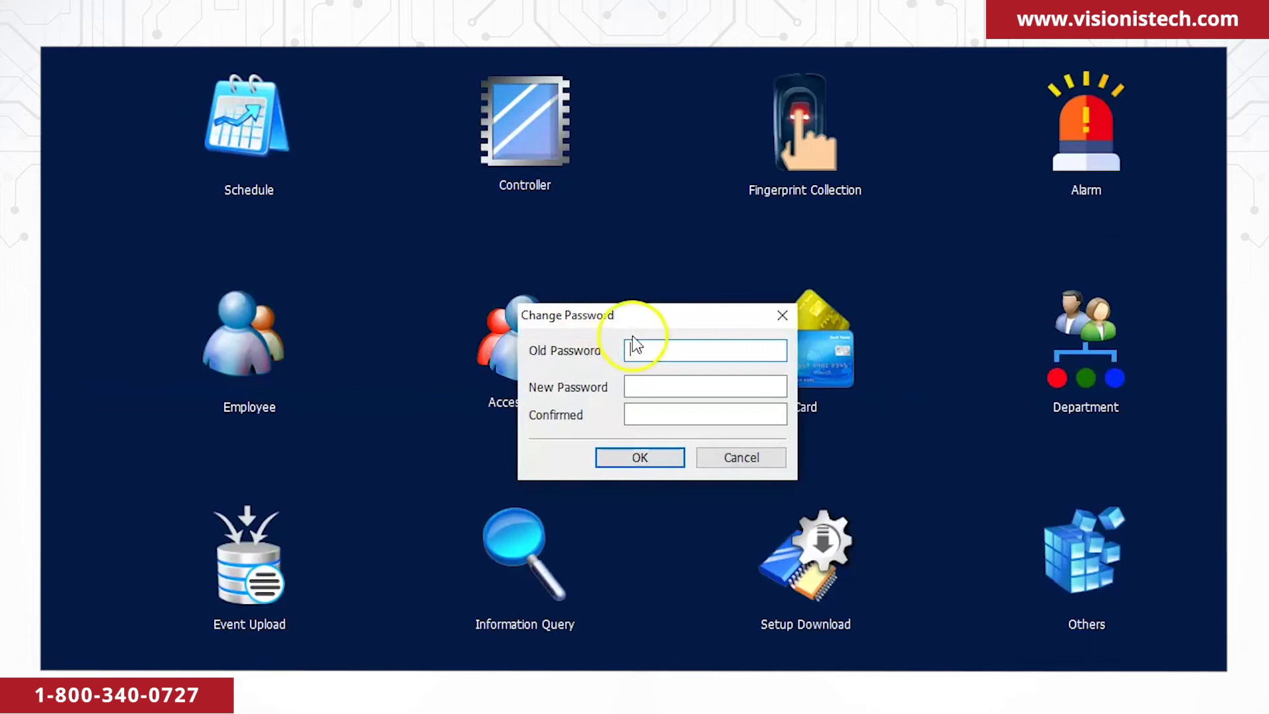
click(639, 384)
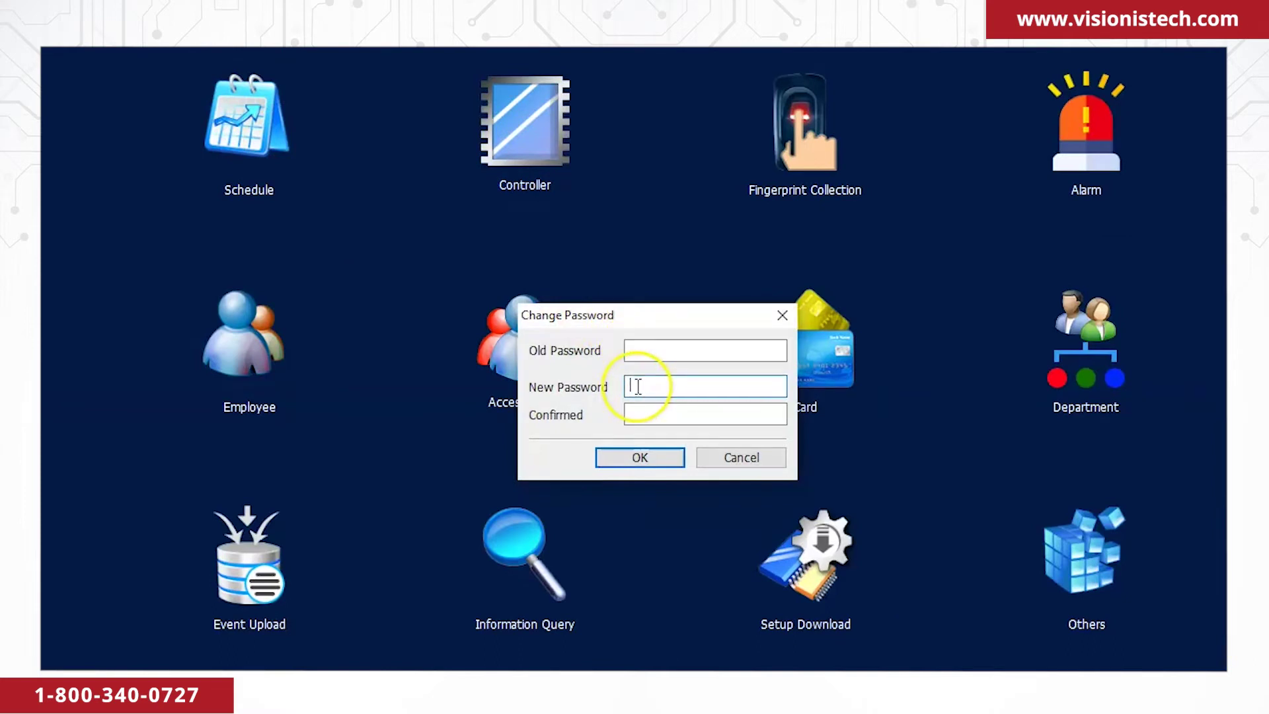
text(12345678)
click(694, 413)
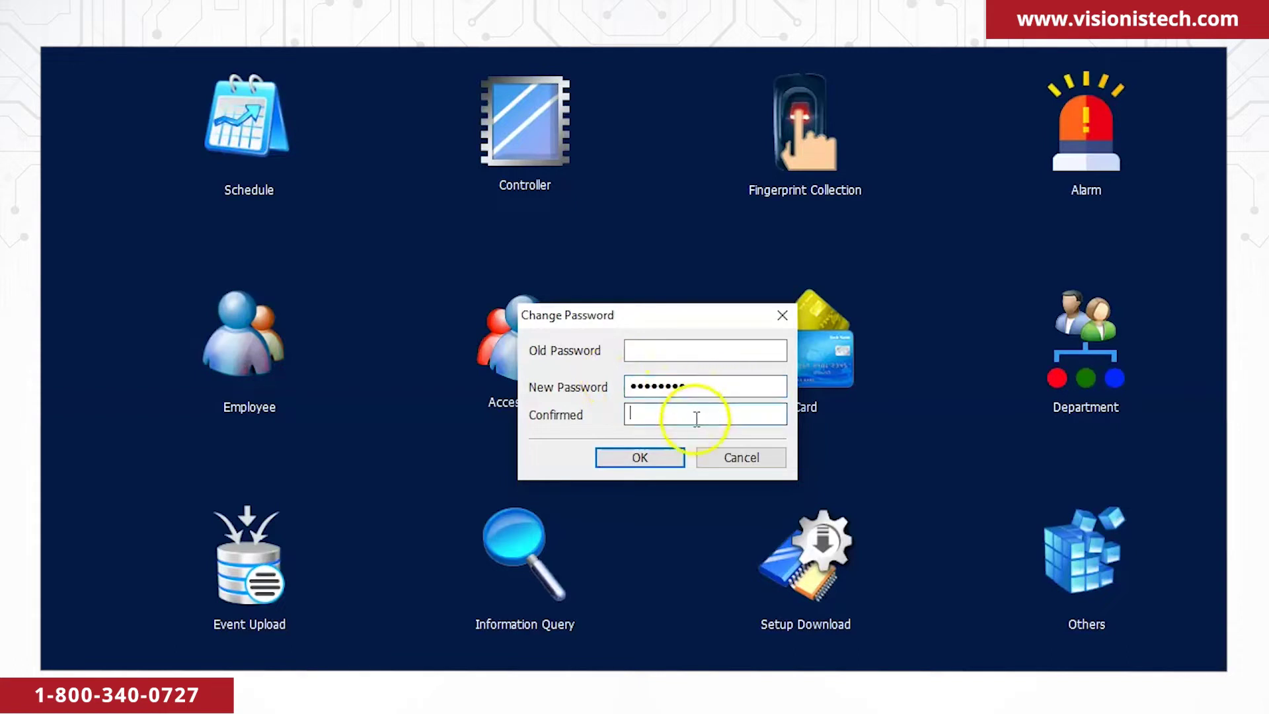
text(1234)
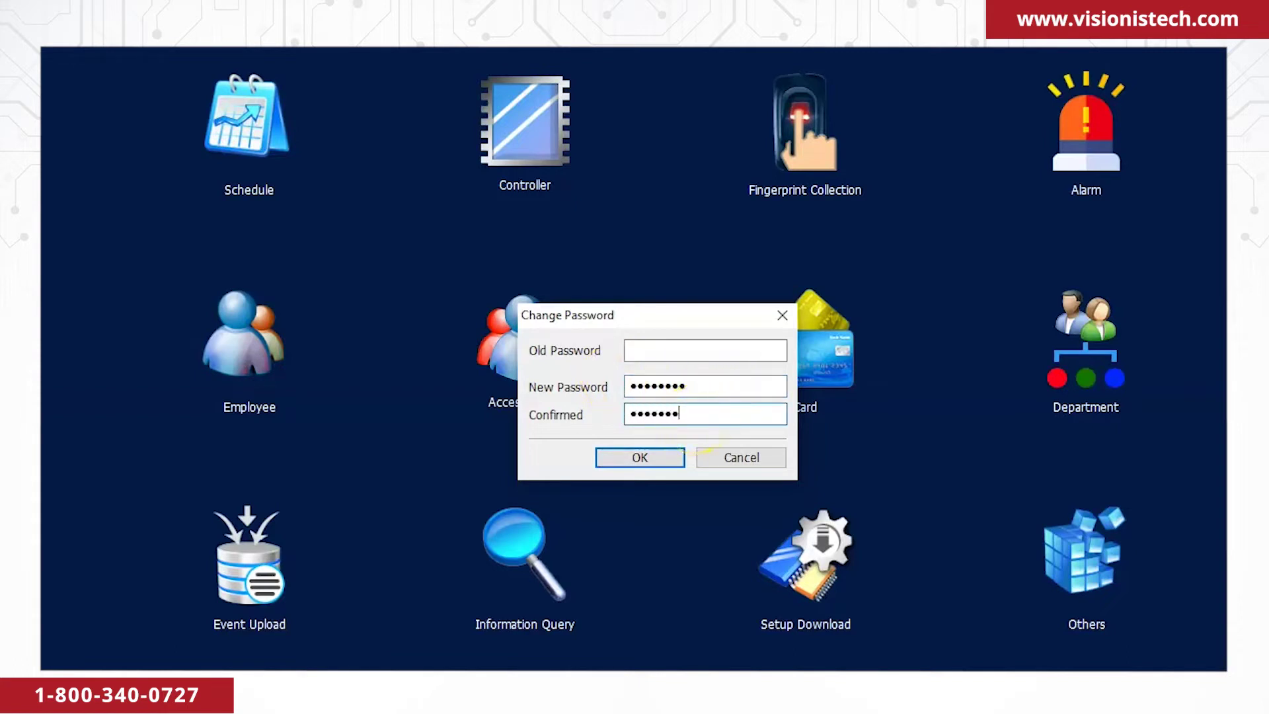
click(664, 456)
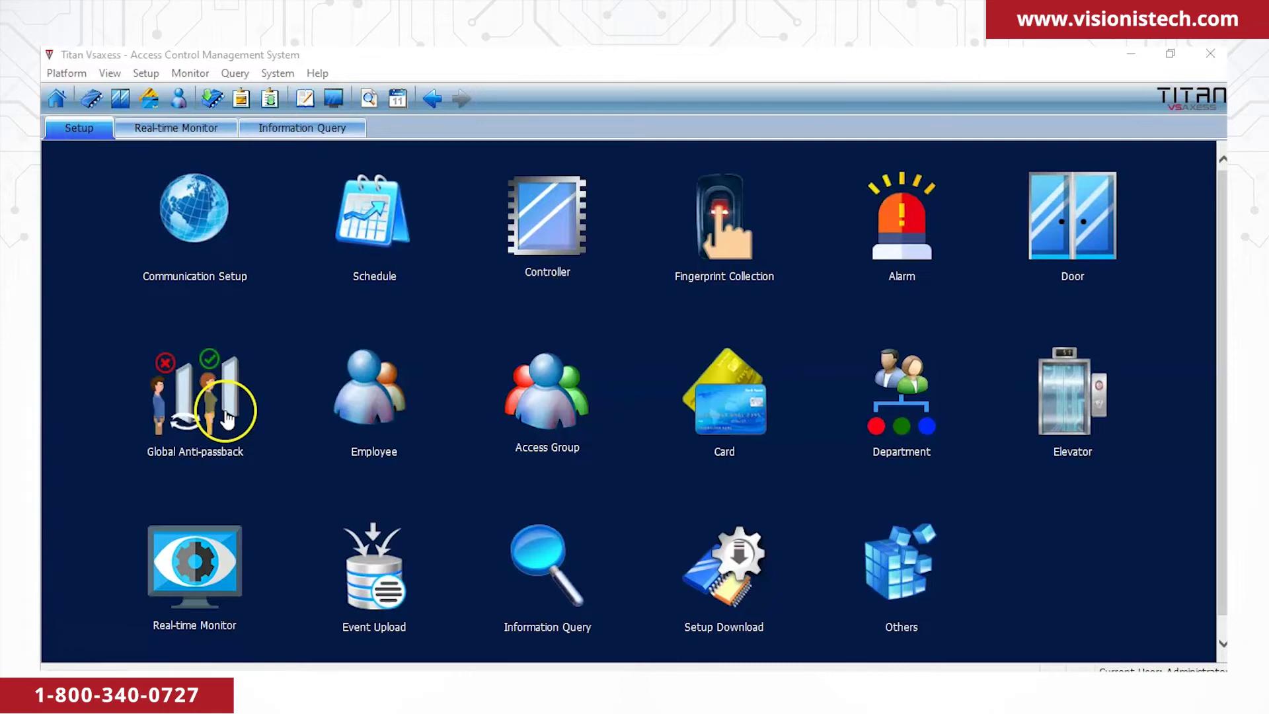
Search the LAN under Communication Setup > Network Controller and select the found controller.
click(204, 223)
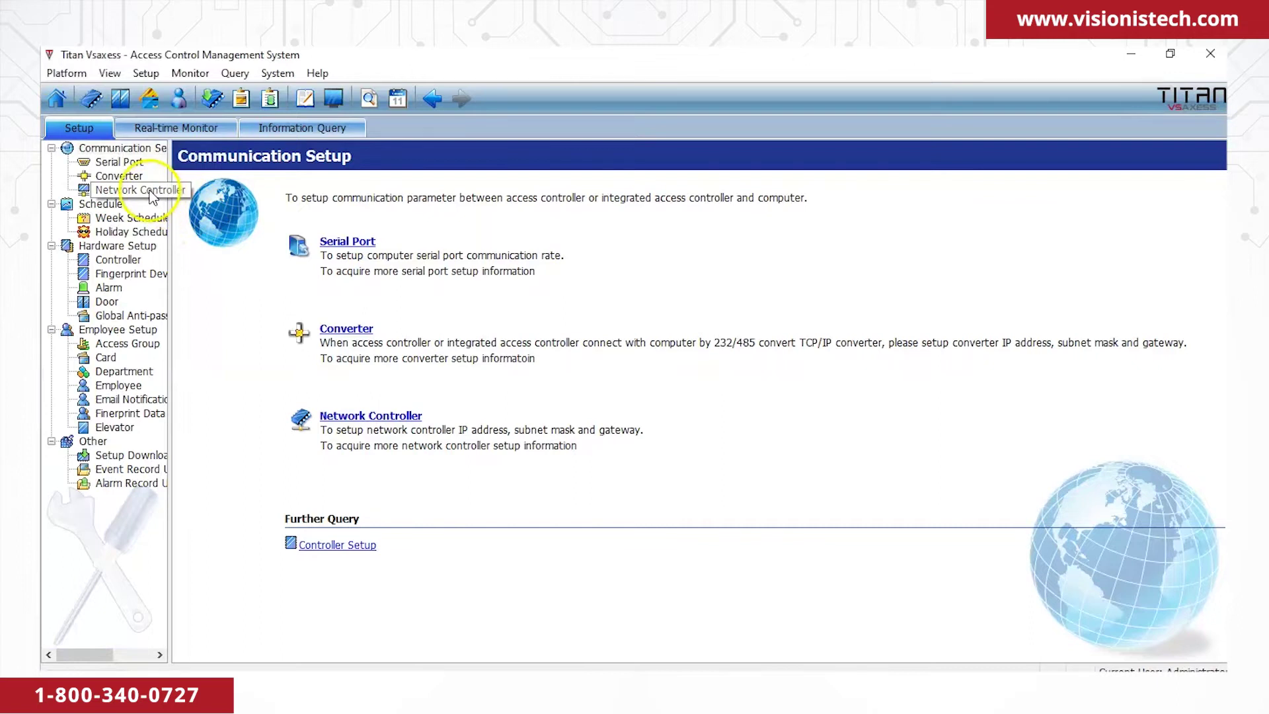
click(152, 194)
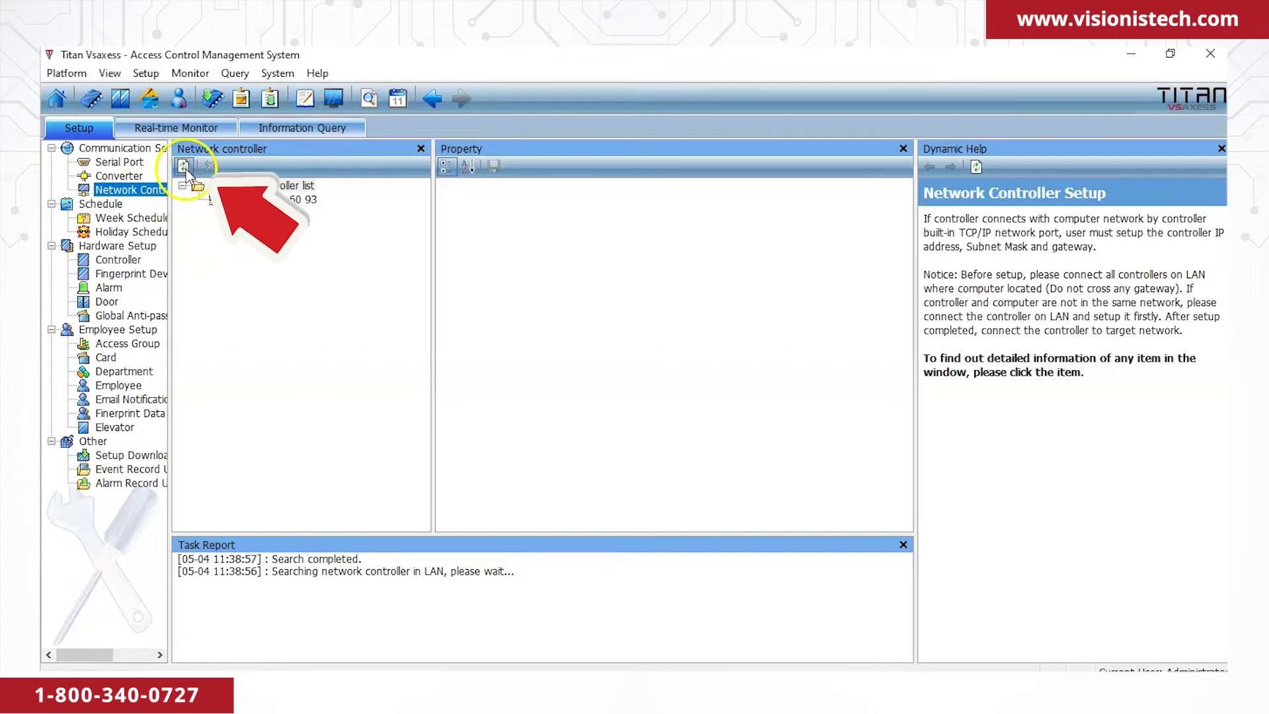
click(184, 167)
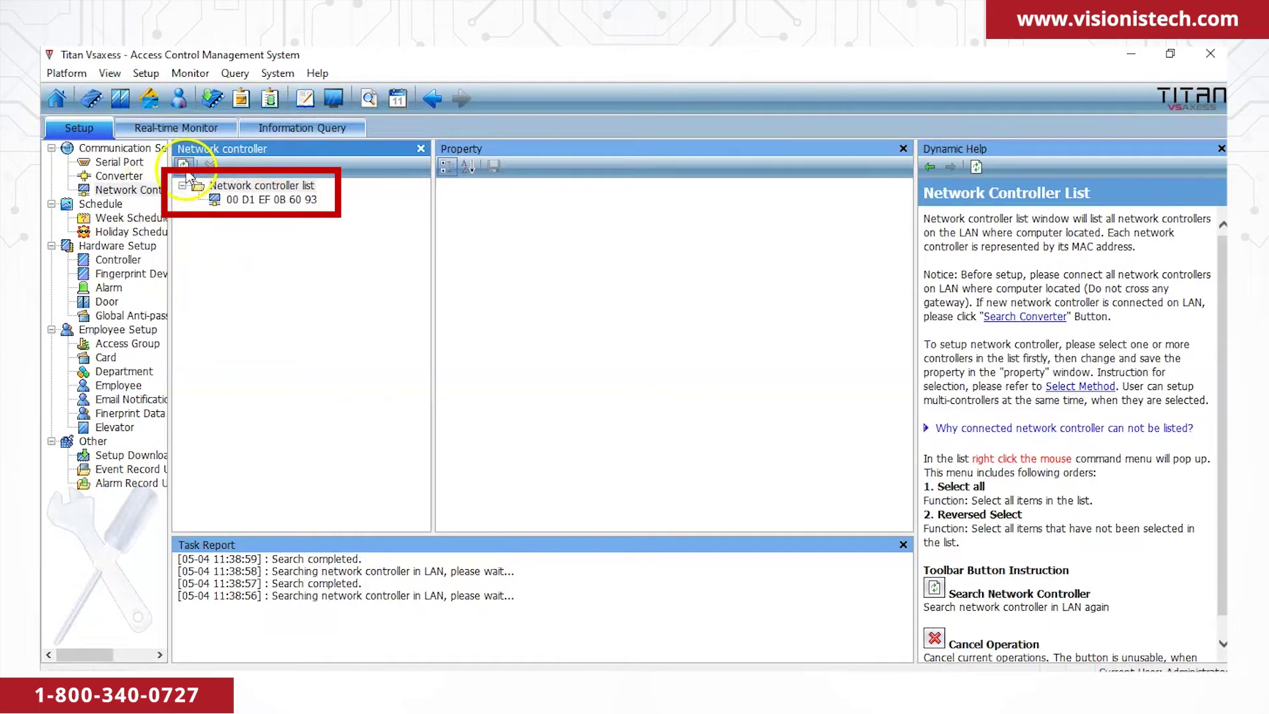
click(264, 200)
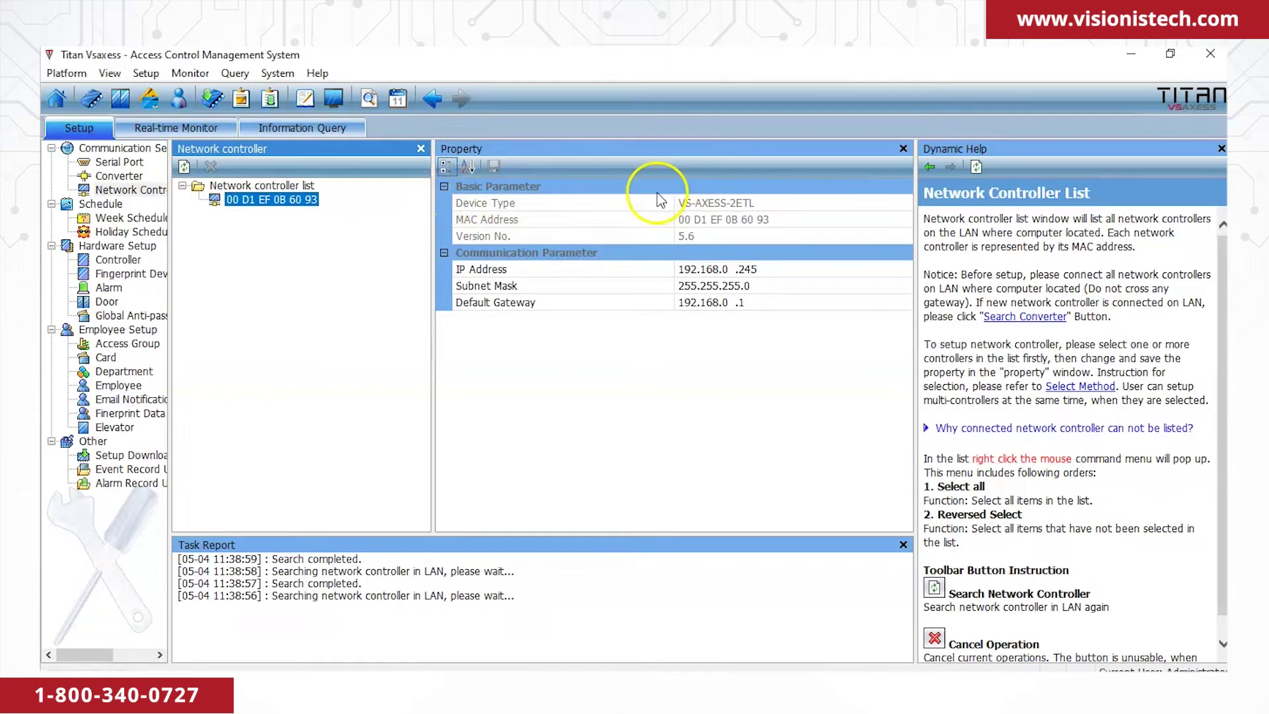
Review the VS-AXESS-2ETL's type, MAC, version, IP 192.168.0.245, mask and gateway 192.168.0.1.
click(779, 202)
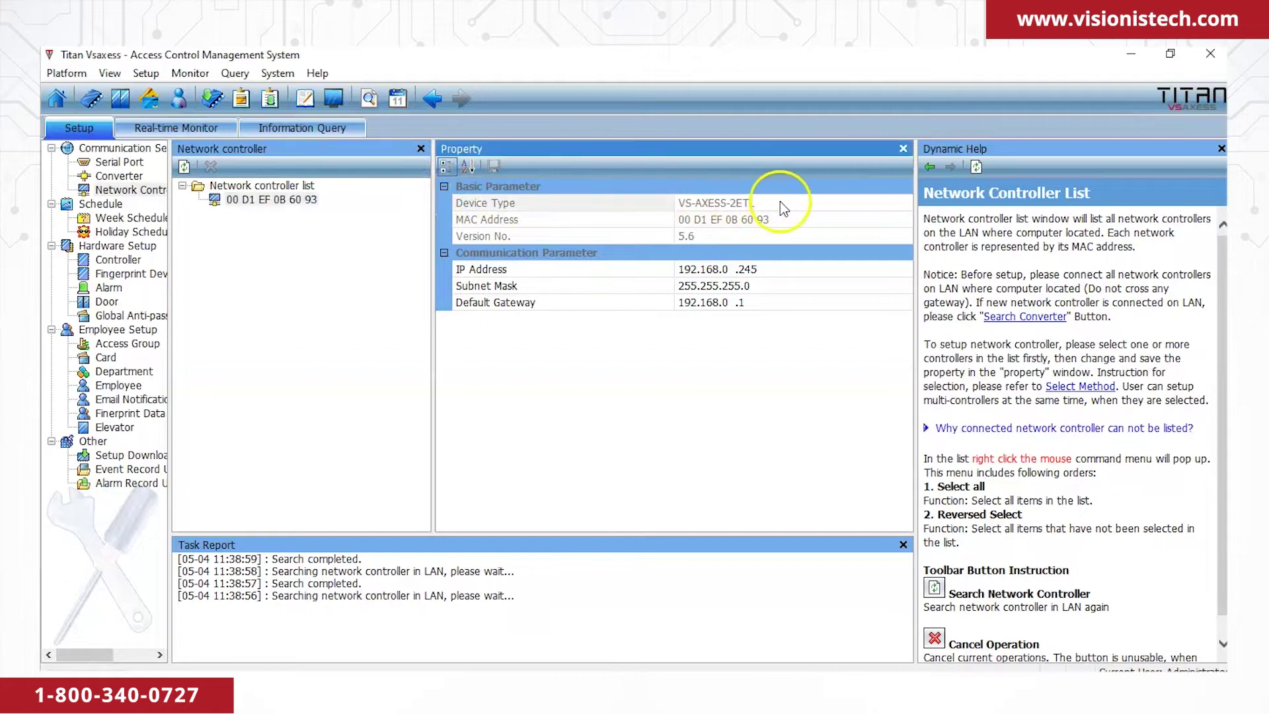
click(785, 224)
click(782, 235)
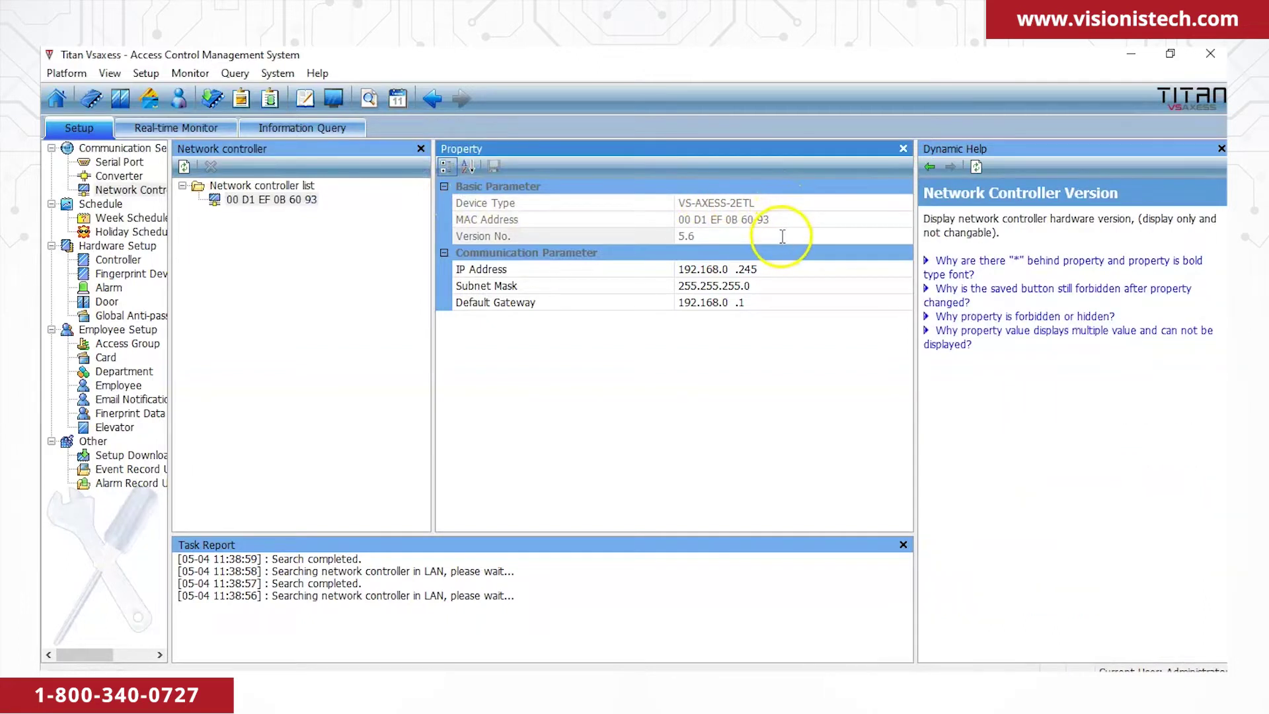
click(782, 270)
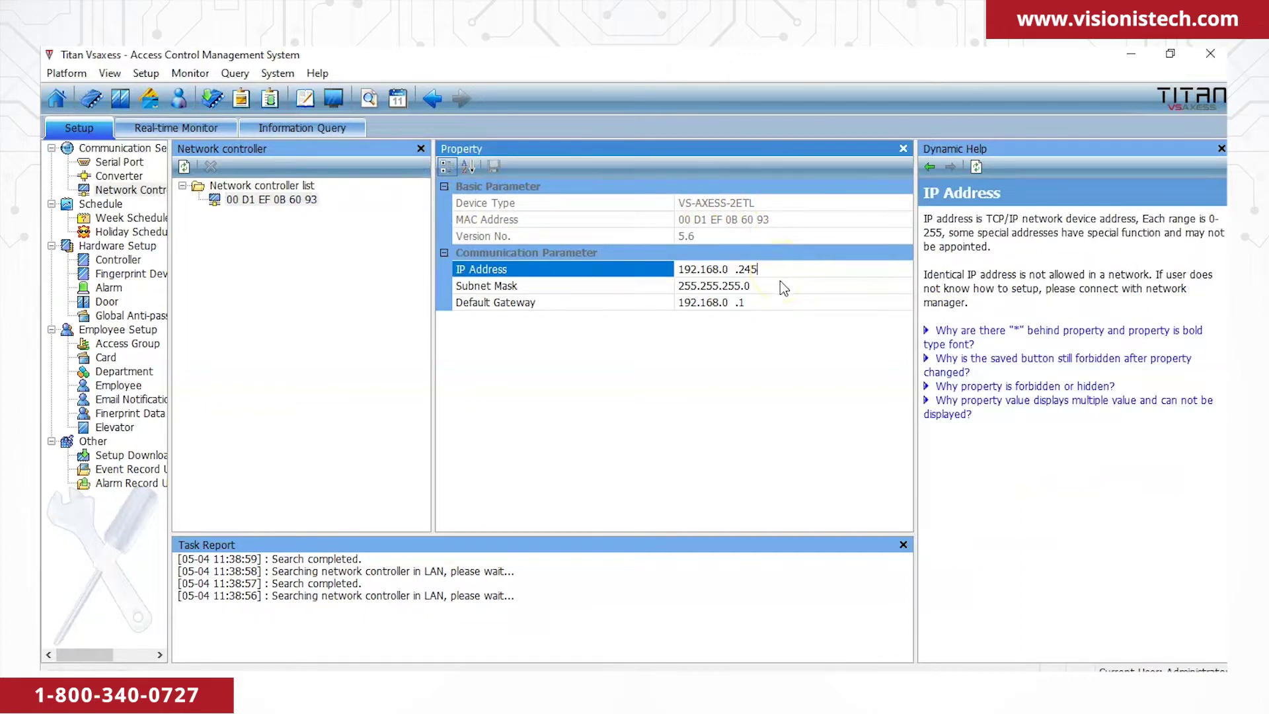
click(781, 286)
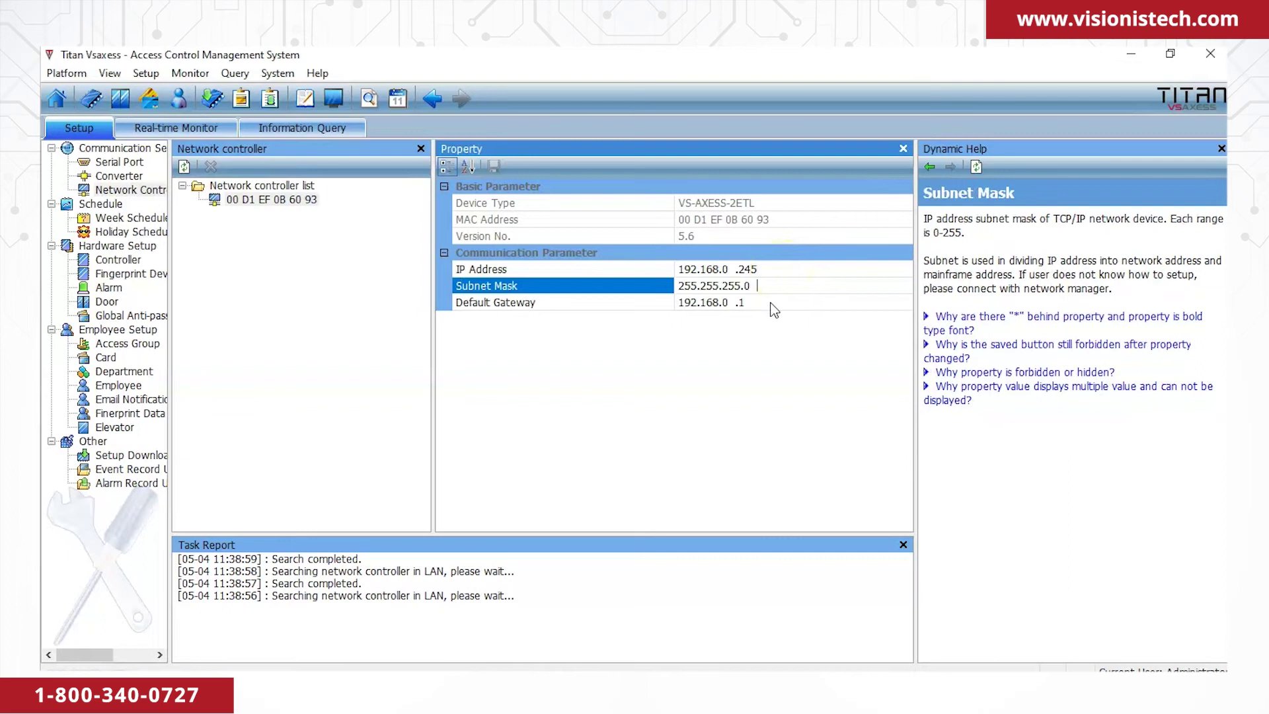
click(771, 303)
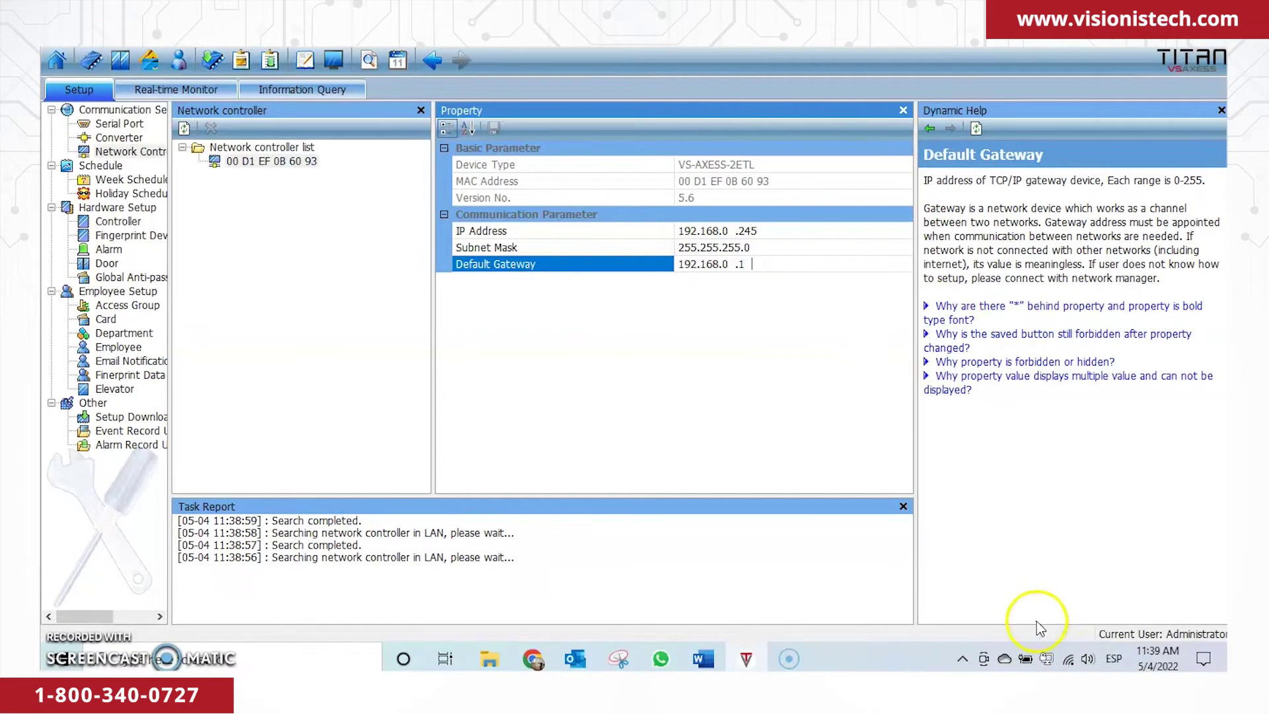
Reach Change adapter options via Network & Internet settings > Ethernet, then select the Ethernet adapter.
right_click(1068, 661)
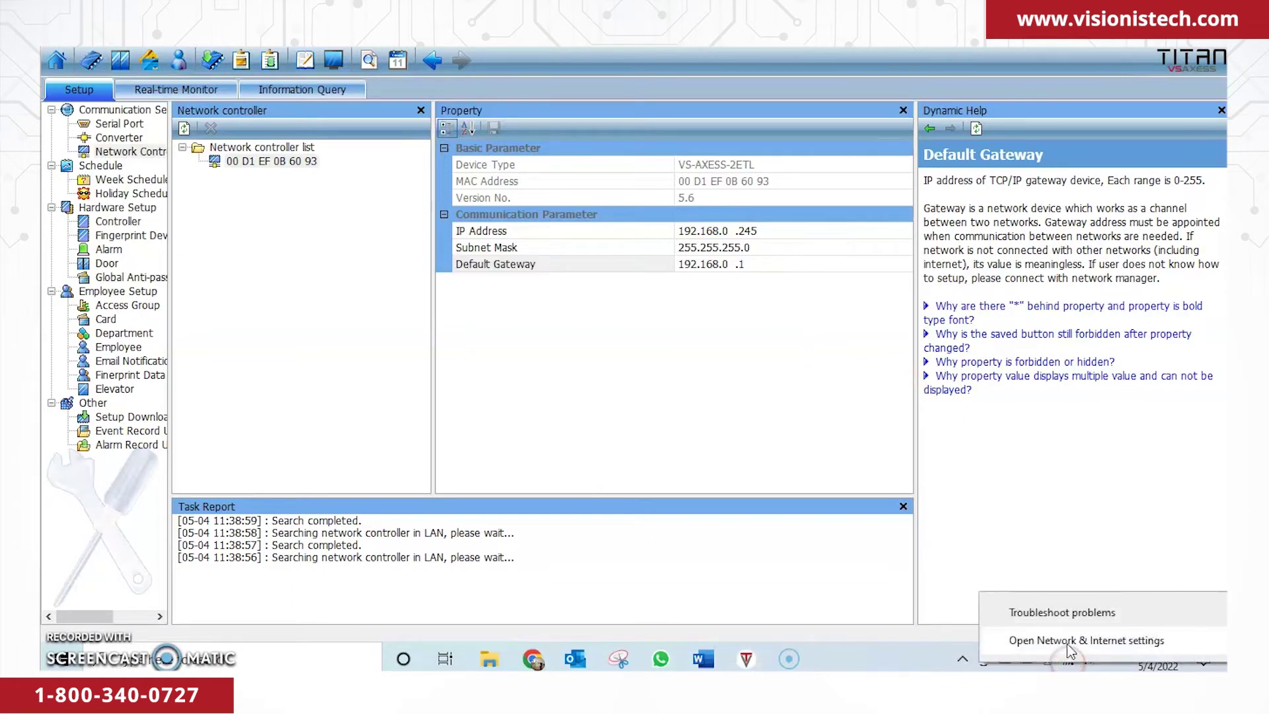
click(1068, 643)
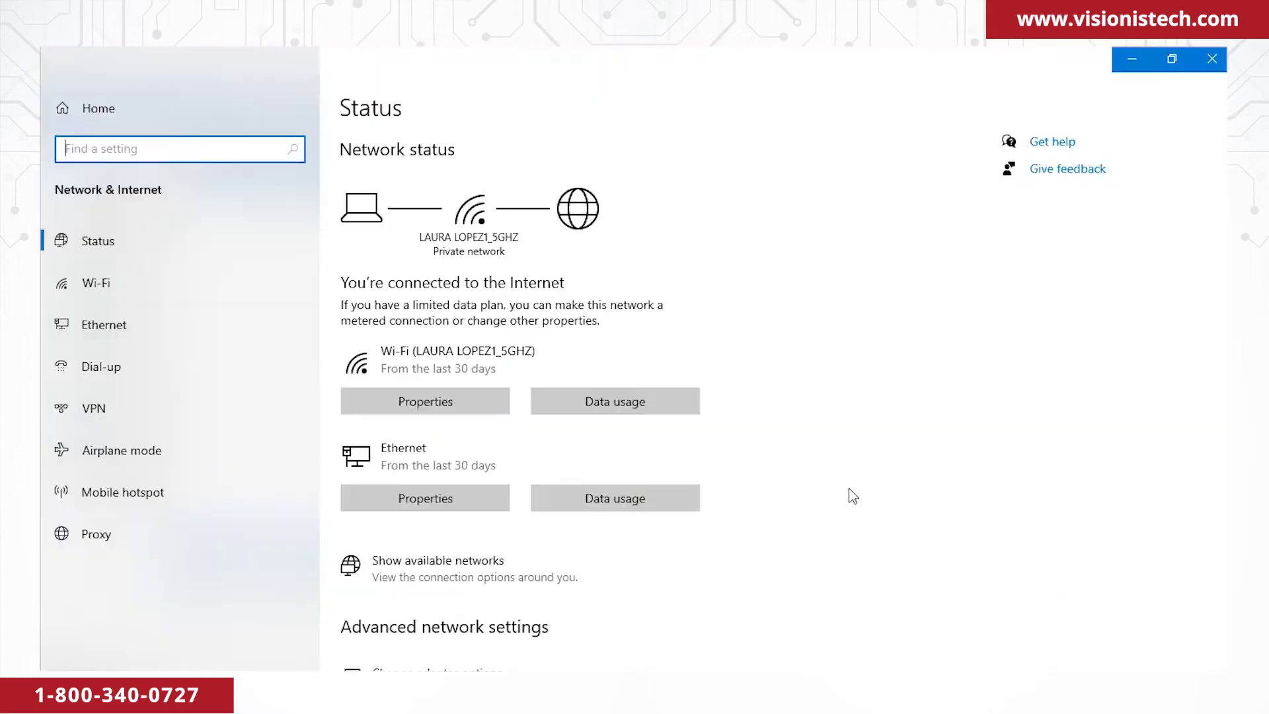
click(185, 320)
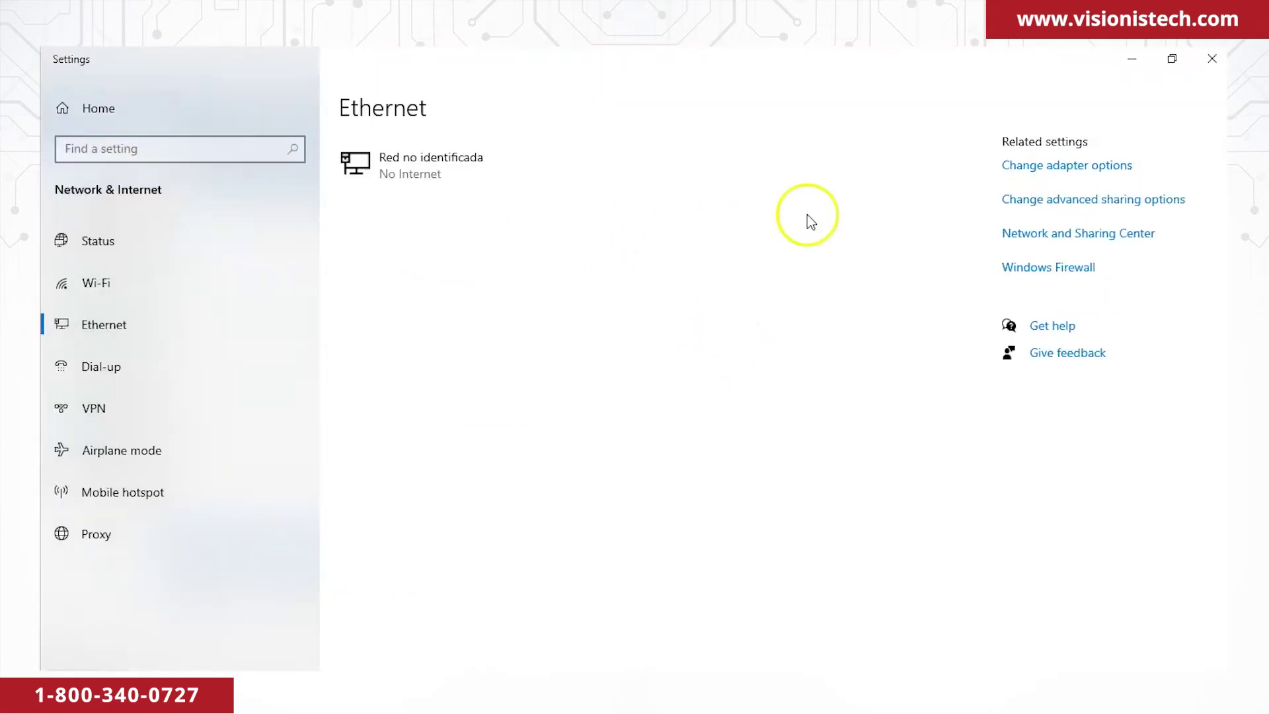
click(1026, 171)
click(356, 161)
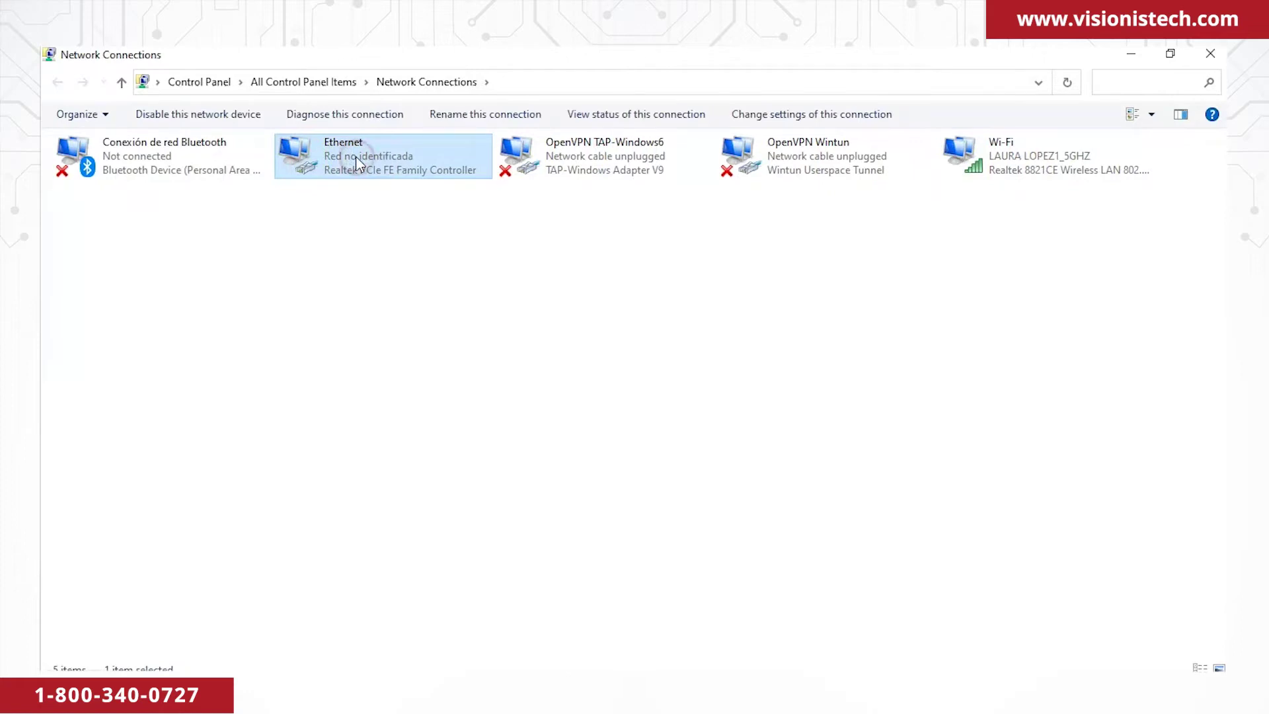
Open Ethernet's IPv4 properties and switch to a manually specified IP address.
right_click(357, 161)
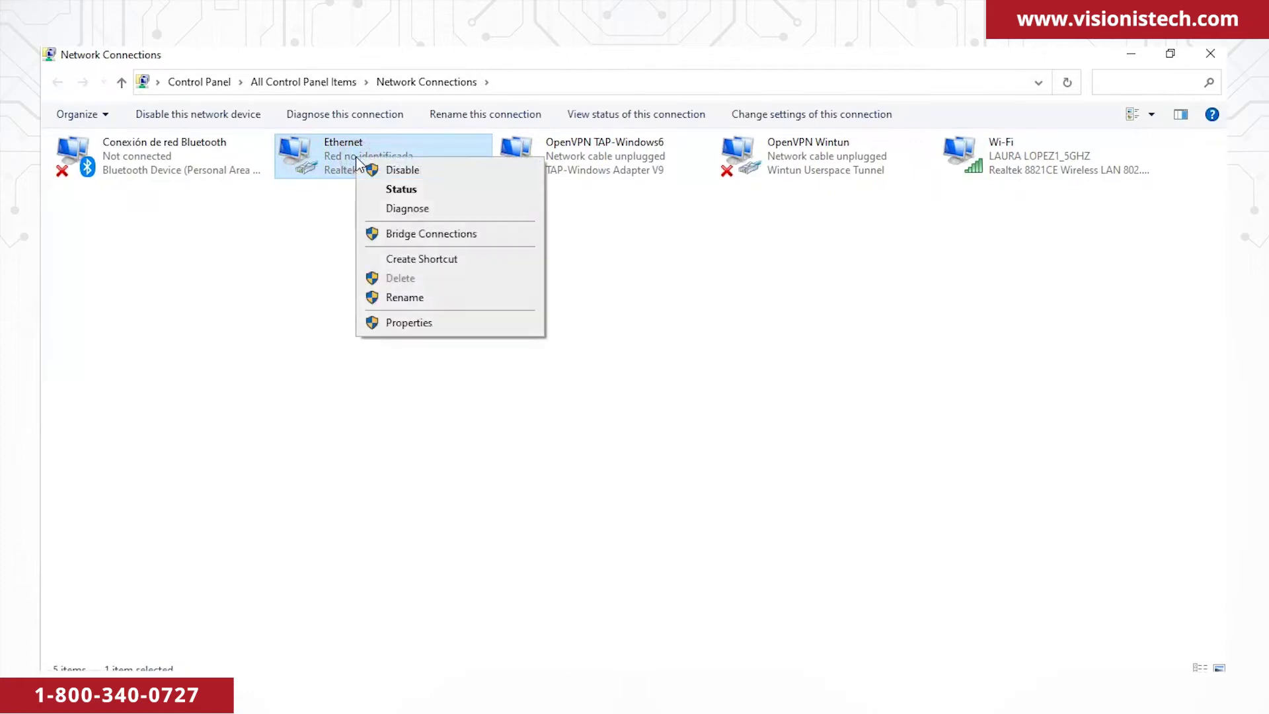
click(410, 322)
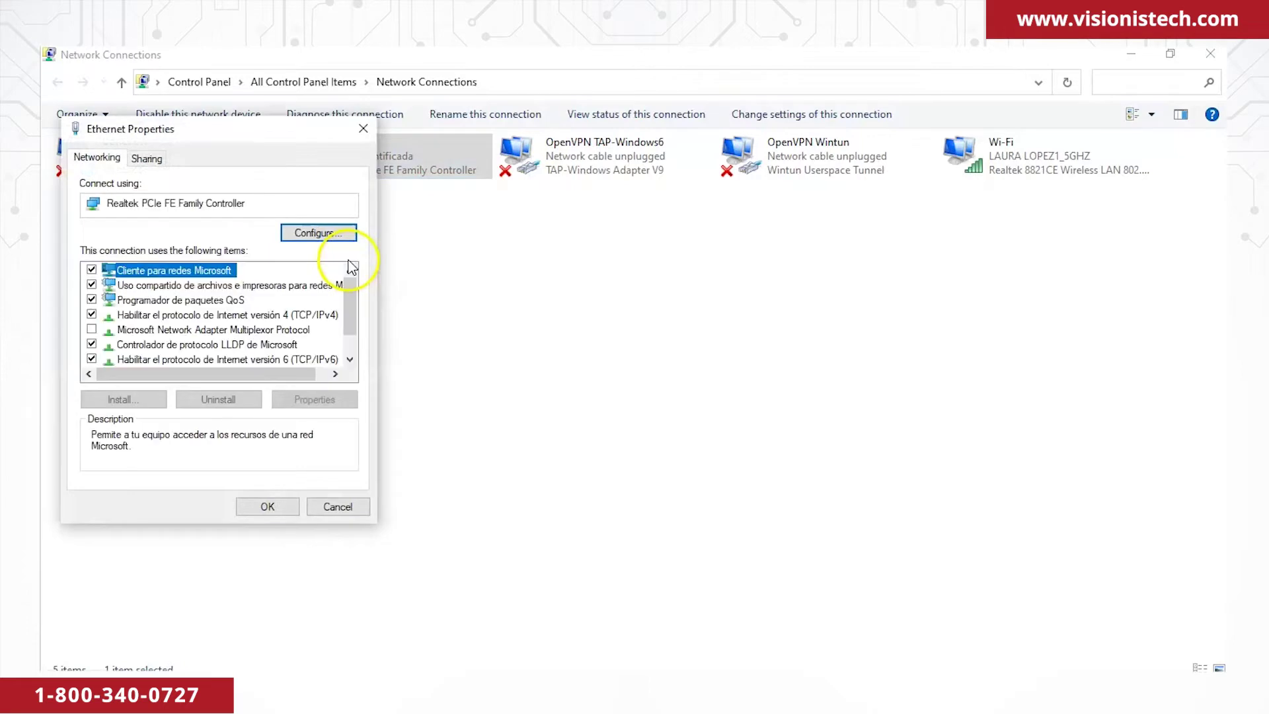
click(317, 315)
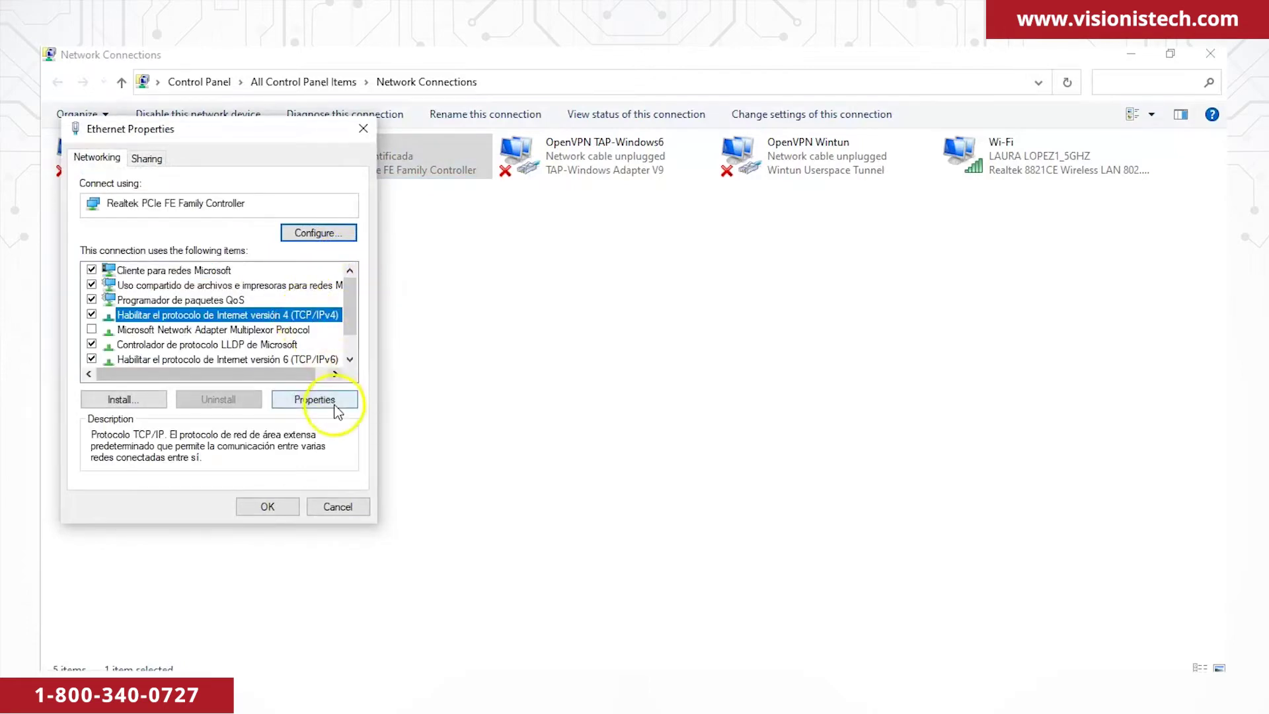
click(335, 410)
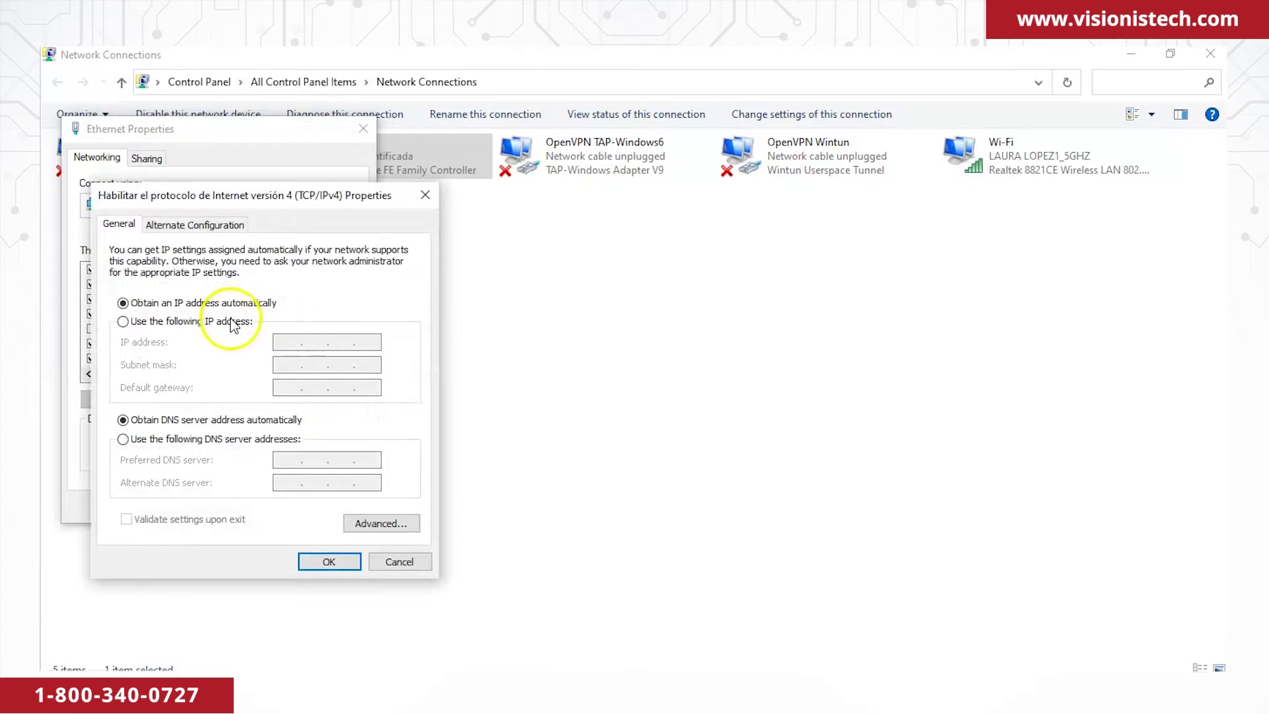
click(233, 323)
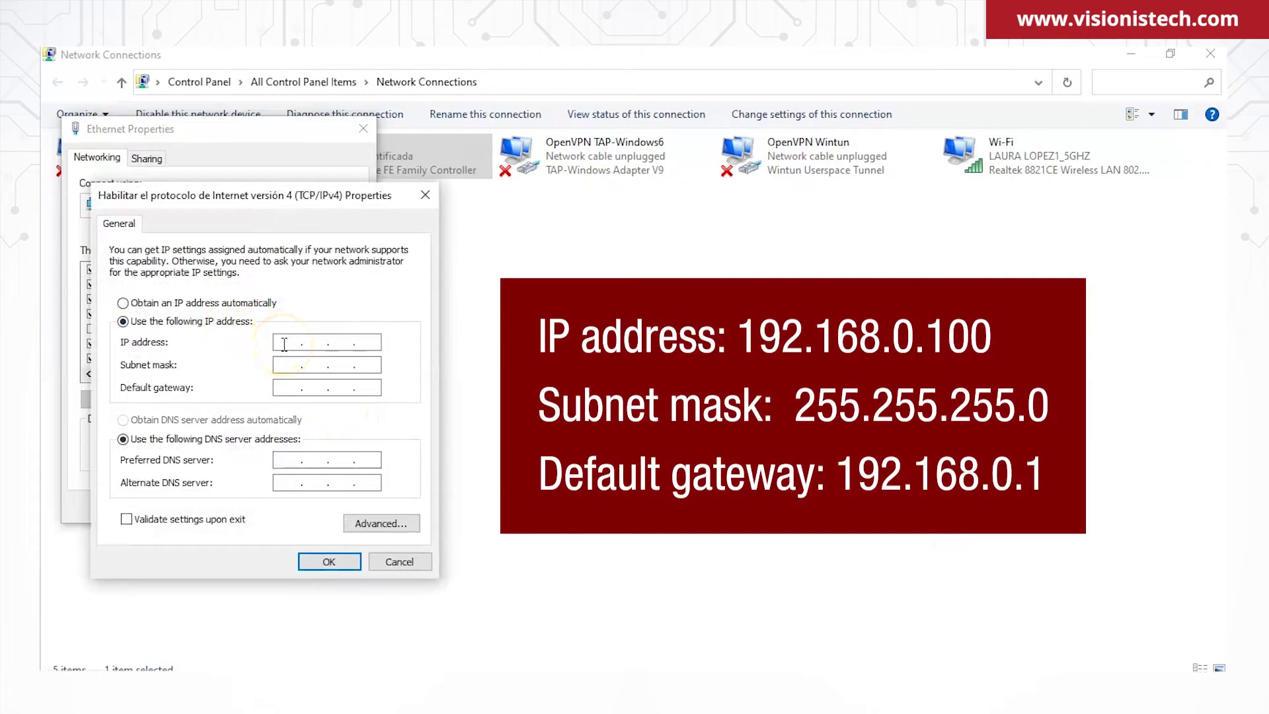
Enter IP 192.168.0.100, mask 255.255.255.0 and gateway 192.168.0.1, then confirm.
click(286, 343)
text(192 . 168 . 0 . 100)
click(355, 363)
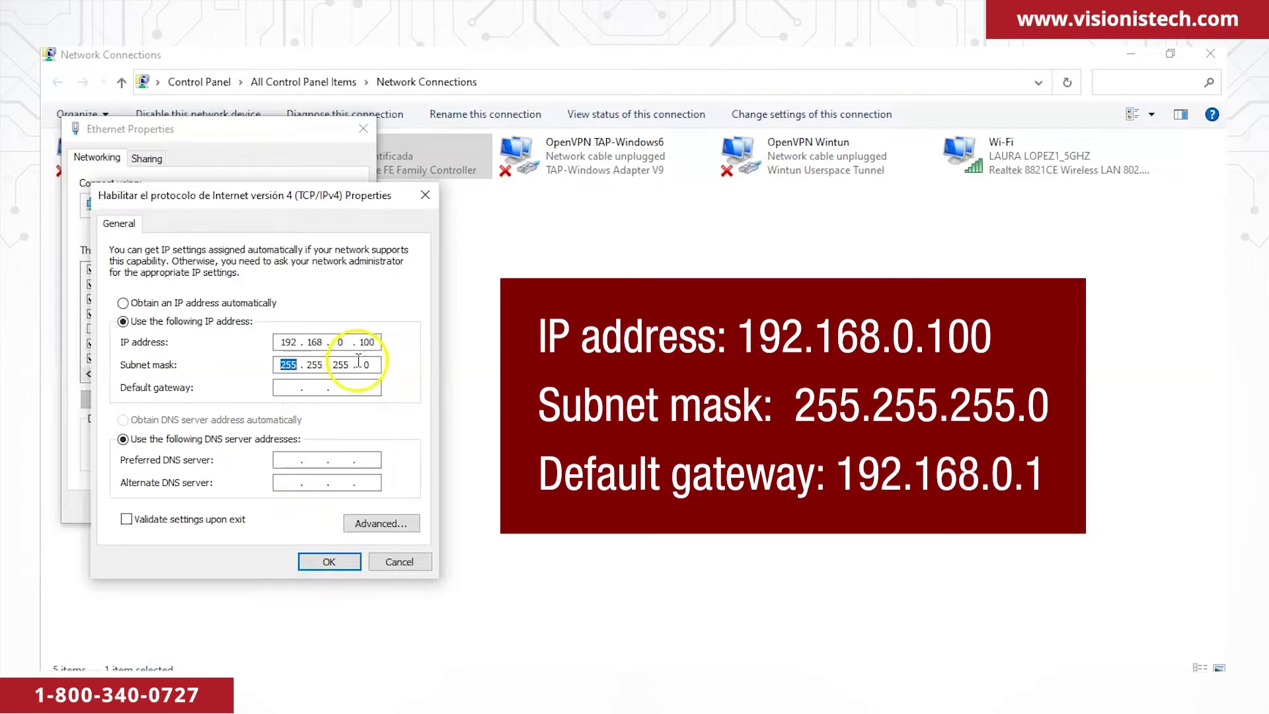
click(292, 387)
text(192 . 168 . 0 .)
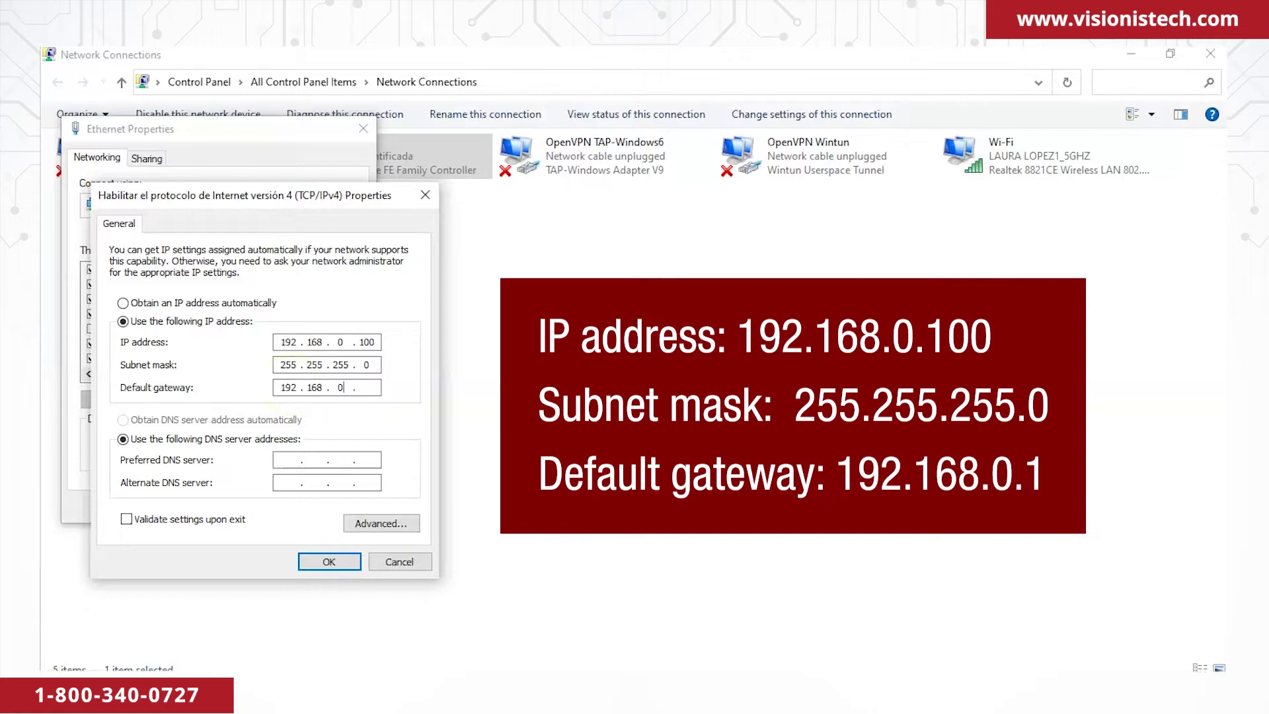
text(01)
key(BackSpace)
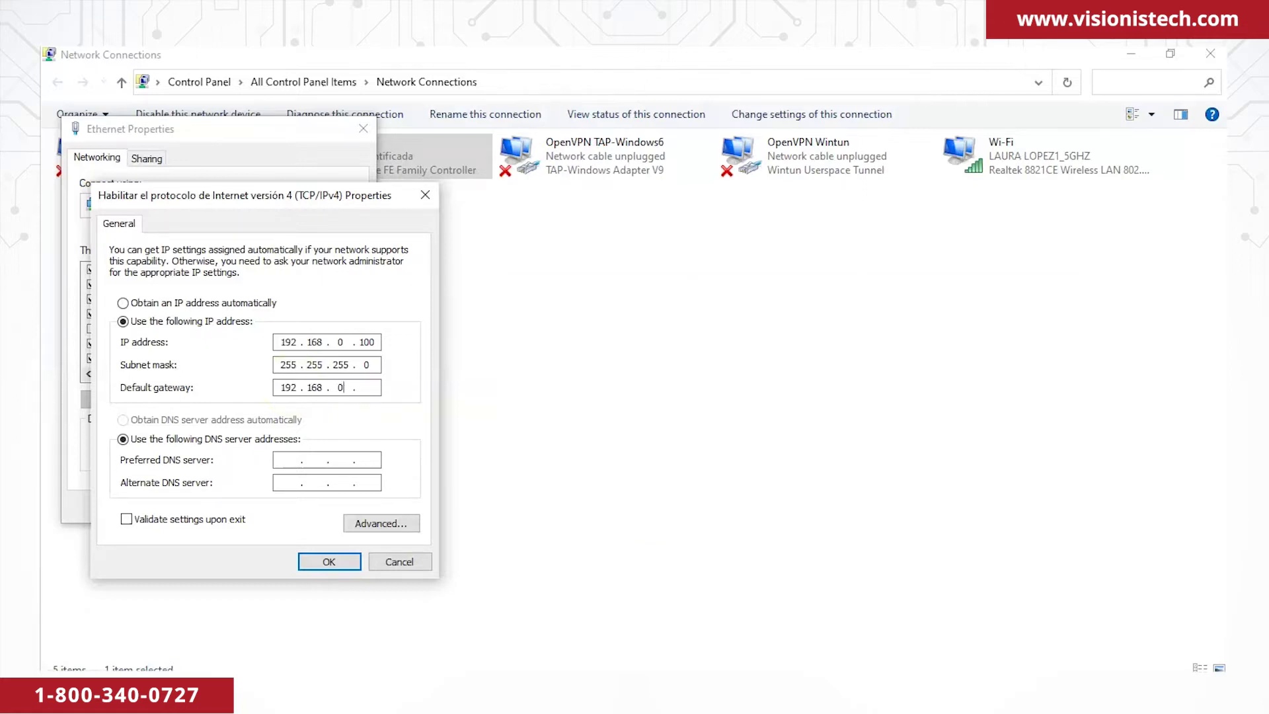
text(1)
click(328, 561)
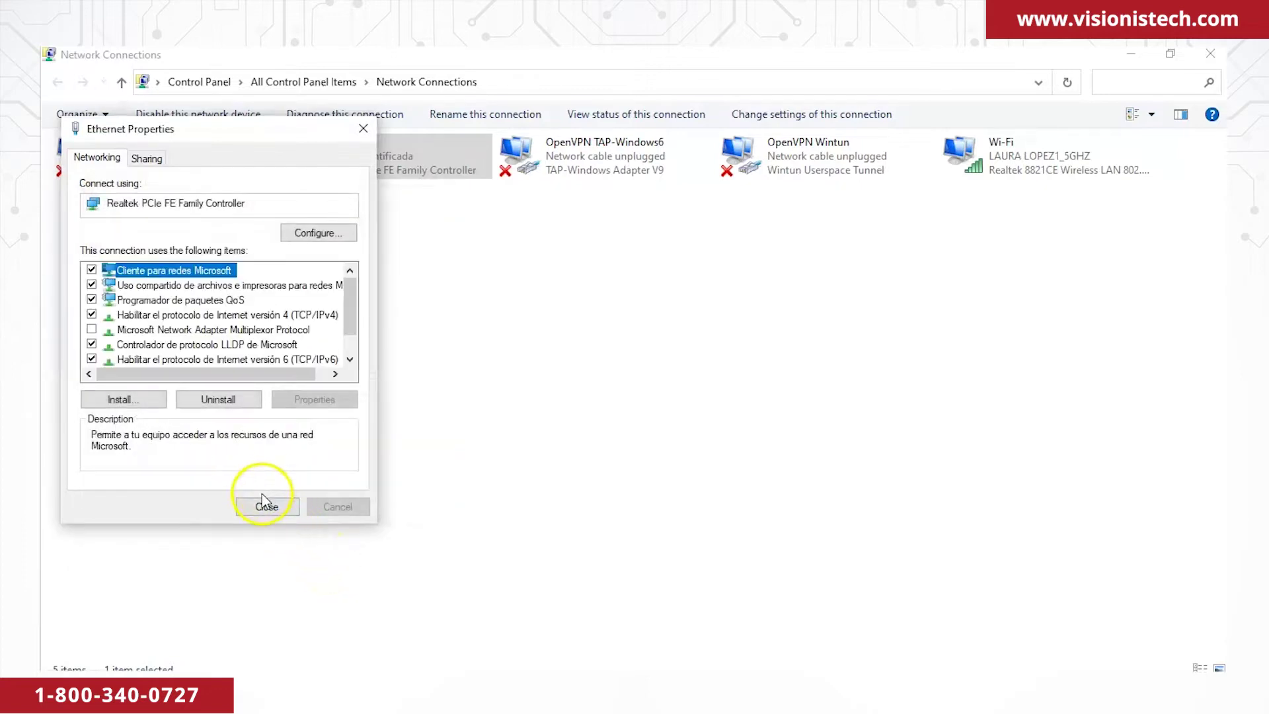
click(267, 507)
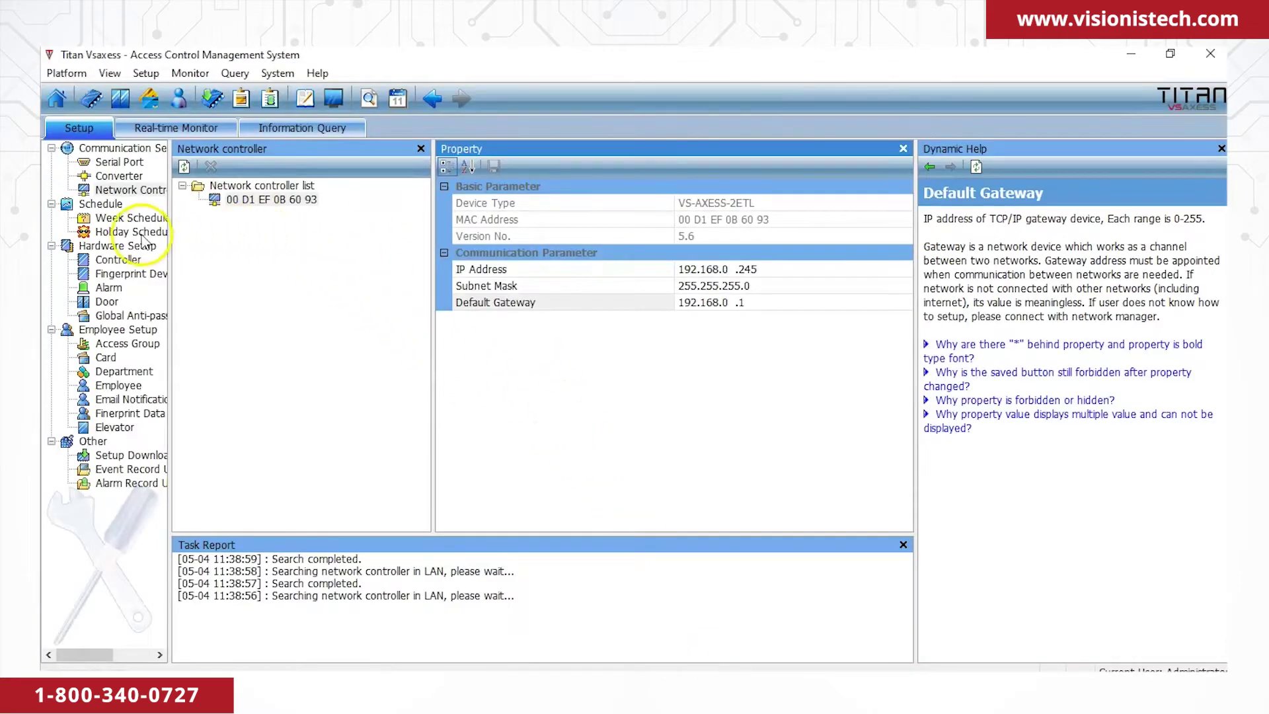
Add a new controller to the Controller List under Controller setup.
click(132, 262)
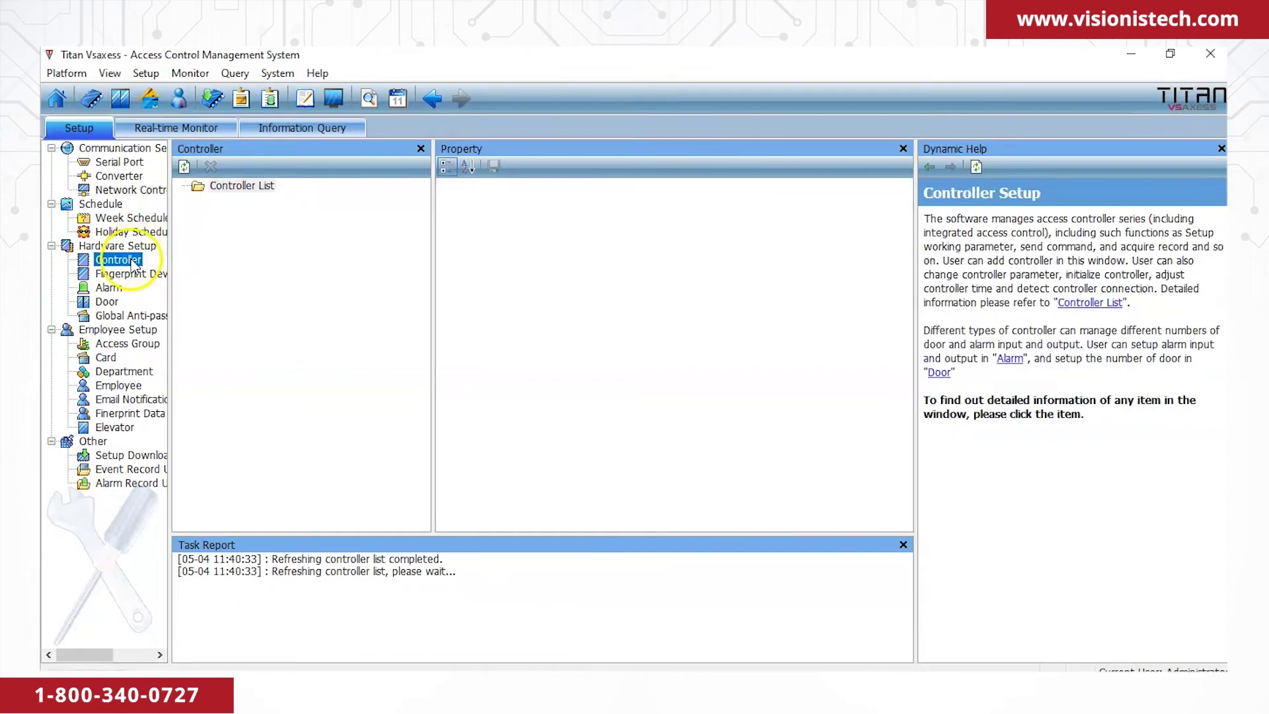
click(240, 188)
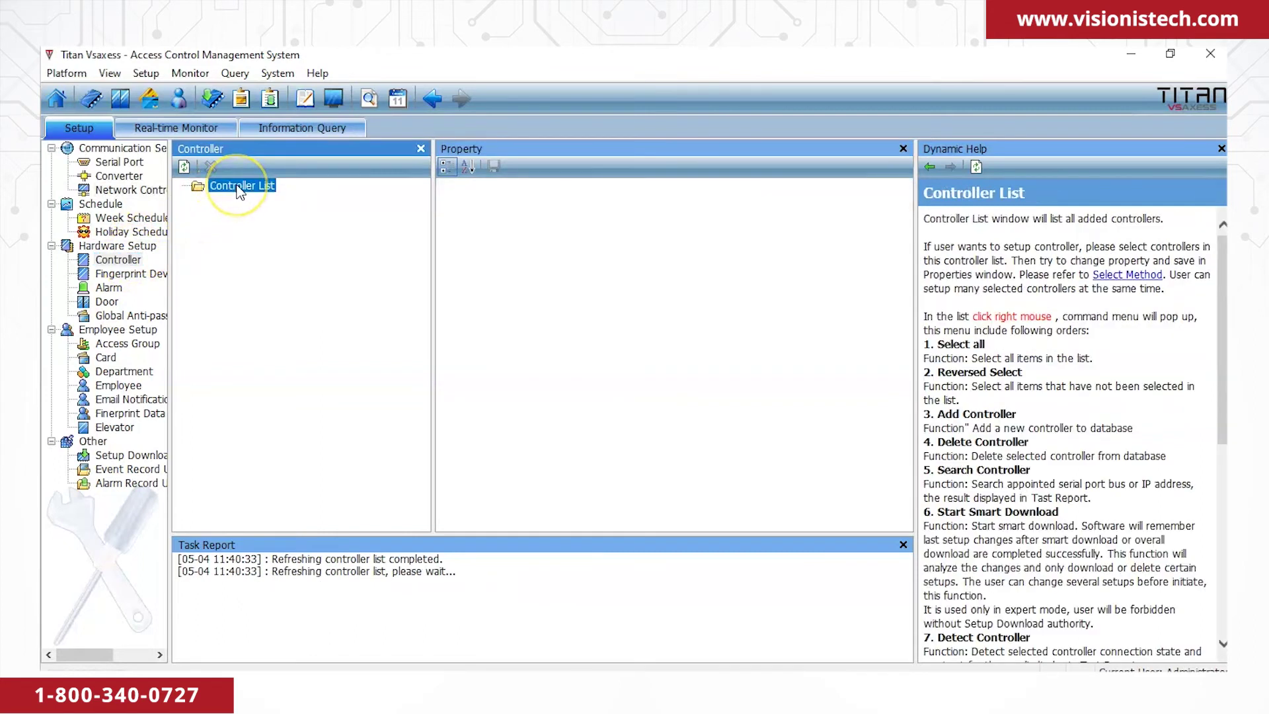
right_click(239, 191)
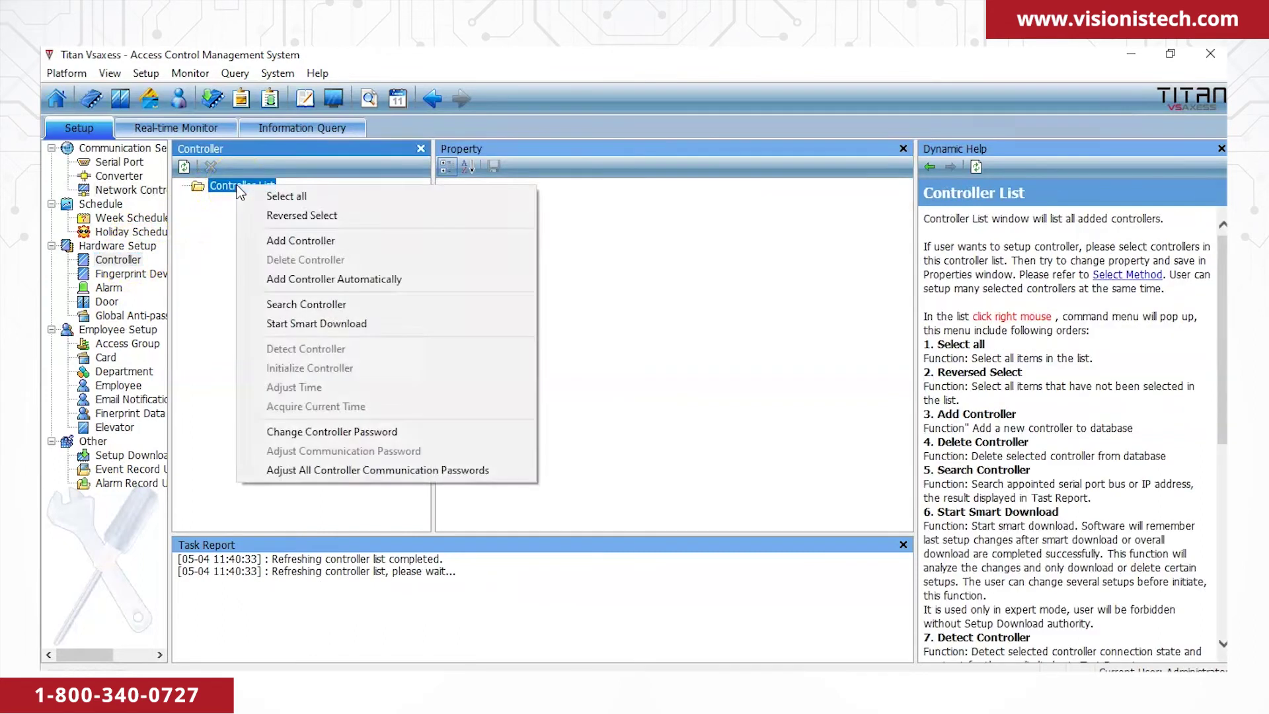
click(283, 239)
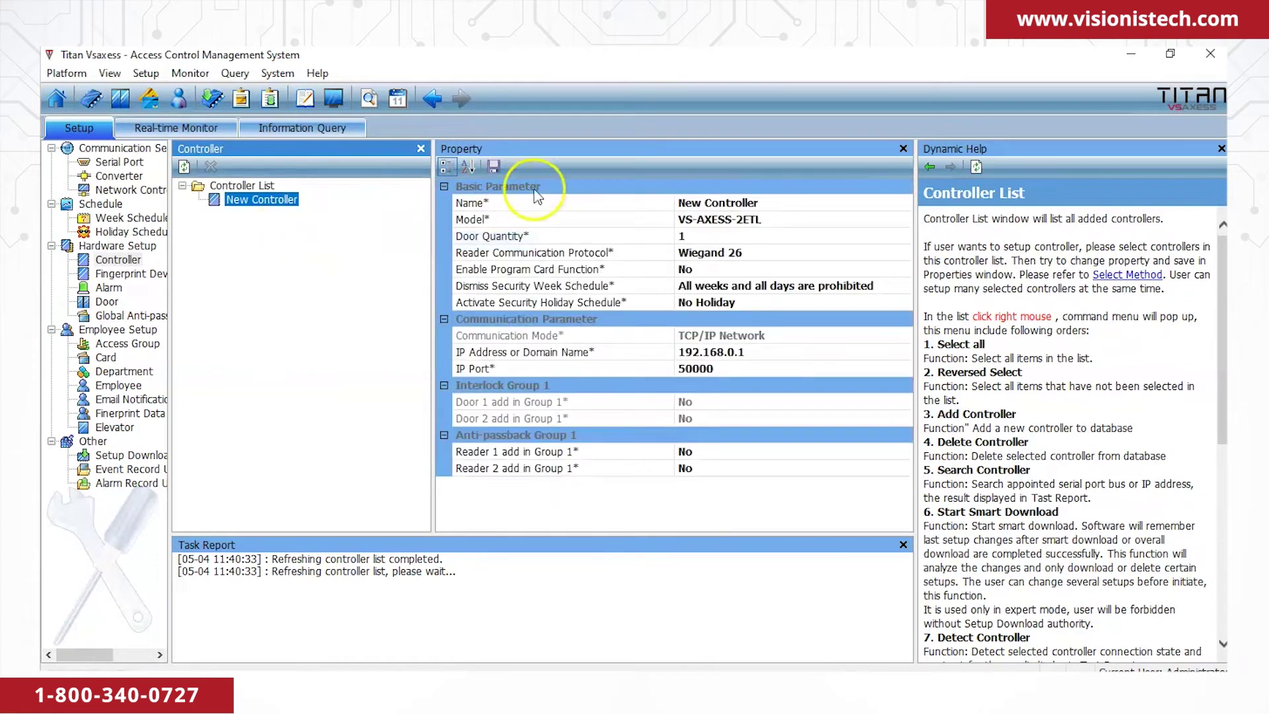
Set the new VS-AXESS-2ETL to 2 doors at IP 192.168.0.245 and save it.
click(793, 219)
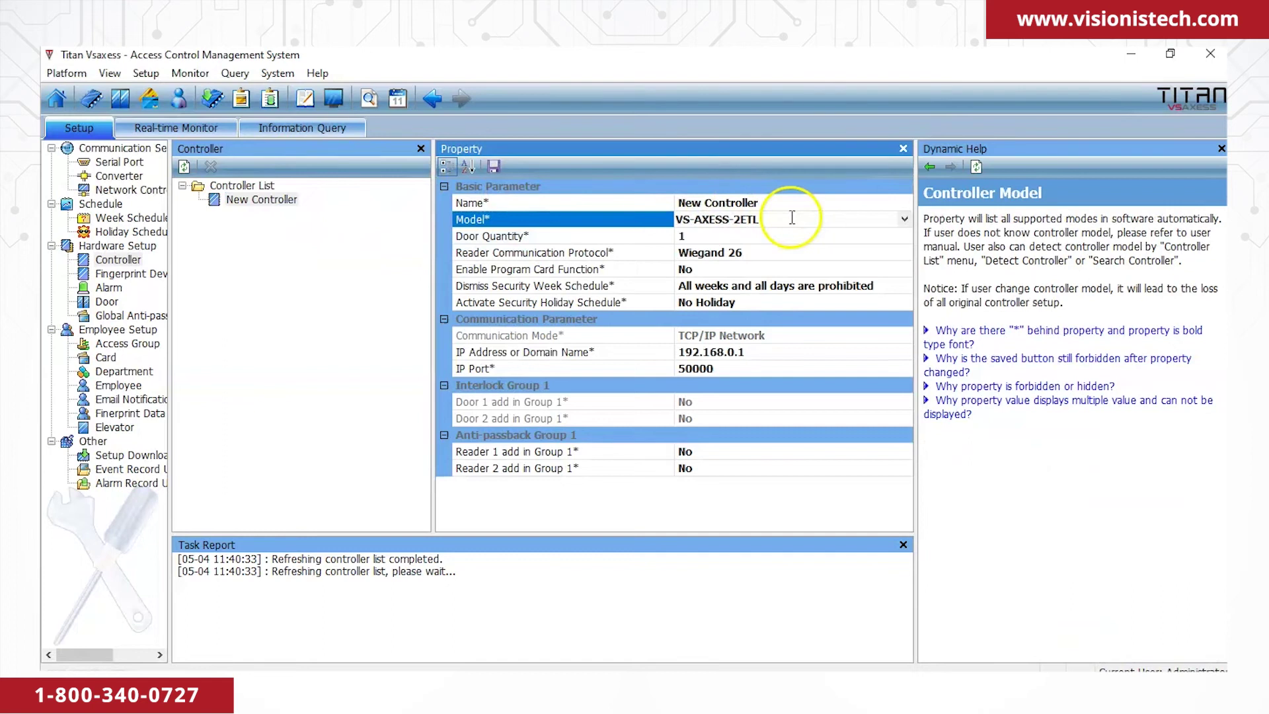
click(770, 238)
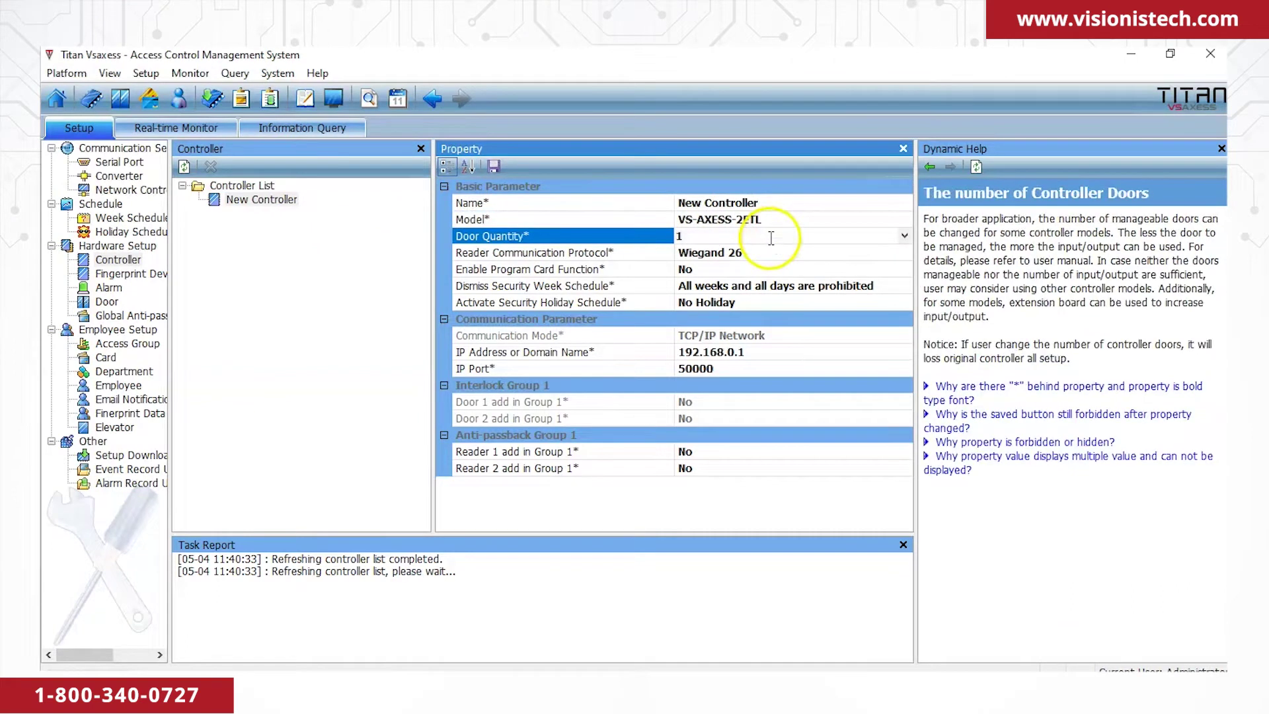
click(904, 235)
click(759, 265)
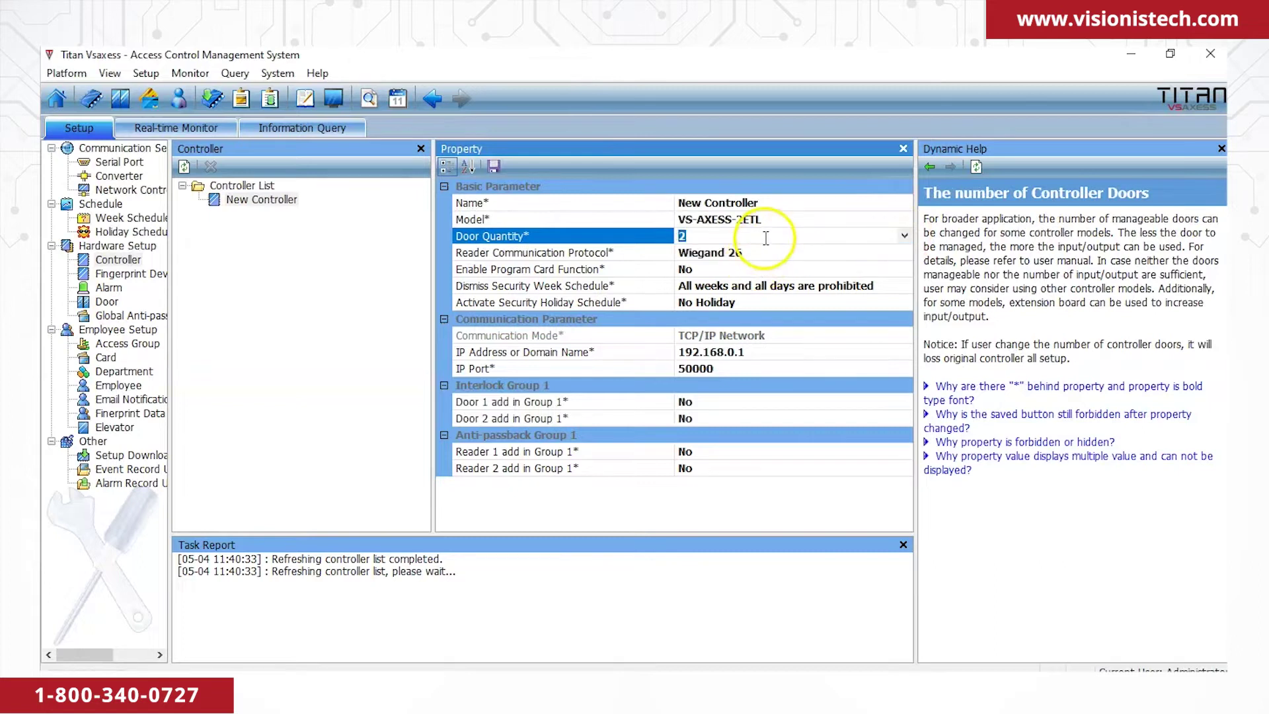
click(764, 258)
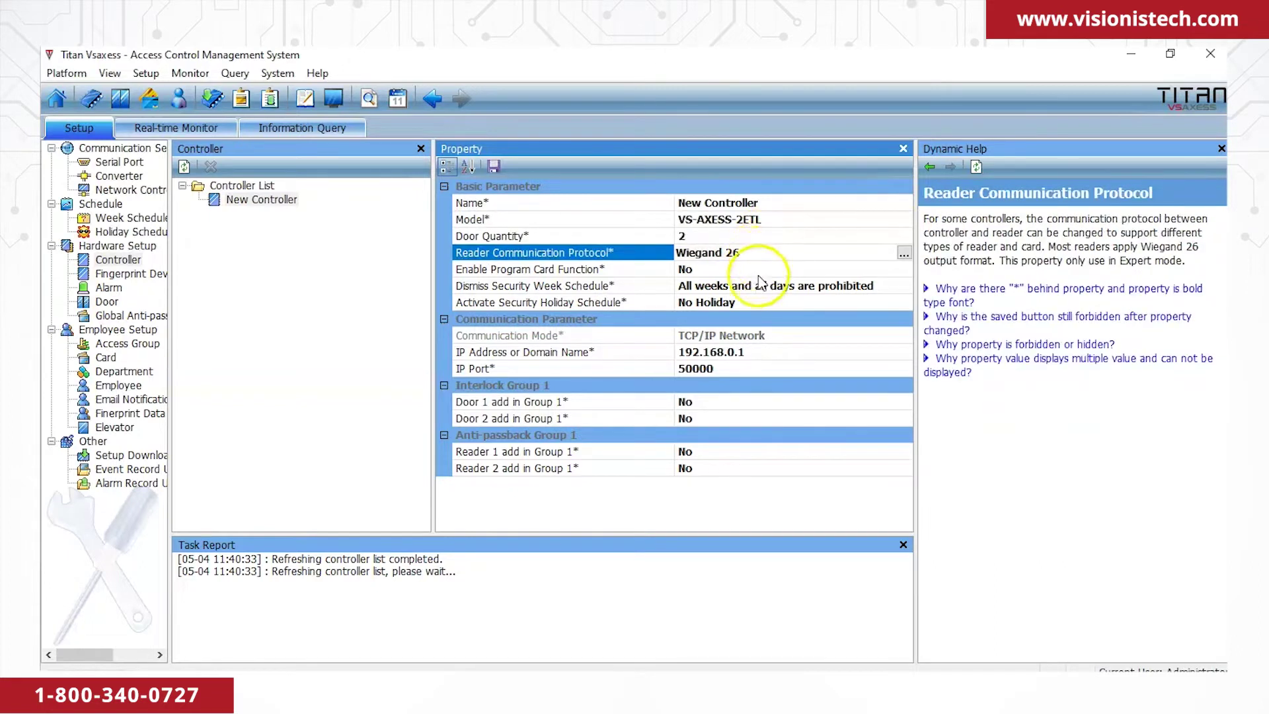
click(752, 351)
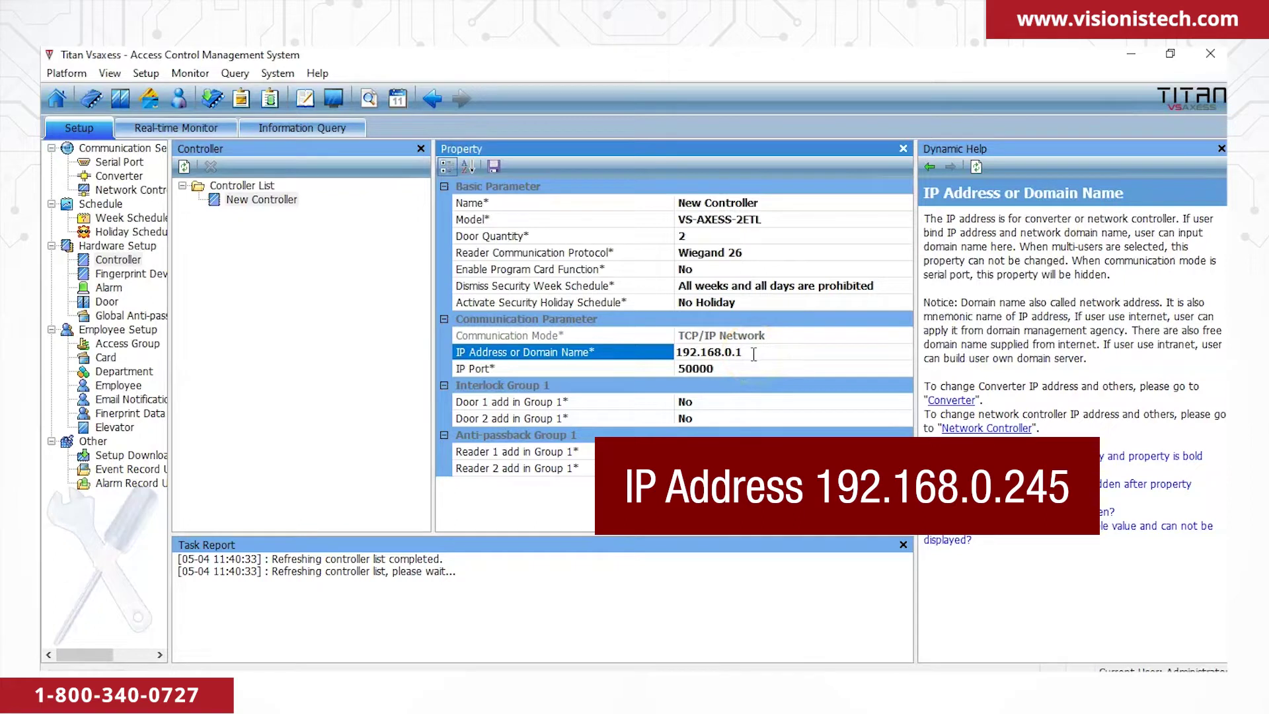
drag(736, 351, 773, 375)
text(245)
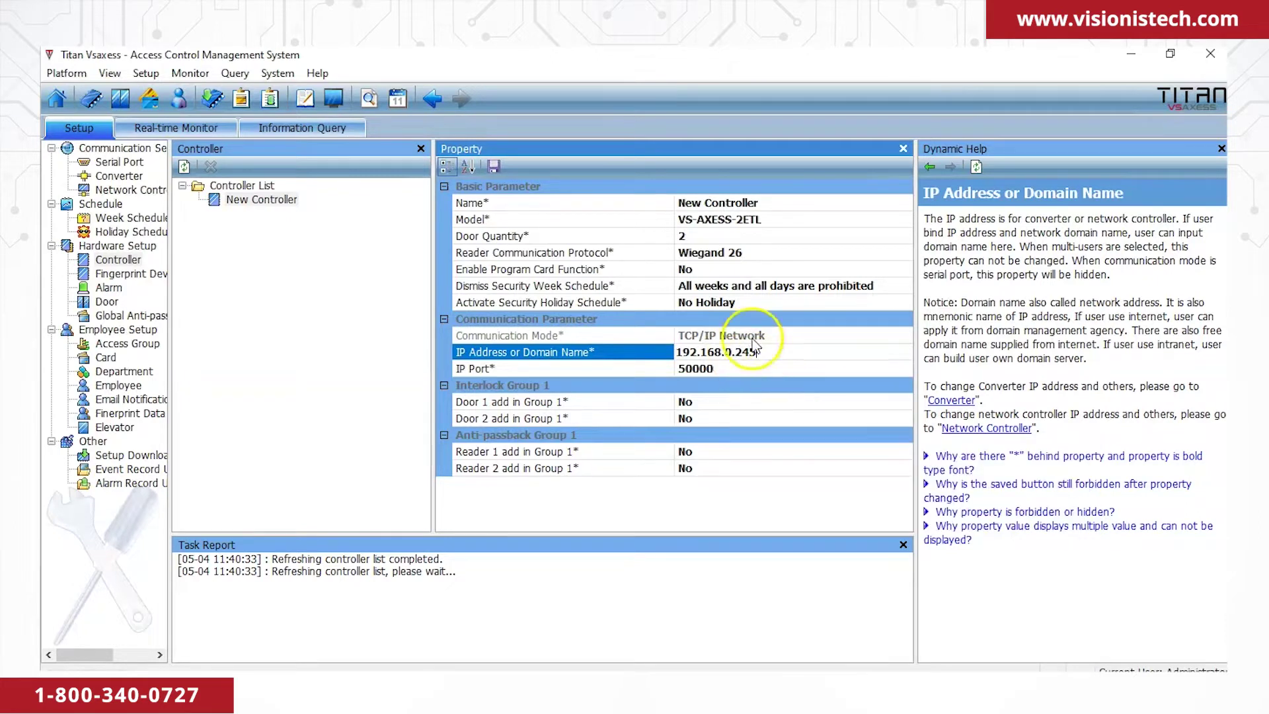
click(485, 171)
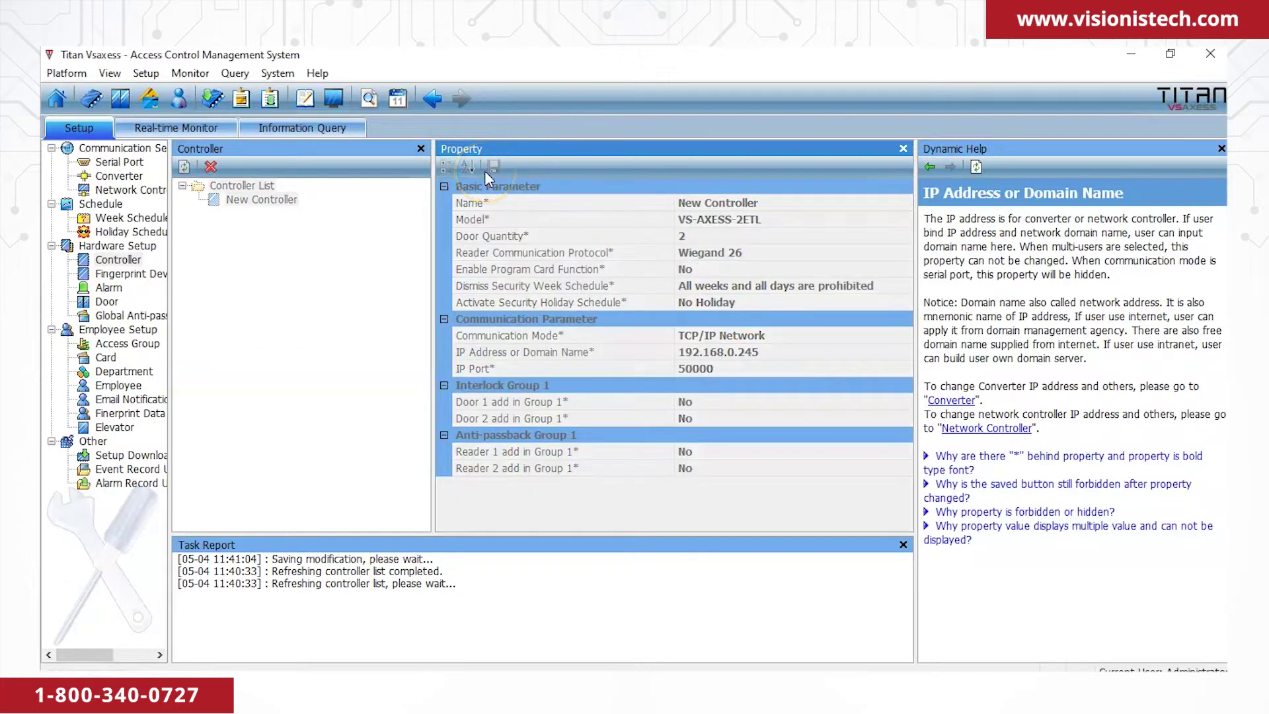
click(274, 205)
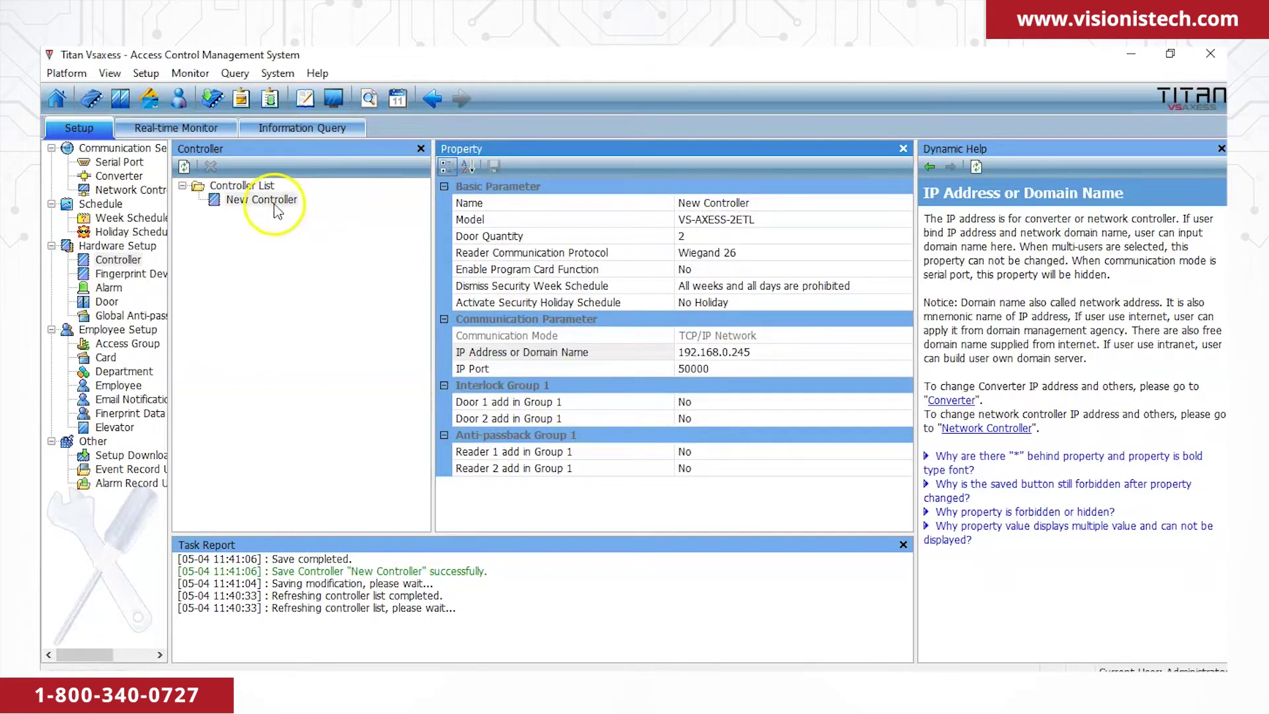
Test the connection to New Controller, read its time, and sync its clock to the computer.
right_click(275, 207)
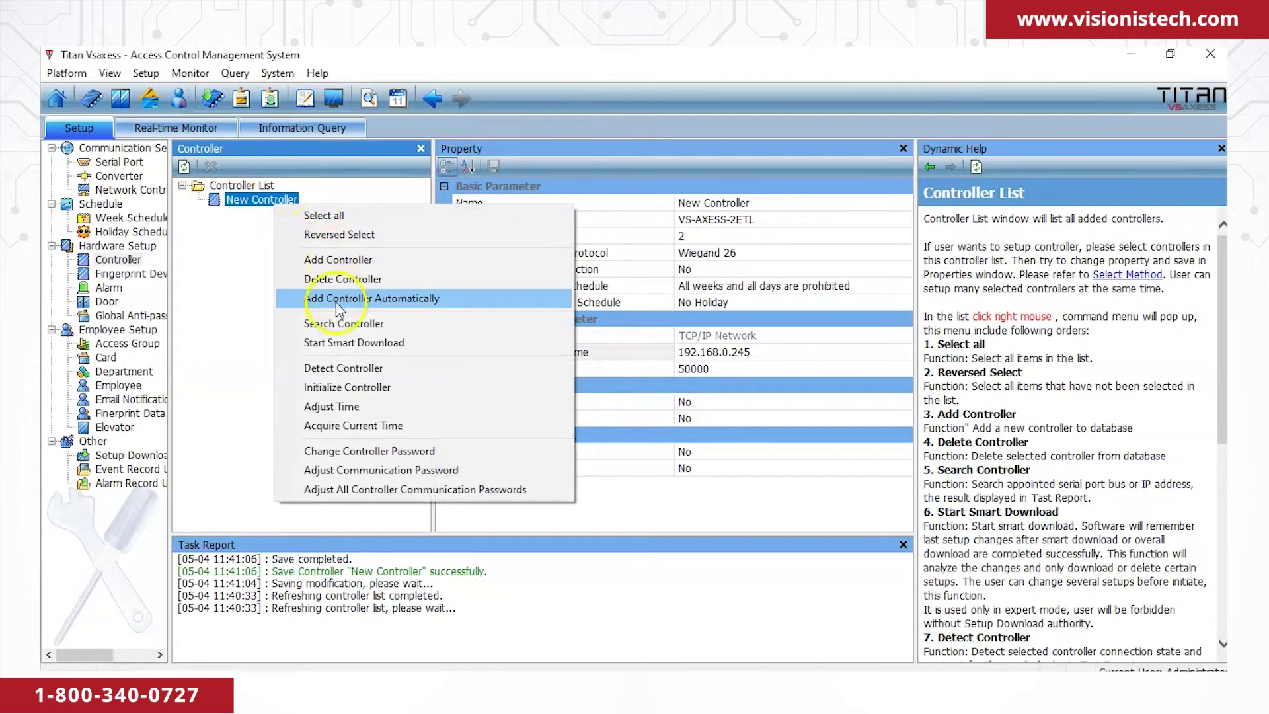
click(346, 369)
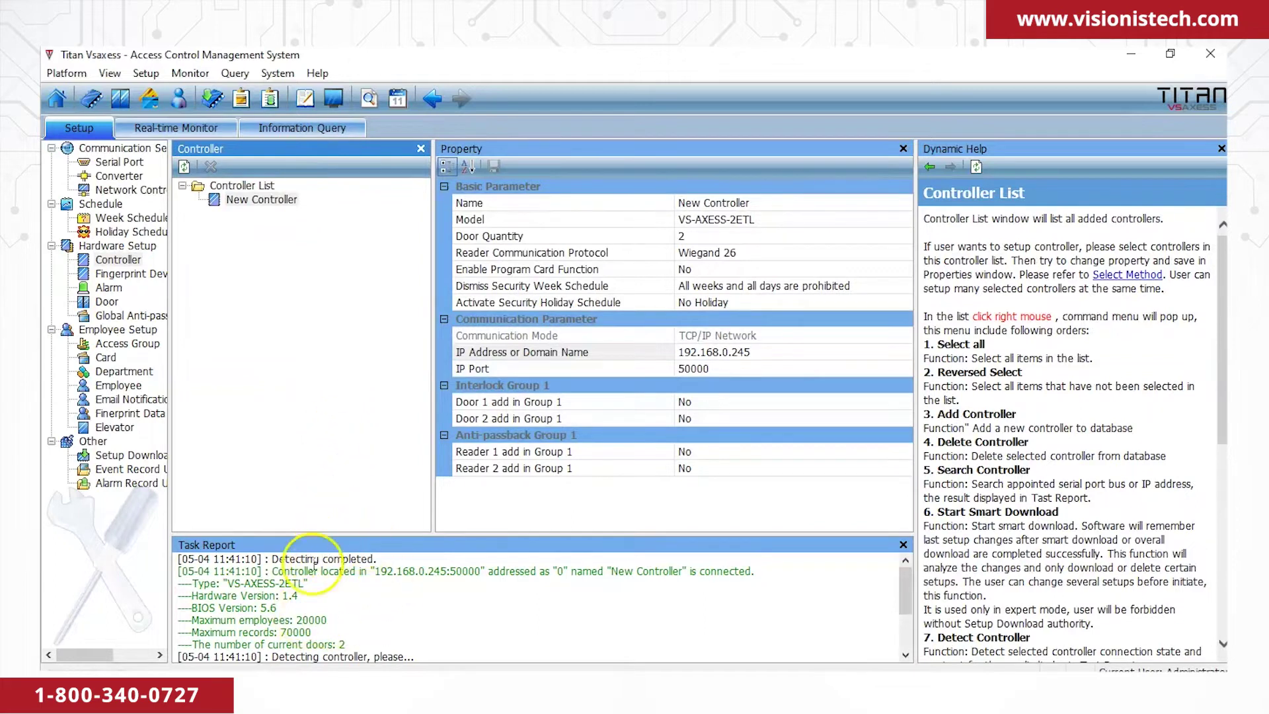
right_click(263, 199)
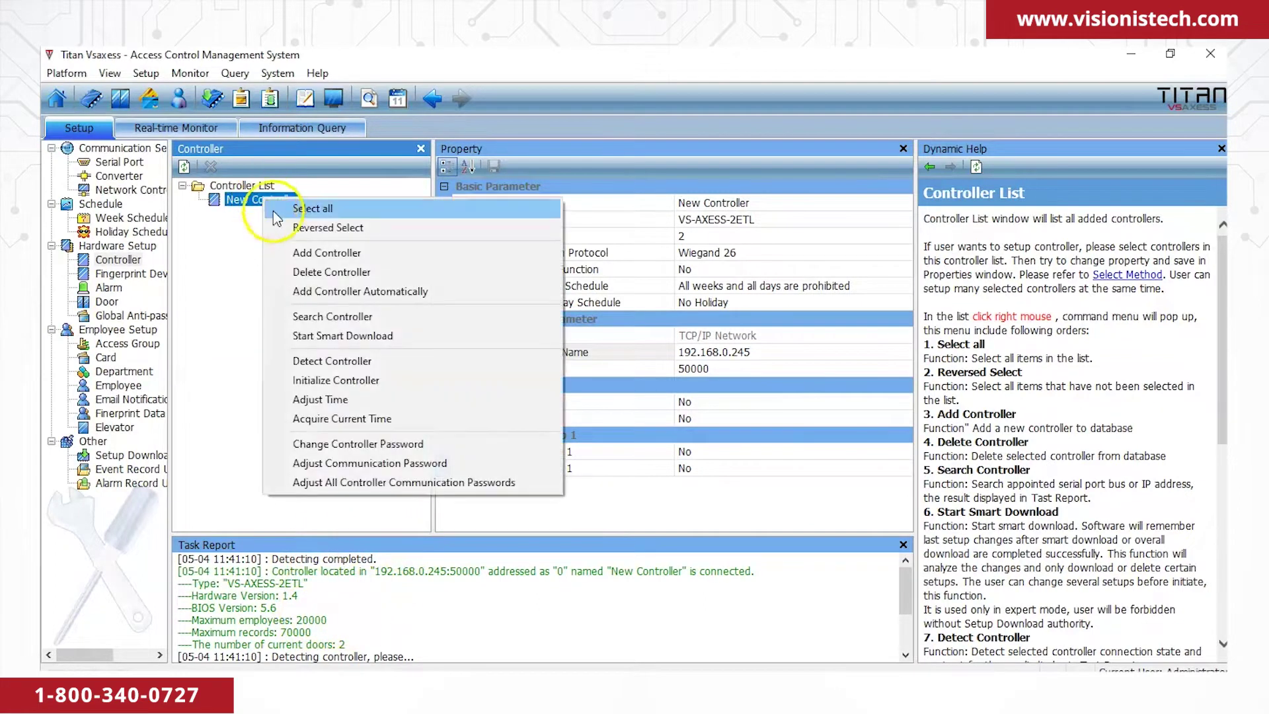
click(338, 418)
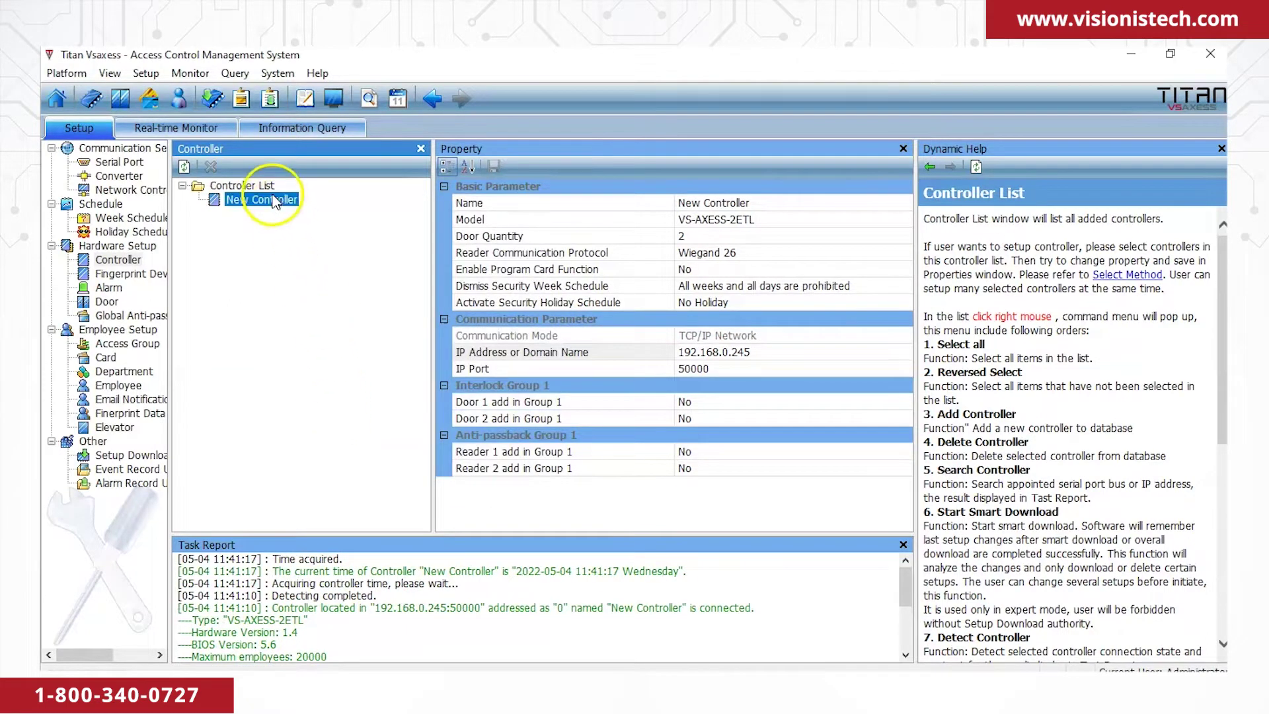
right_click(273, 196)
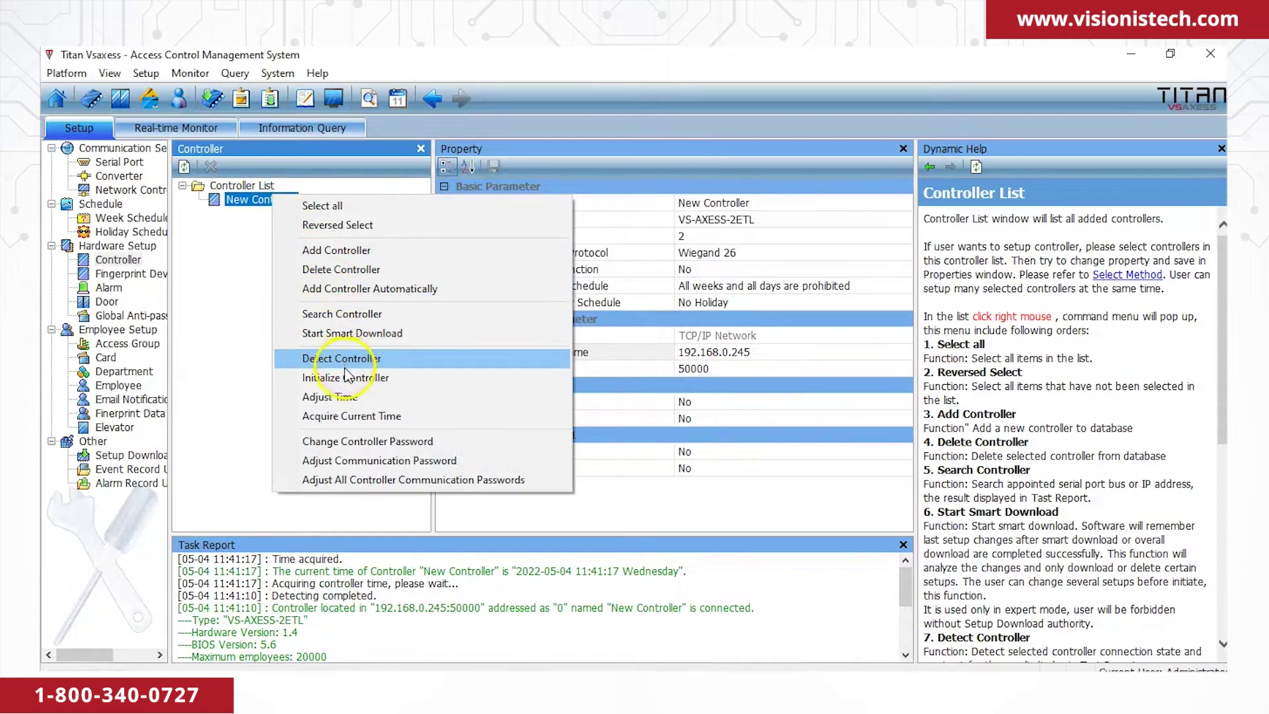
click(348, 397)
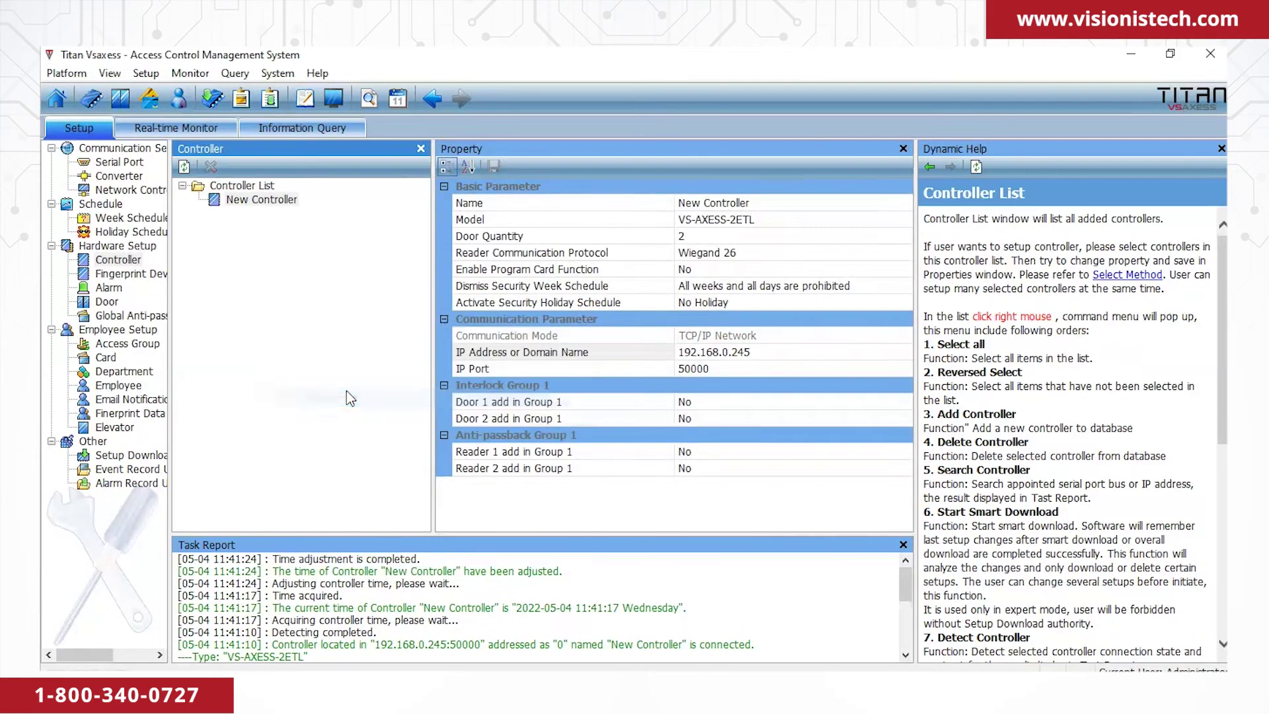
Initialize New Controller, accepting the Serious Warning about wiping its data.
right_click(278, 210)
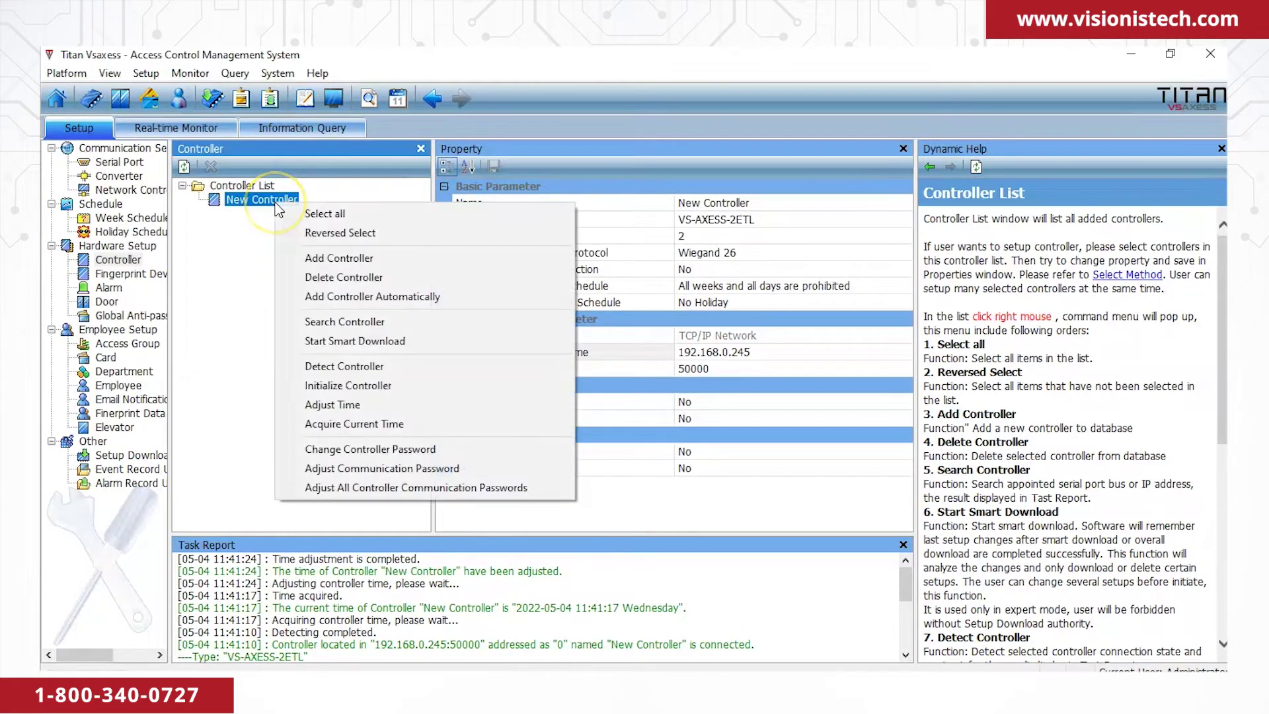
click(348, 386)
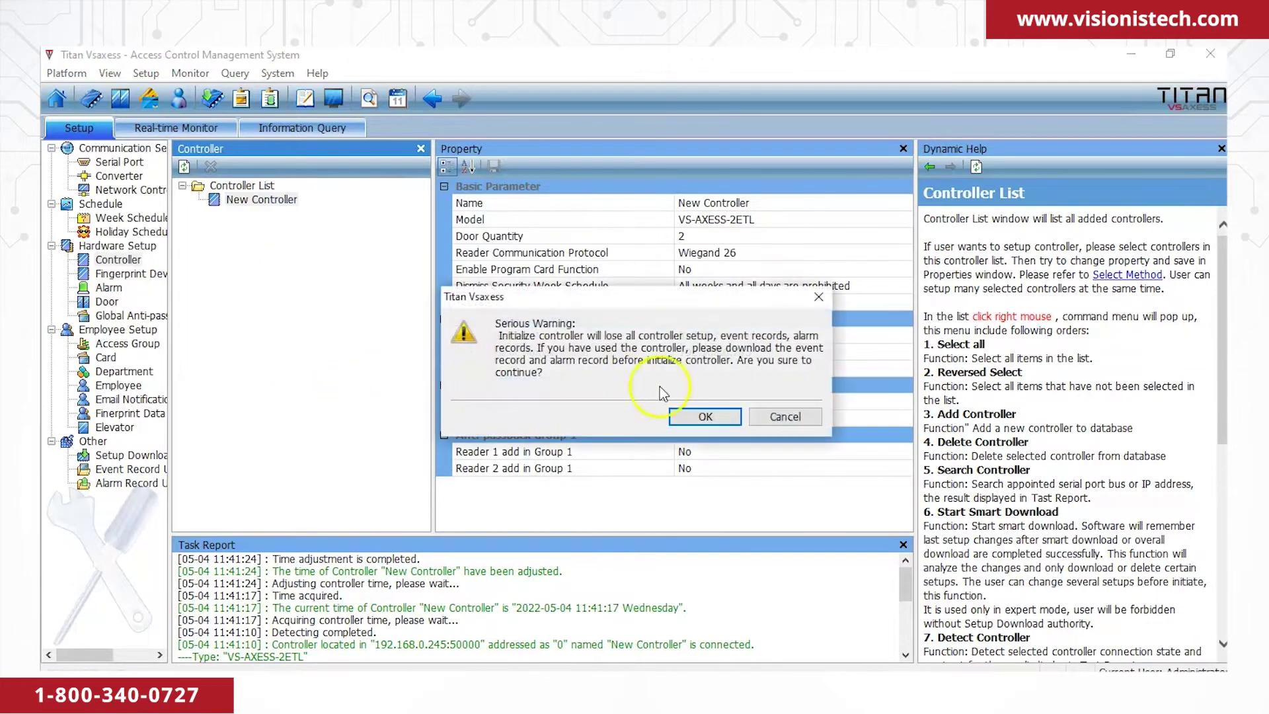
click(692, 411)
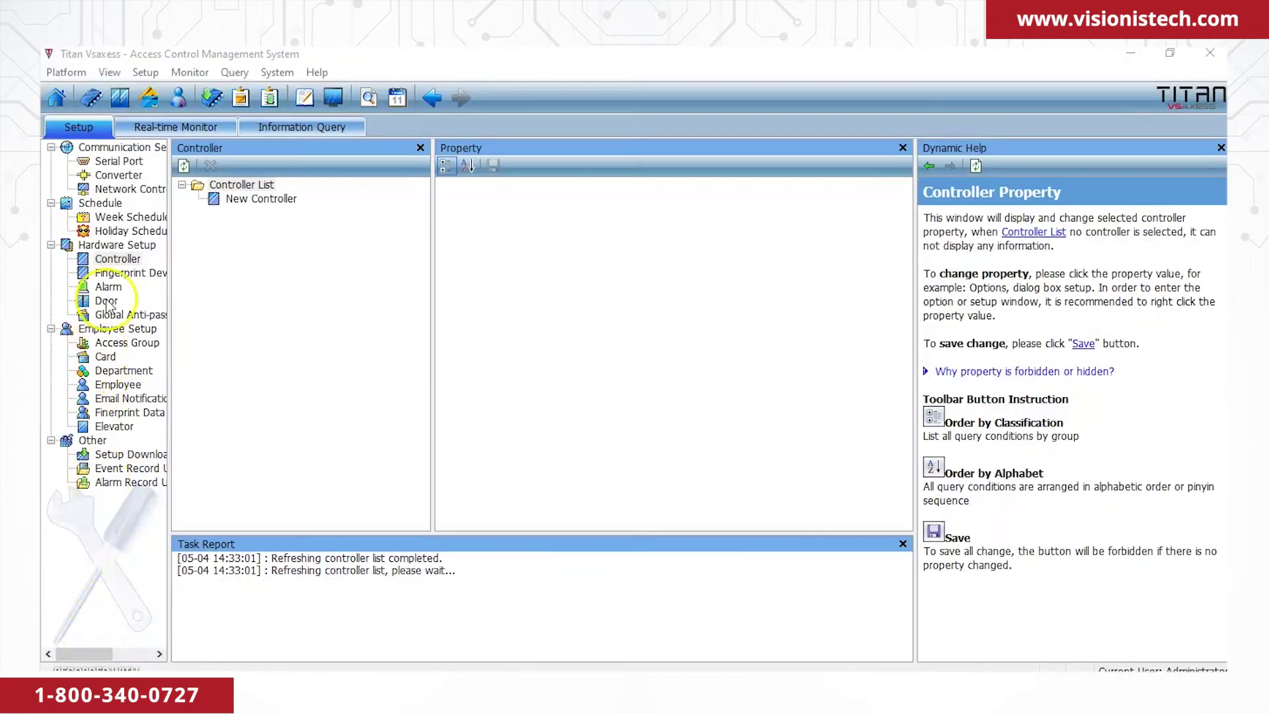
click(117, 259)
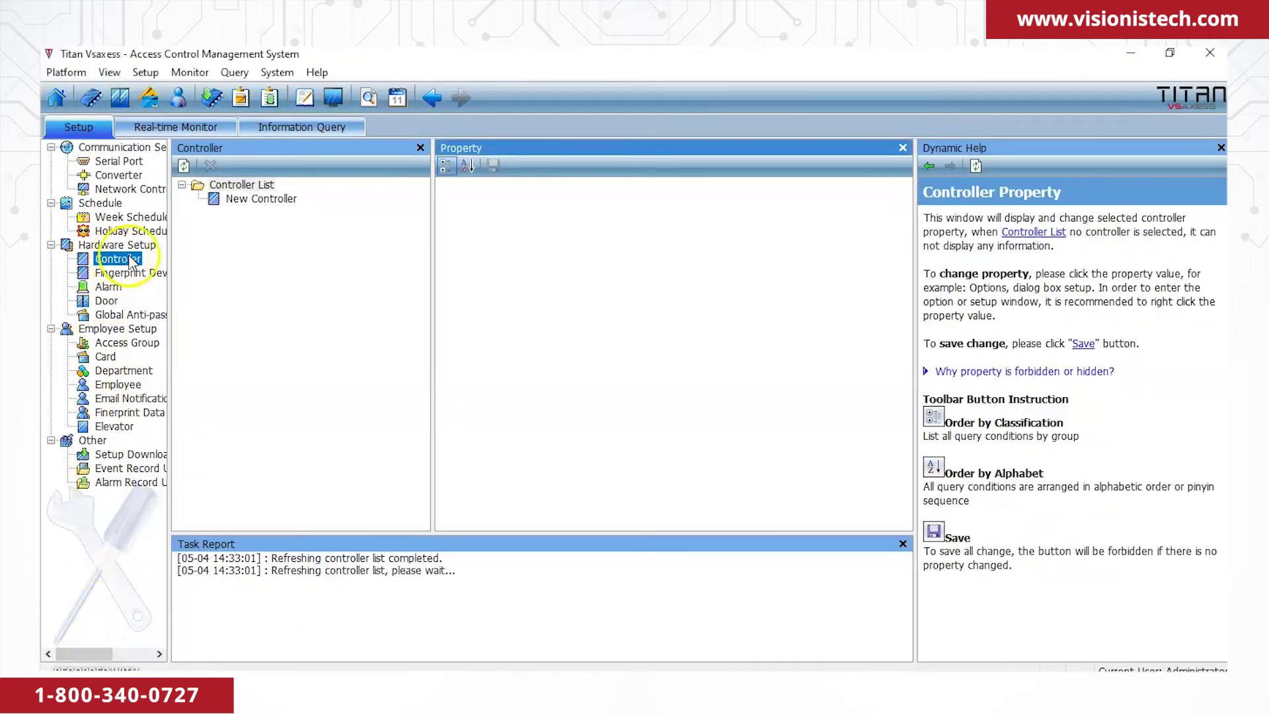
click(246, 199)
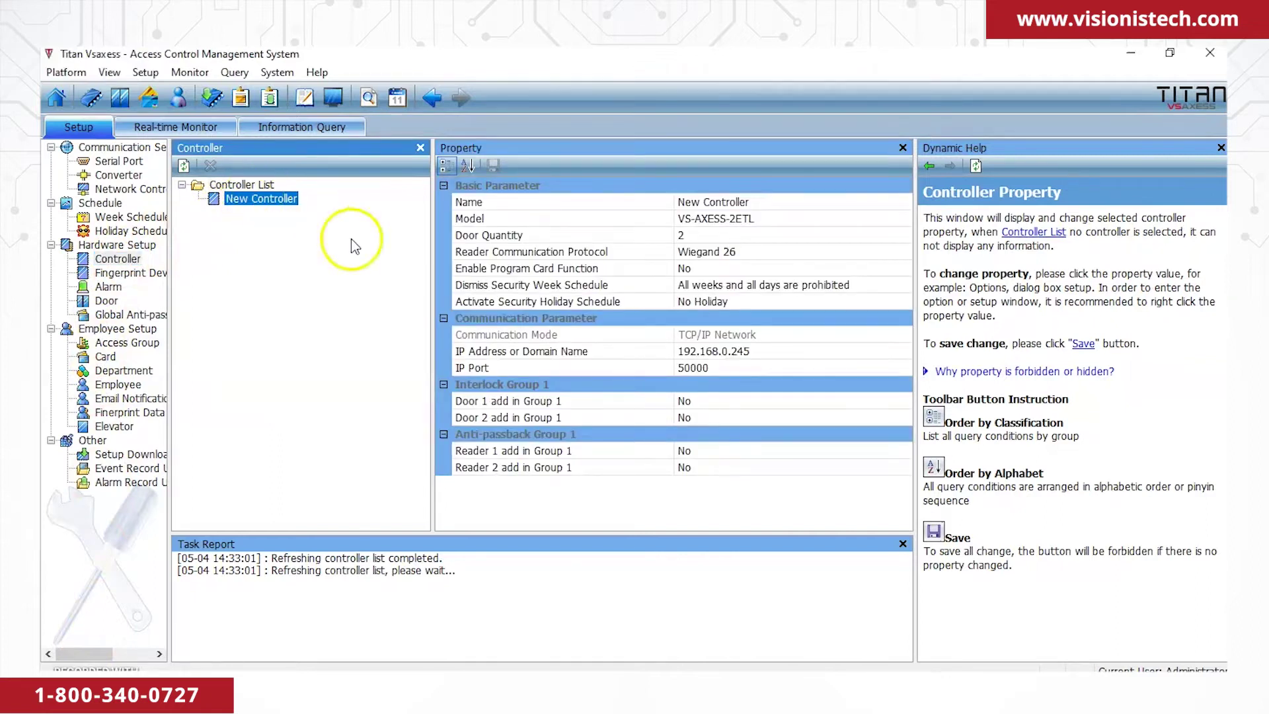
click(707, 224)
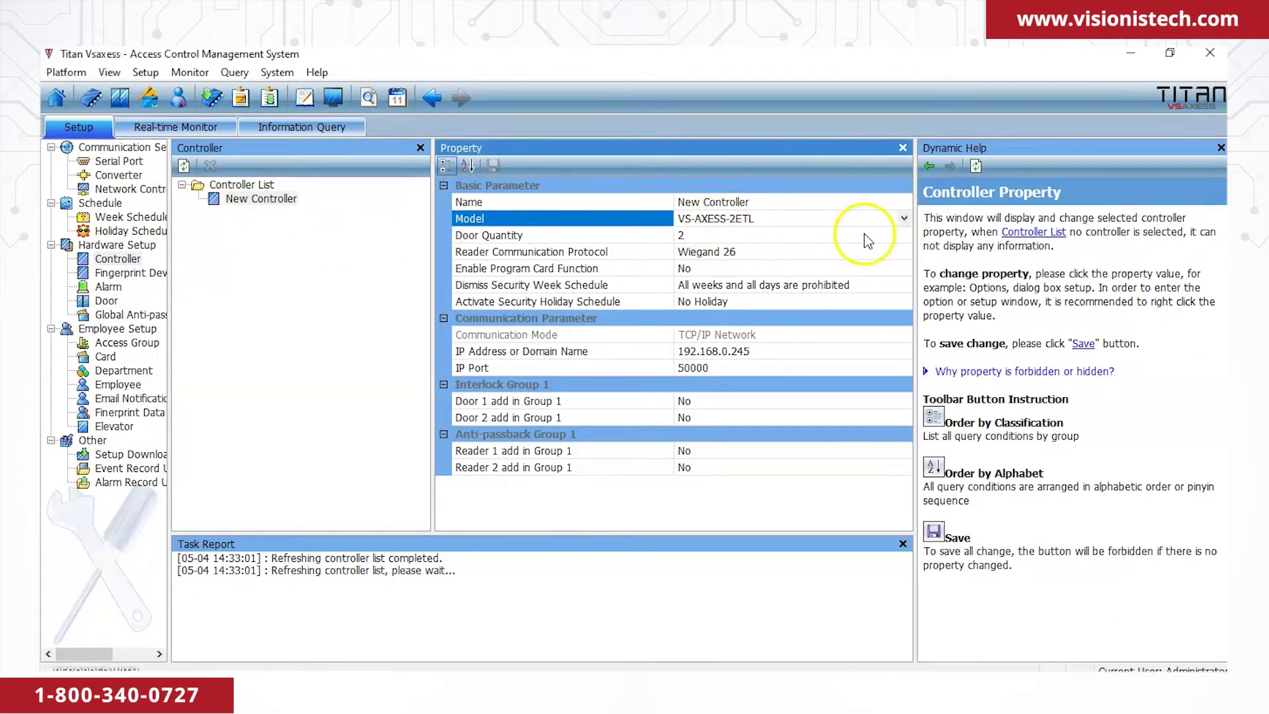
click(859, 237)
click(904, 234)
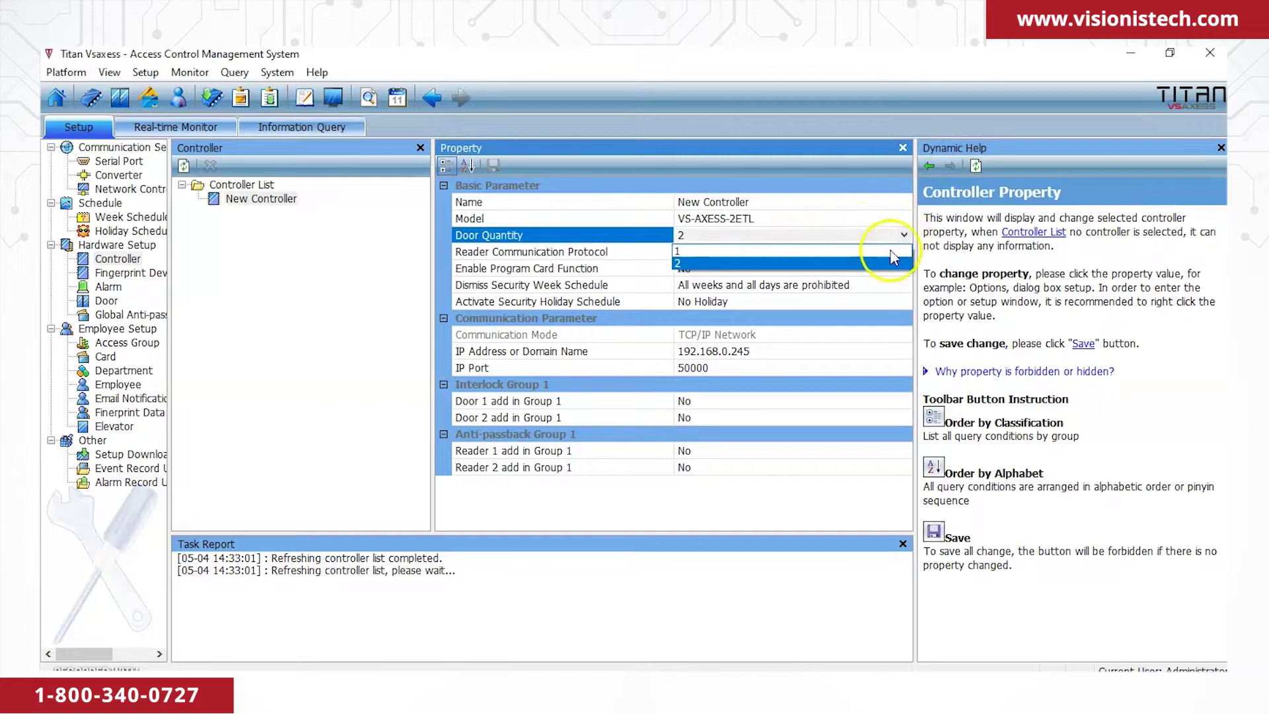
click(852, 263)
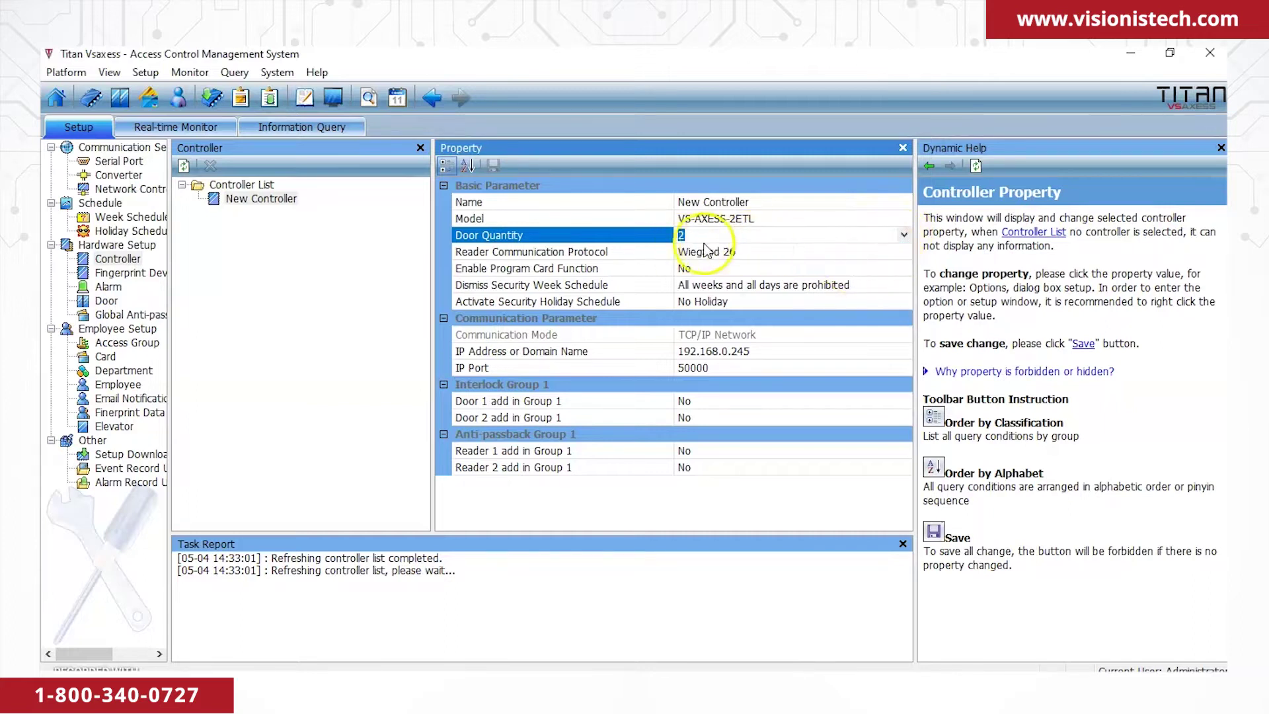
click(107, 301)
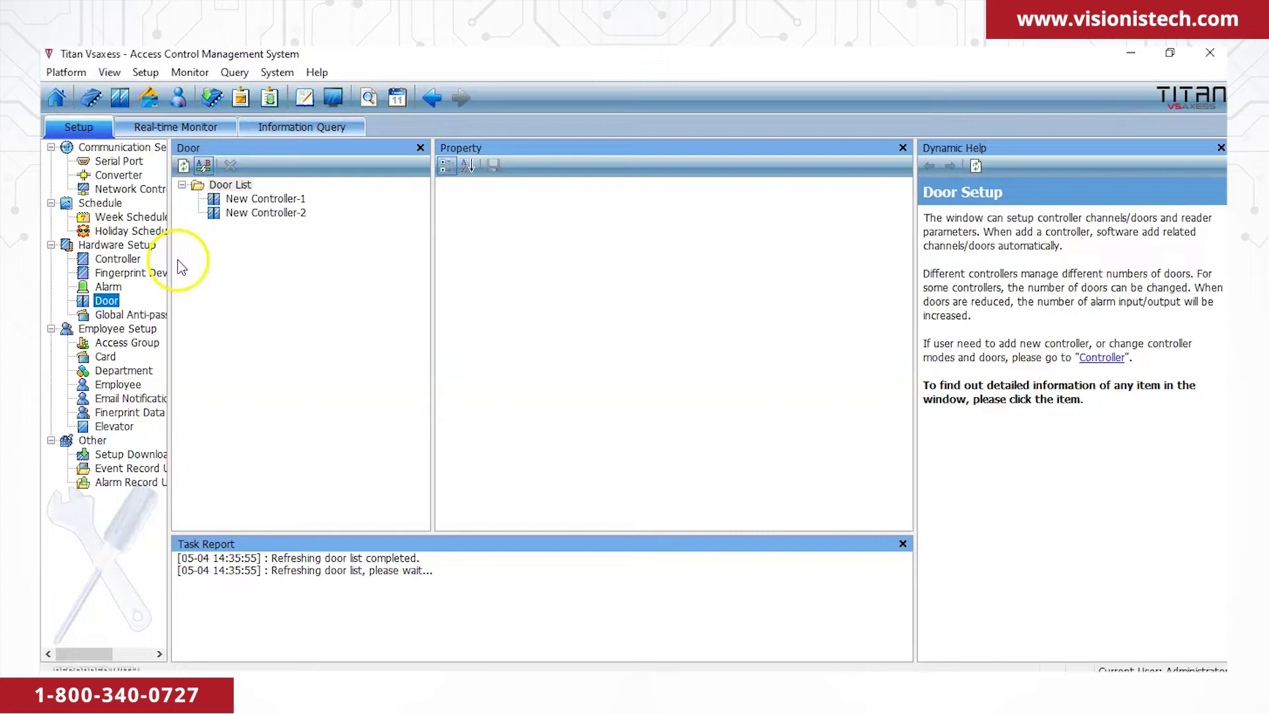
click(276, 200)
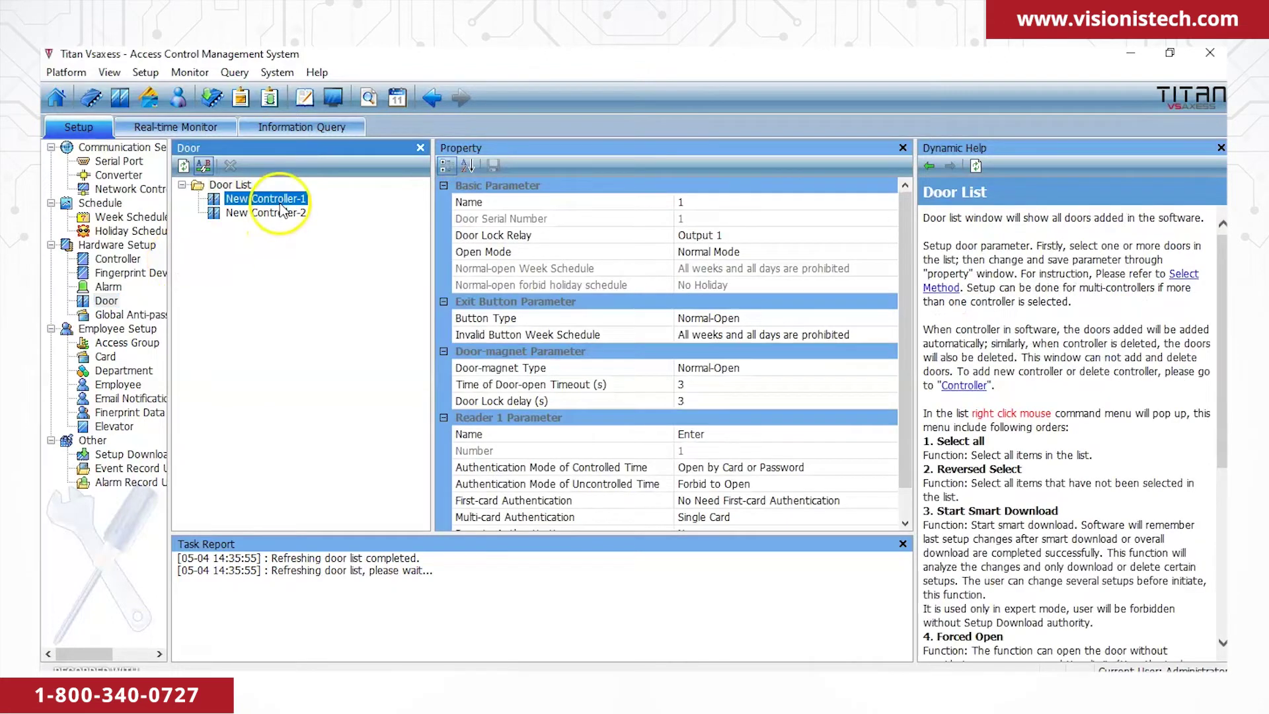
click(714, 436)
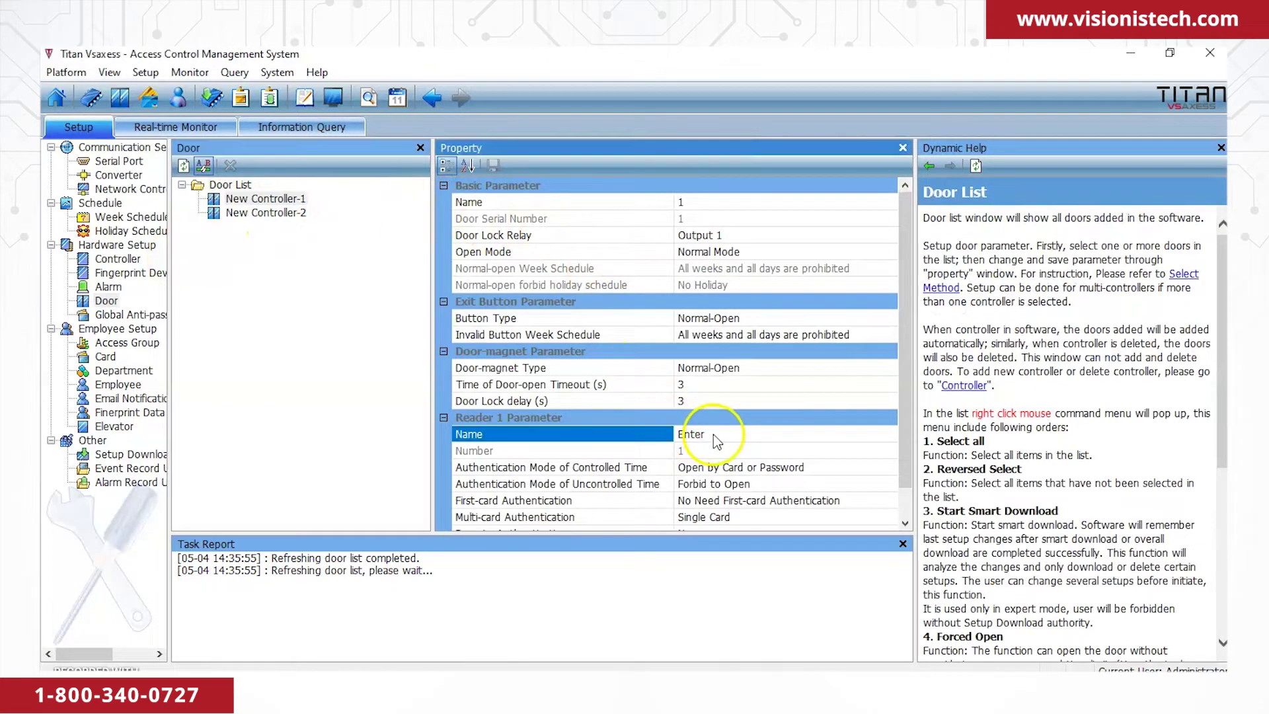
click(266, 213)
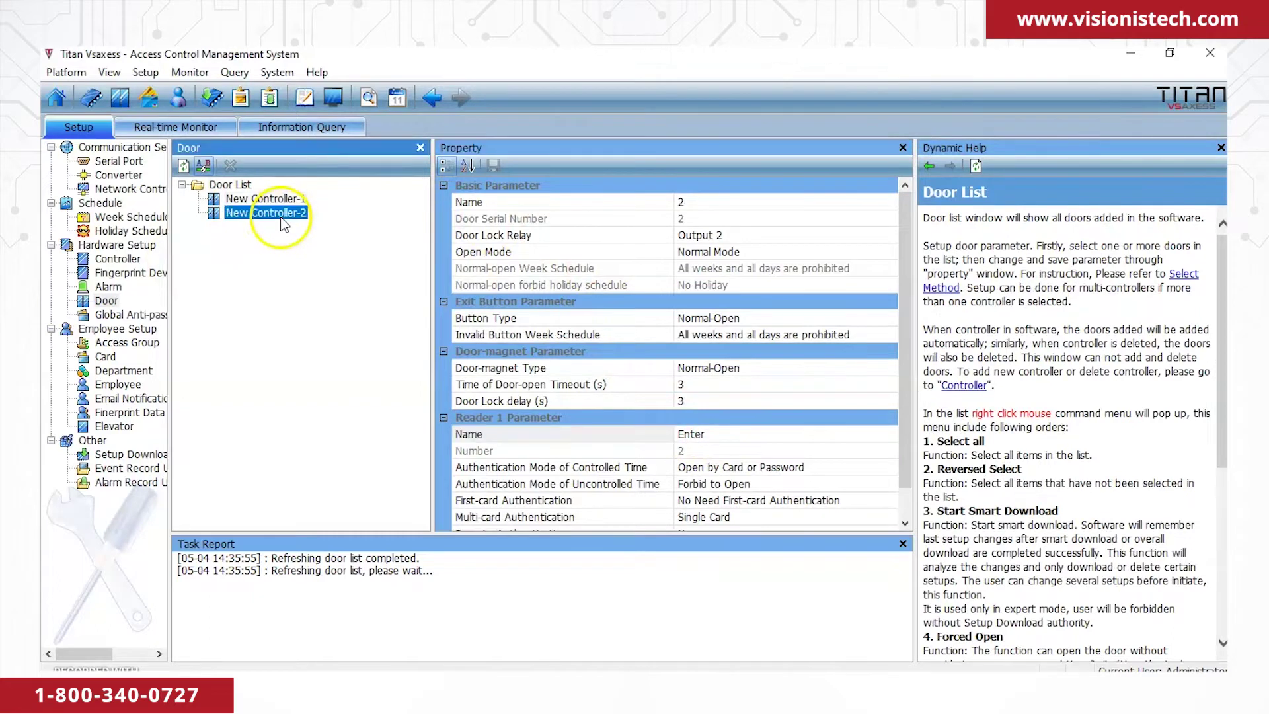
click(713, 435)
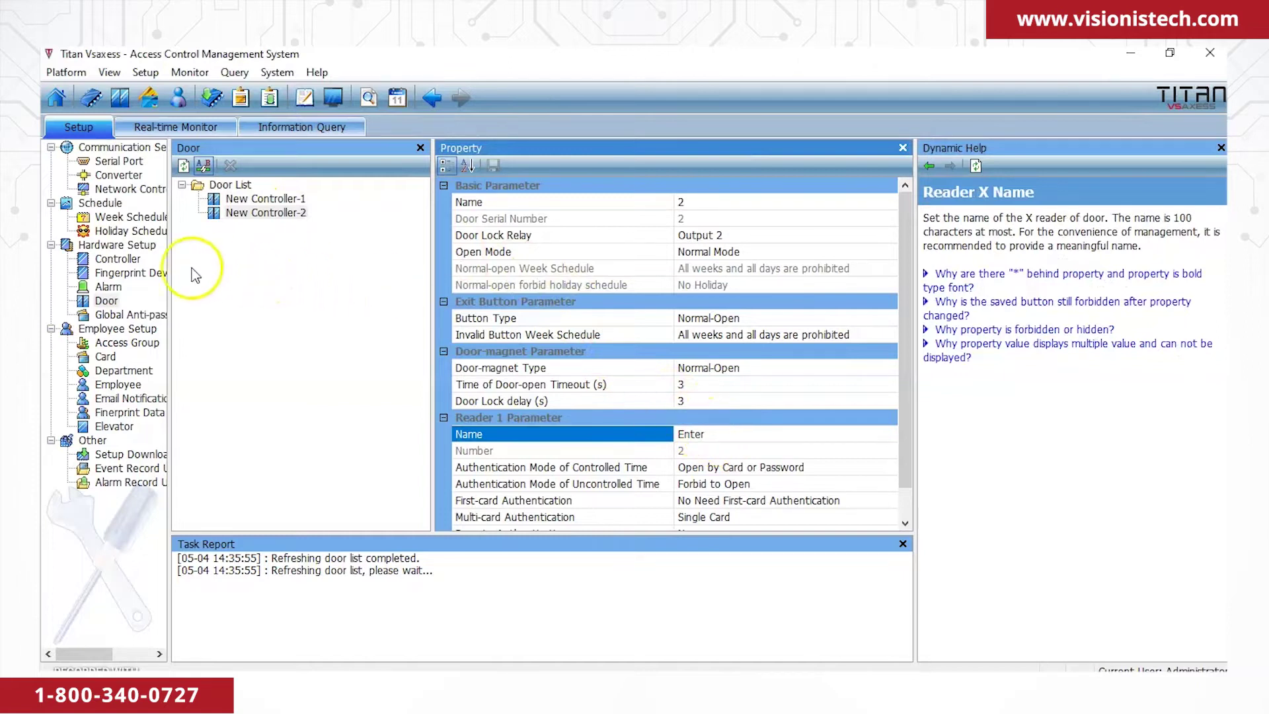
click(130, 259)
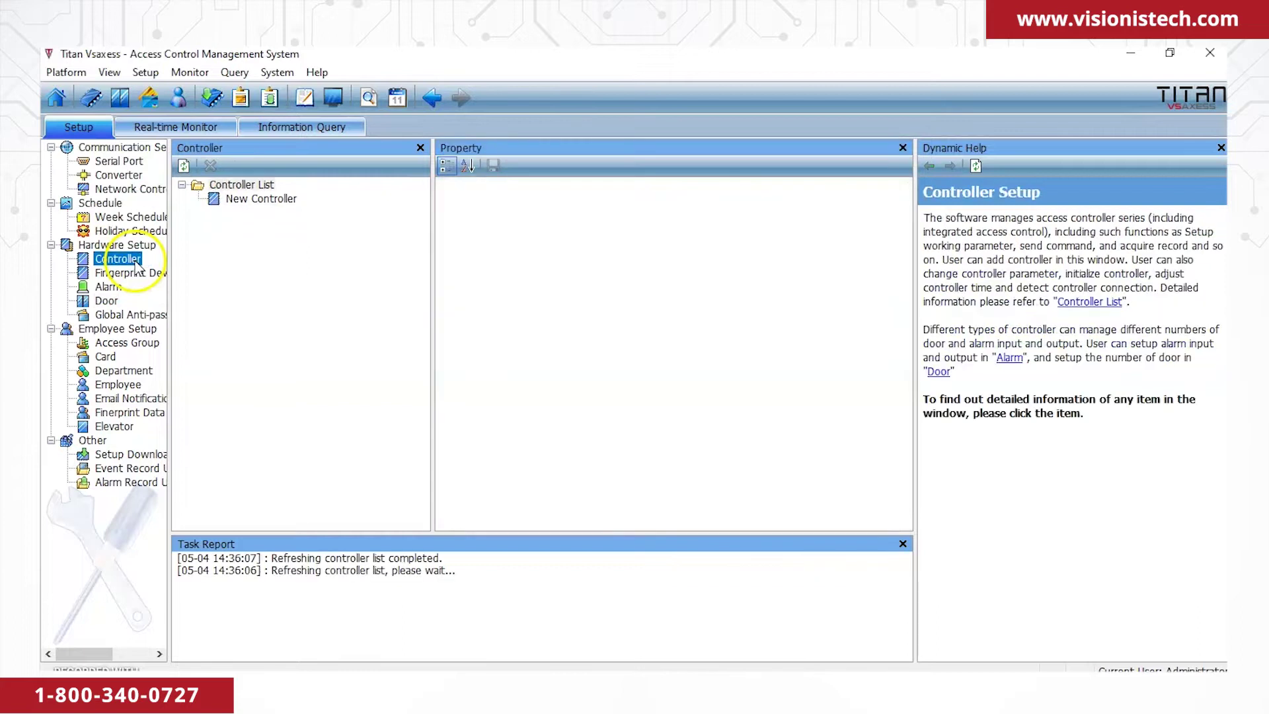
Change New Controller's Door Quantity to 1 and save, confirming the change.
click(284, 200)
click(808, 235)
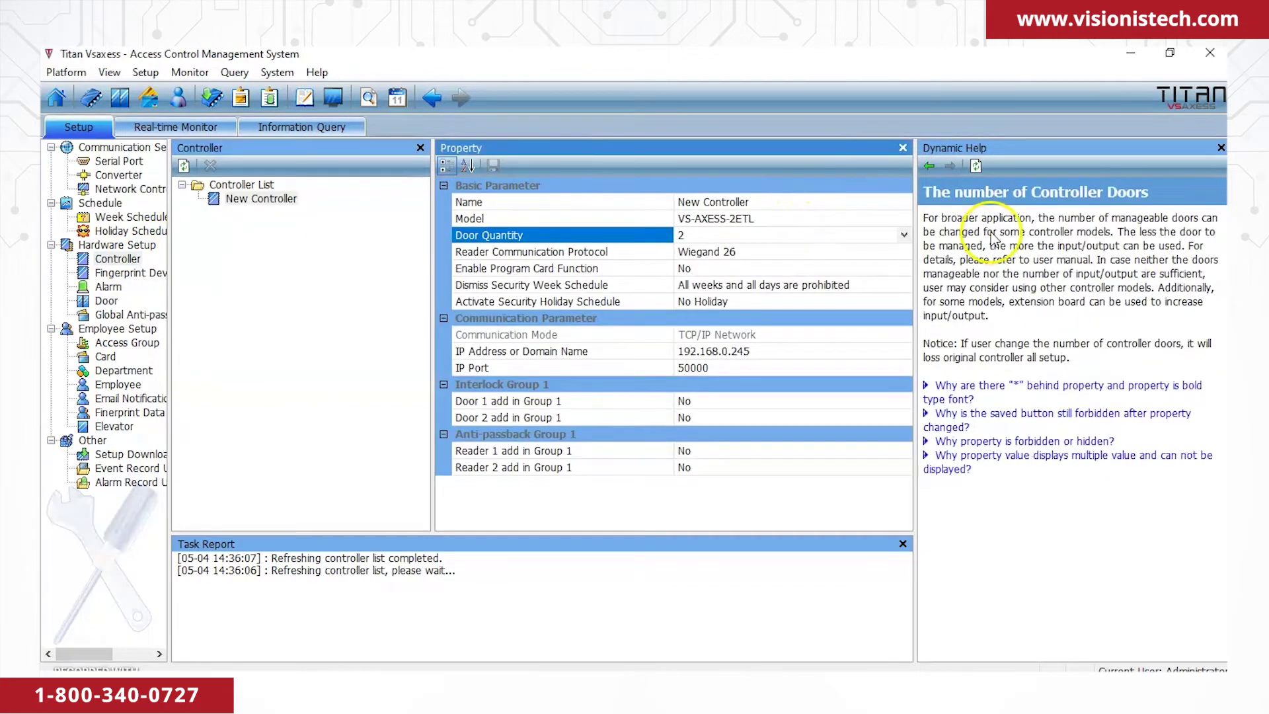
click(903, 235)
click(786, 246)
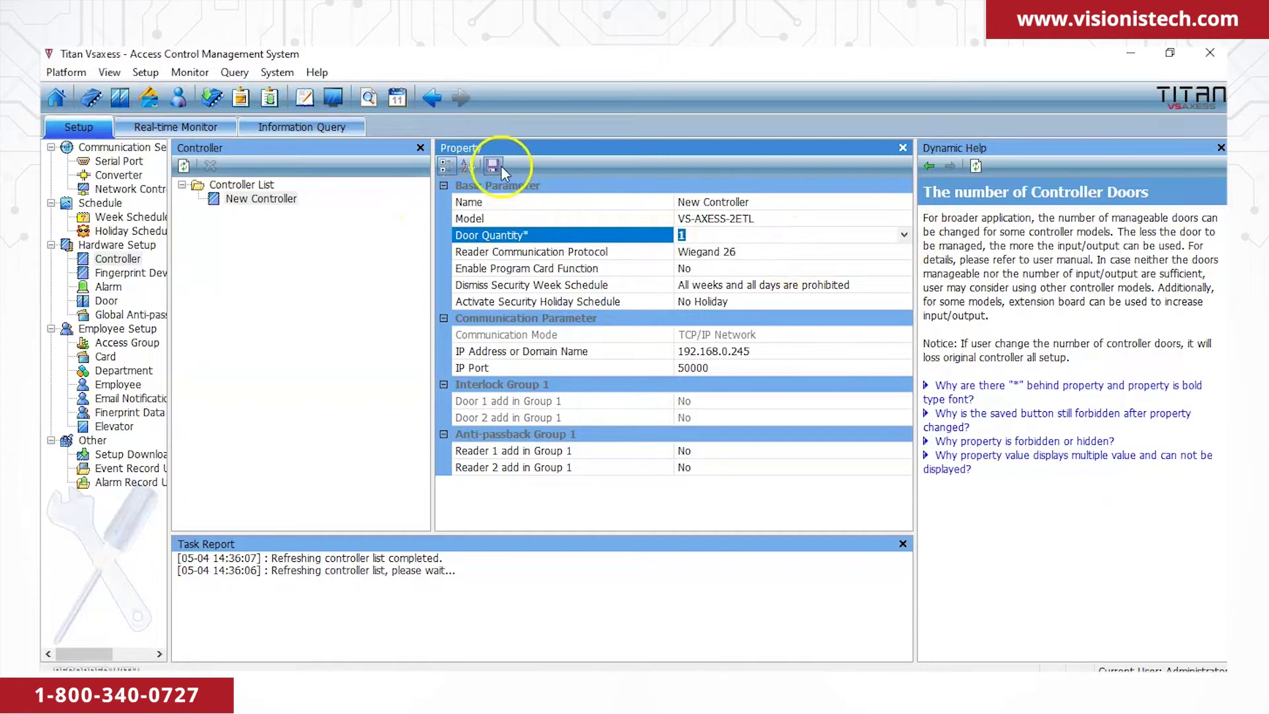
click(498, 166)
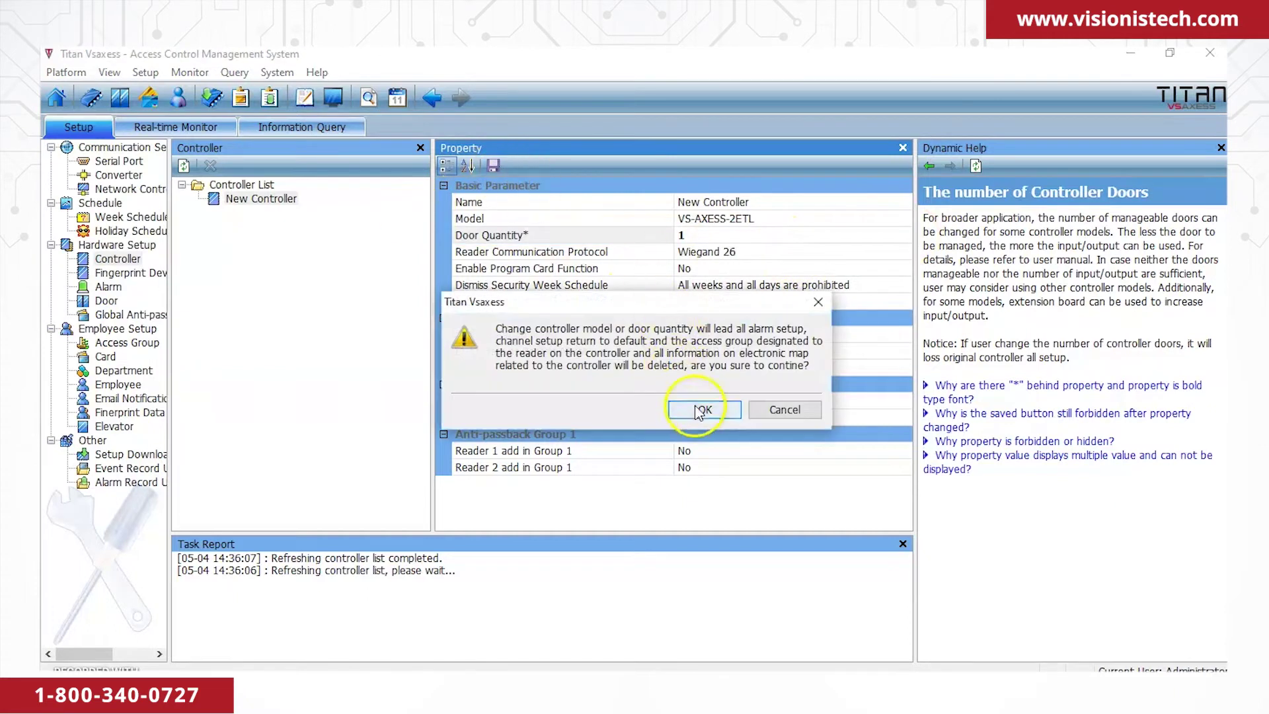
click(702, 410)
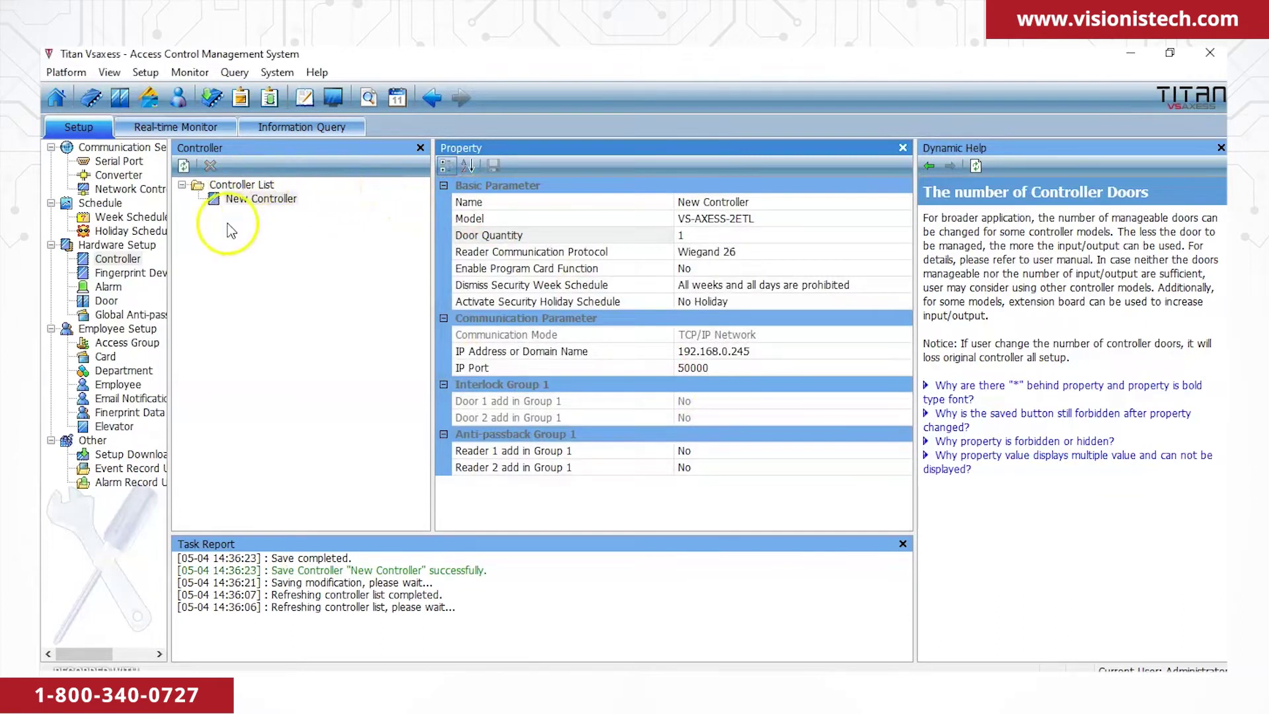
Check New Controller-1's reader names in the Door list, including Reader 2 'Exit'.
click(106, 301)
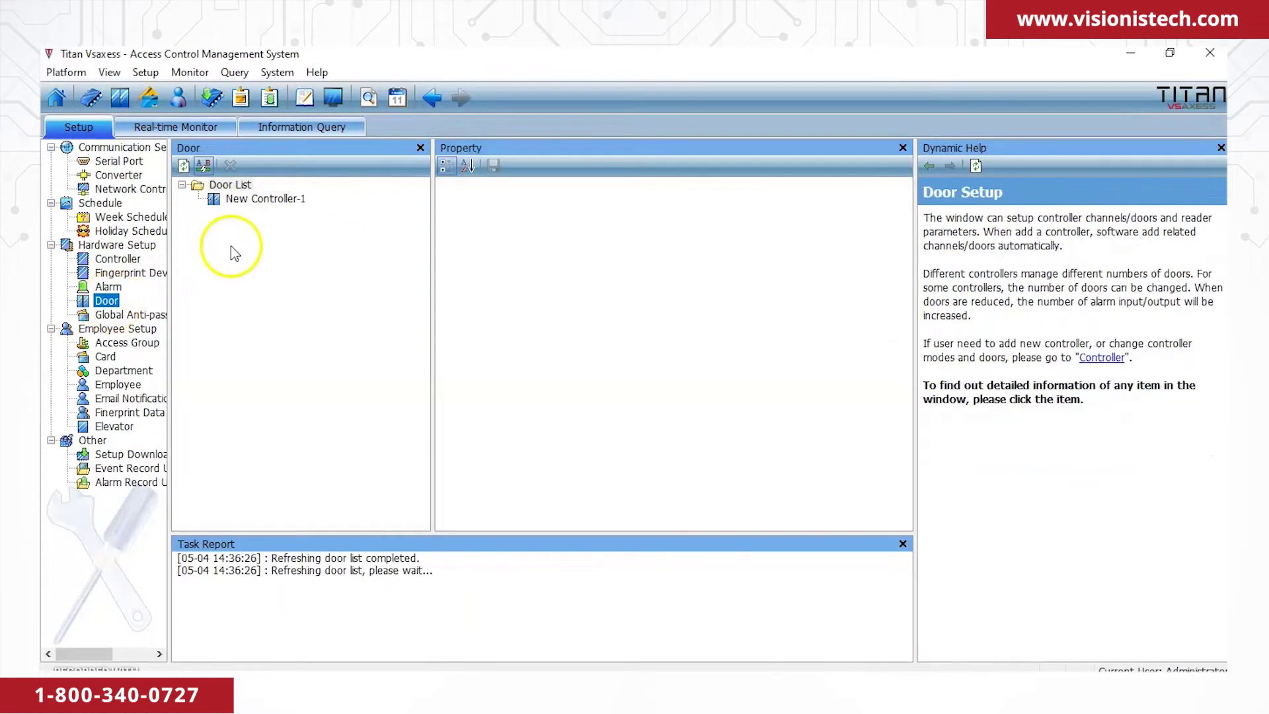
click(258, 203)
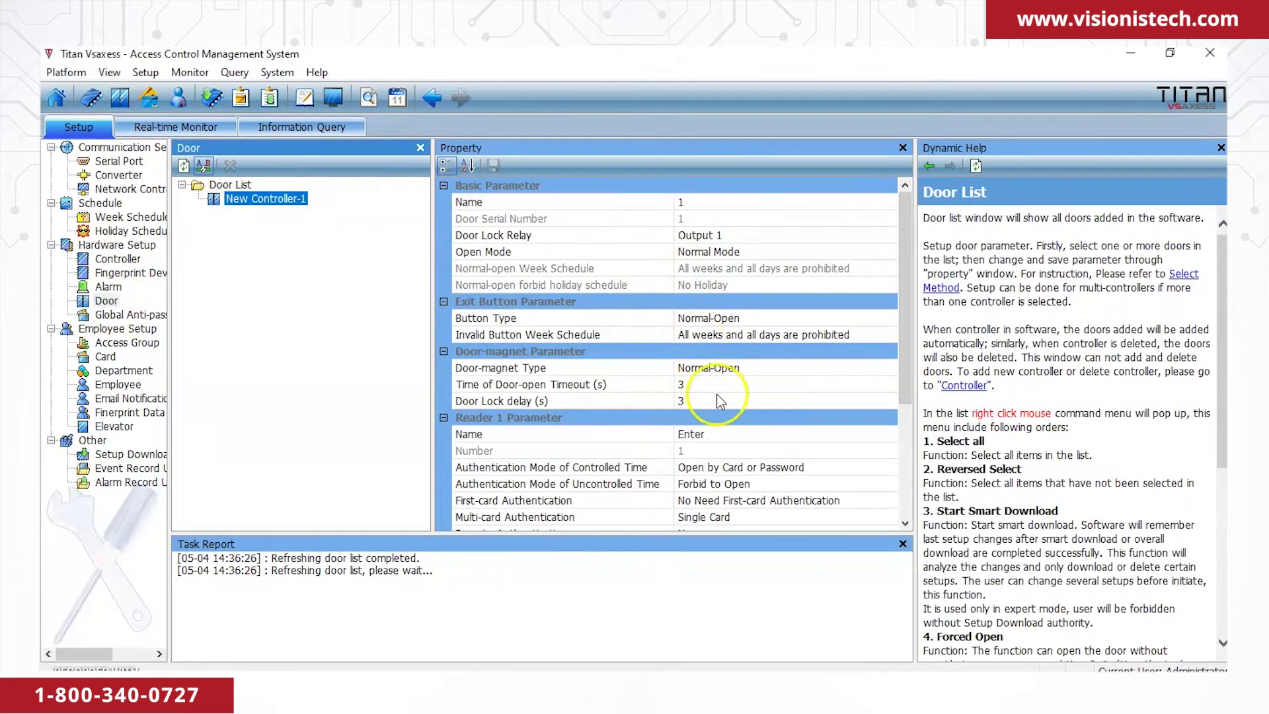
click(725, 440)
scroll(733, 403, down, 3)
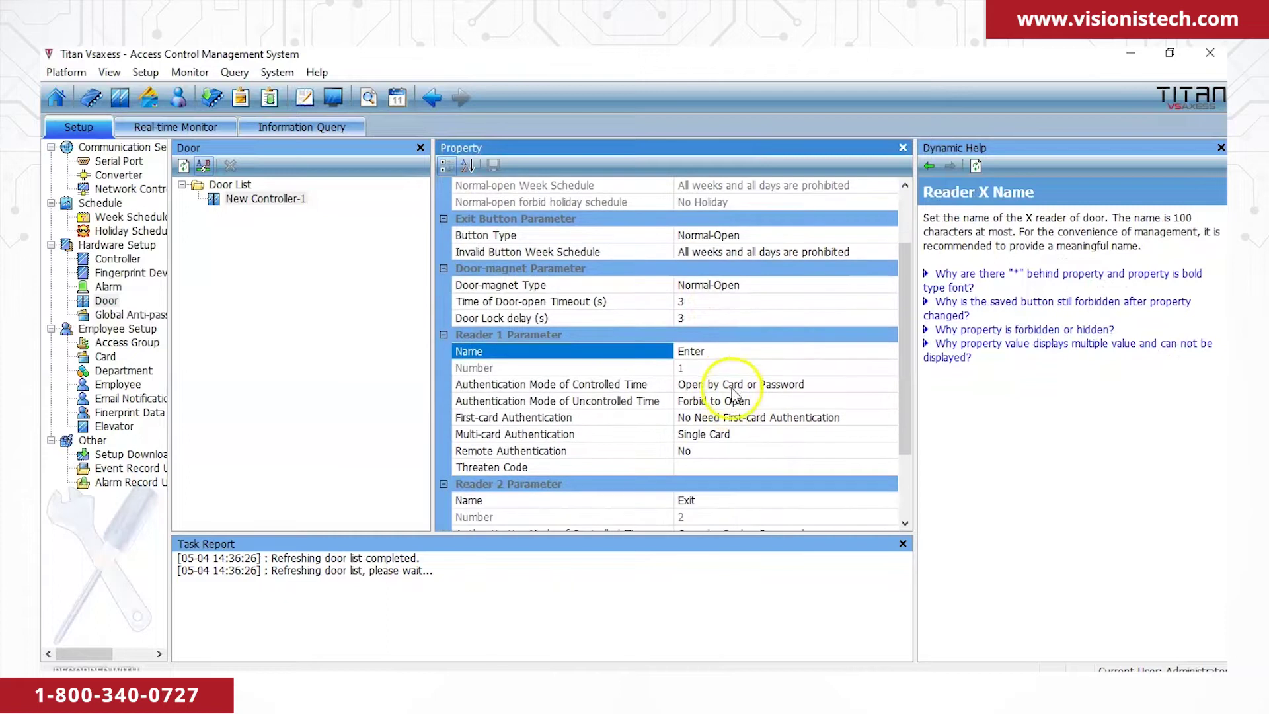
scroll(736, 386, down, 2)
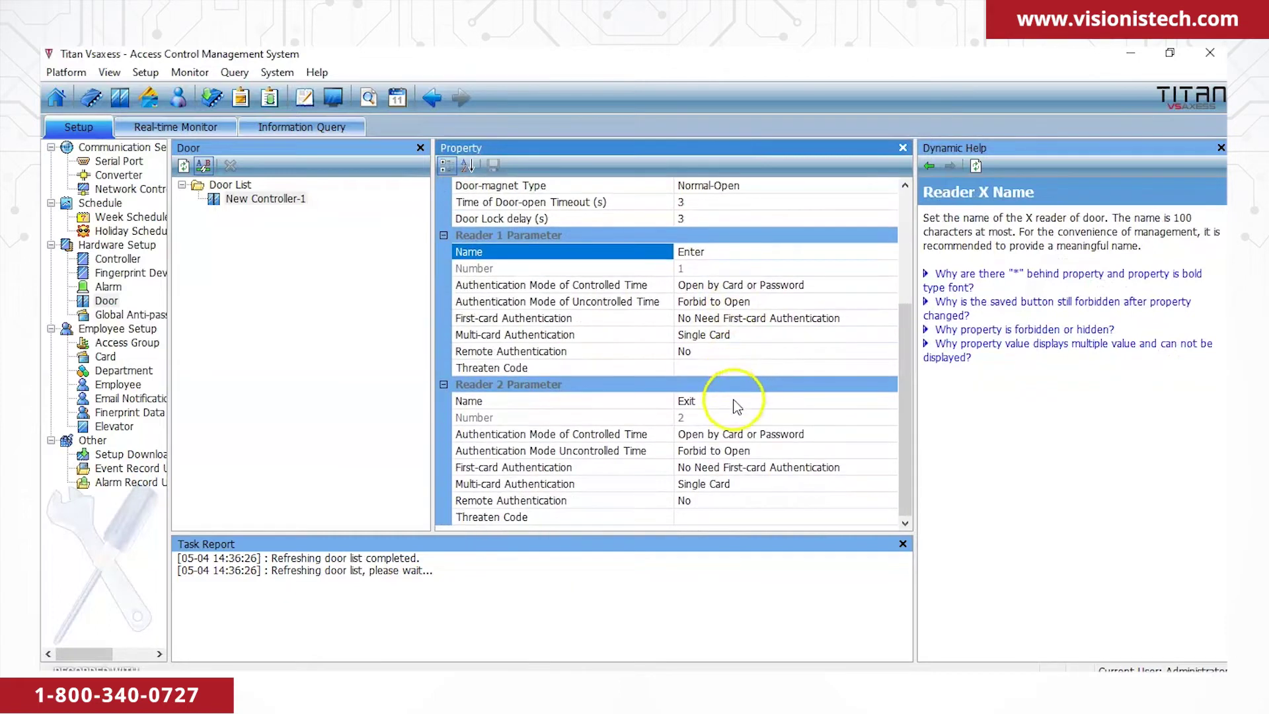
click(735, 401)
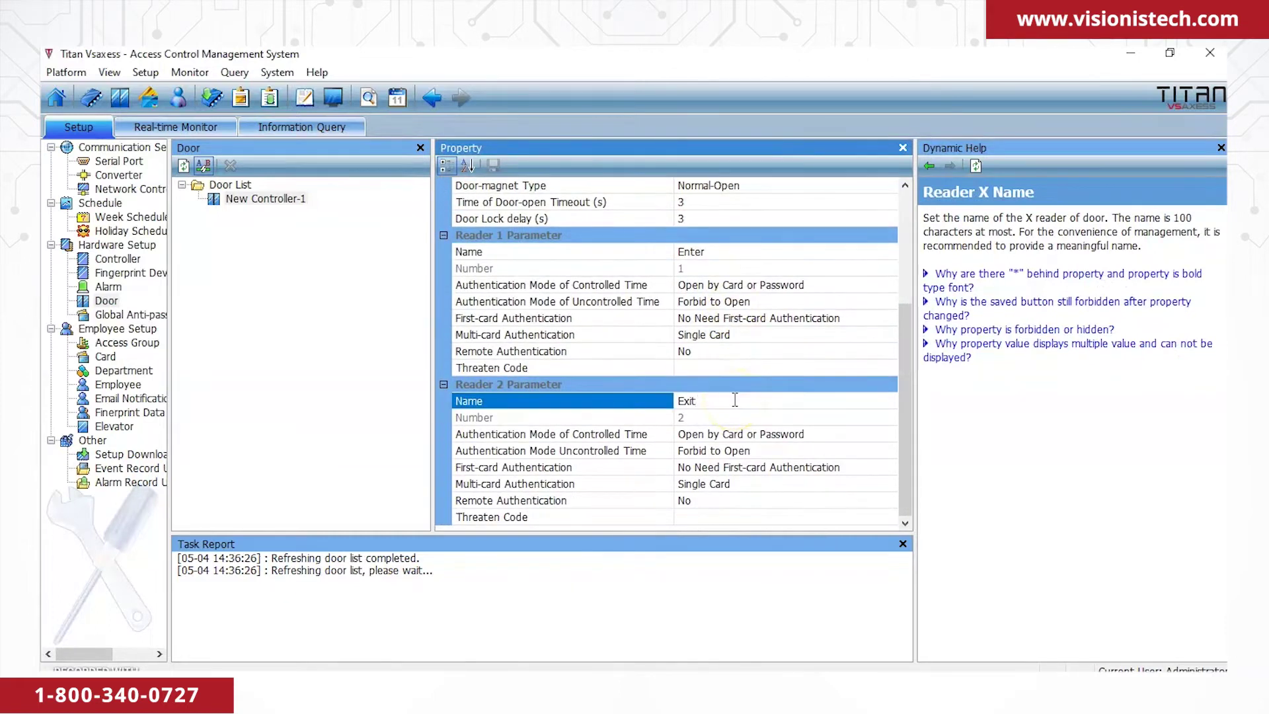
scroll(737, 406, up, 3)
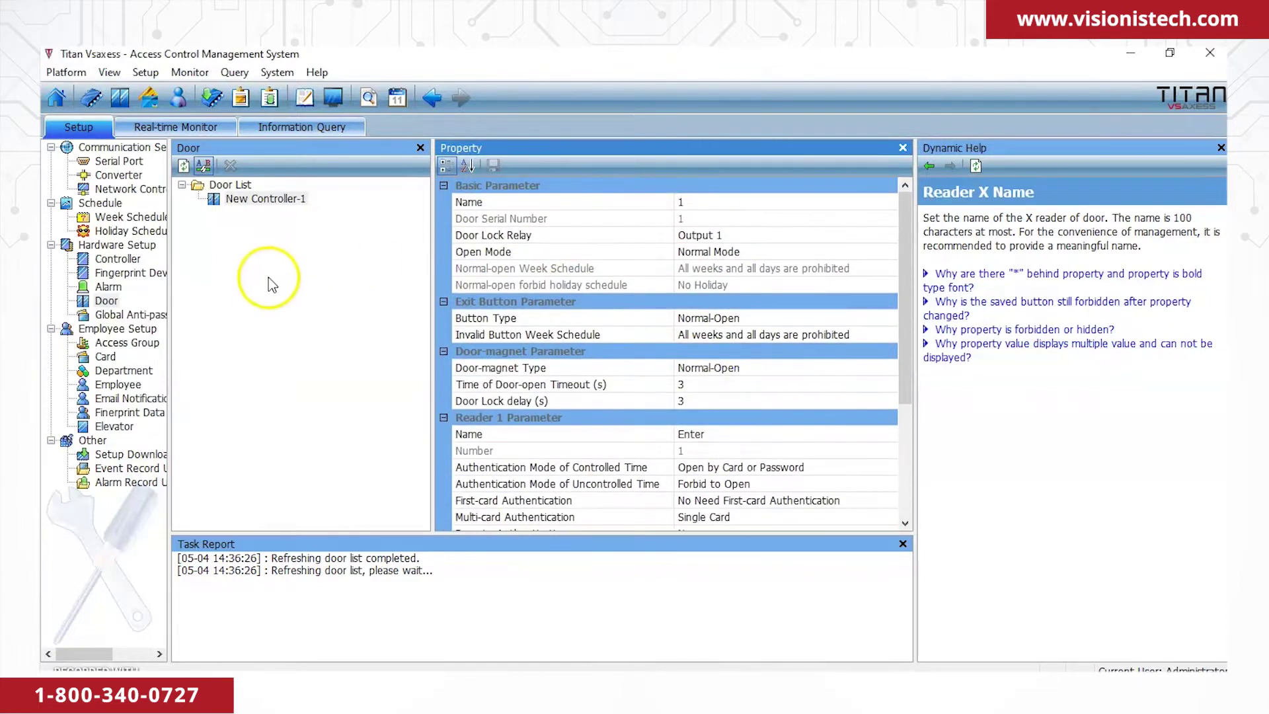
scroll(601, 335, down, 4)
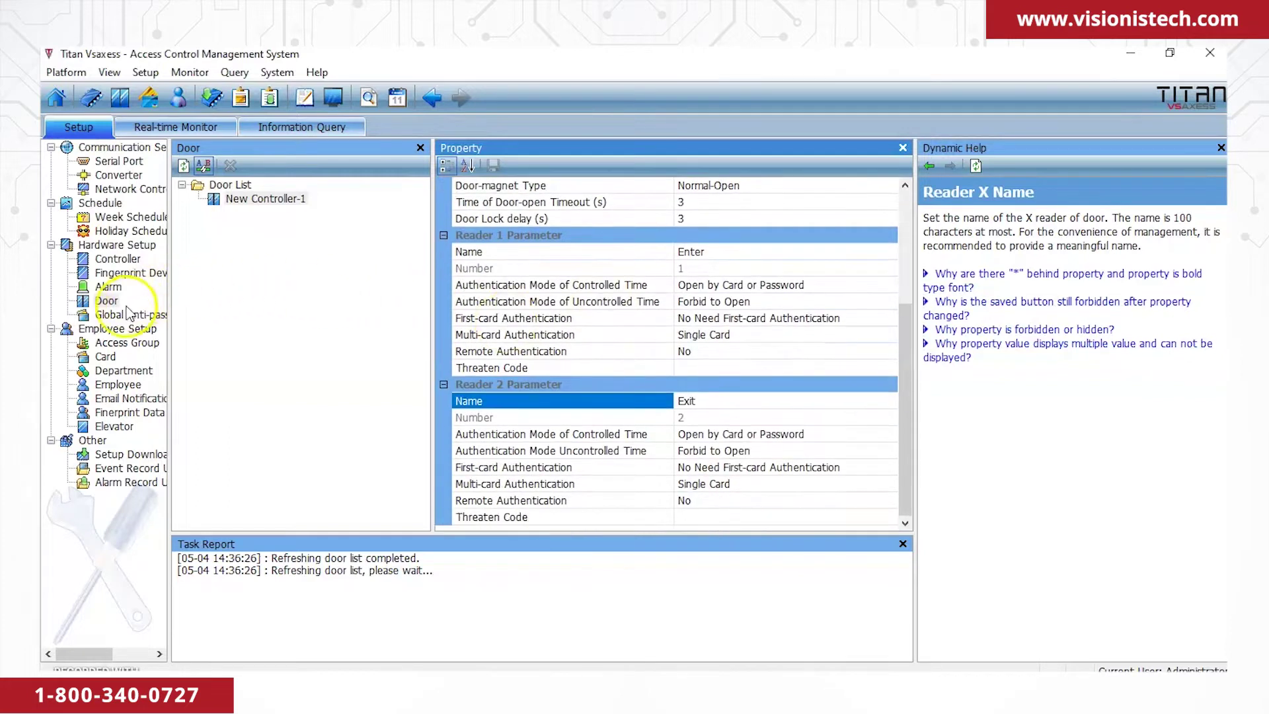
click(109, 287)
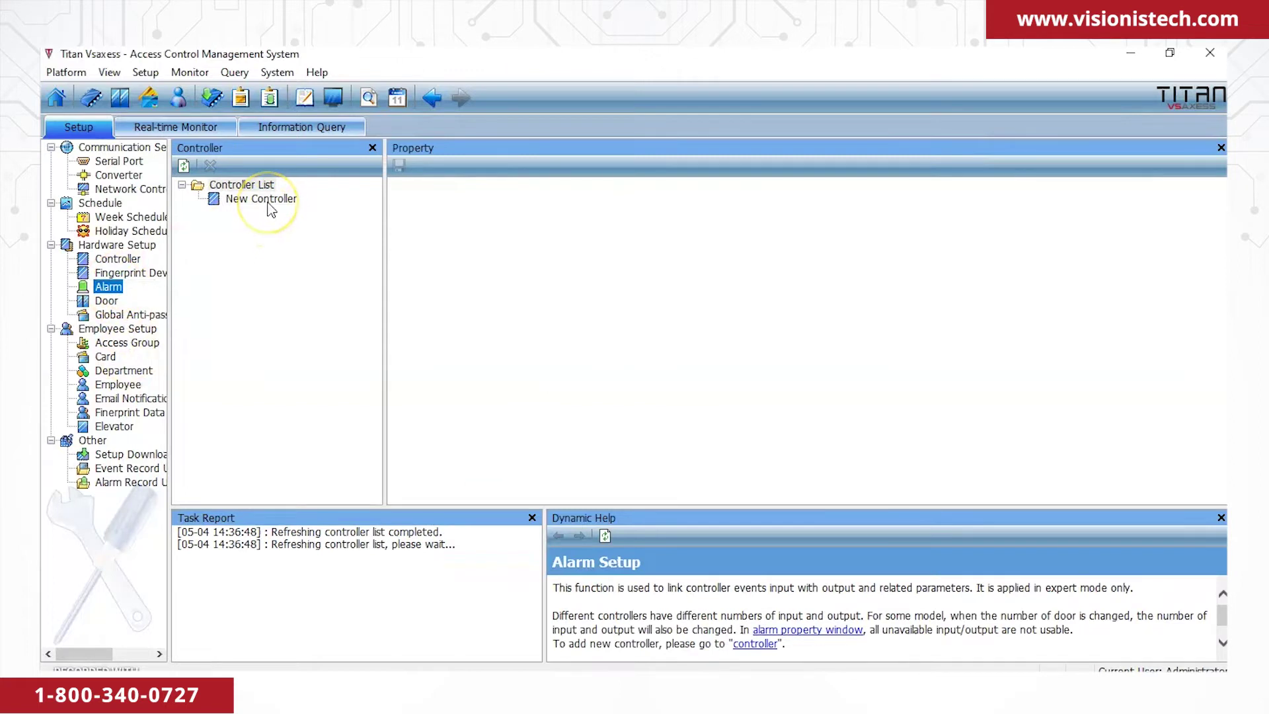
On New Controller's alarm settings, make Reader 1's threaten code trigger Output 1.
click(269, 205)
click(484, 220)
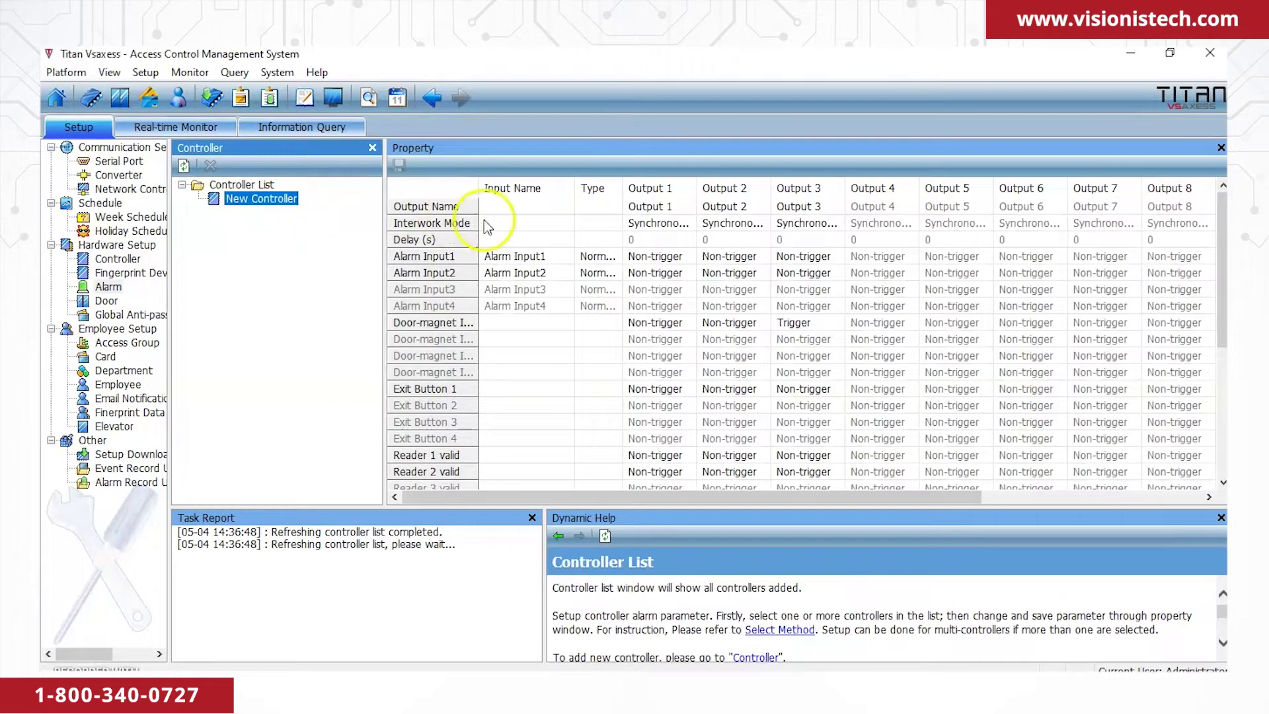
scroll(529, 220, down, 5)
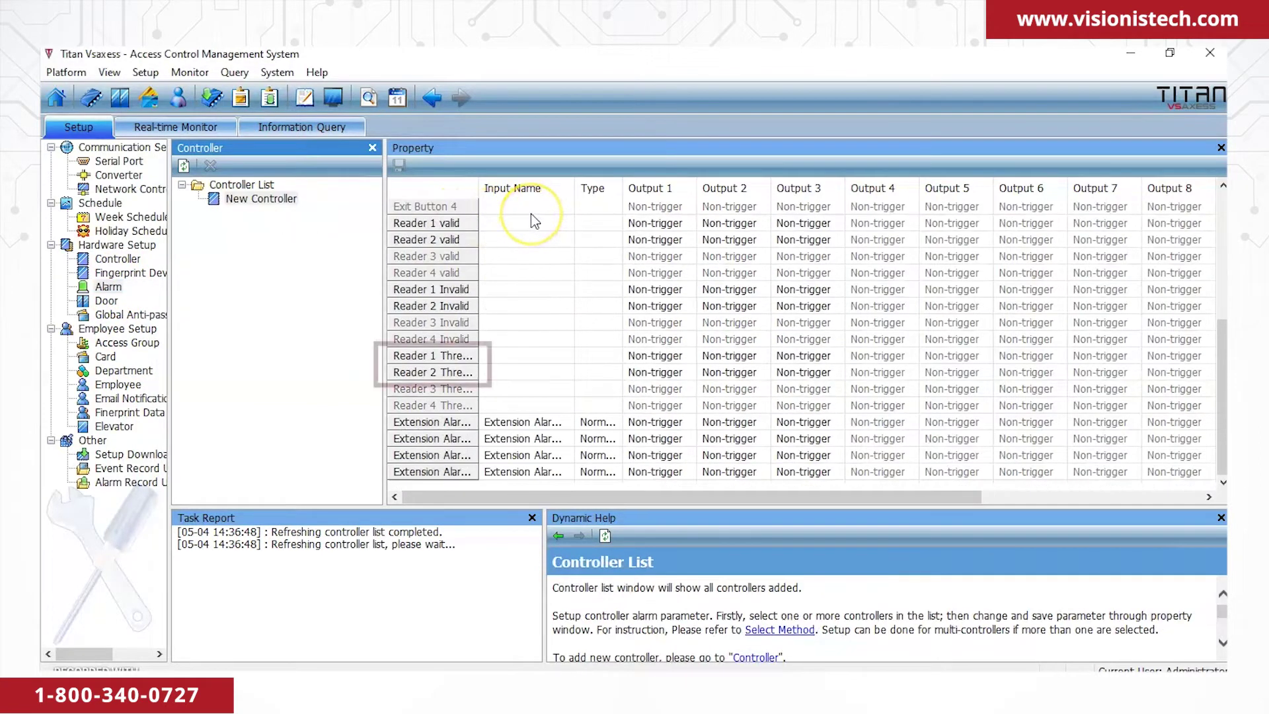
click(653, 356)
click(687, 355)
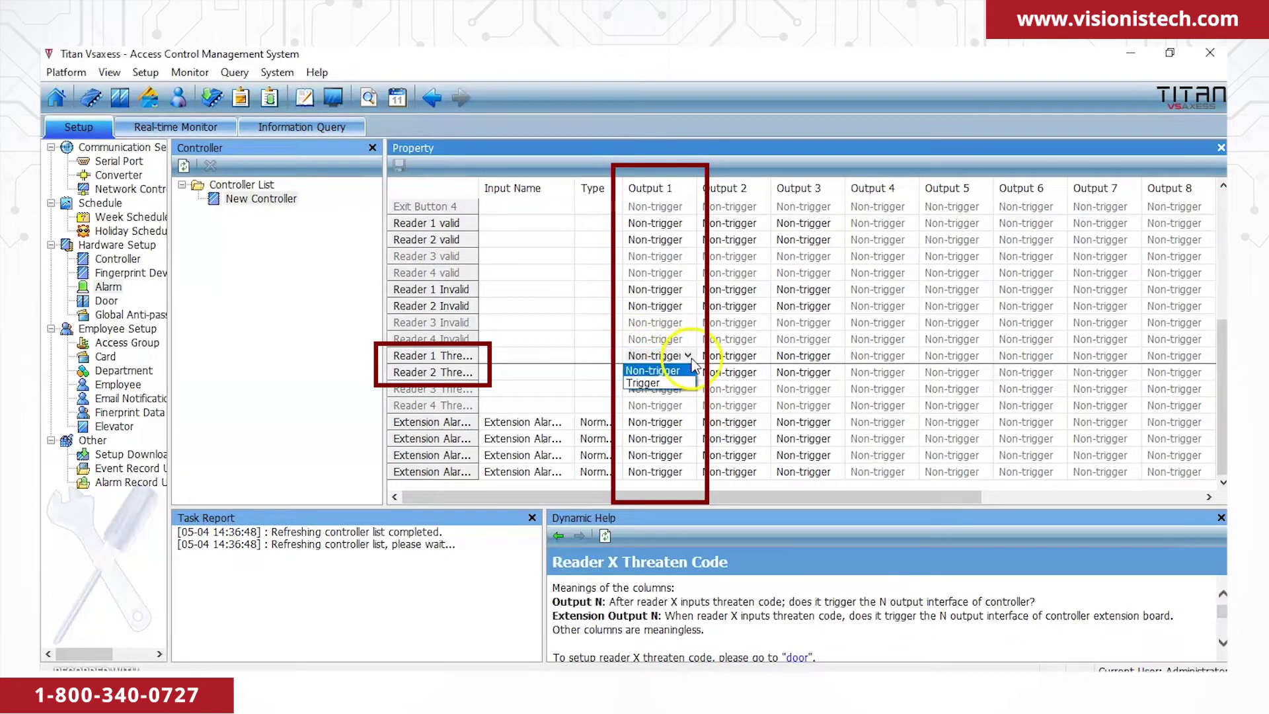
click(671, 383)
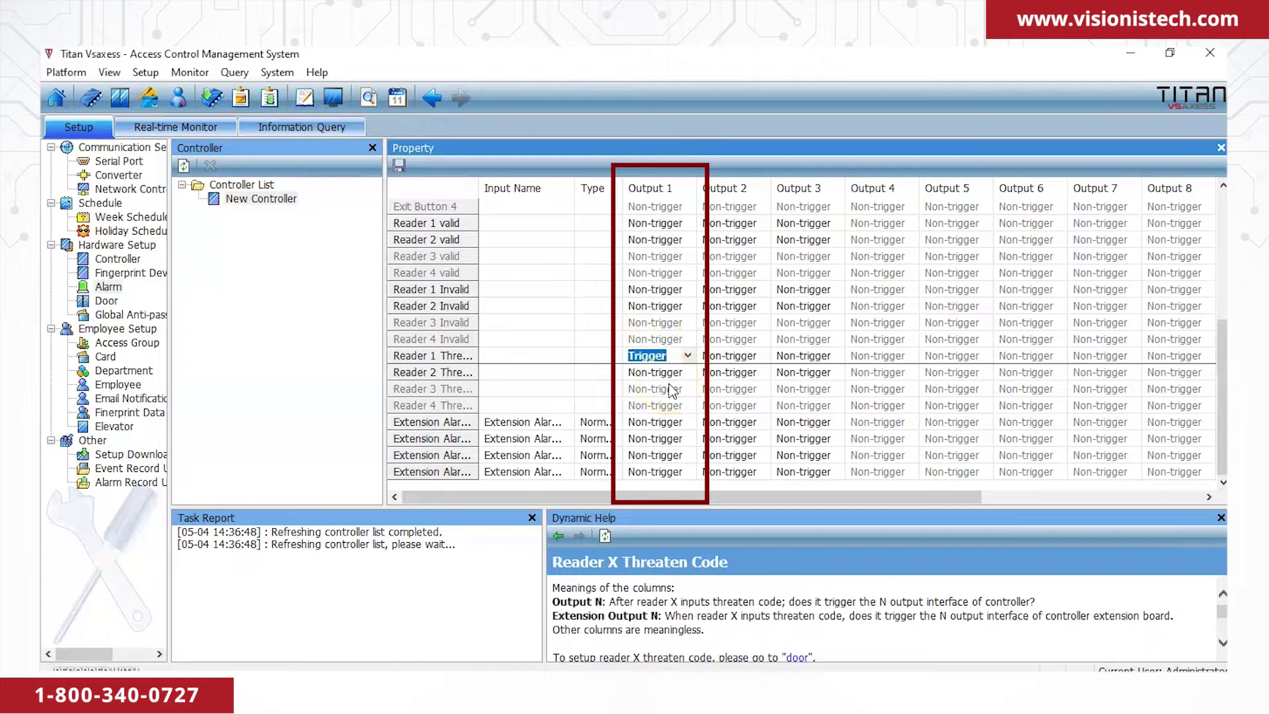
Make Reader 2's threaten code trigger Output 1 as well and save the alarm setup.
click(679, 373)
click(687, 372)
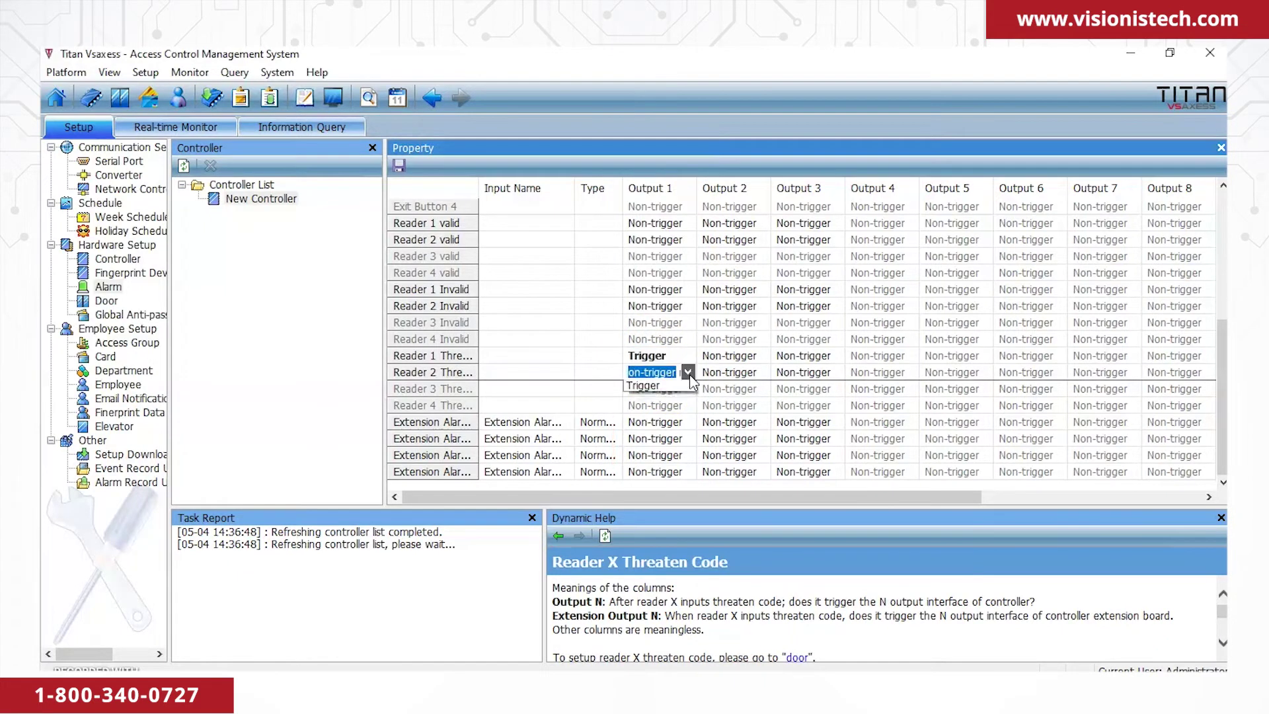
click(662, 401)
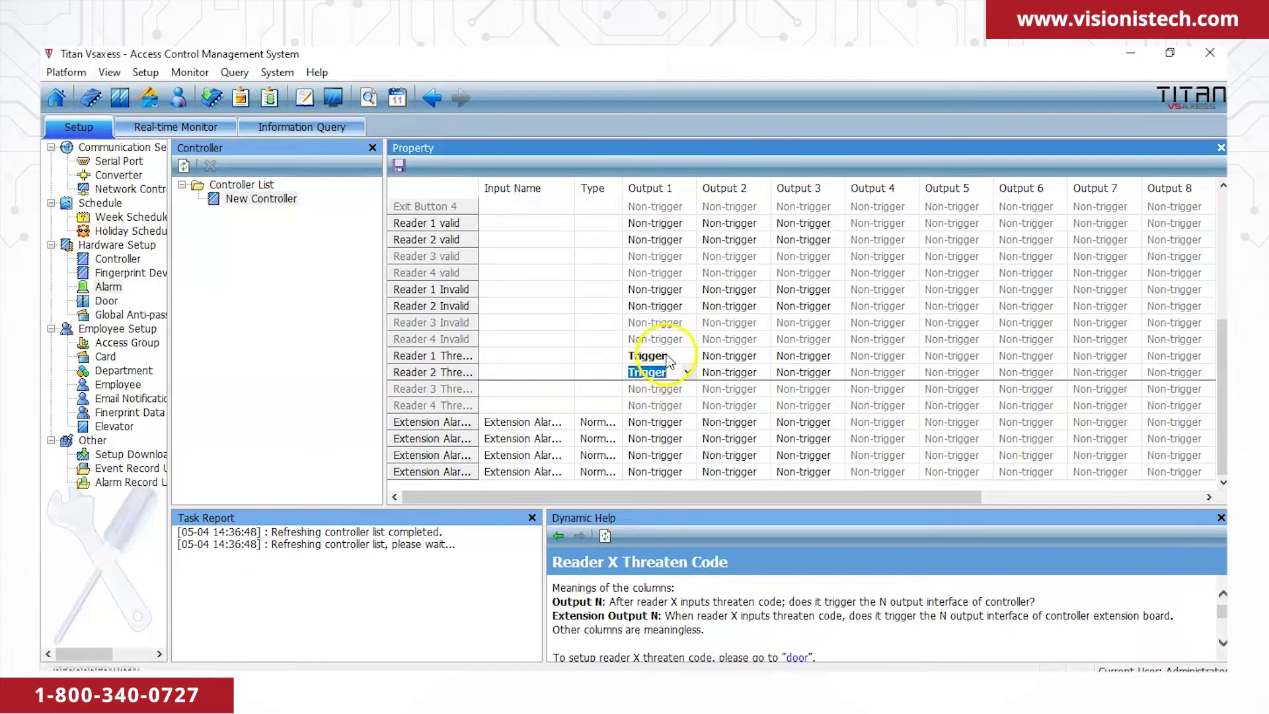
click(399, 166)
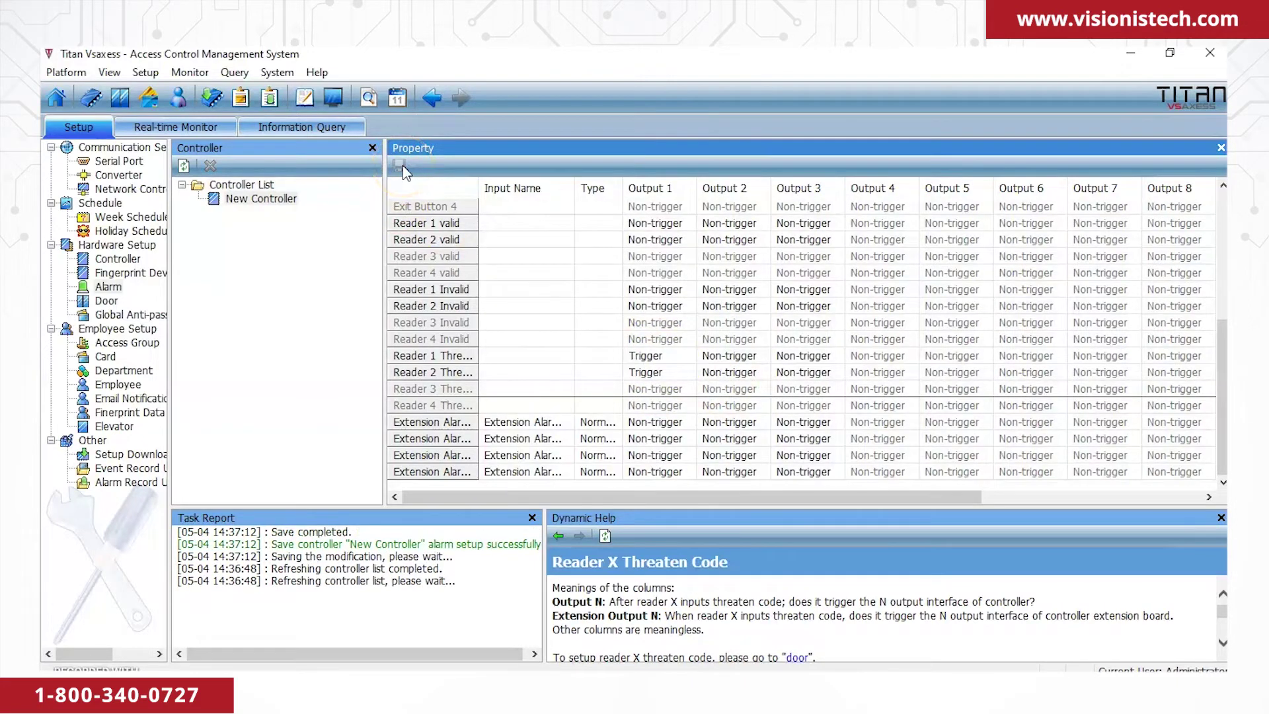
Start a smart download of the saved setup to New Controller from Setup Download.
click(121, 454)
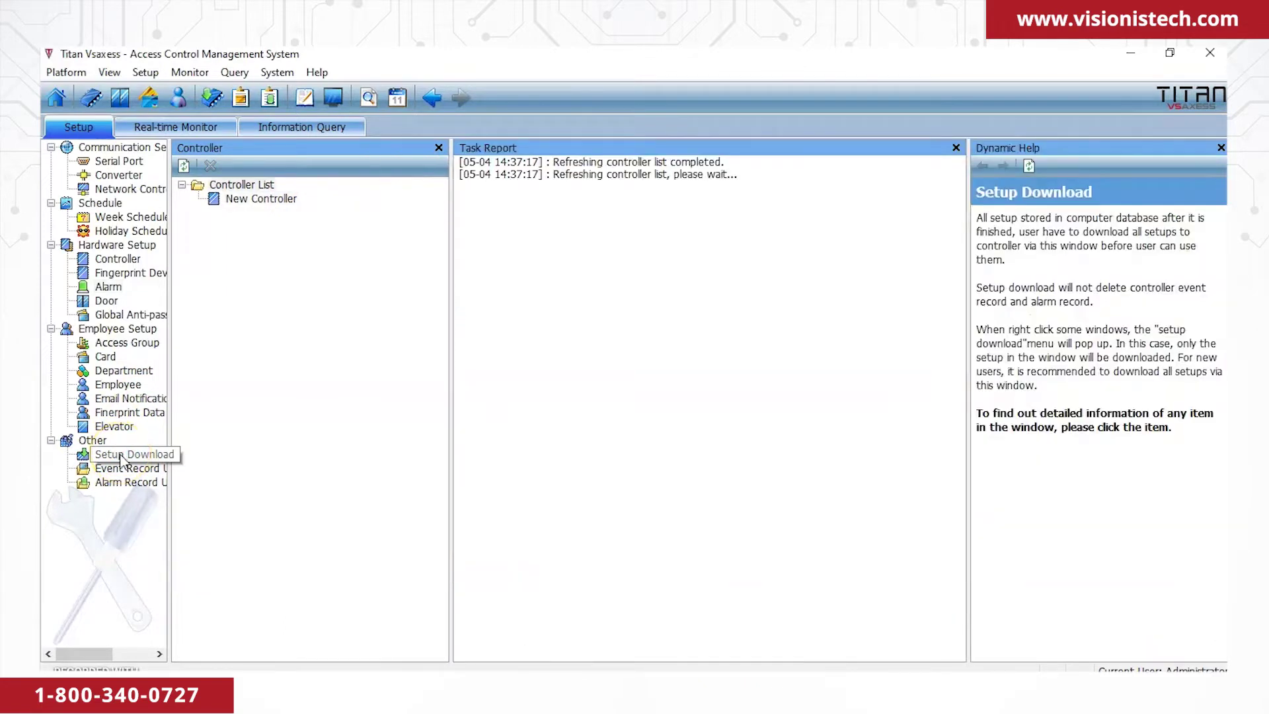
right_click(268, 200)
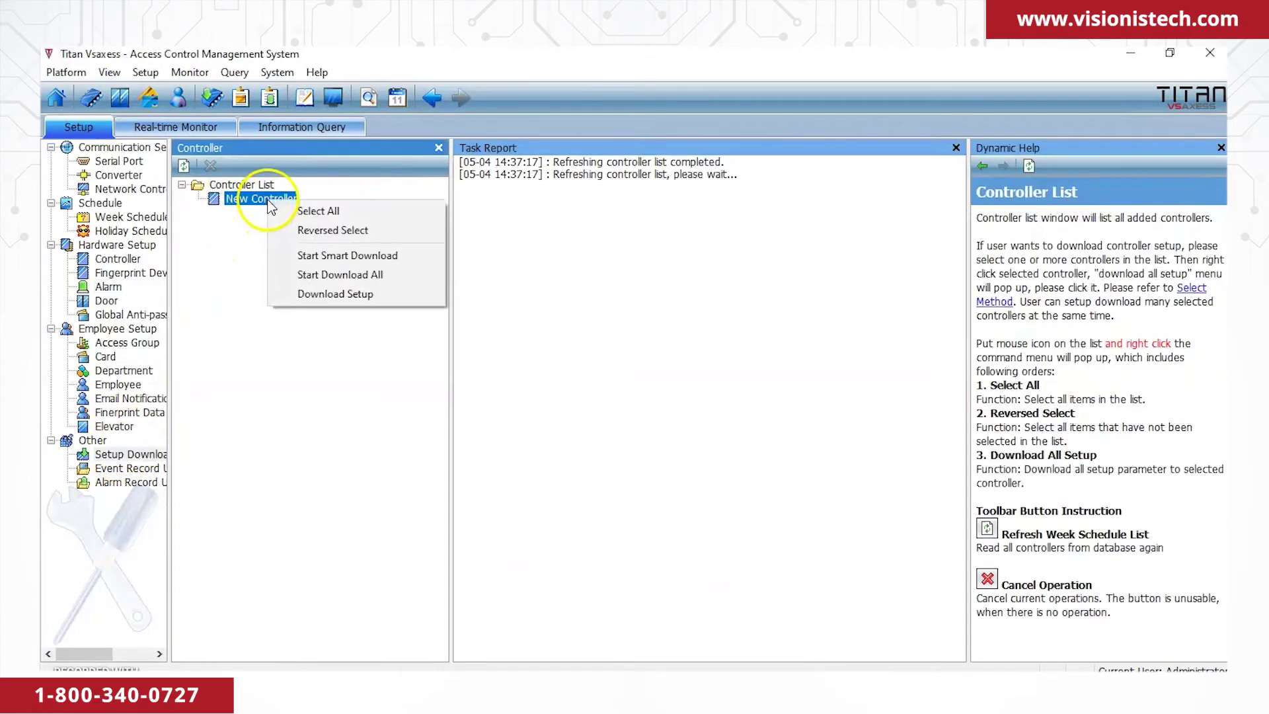
click(303, 256)
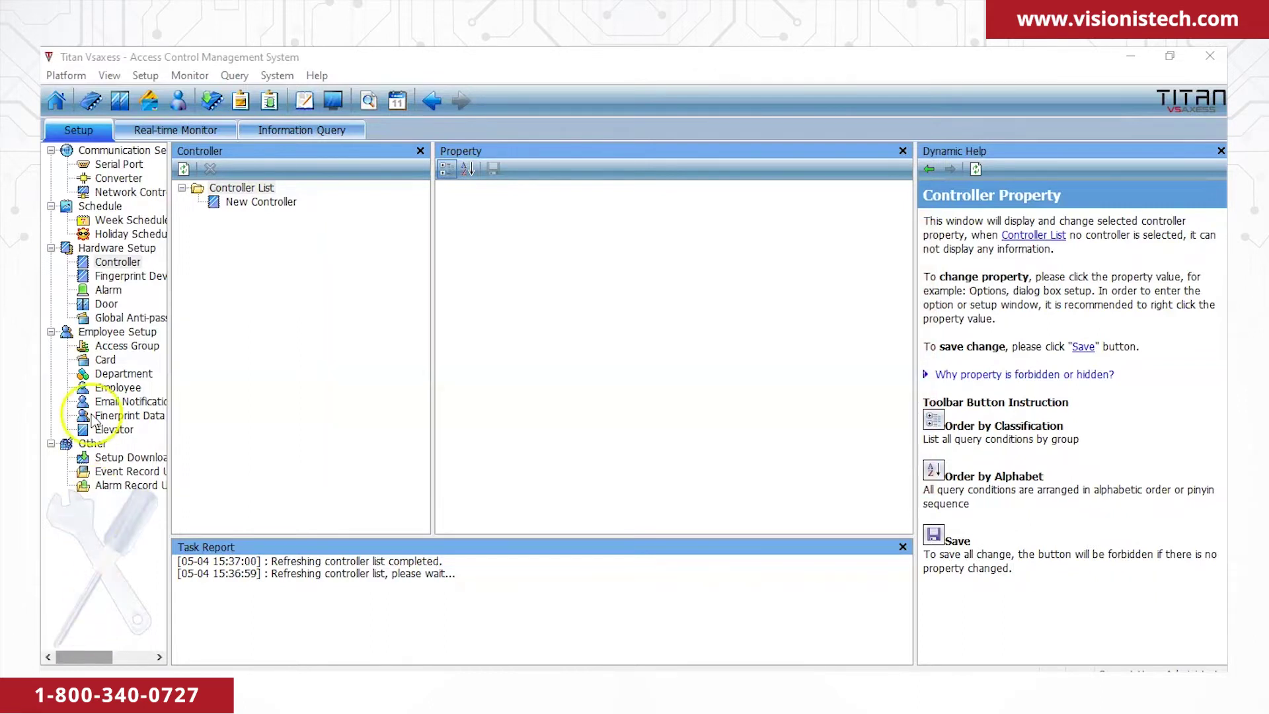
From the Card list, begin adding cards through New Controller as the card source.
click(104, 360)
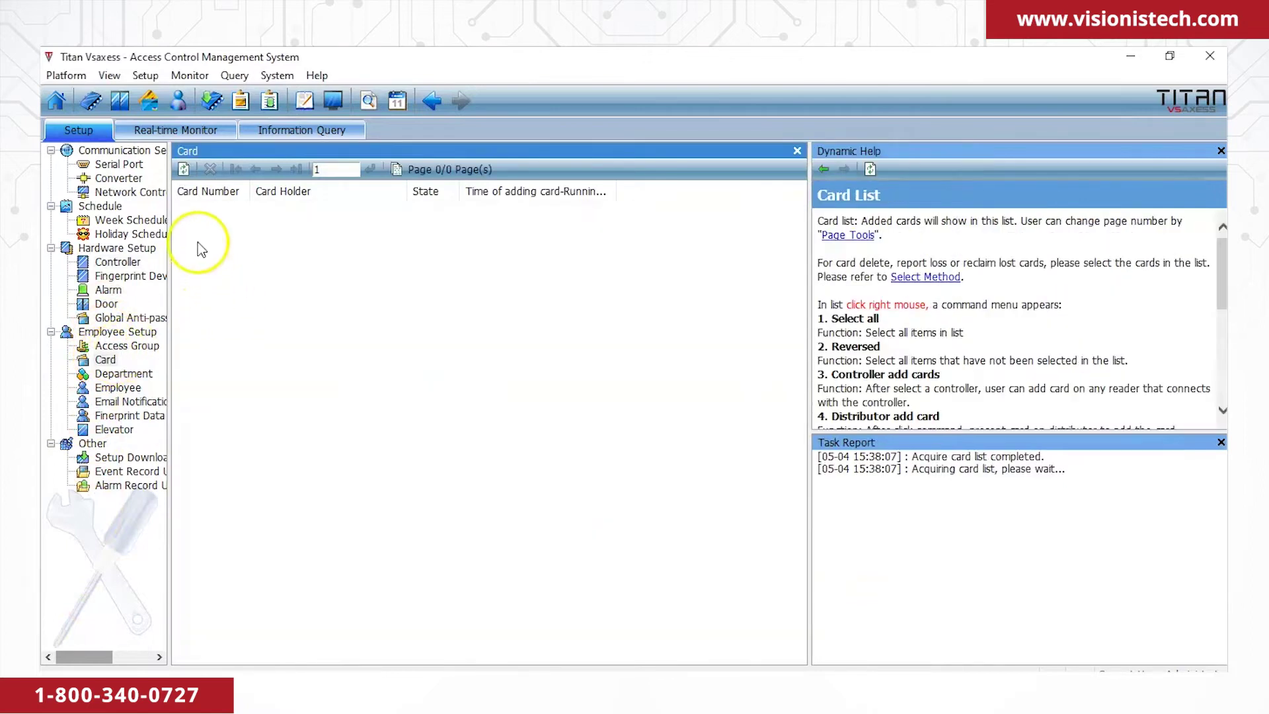
right_click(205, 227)
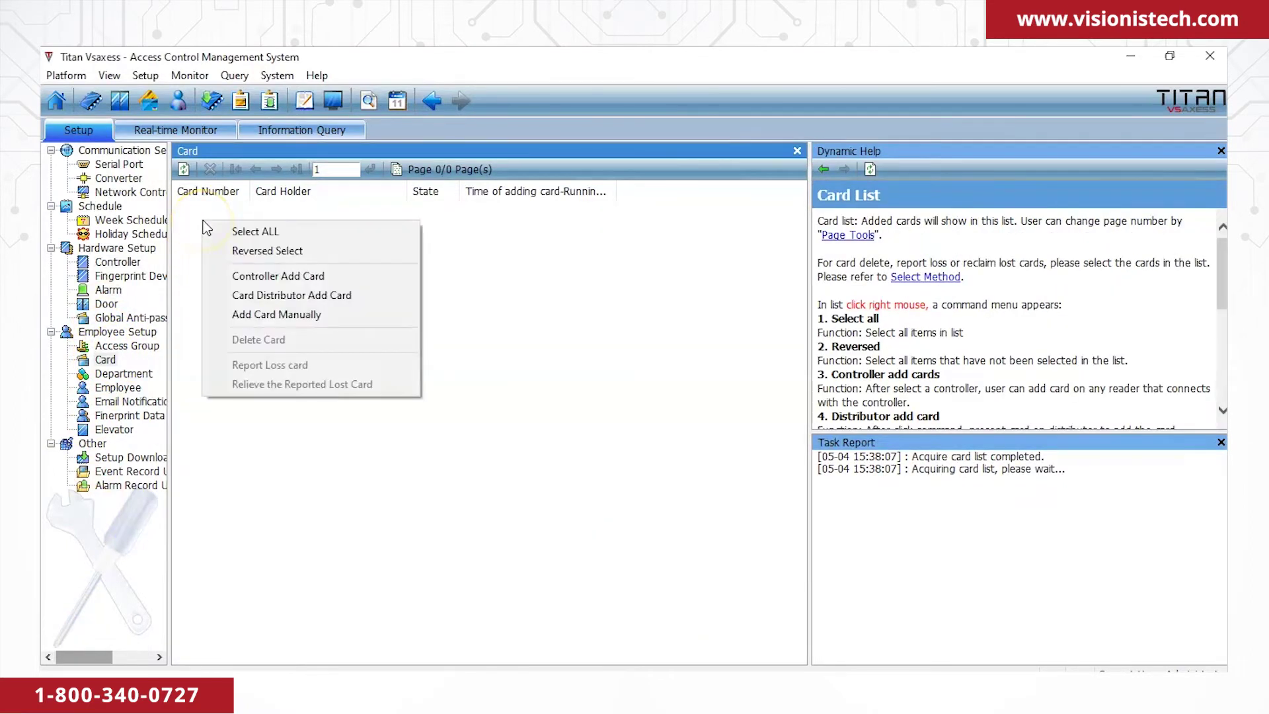
click(253, 276)
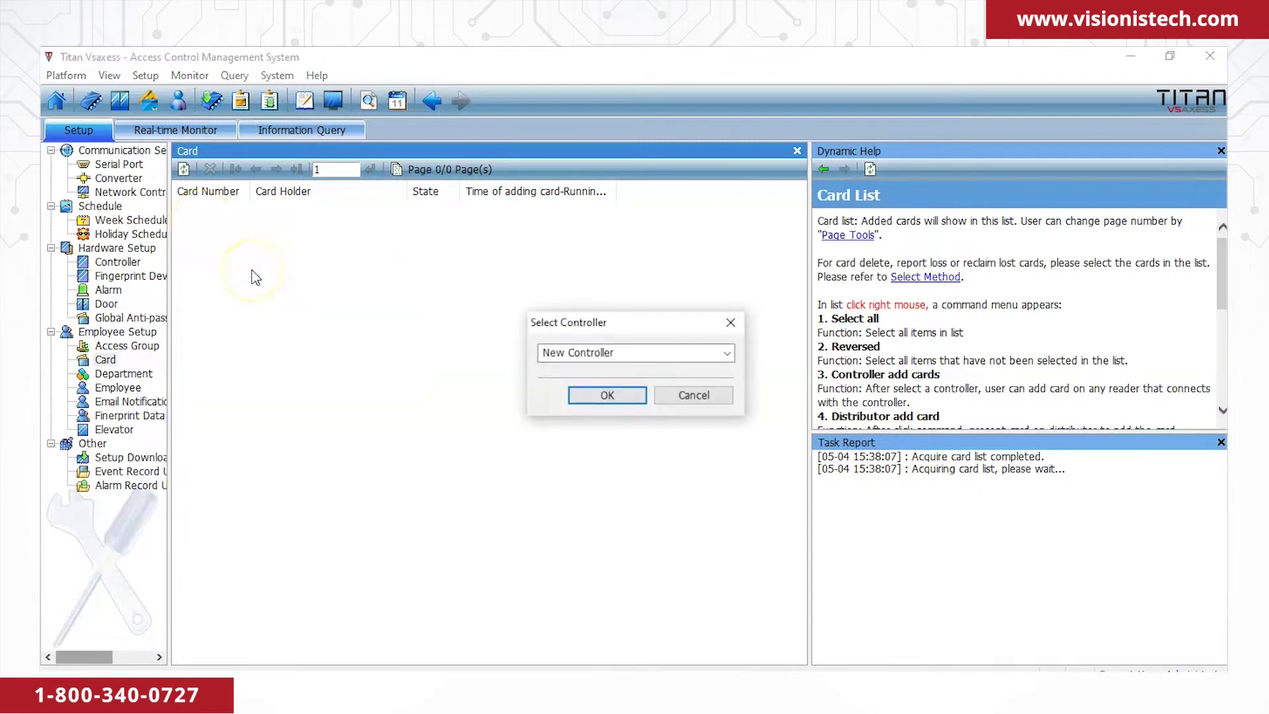
click(612, 394)
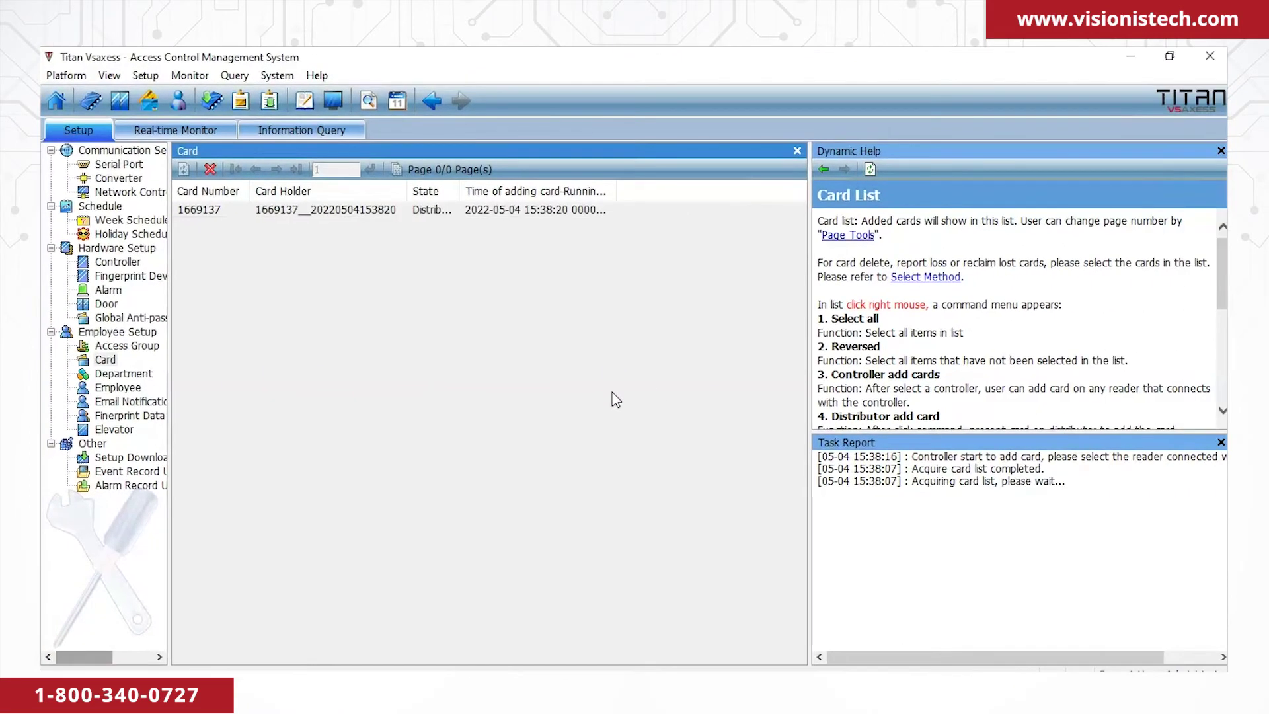
Cancel the card-adding operation once the swiped card is enrolled, and select the new card.
click(211, 169)
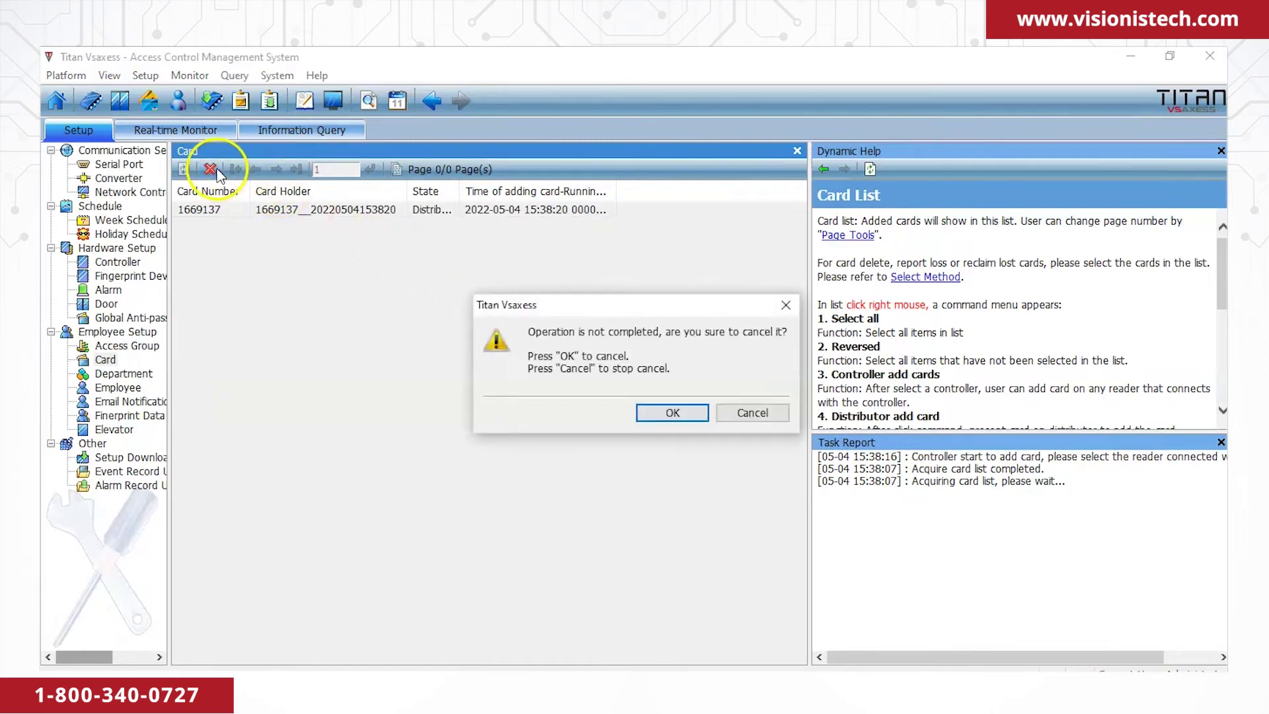
click(658, 414)
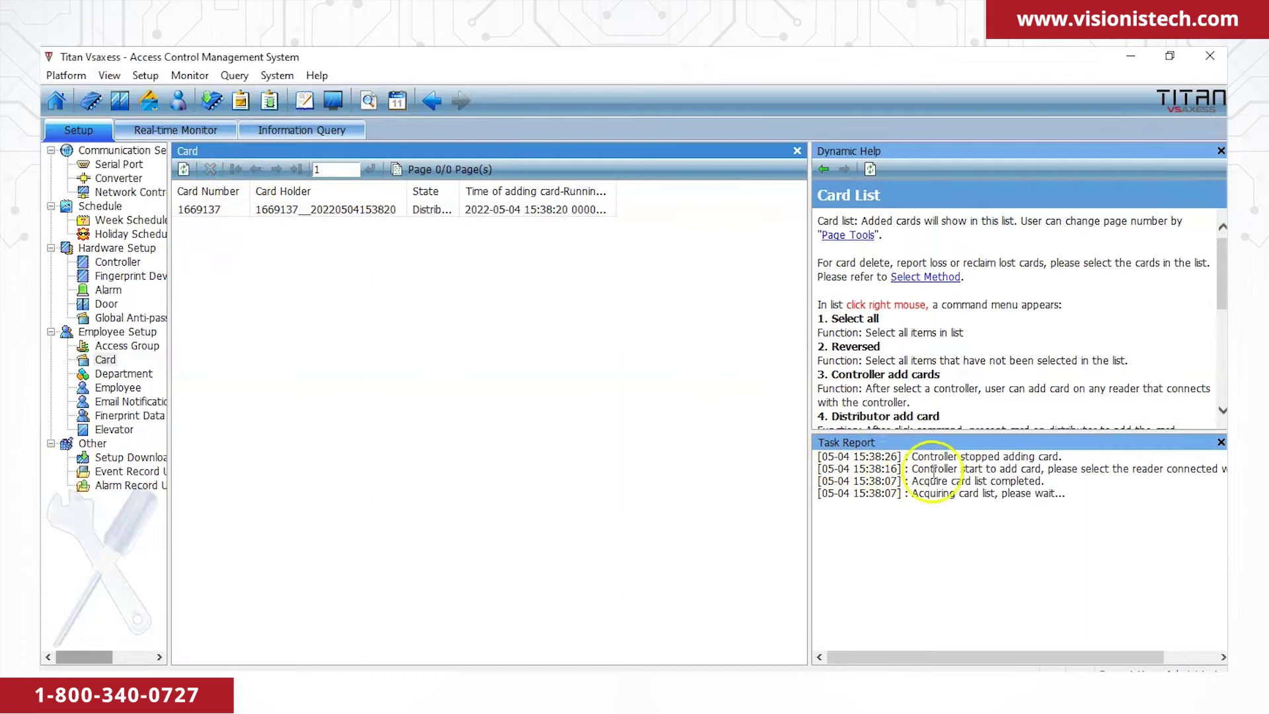
click(206, 210)
click(119, 387)
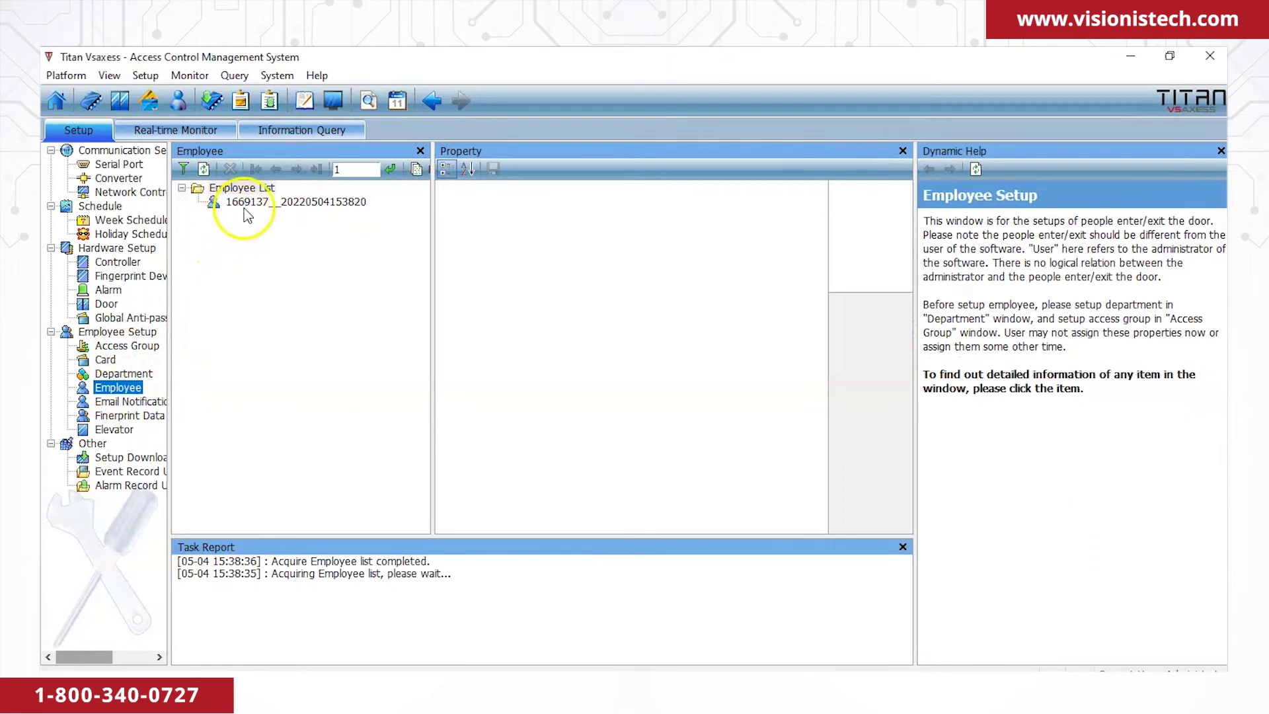
Rename the new card holder's employee to Test01, keeping its card and Administrator Group, and save.
click(251, 207)
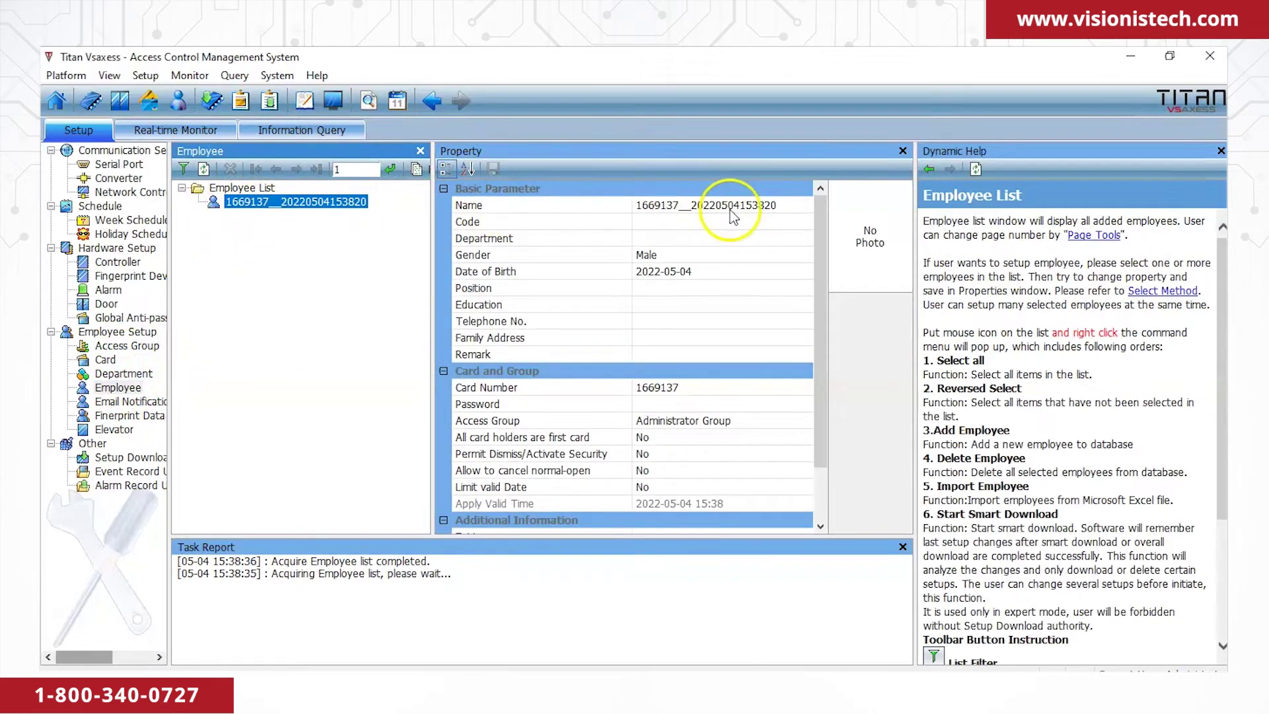
click(780, 205)
drag(769, 205, 635, 208)
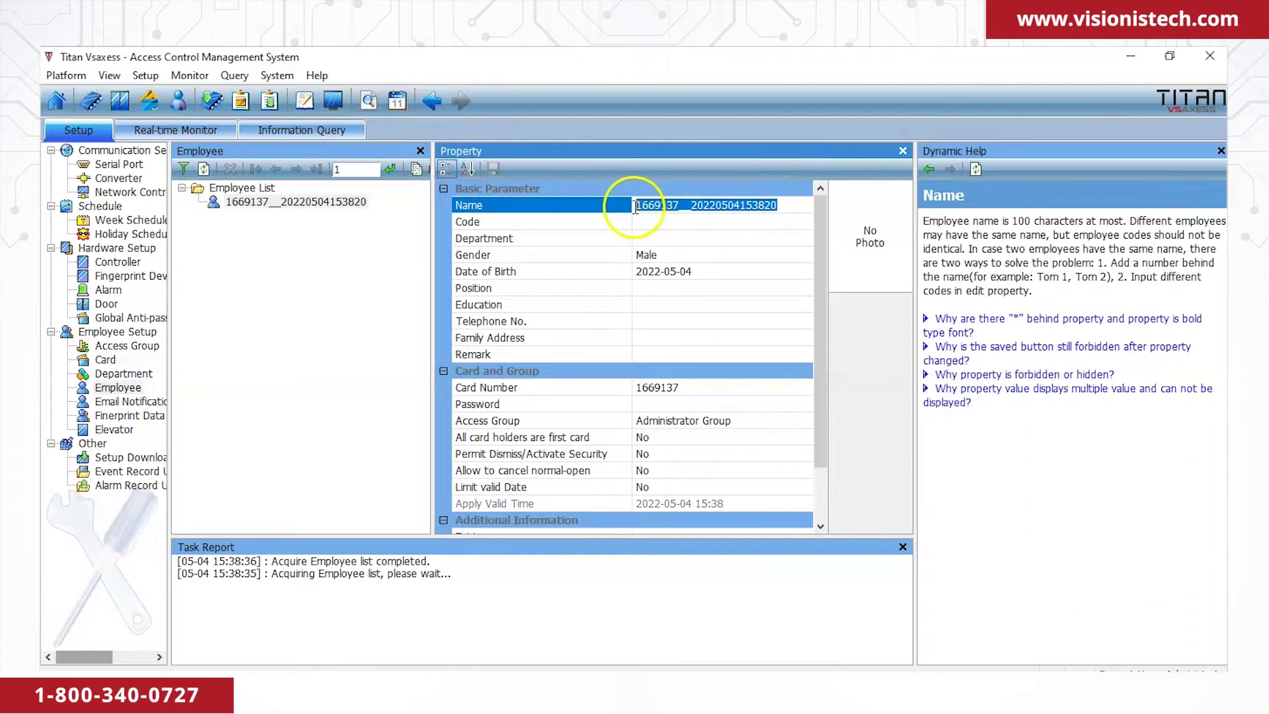
text(Test01)
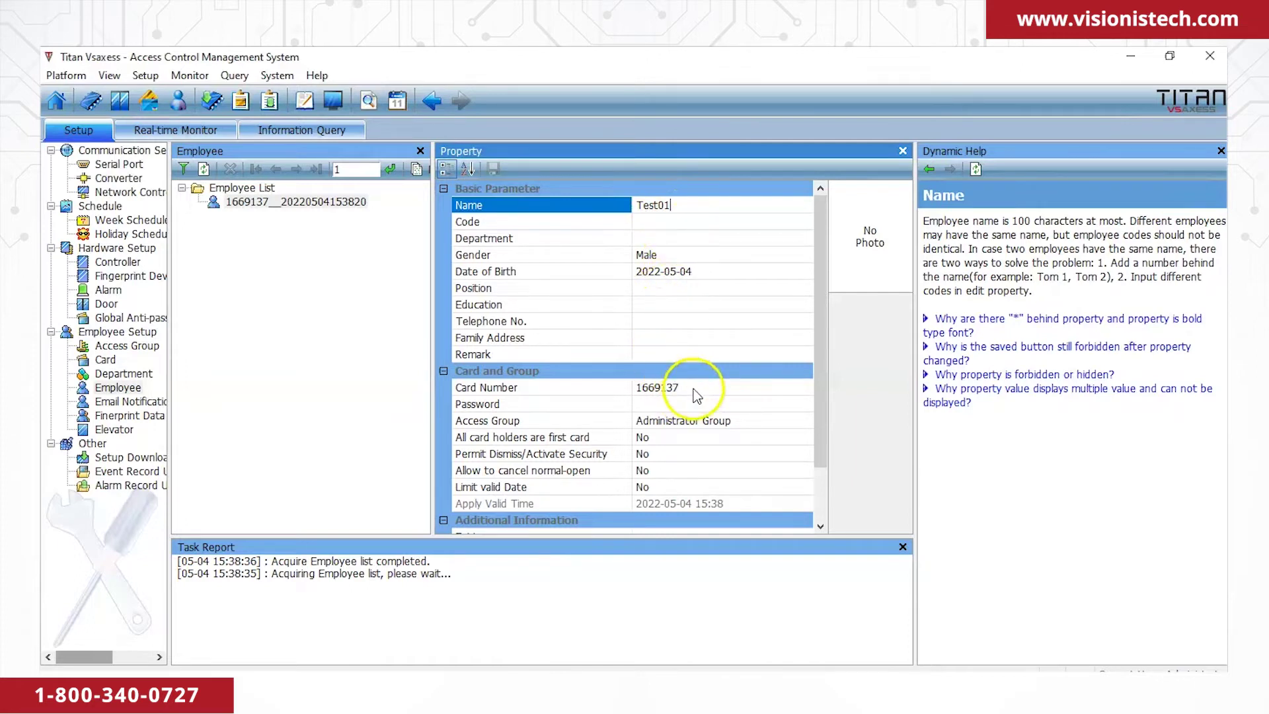
click(695, 394)
key(Return)
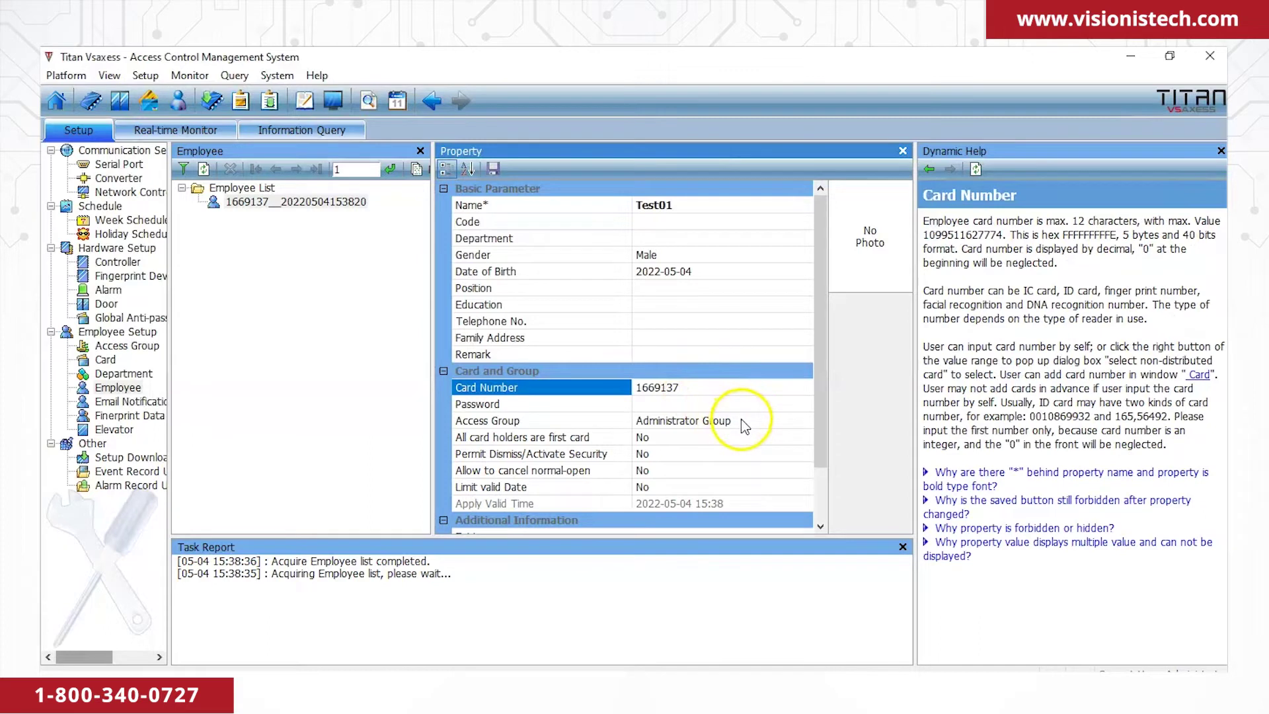
click(745, 424)
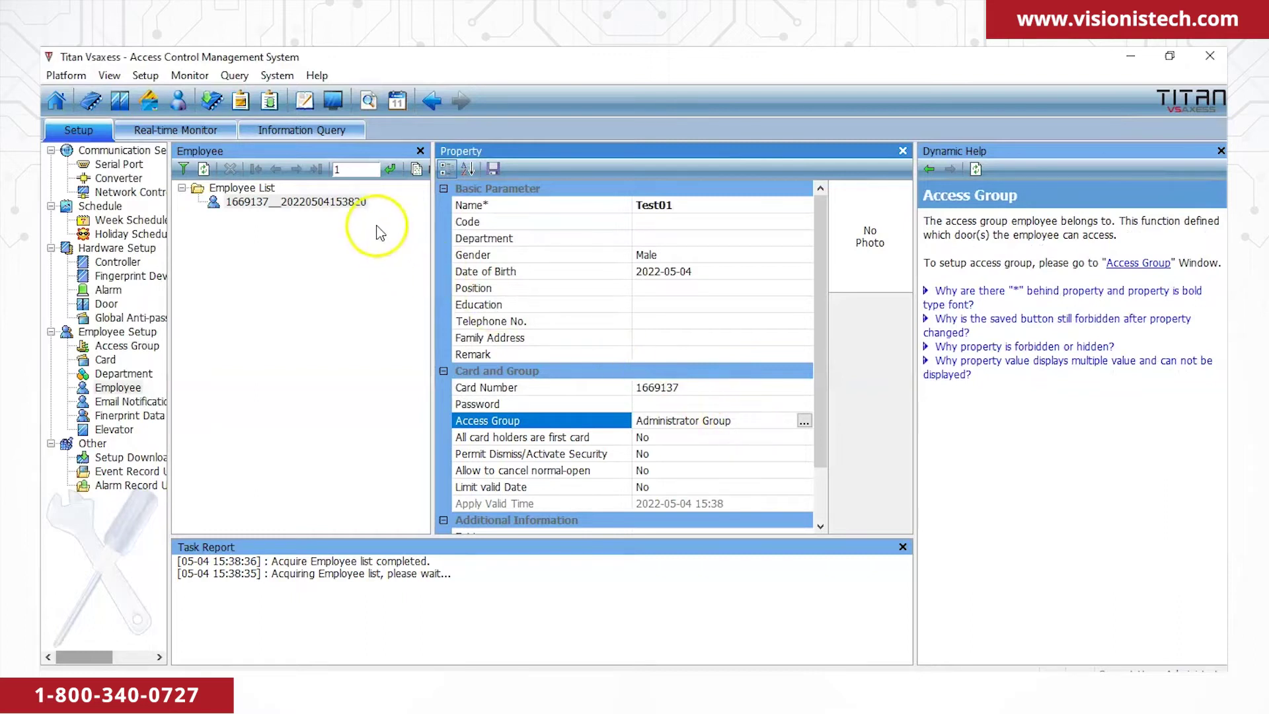
click(494, 169)
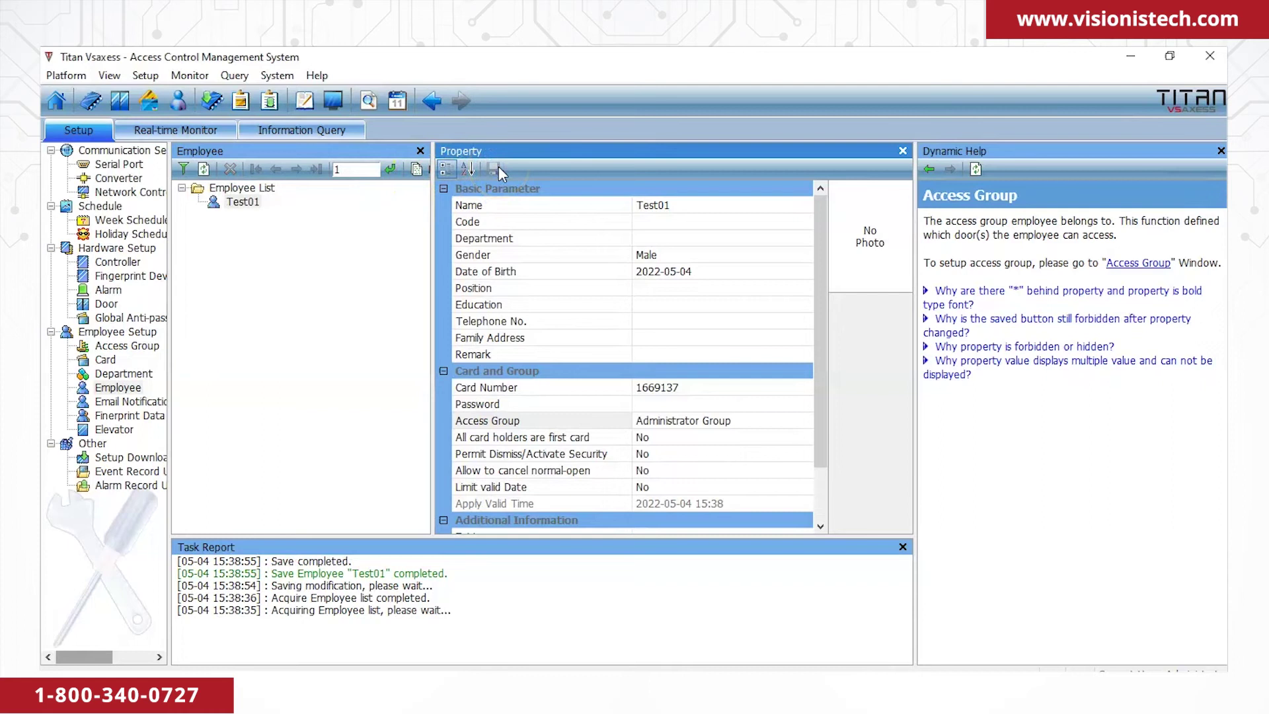
click(130, 461)
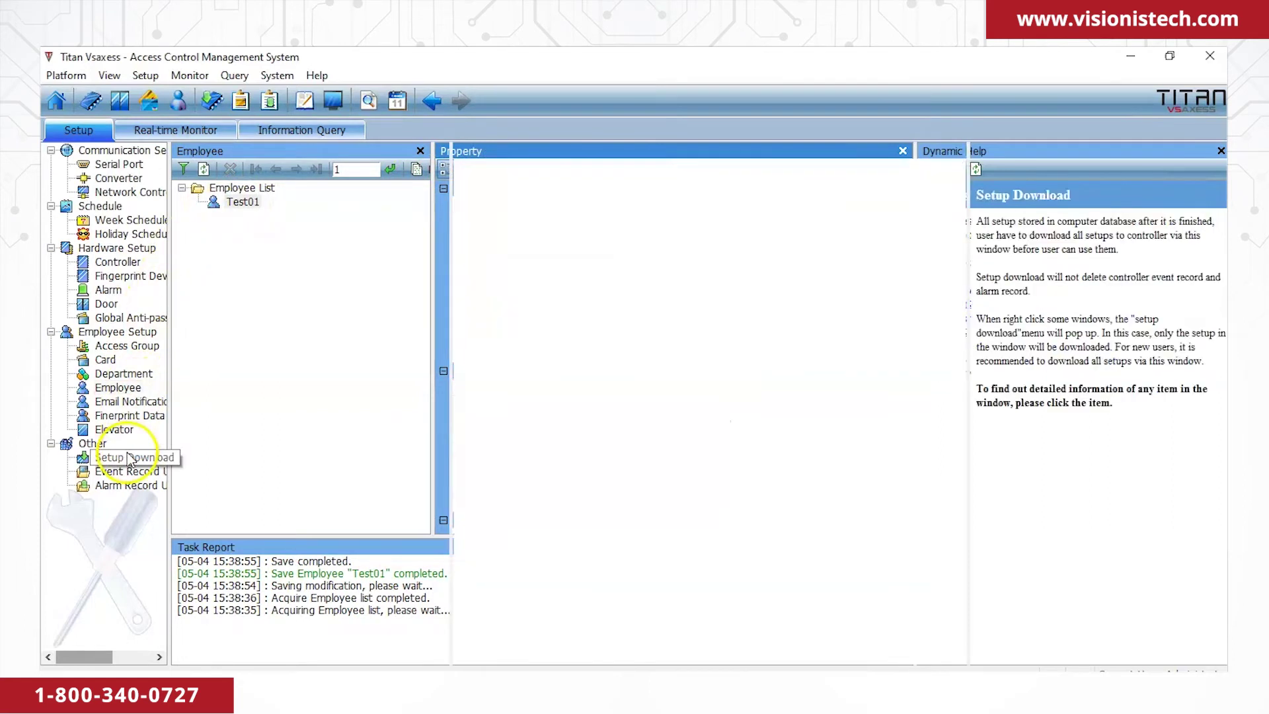
Run a smart download of the updated employee setup to New Controller.
click(264, 203)
right_click(265, 202)
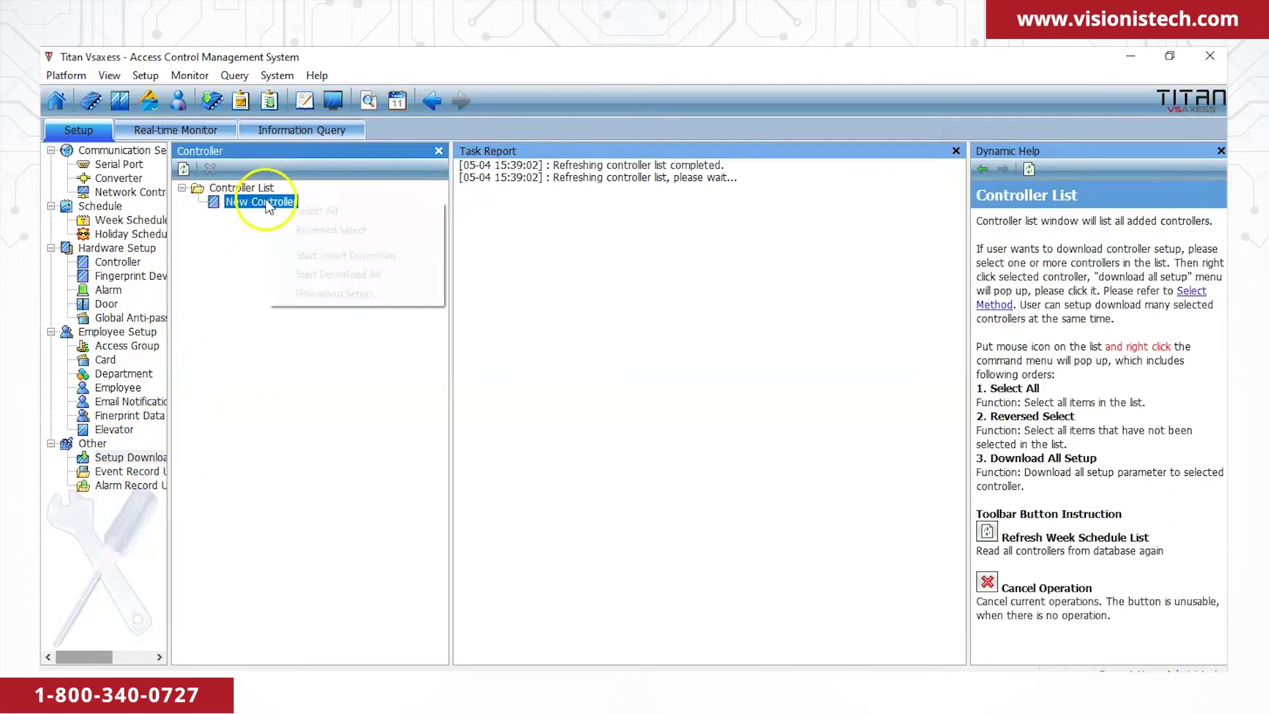
click(329, 255)
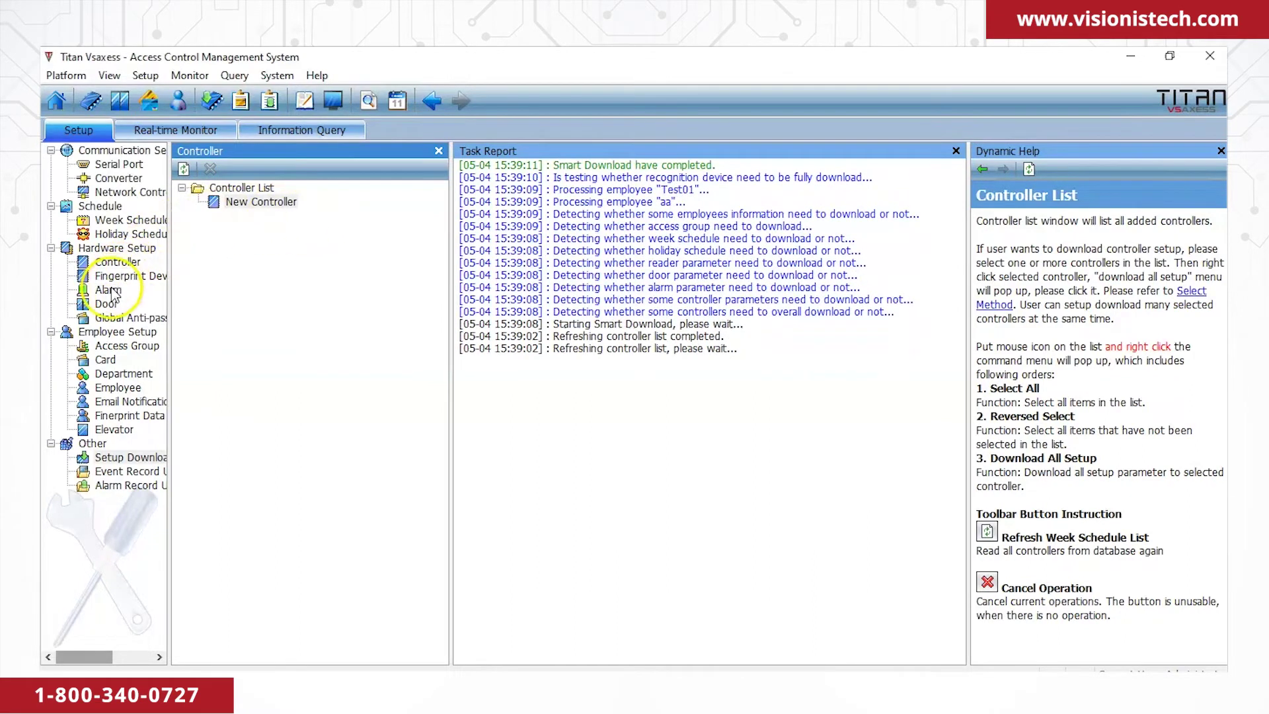
click(108, 361)
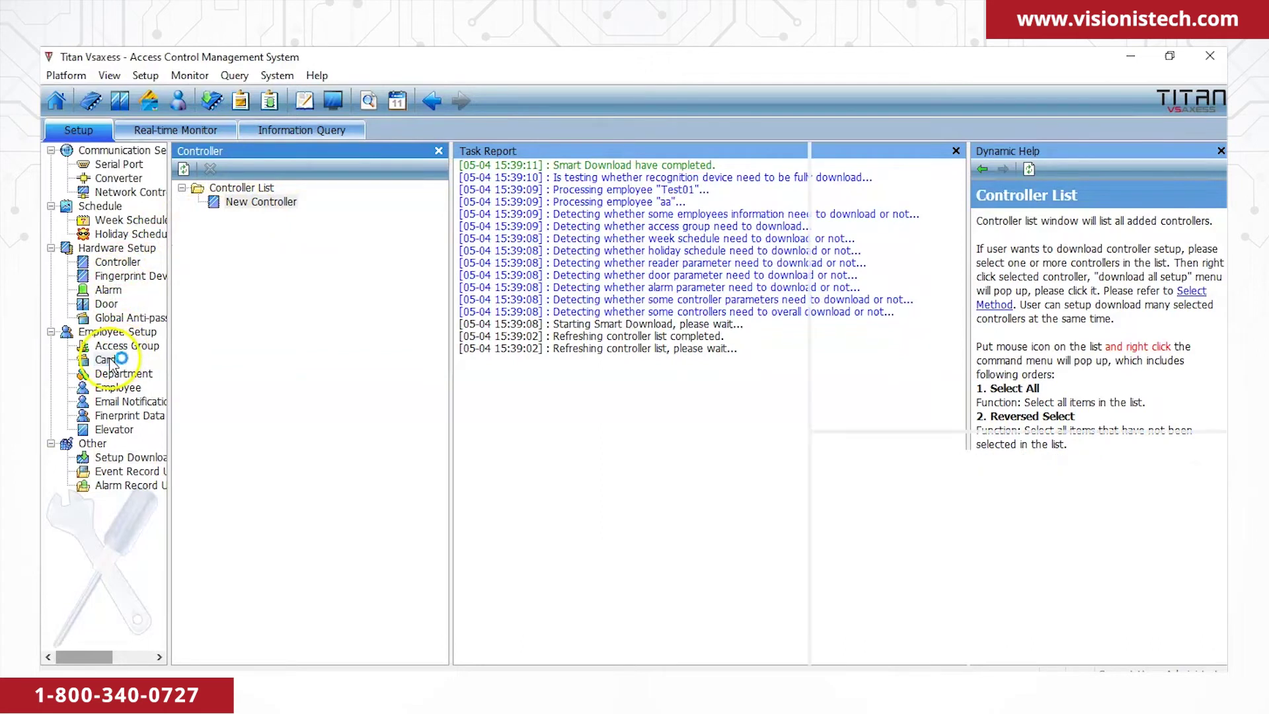
right_click(217, 228)
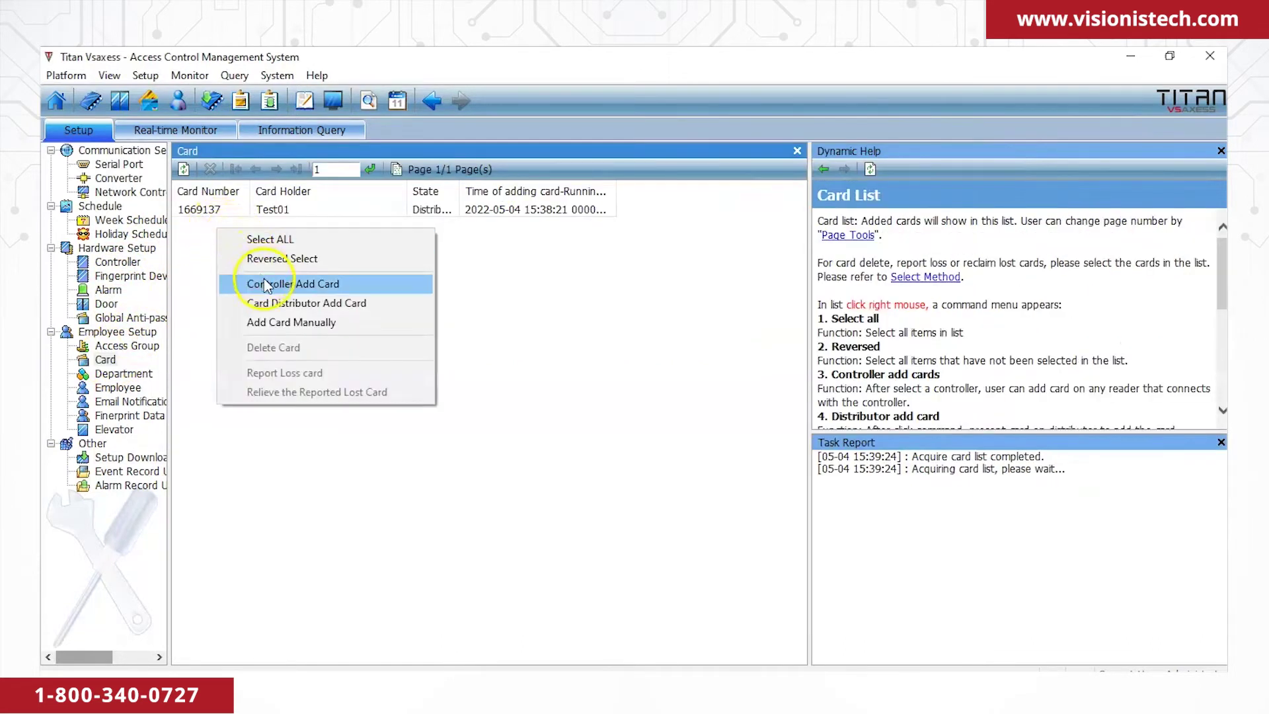
click(274, 320)
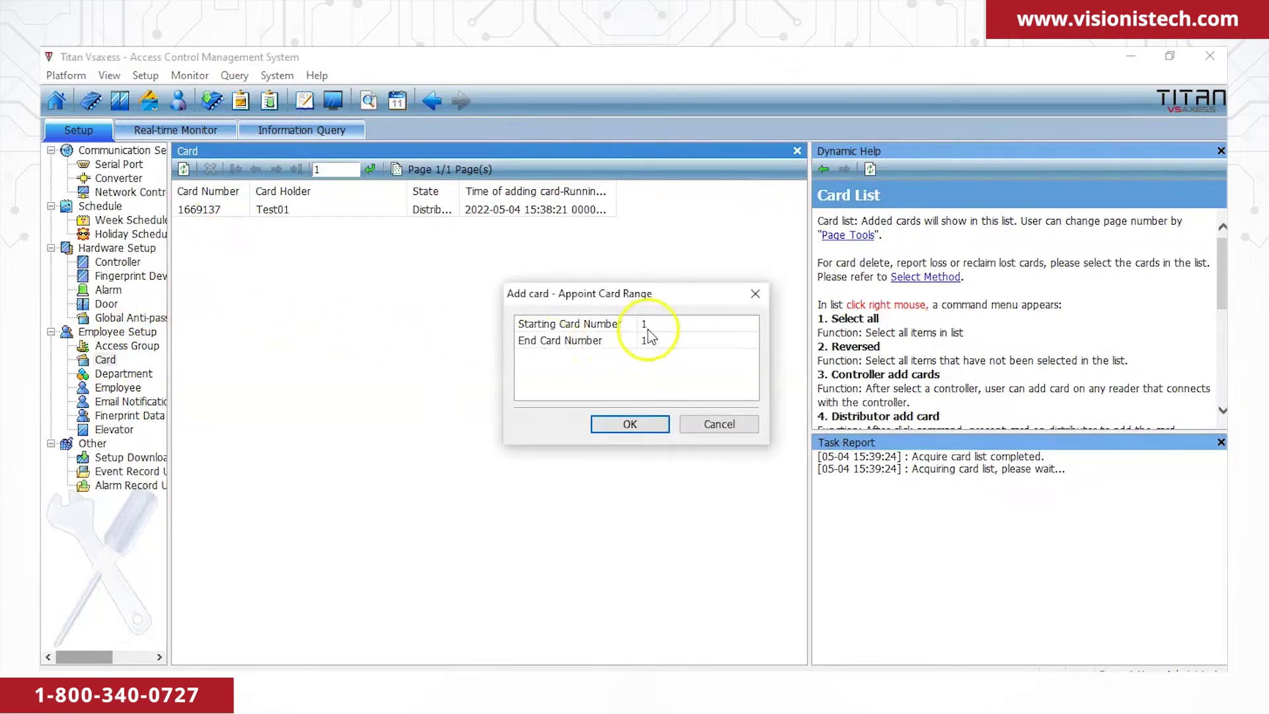
click(657, 323)
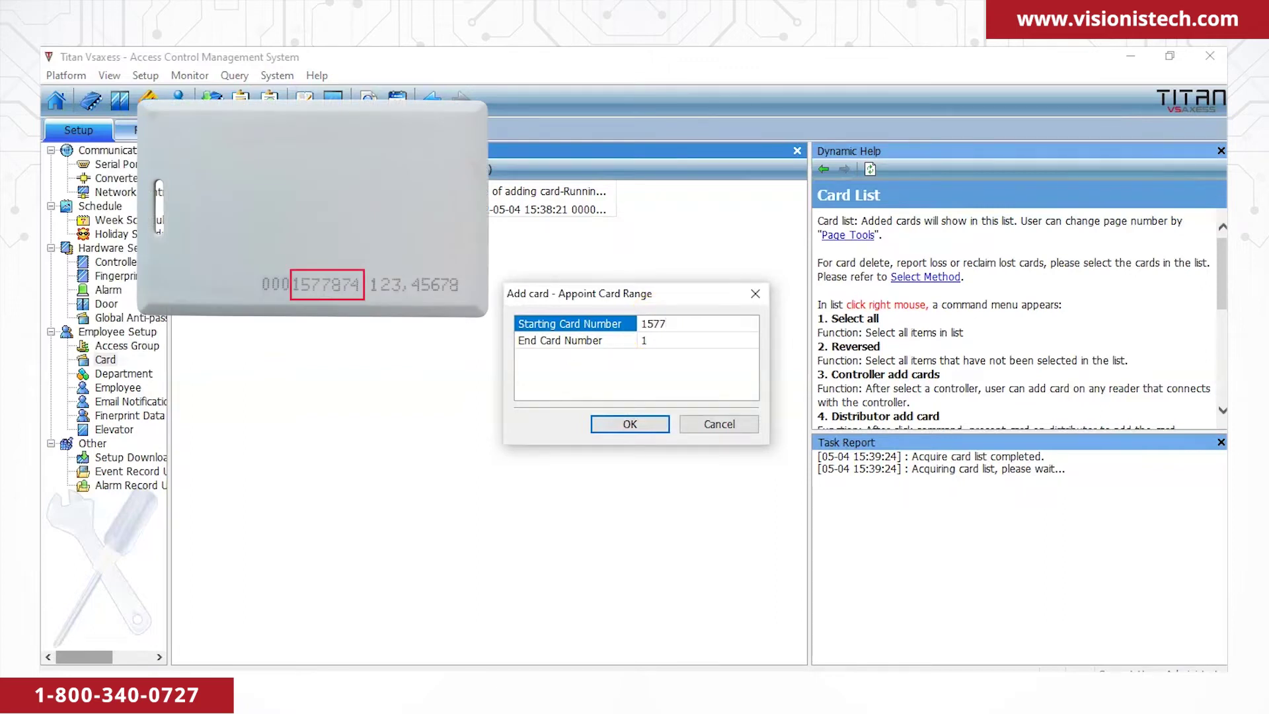
click(687, 340)
click(653, 427)
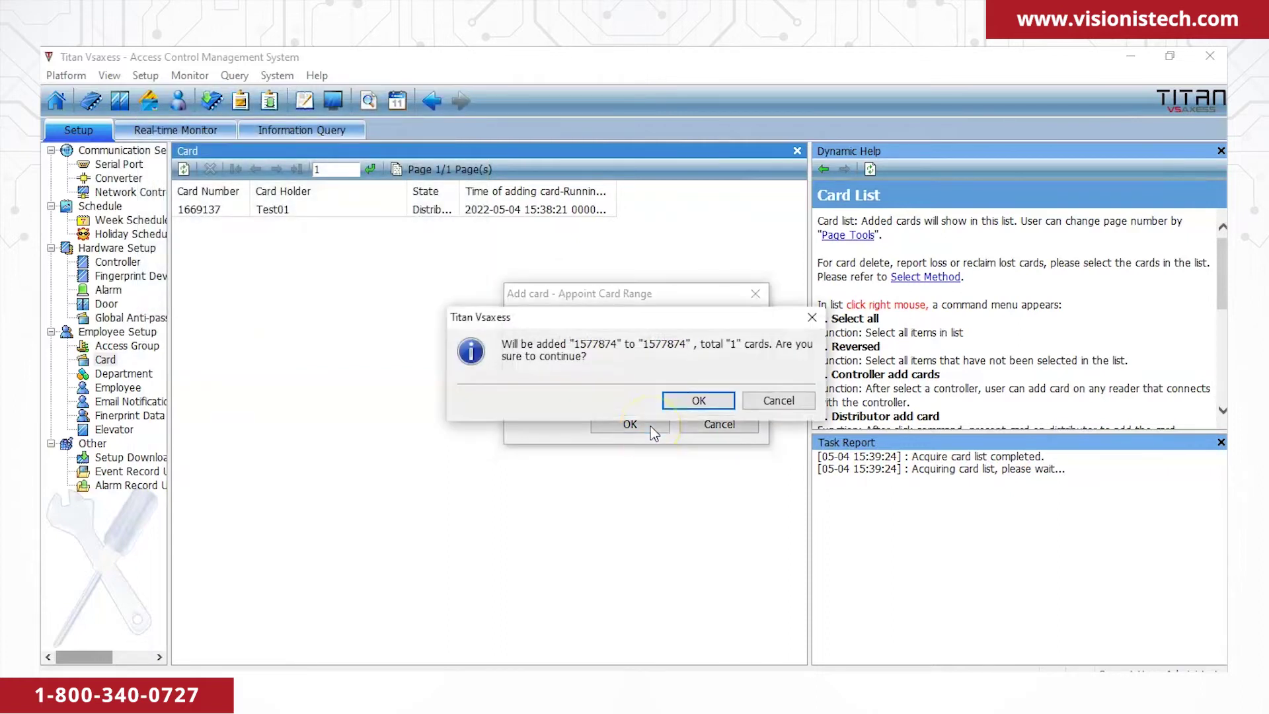
click(697, 401)
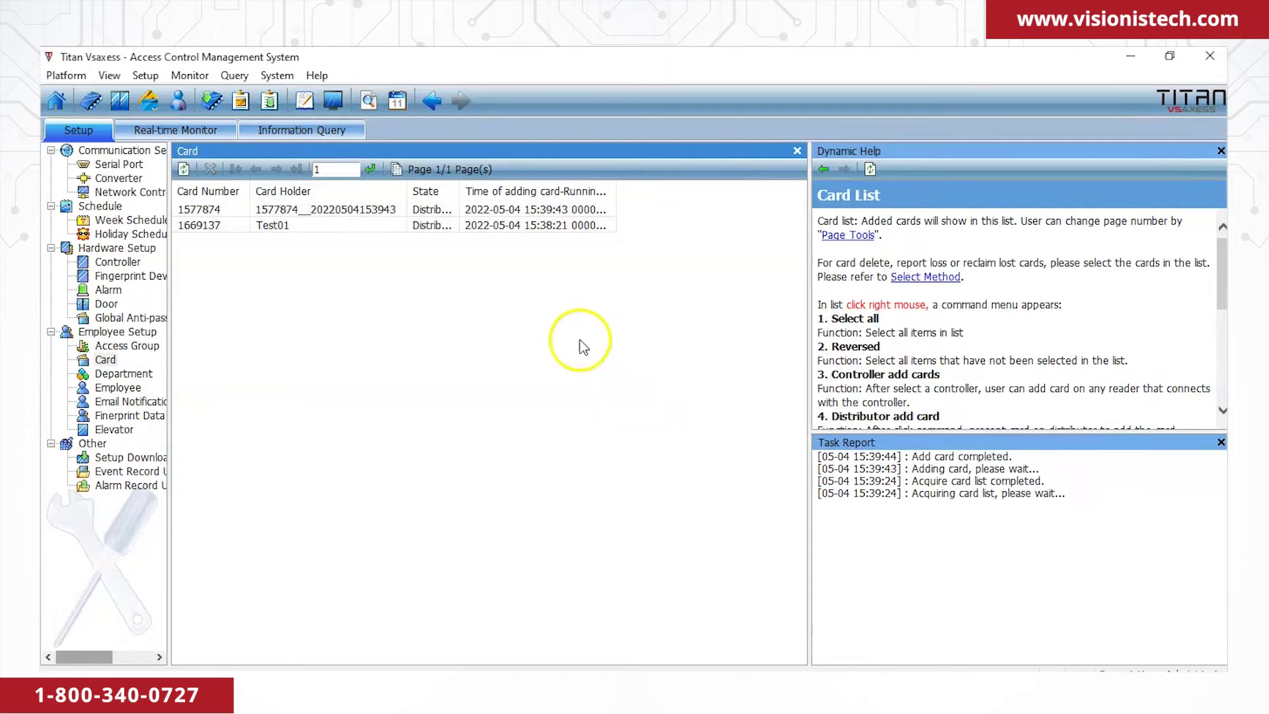
click(330, 213)
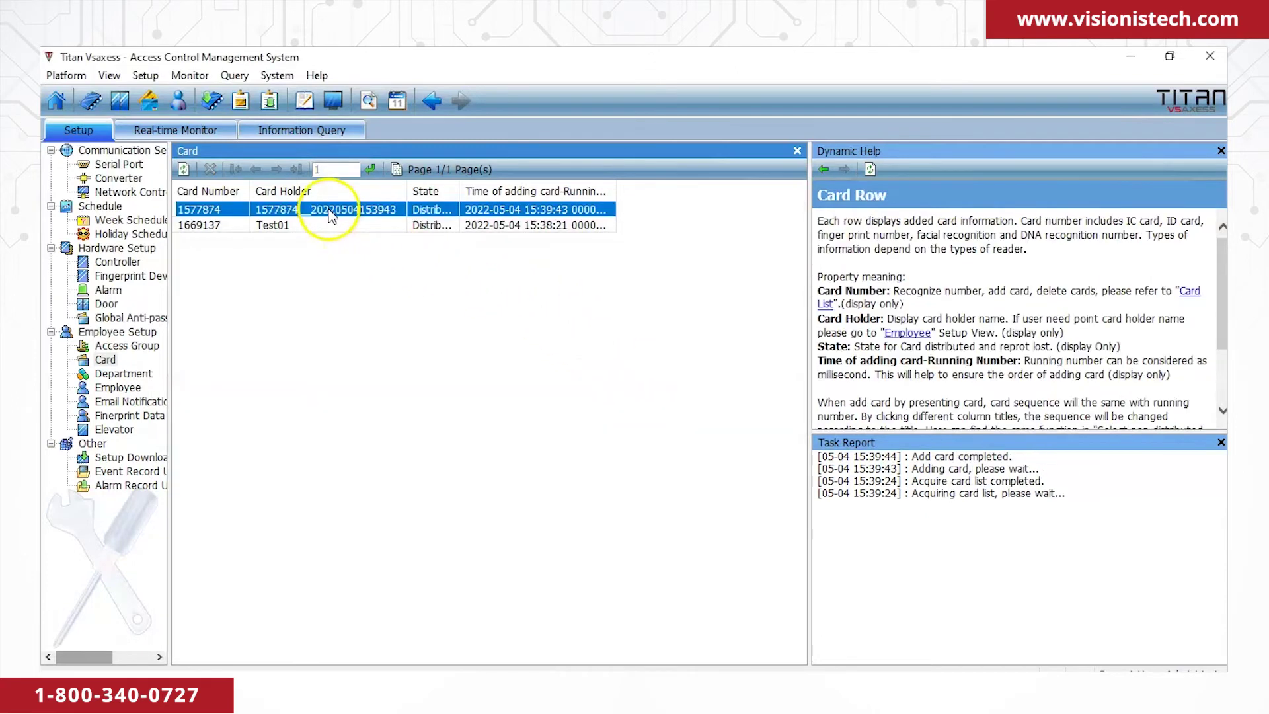
click(117, 389)
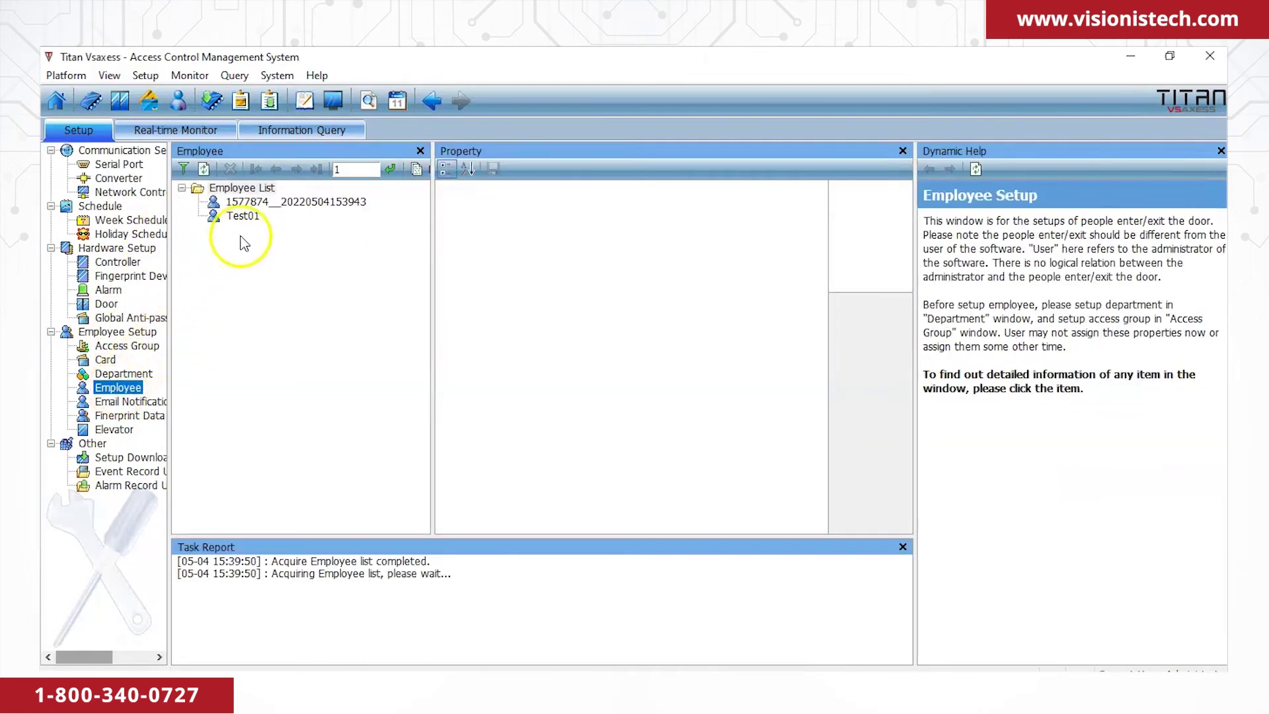
click(254, 203)
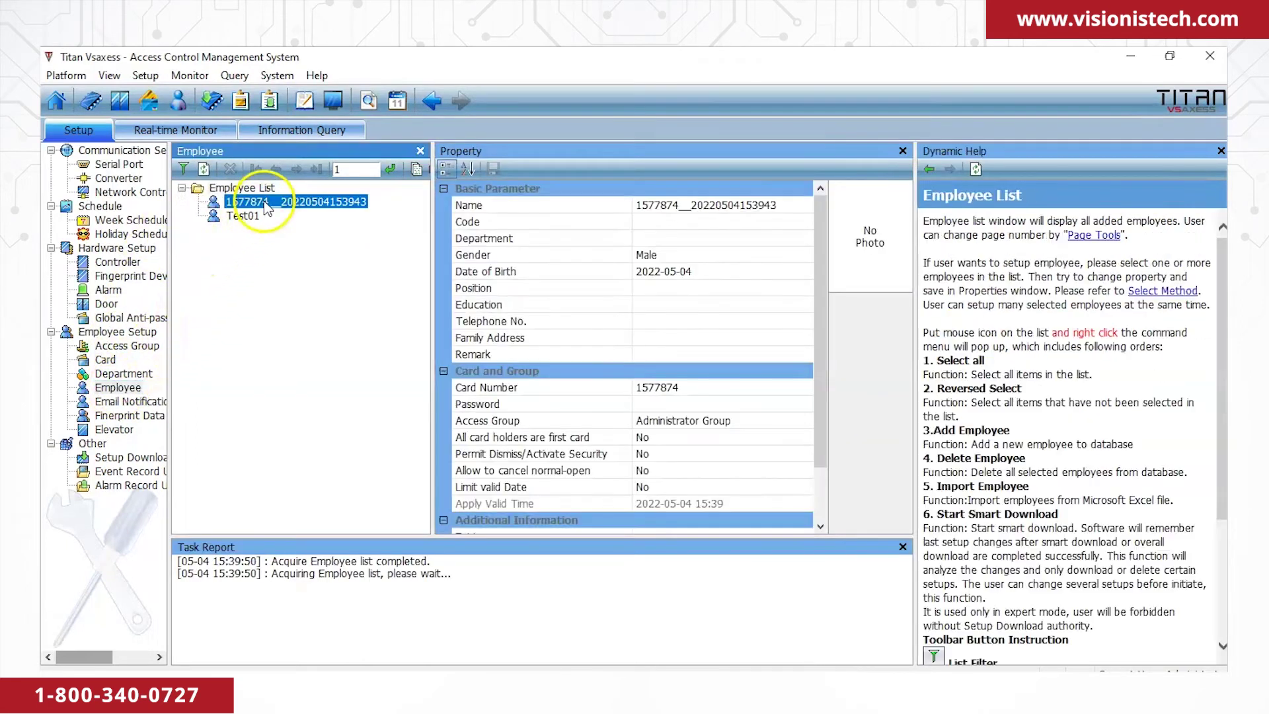
click(781, 209)
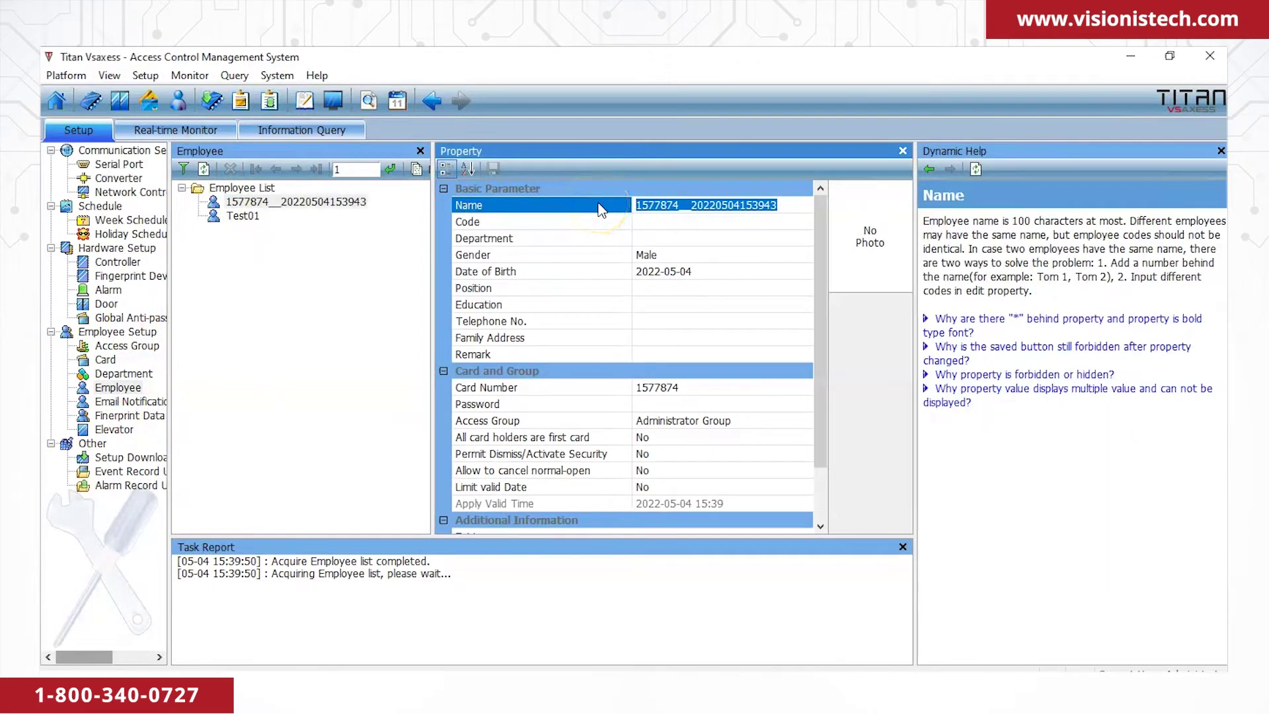
text(Test02)
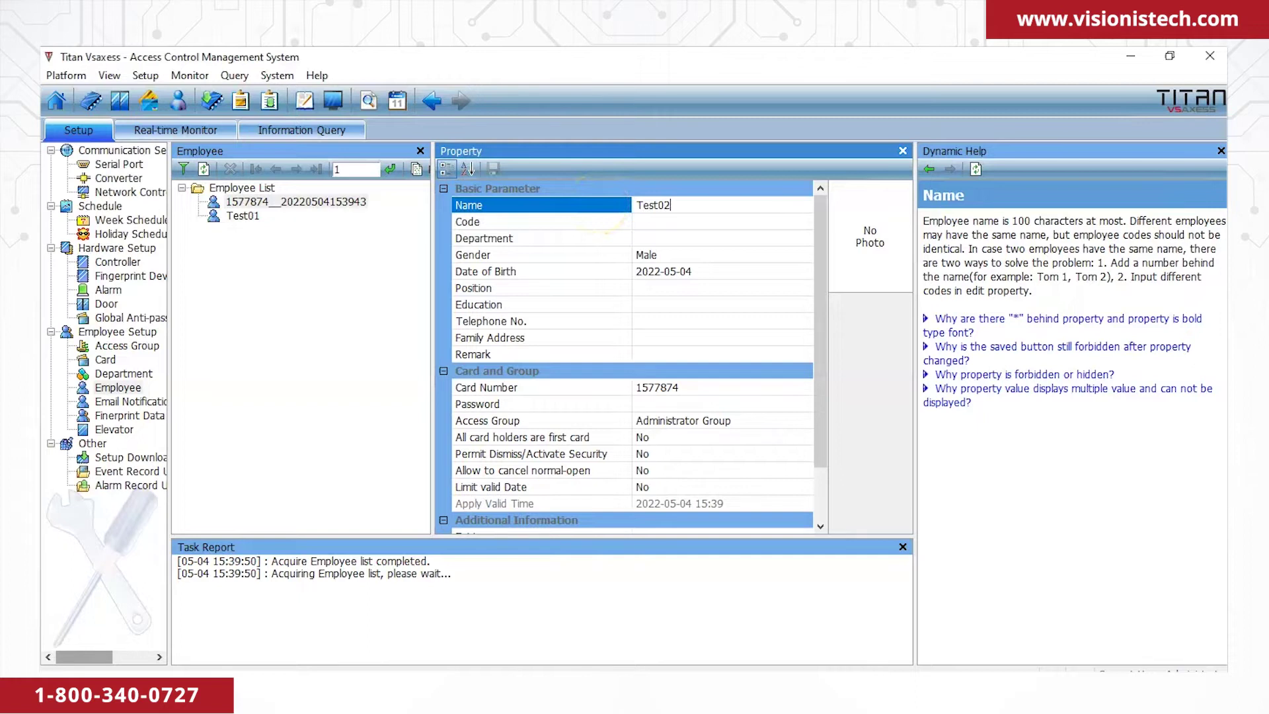
click(487, 420)
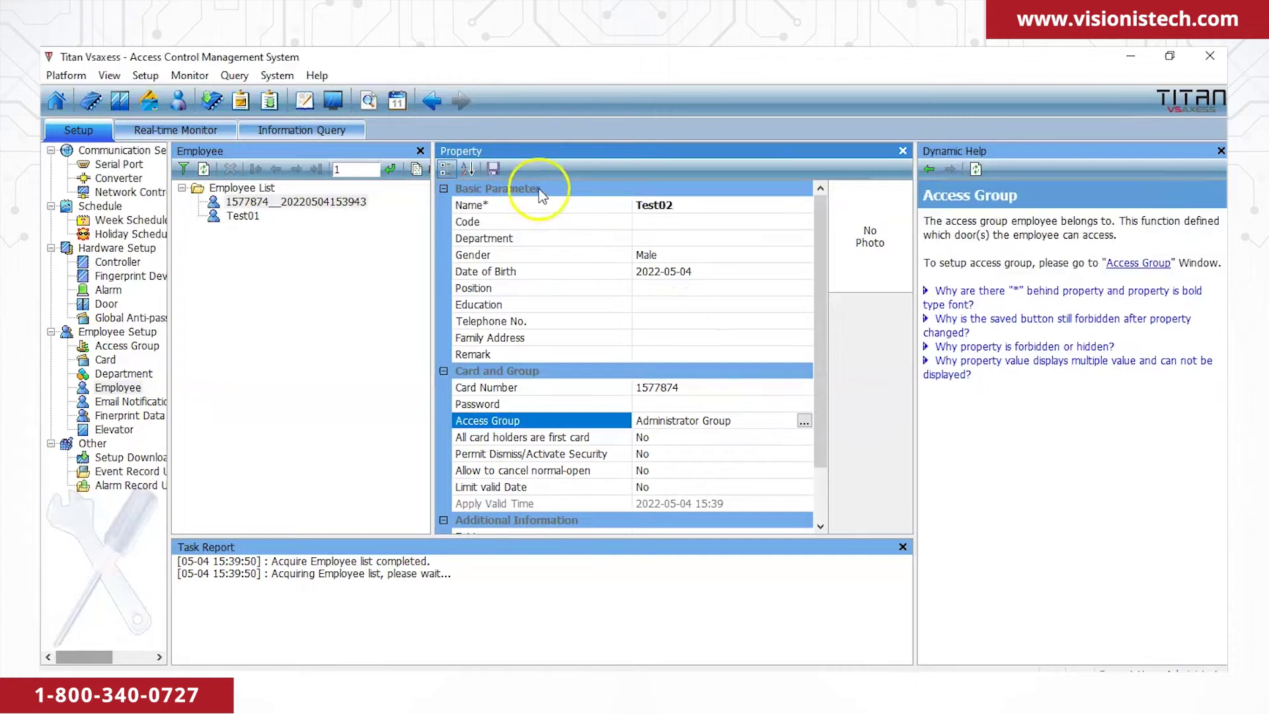
click(493, 169)
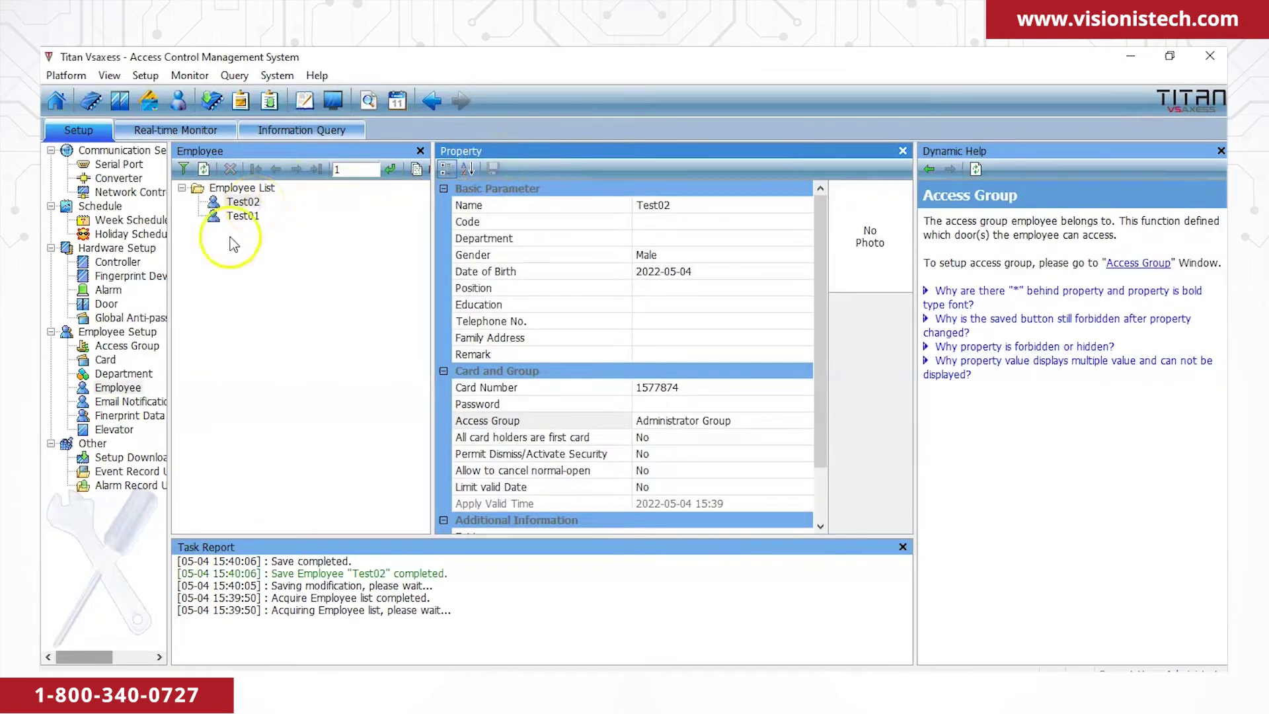
Smart-download the saved Test02 employee changes to New Controller.
click(129, 458)
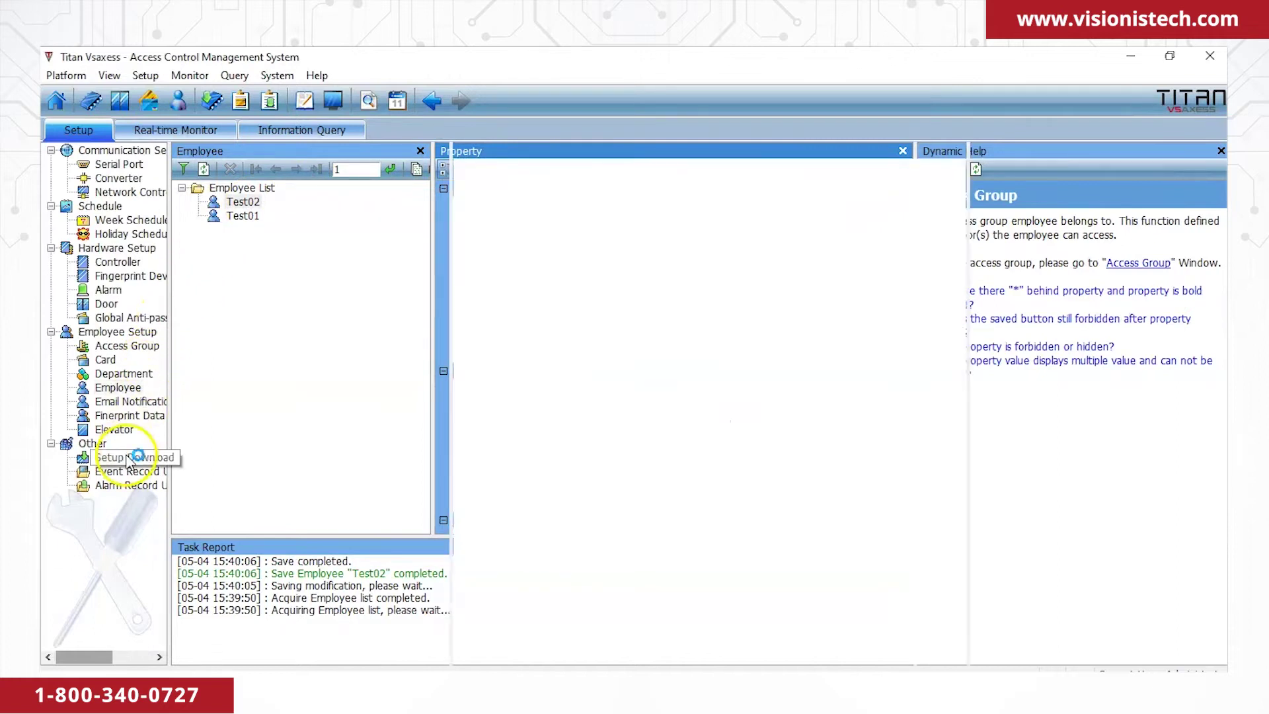
right_click(258, 207)
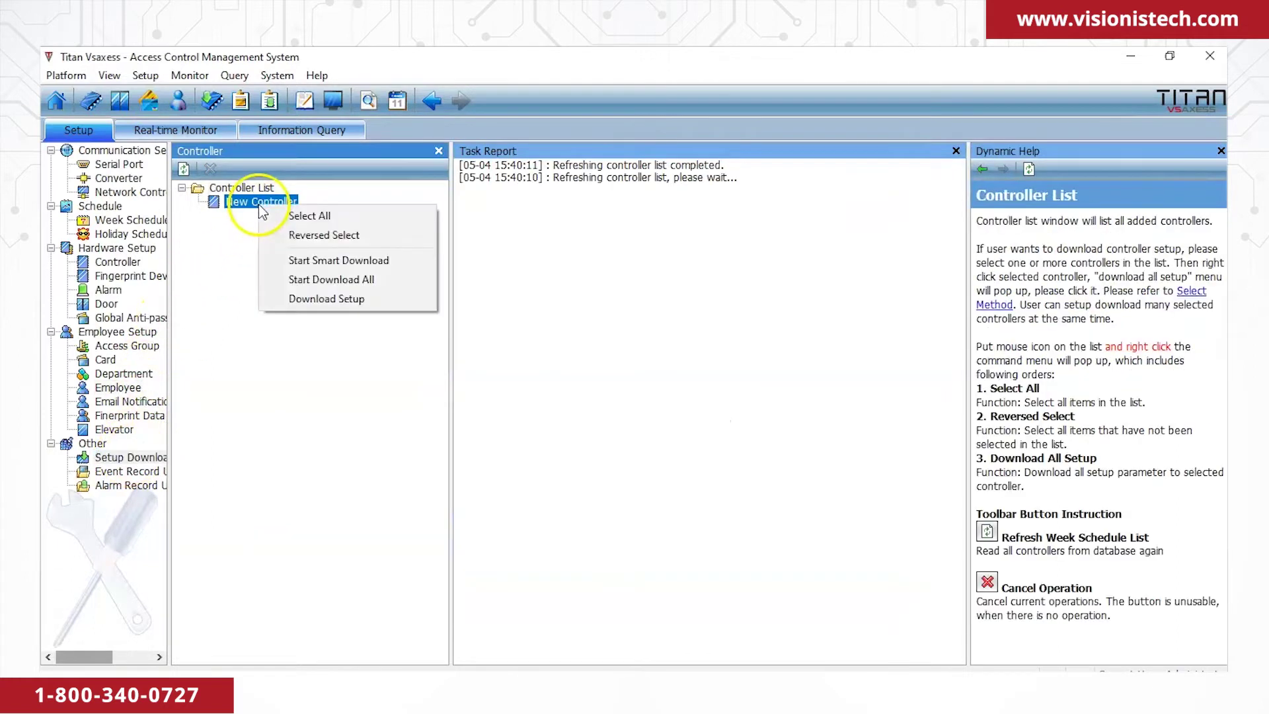
click(313, 263)
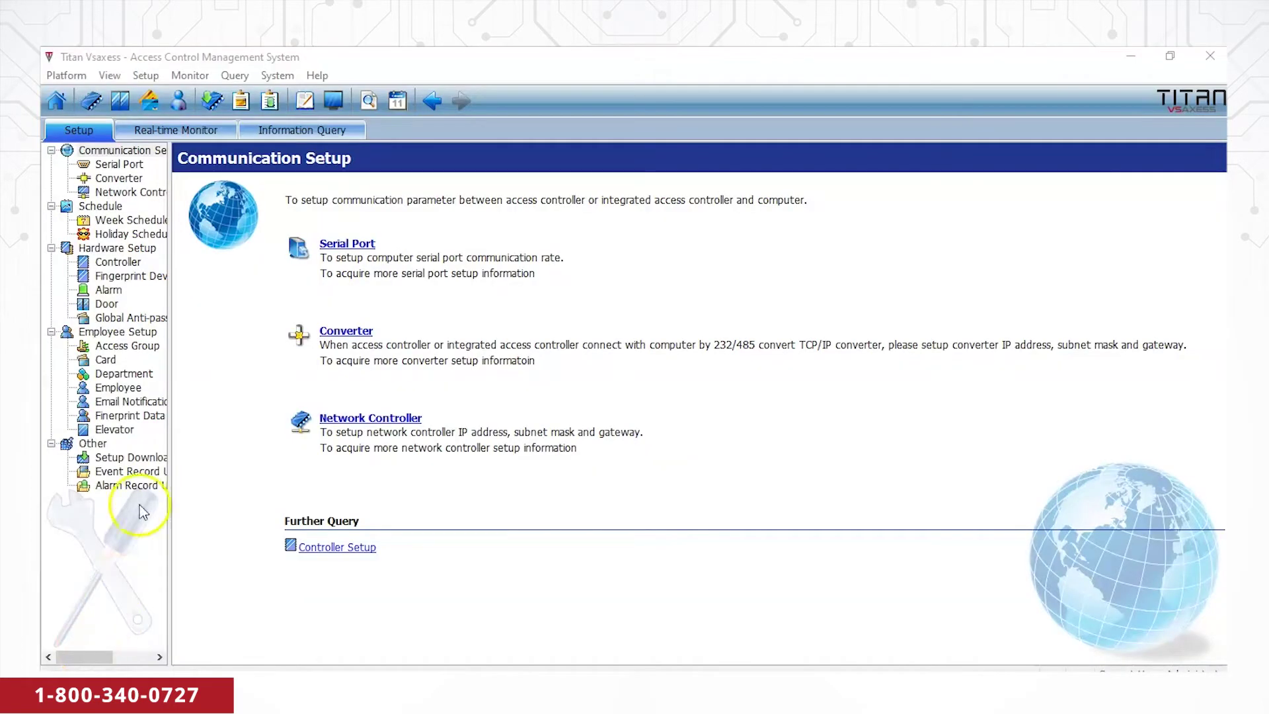
Give employee Test01 a six-digit door-open password in its properties and save.
click(129, 387)
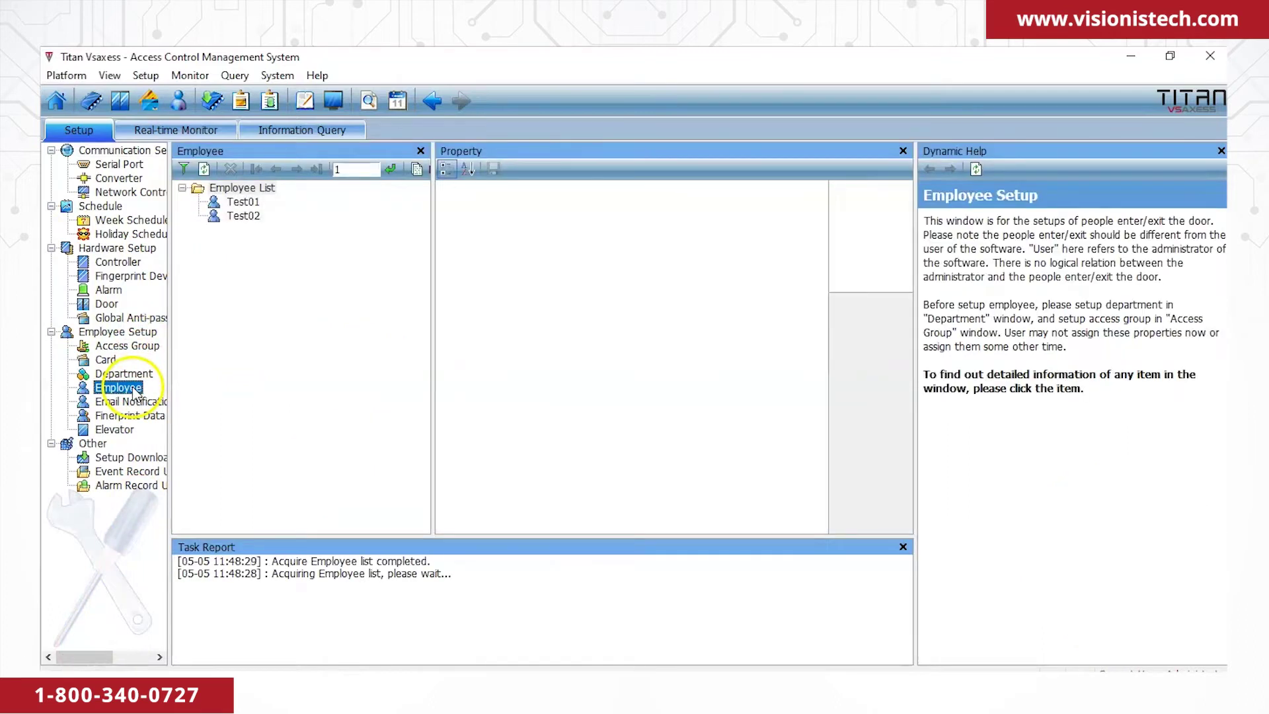
click(244, 203)
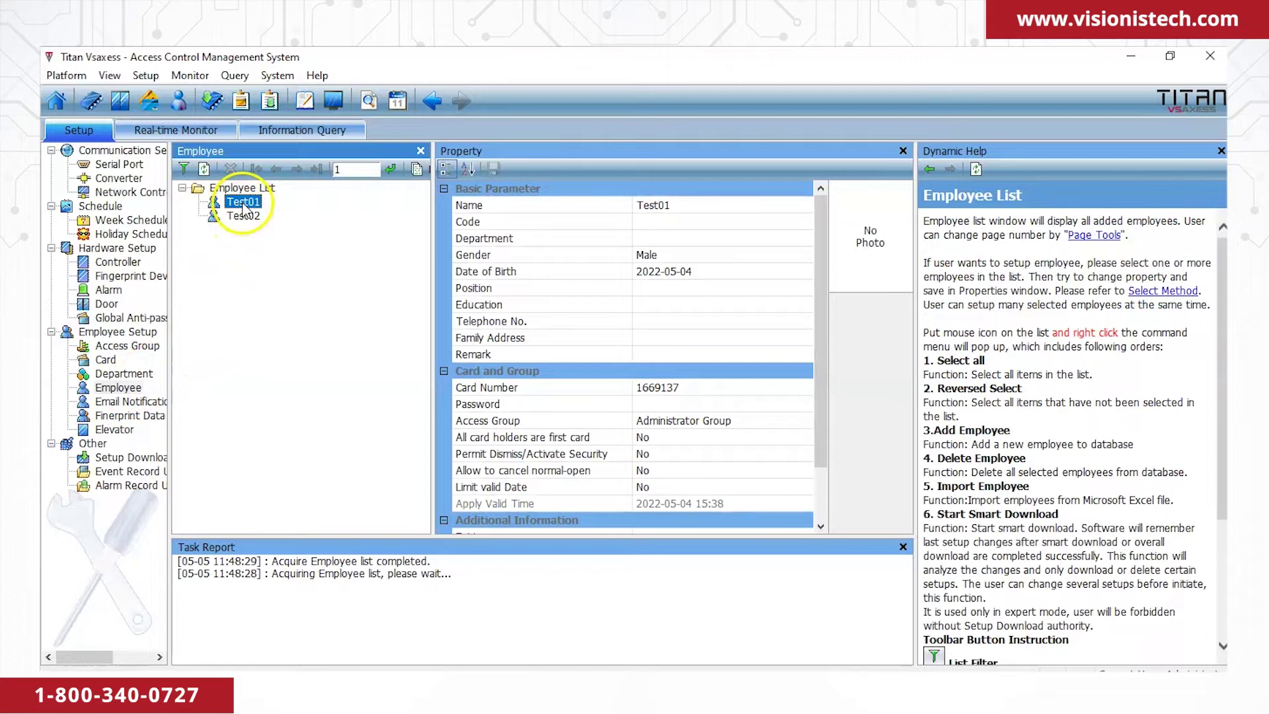
click(652, 404)
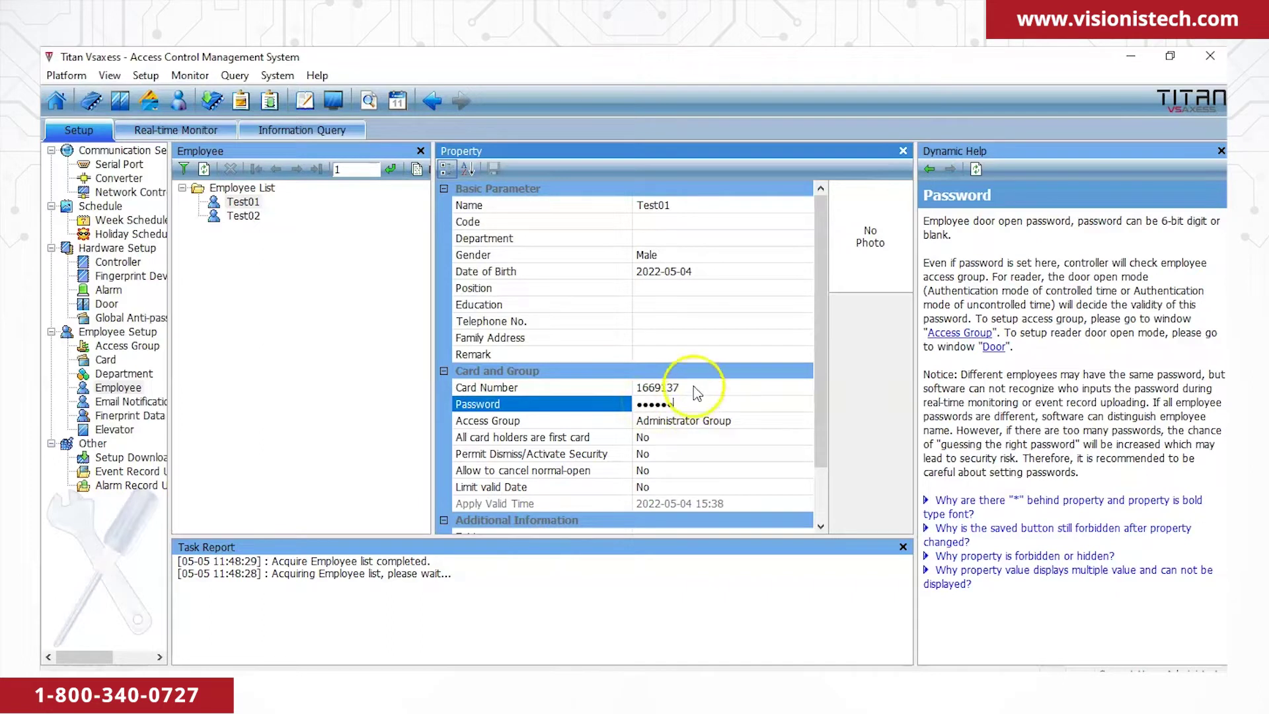
click(363, 317)
click(492, 171)
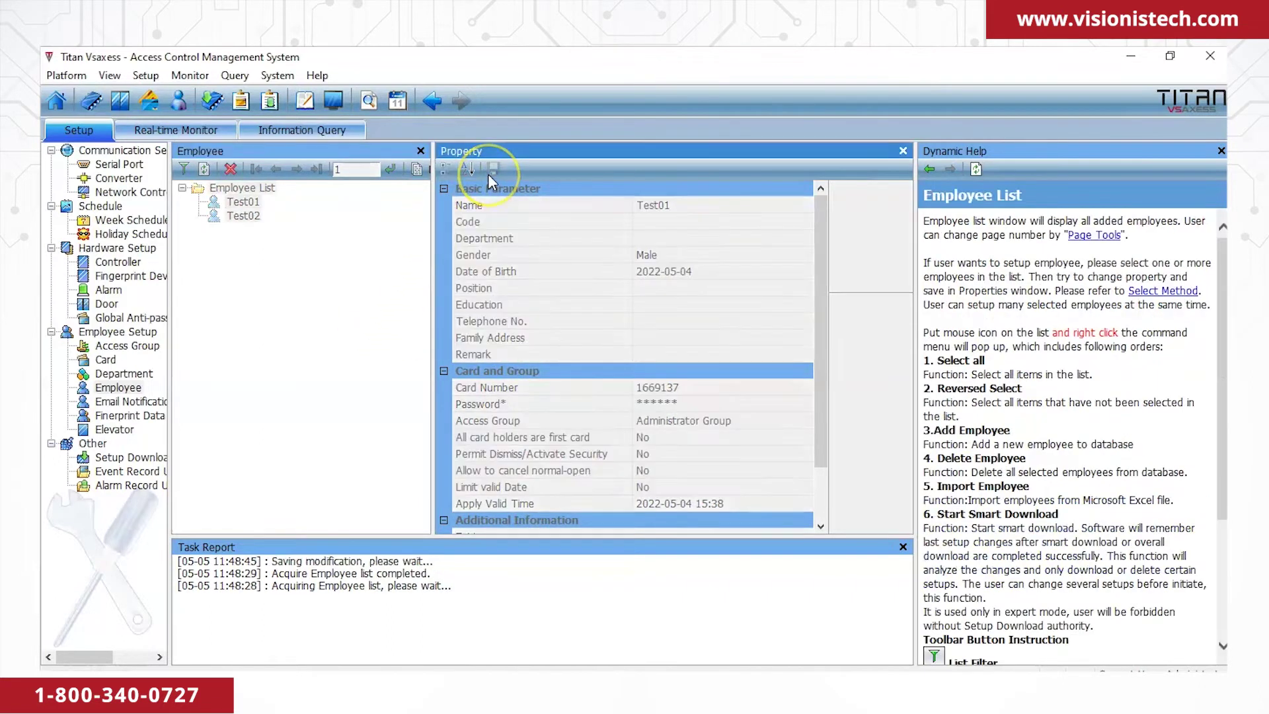
click(132, 457)
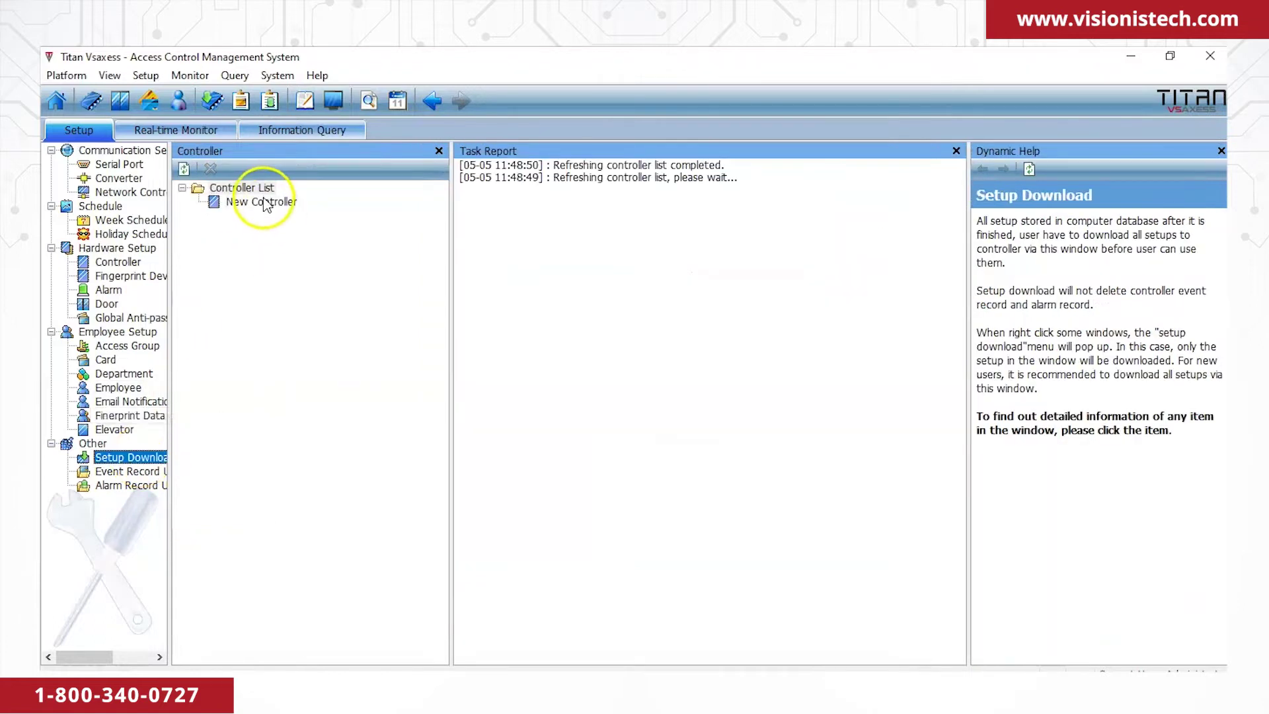
Smart-download Test01's new door password to New Controller.
right_click(263, 202)
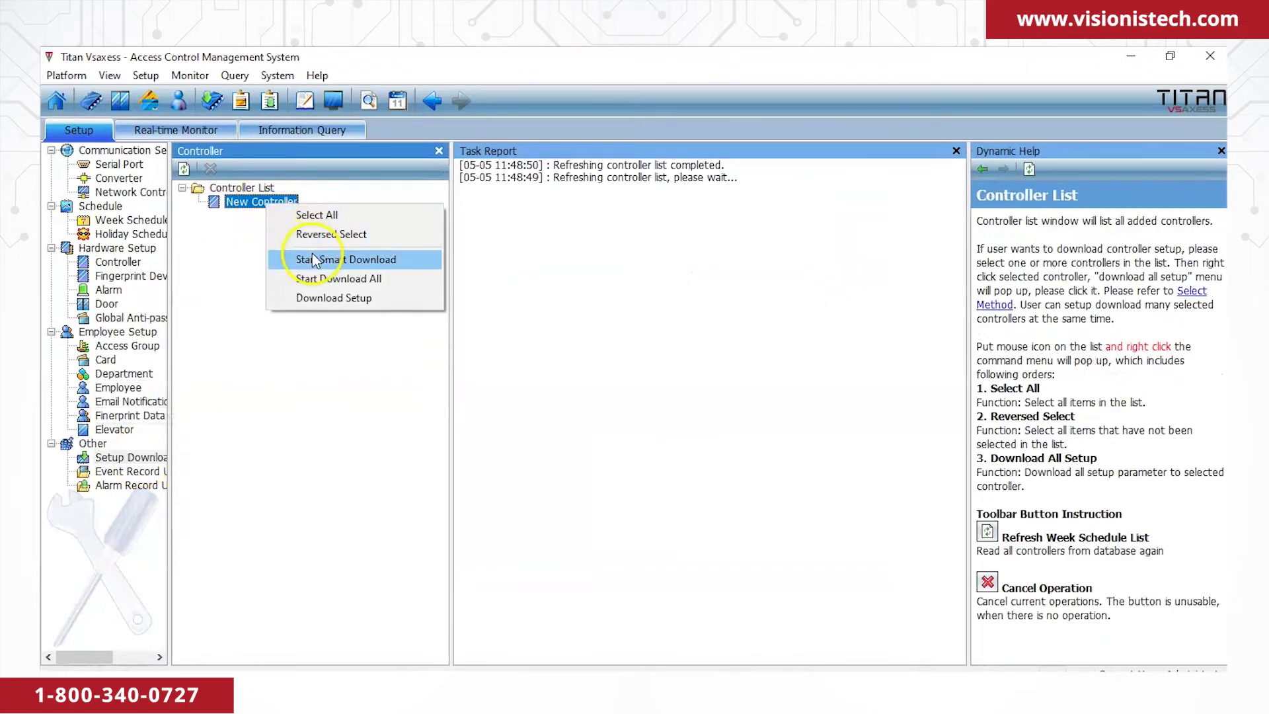
click(314, 259)
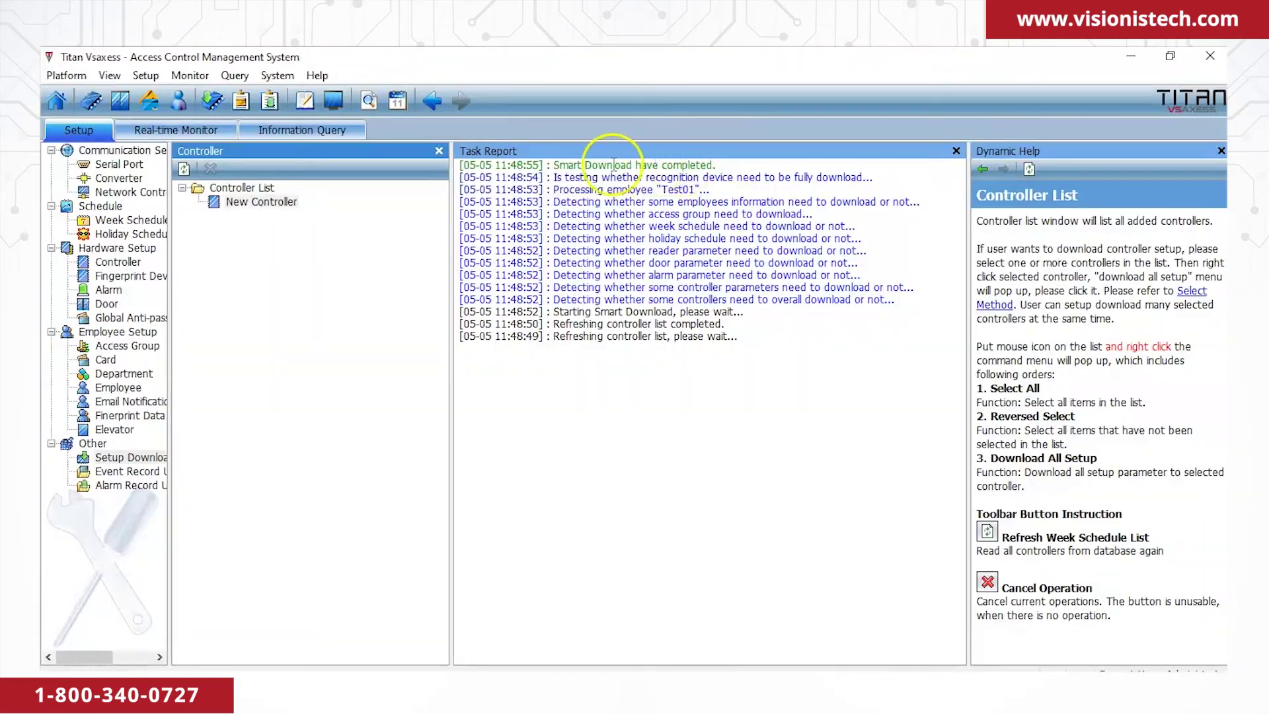
click(122, 391)
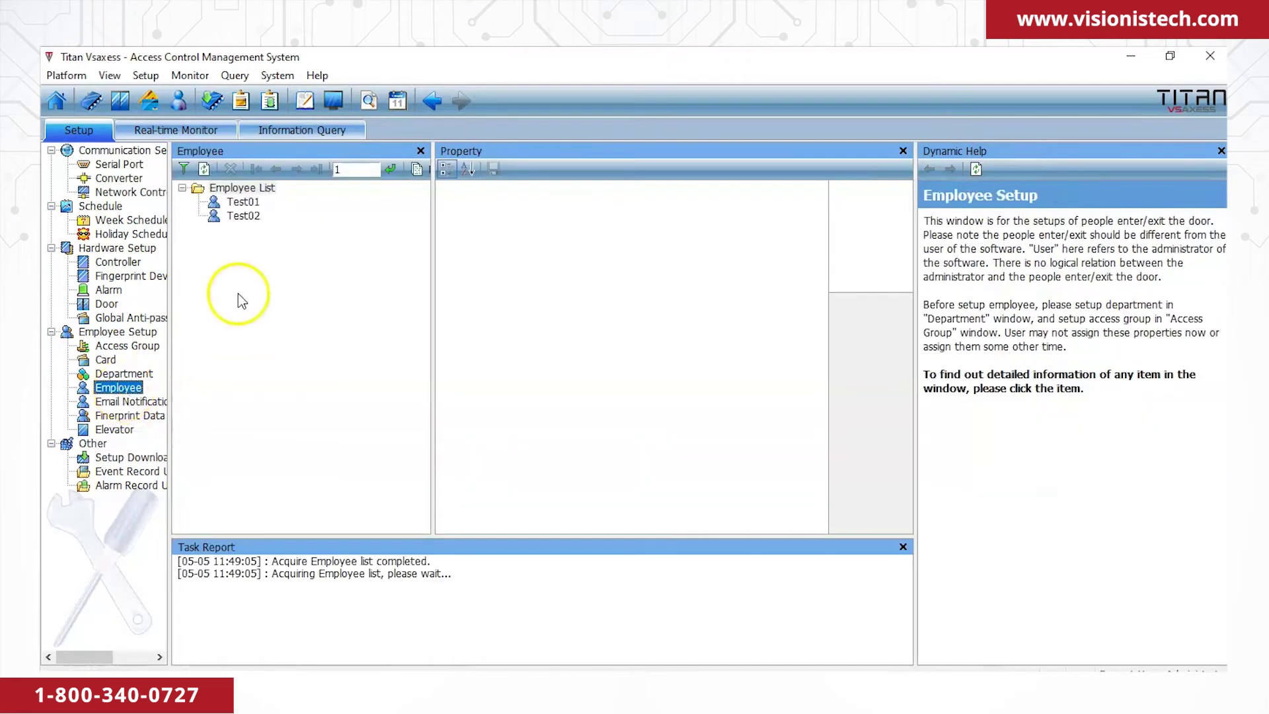
Add and save a new employee named 'Pin code01' with a six-digit door password.
right_click(240, 253)
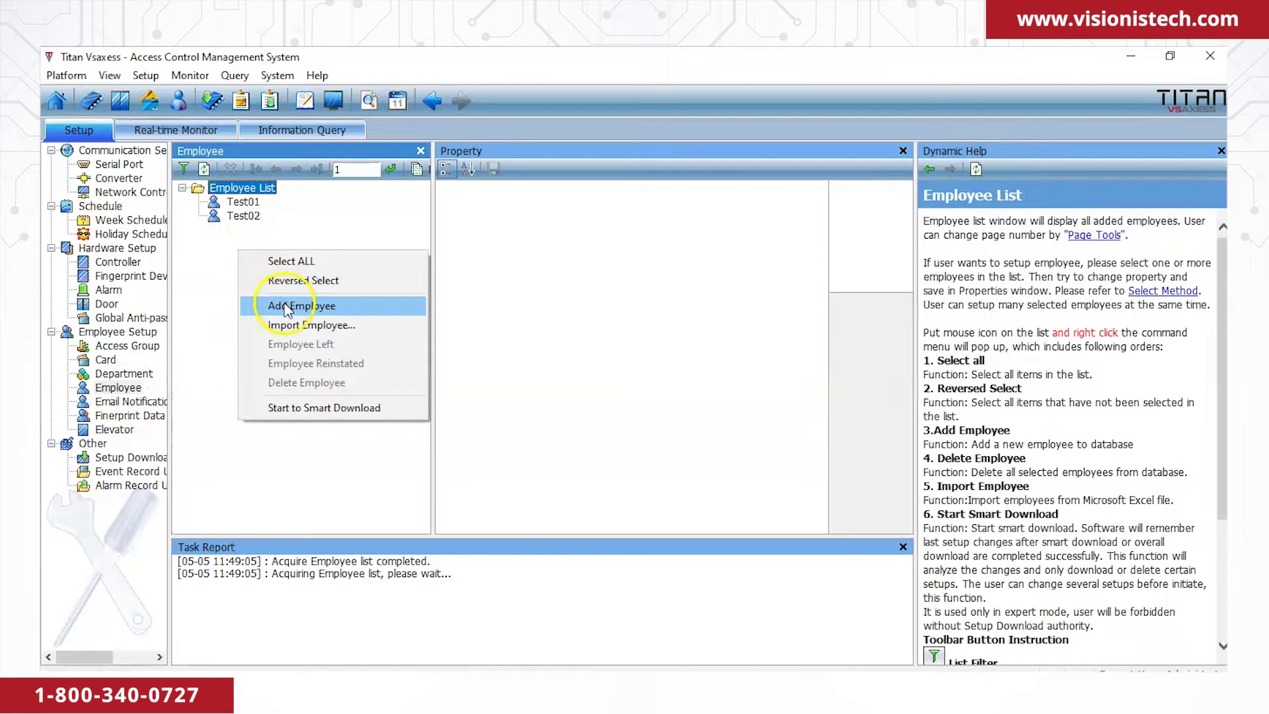
click(285, 309)
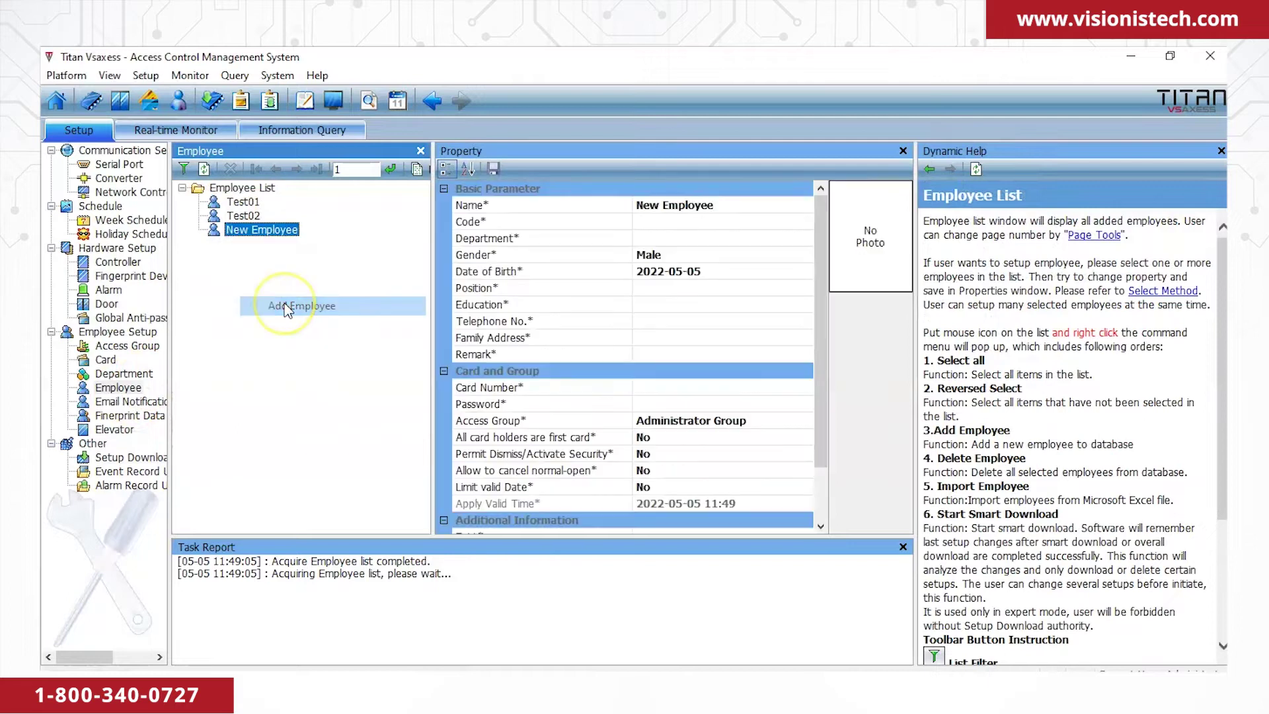
click(722, 205)
drag(722, 205, 586, 200)
text(Pin code)
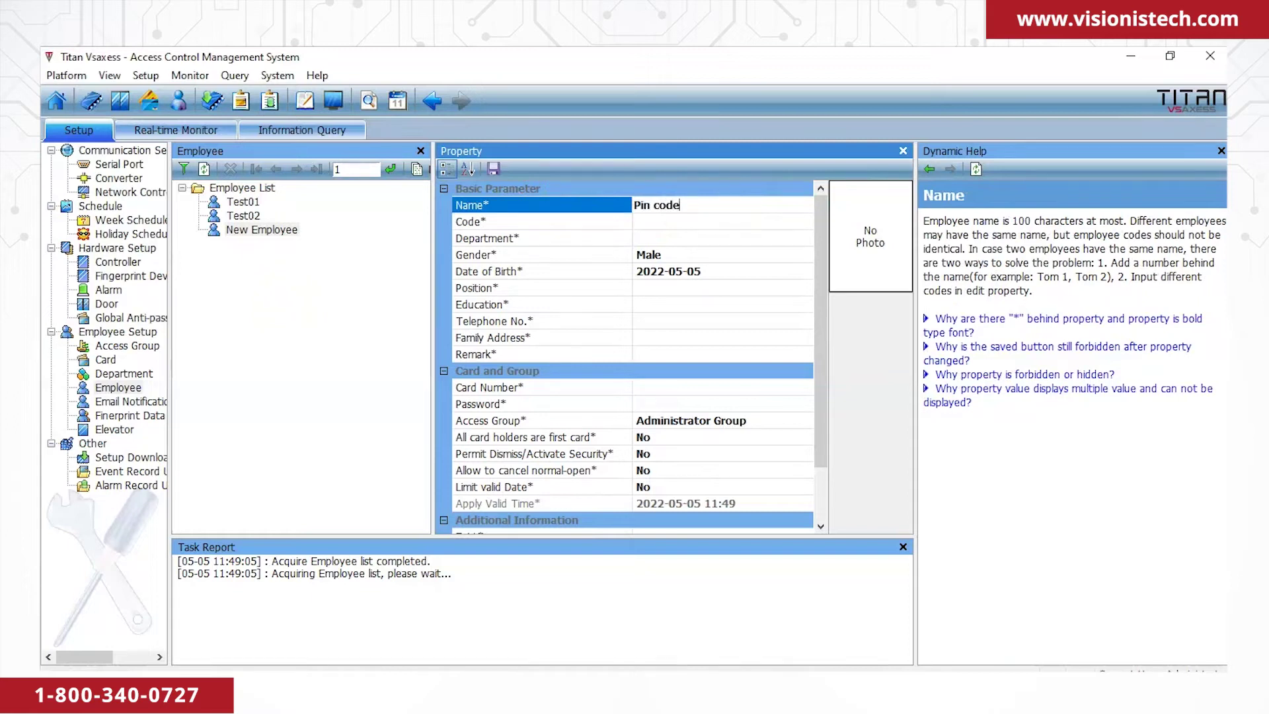
text(01)
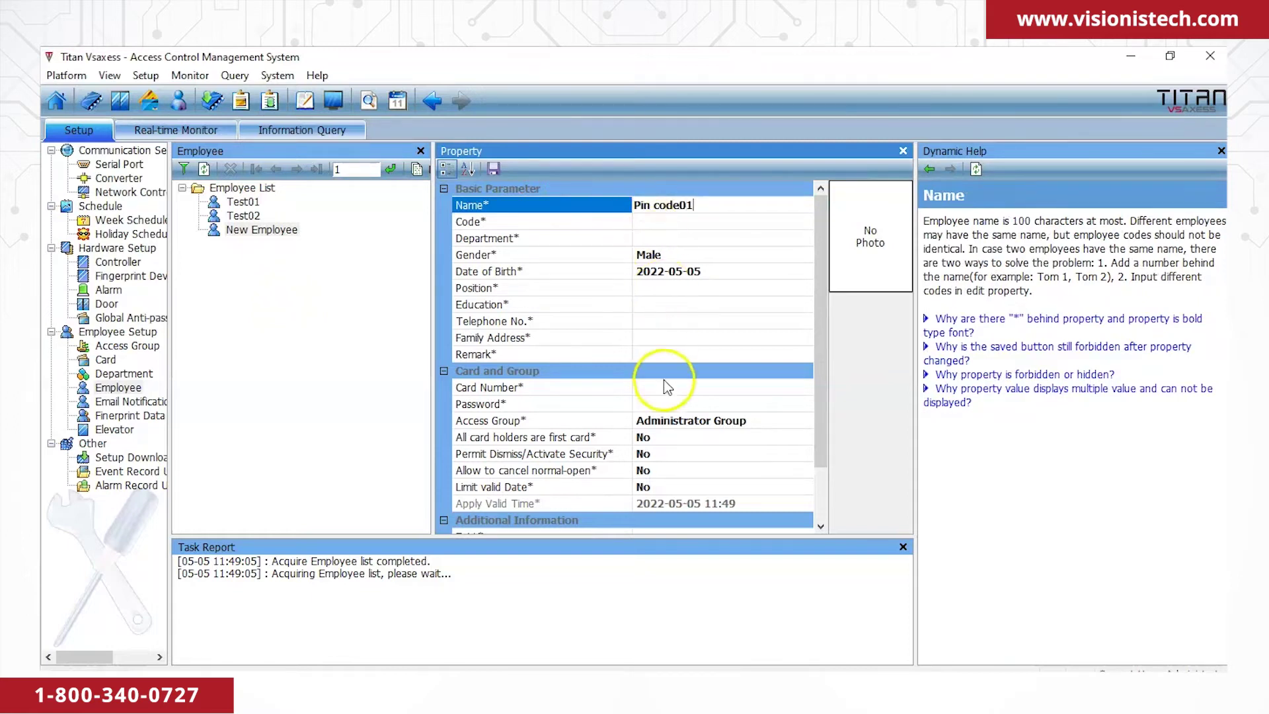
click(657, 404)
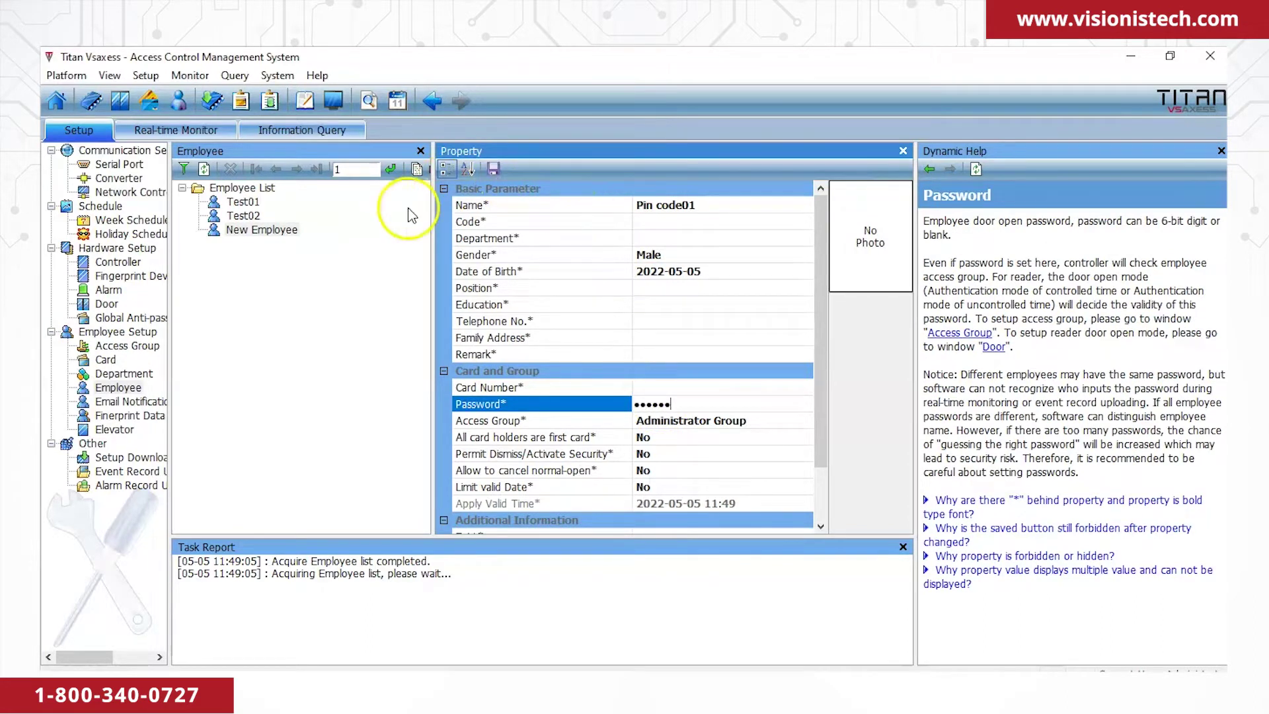
click(494, 169)
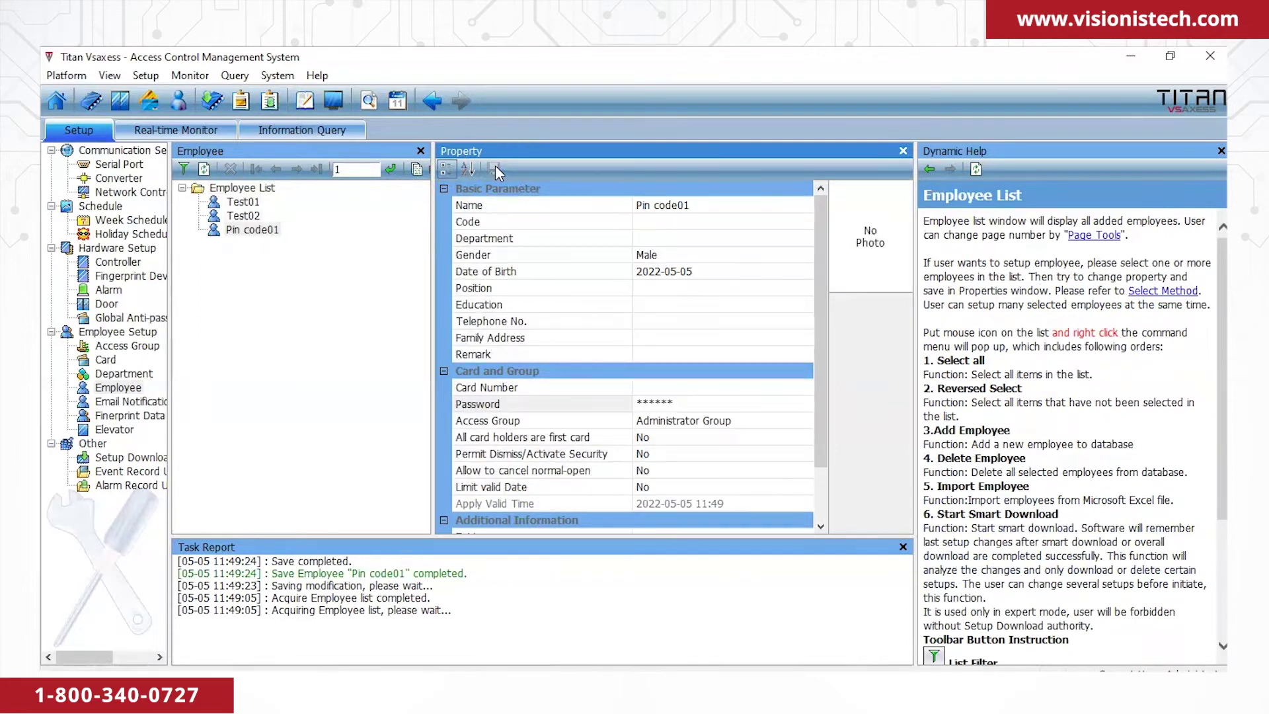
click(151, 456)
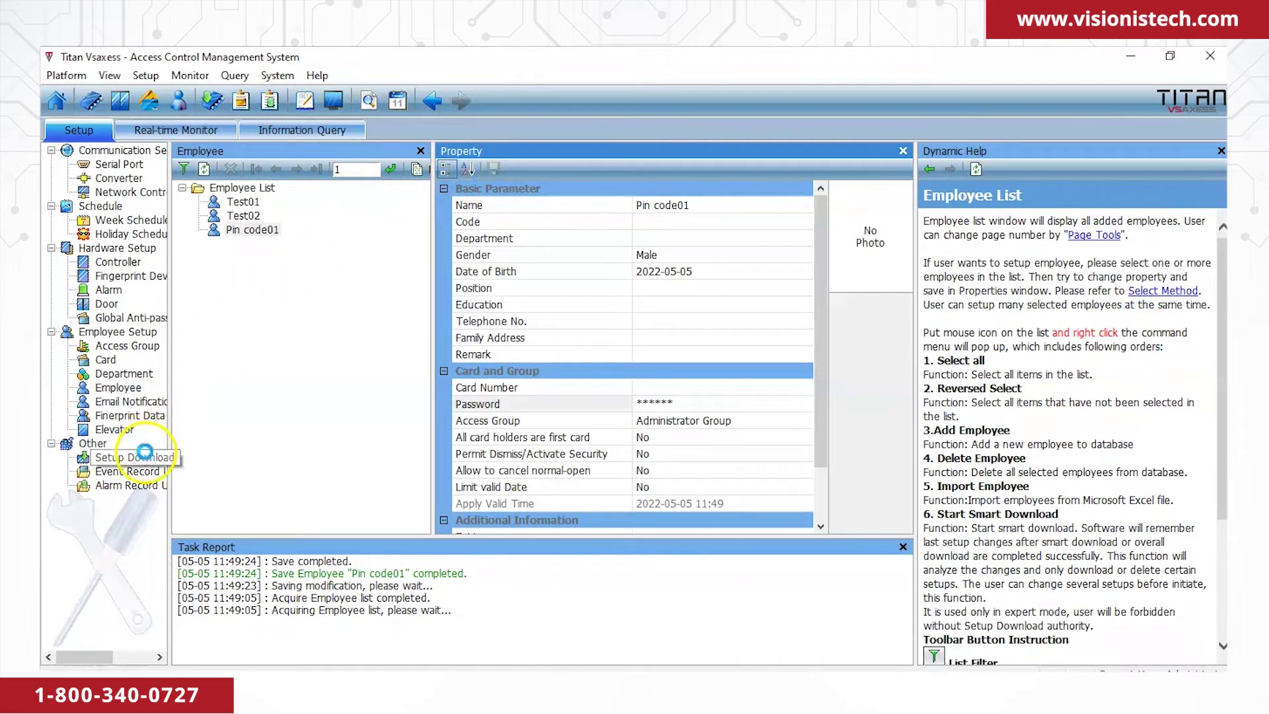
Smart-download the Pin code01 employee settings to New Controller.
right_click(251, 203)
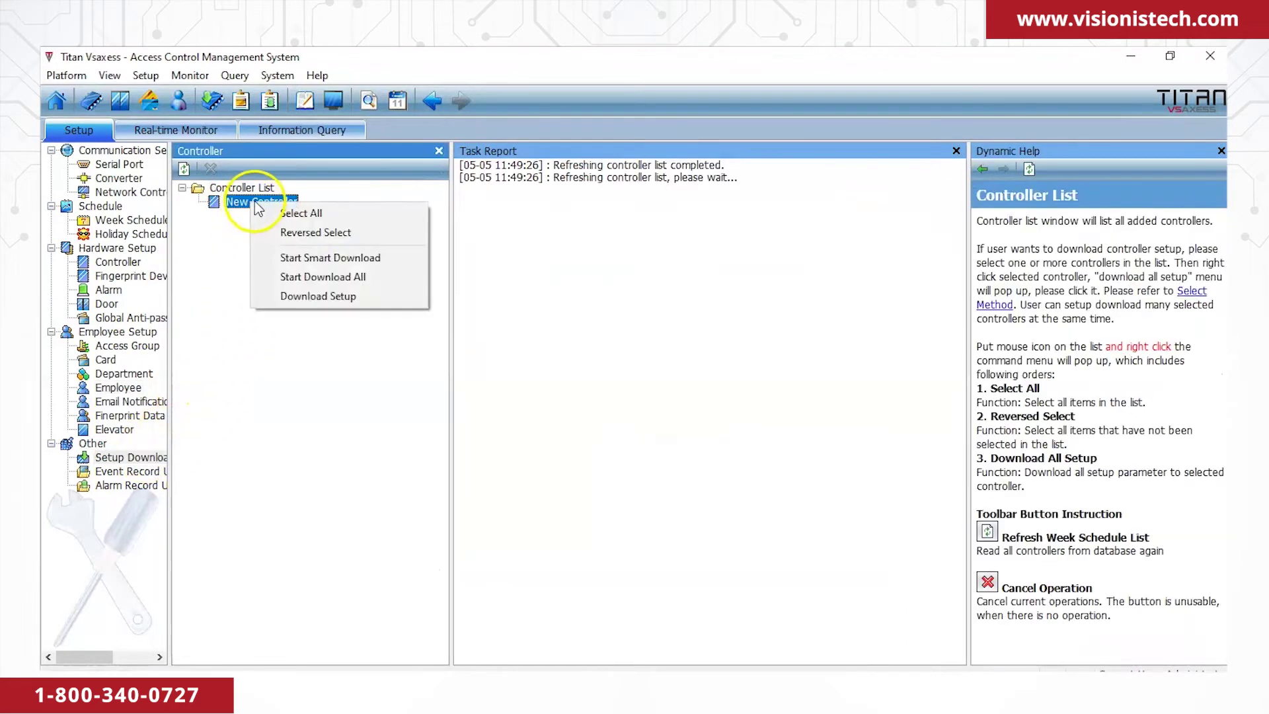
click(318, 263)
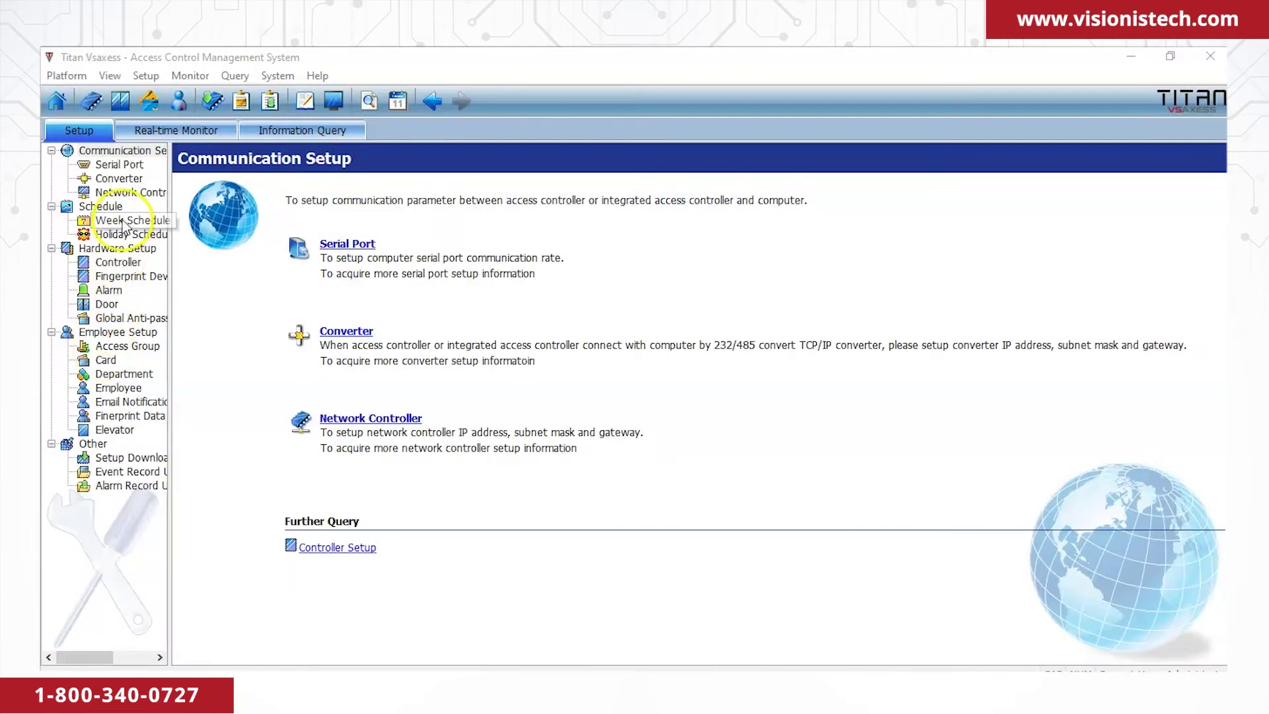
Add a new common week schedule and name it 8-5.
click(124, 222)
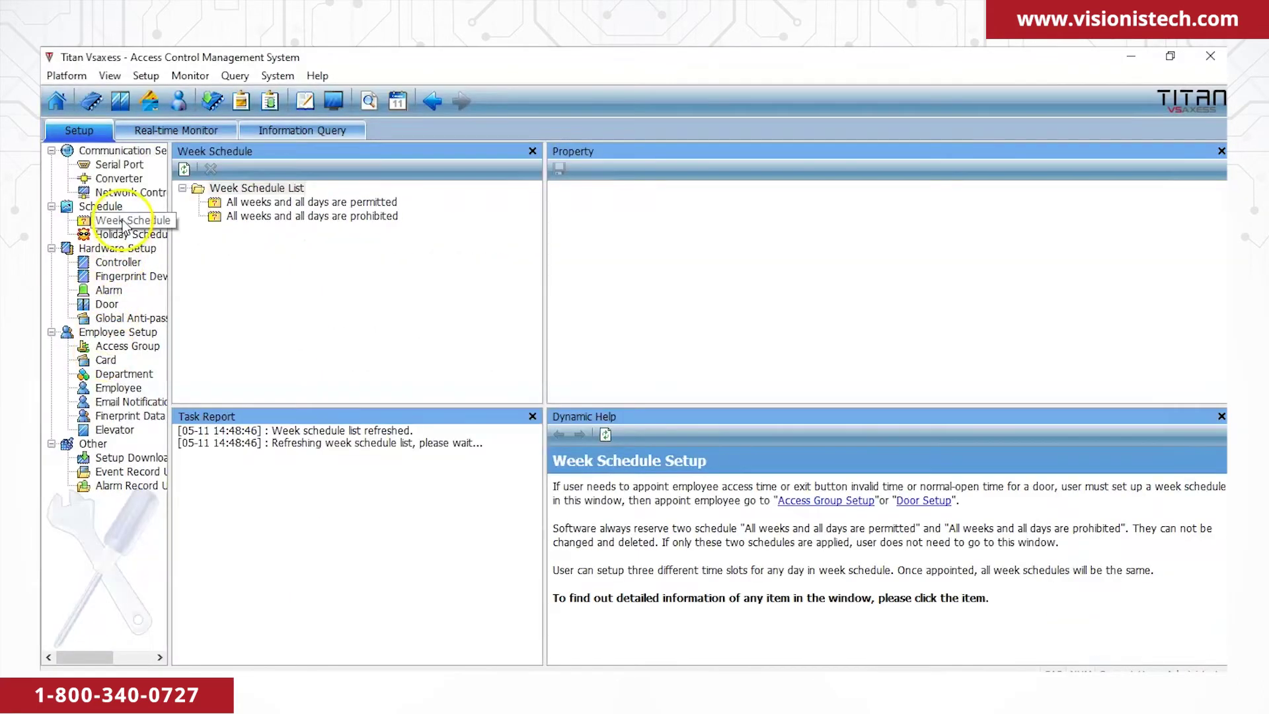
right_click(251, 253)
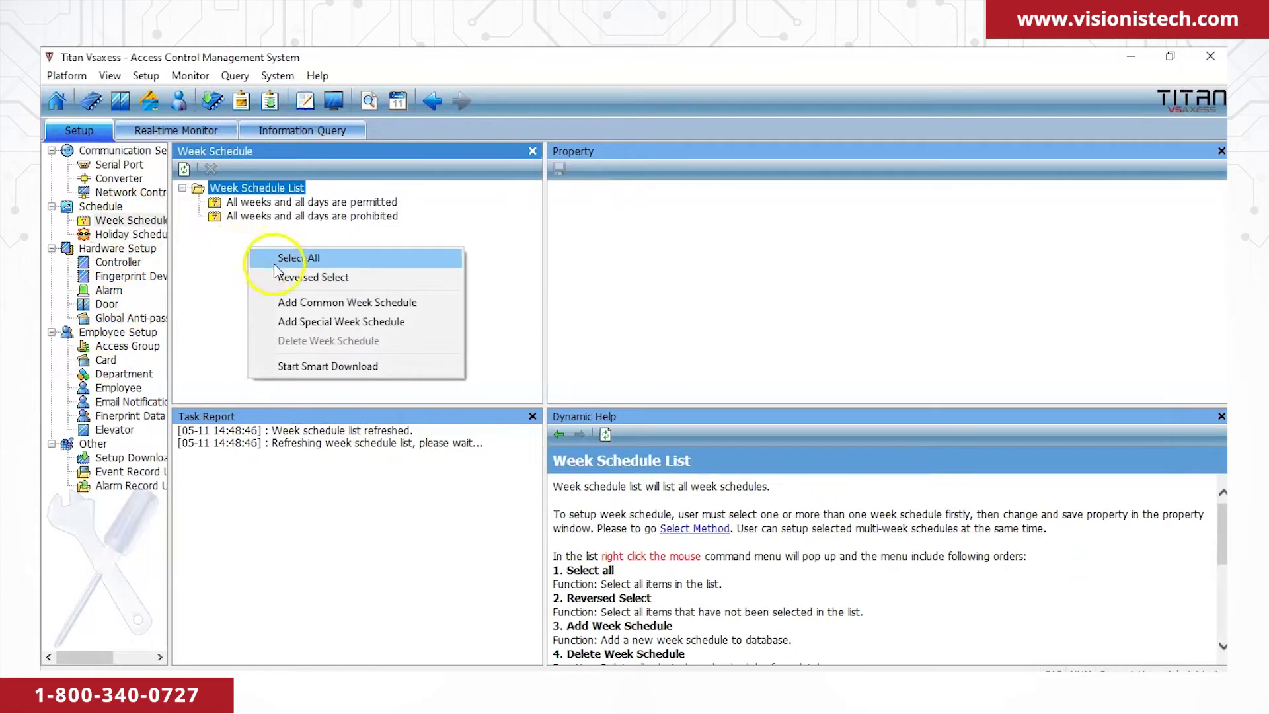
click(300, 302)
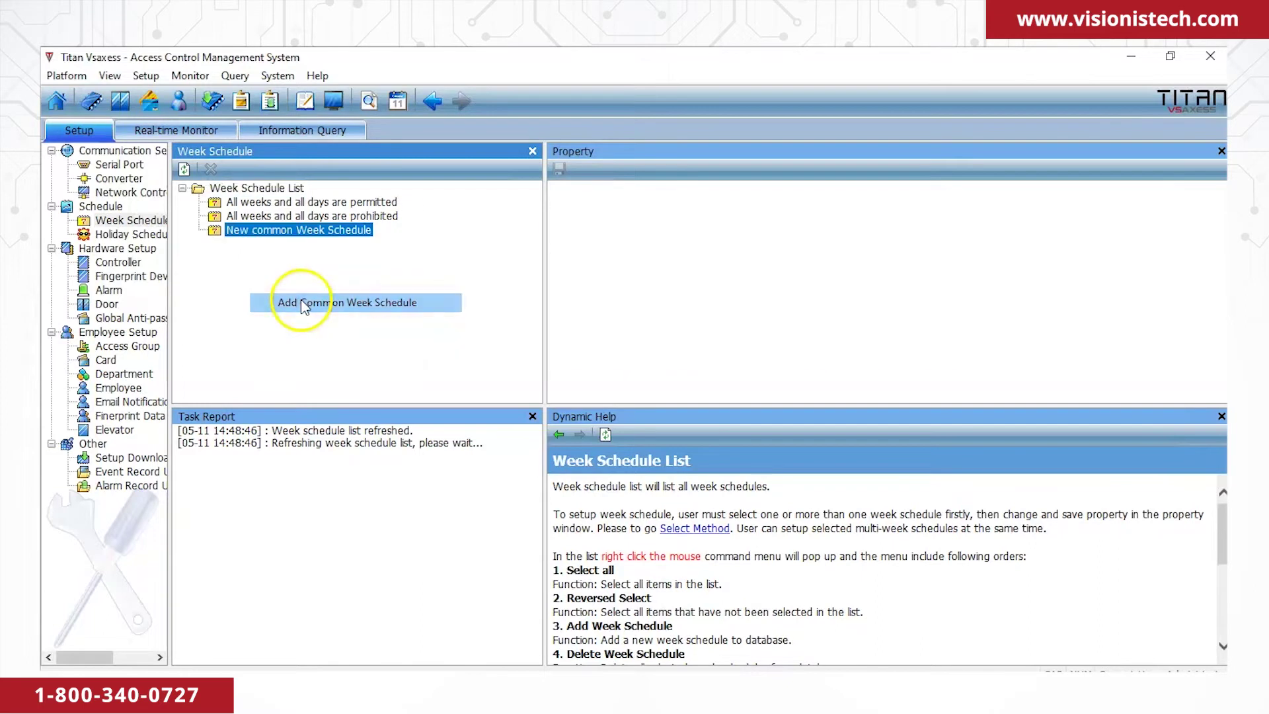
drag(771, 203, 540, 207)
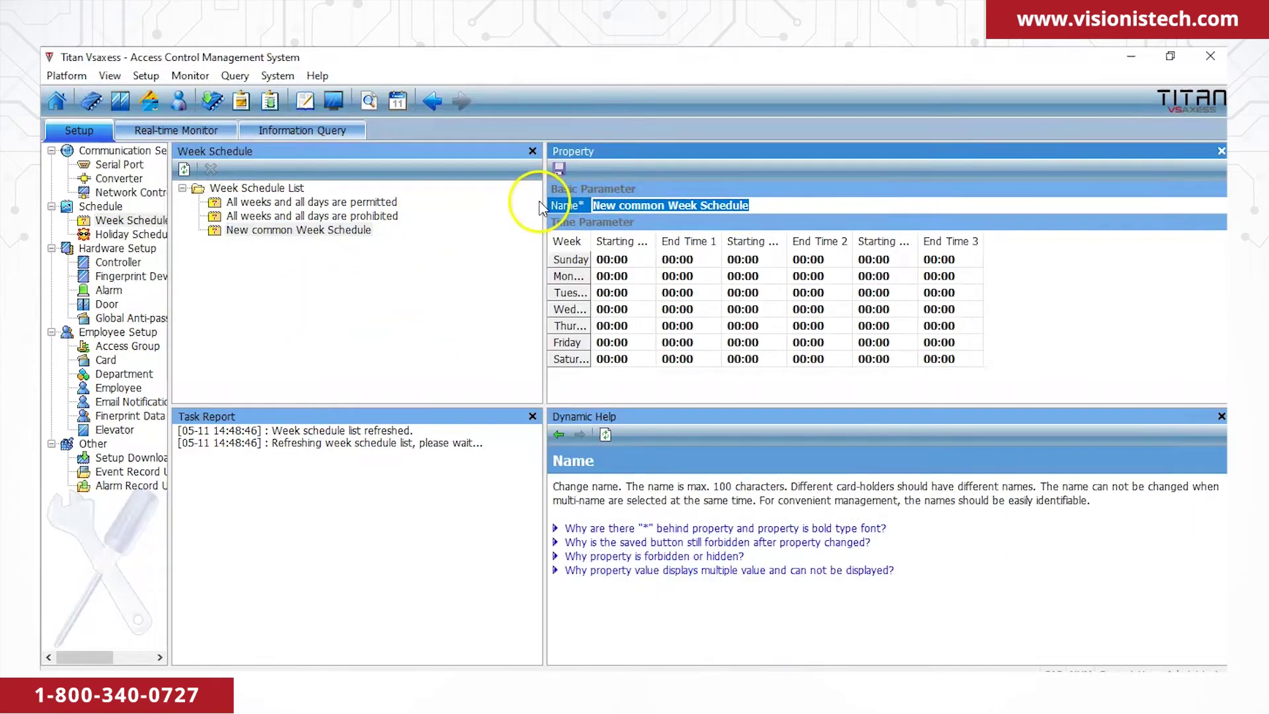
text(8-5)
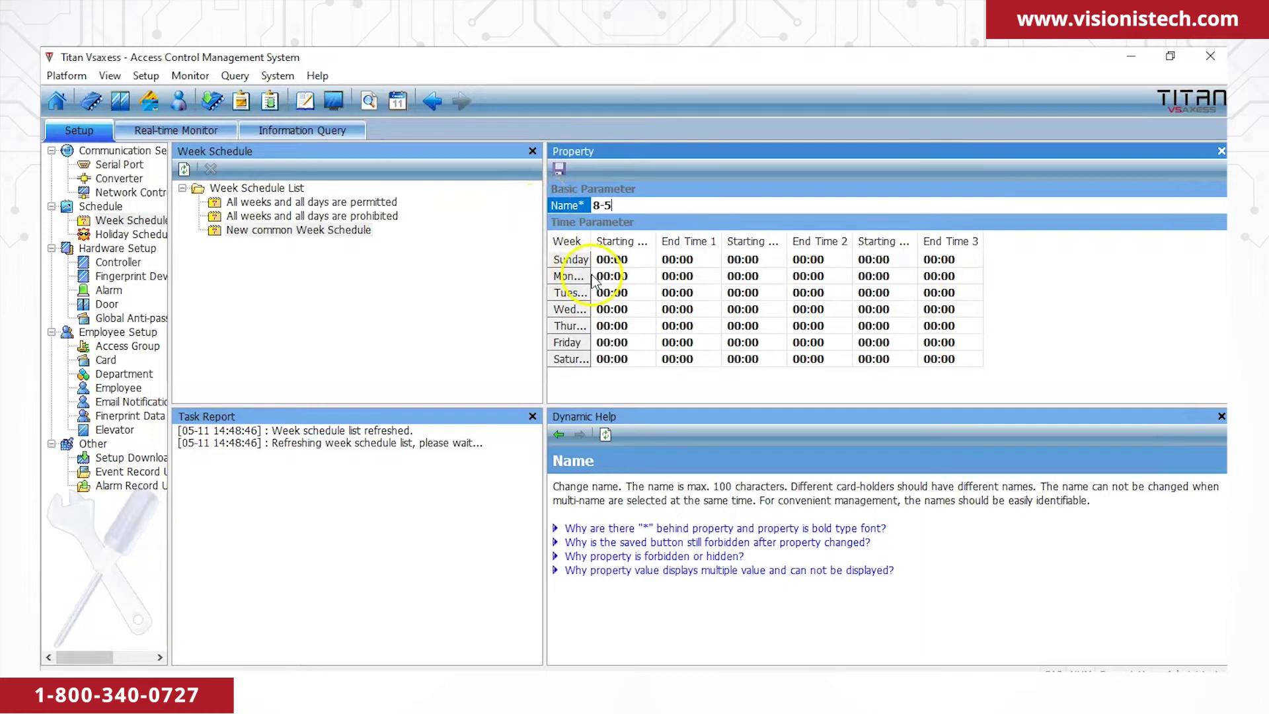
Set Monday to 08:00–17:00 and copy those hours to all days.
click(602, 278)
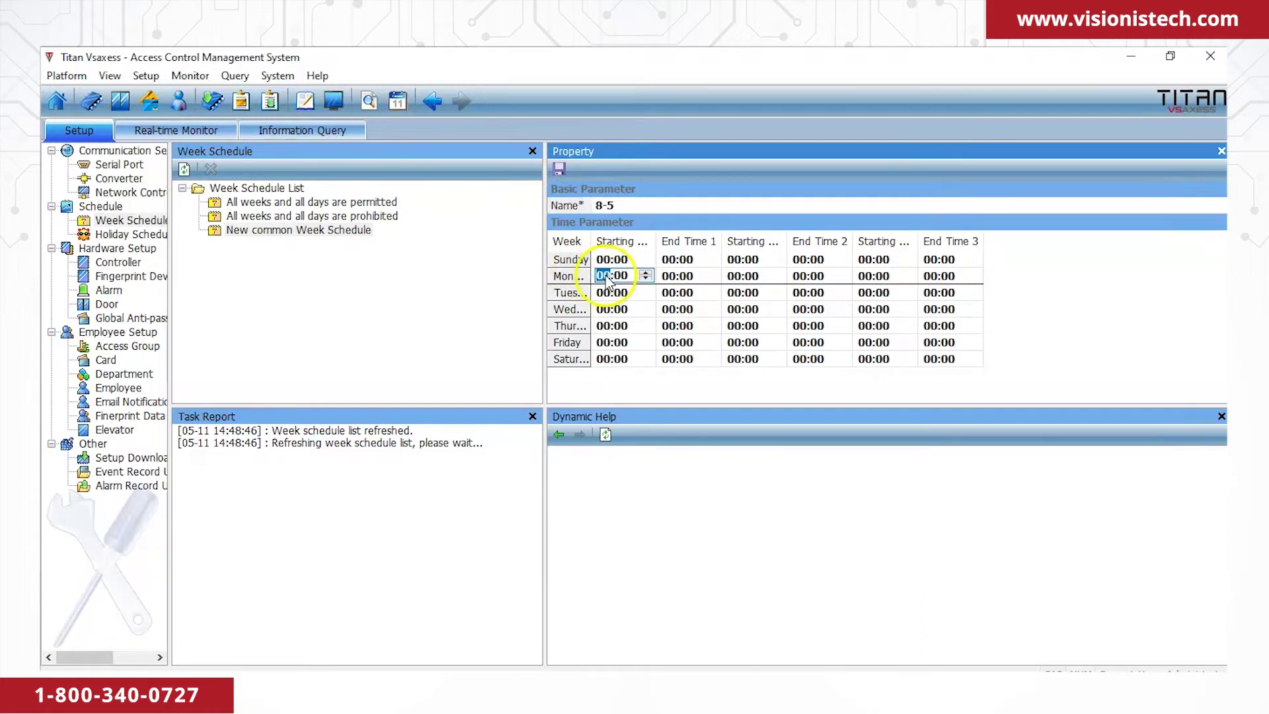
click(680, 278)
text(08)
text(17)
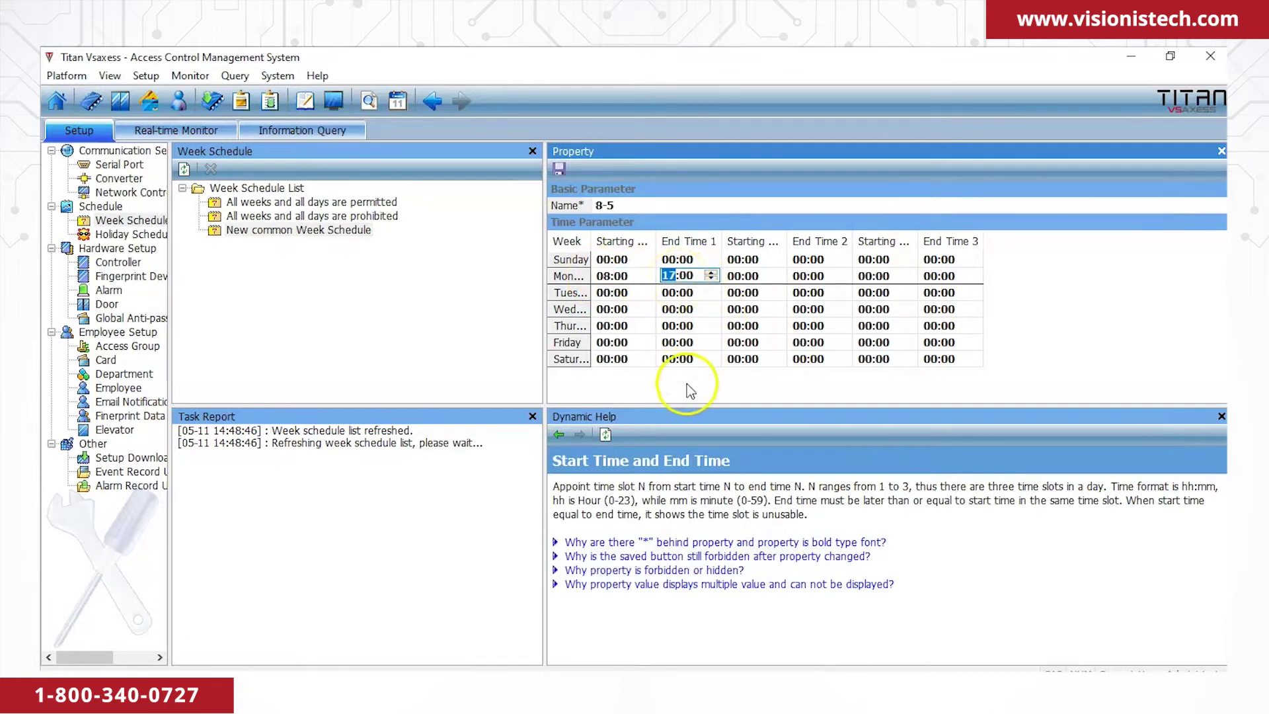
click(688, 387)
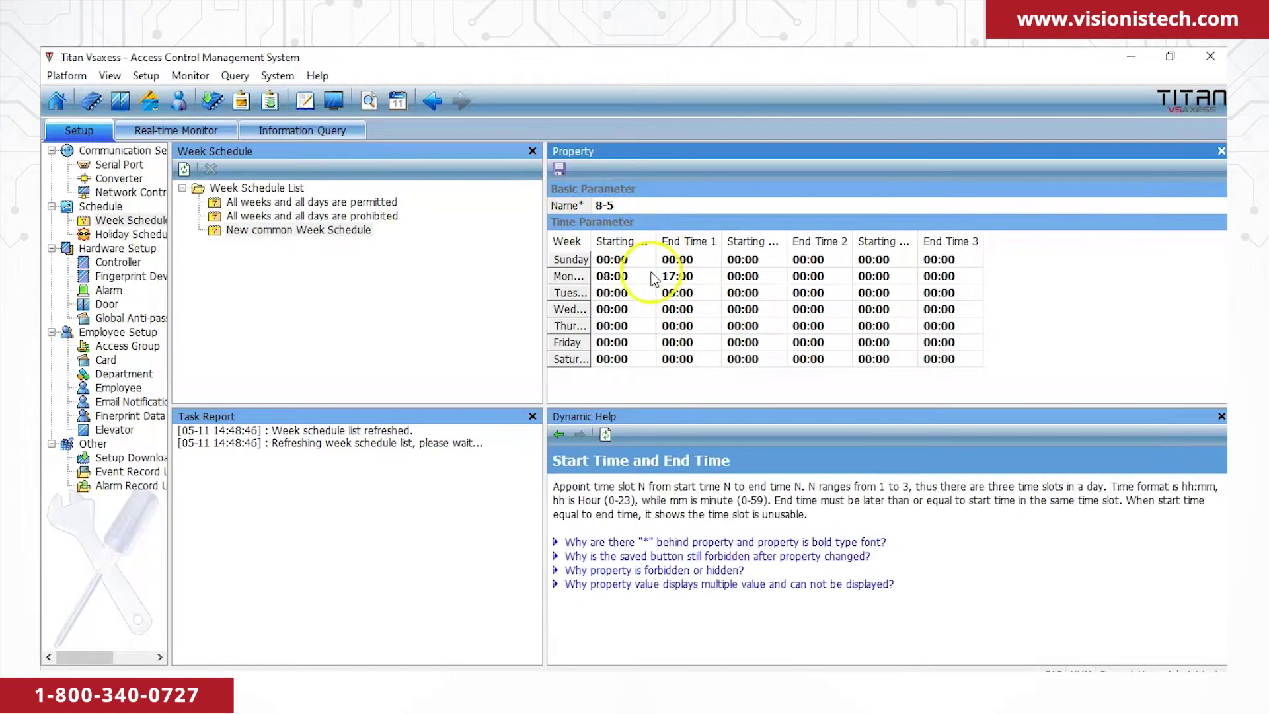
right_click(653, 278)
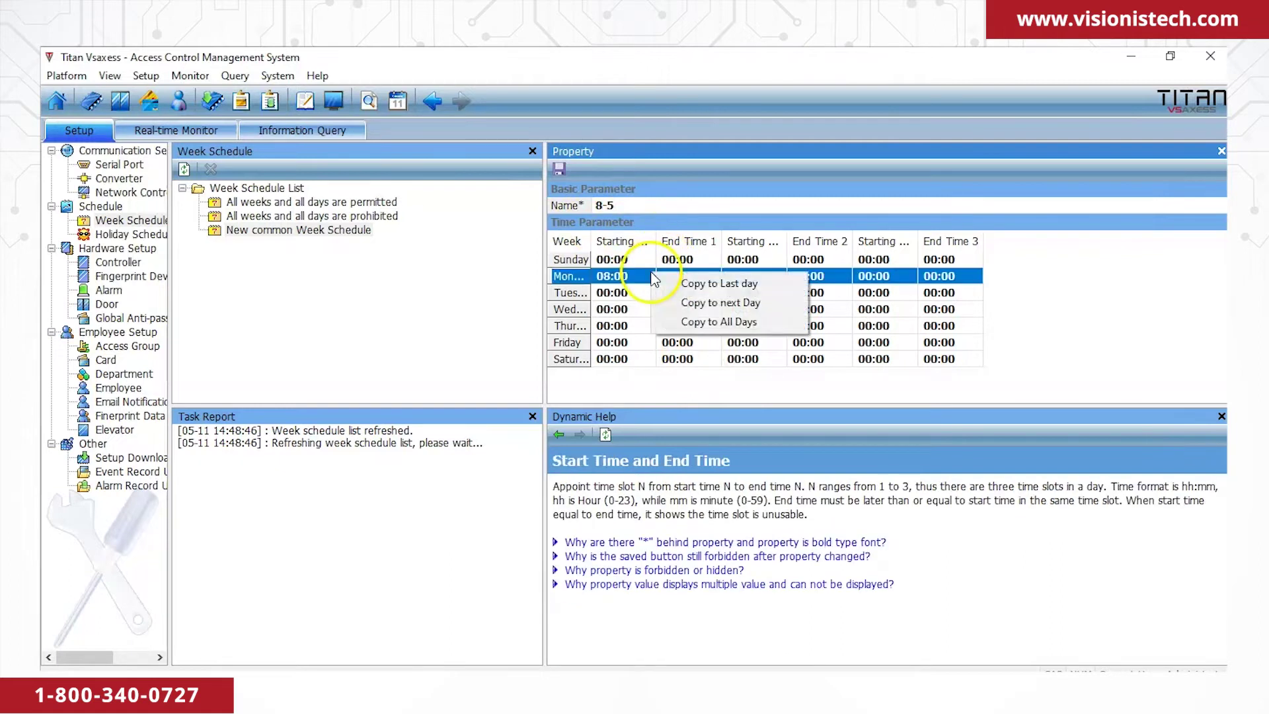
click(706, 329)
Reset Sunday and Saturday to 00:00 and save the 8-5 schedule.
click(612, 259)
click(613, 261)
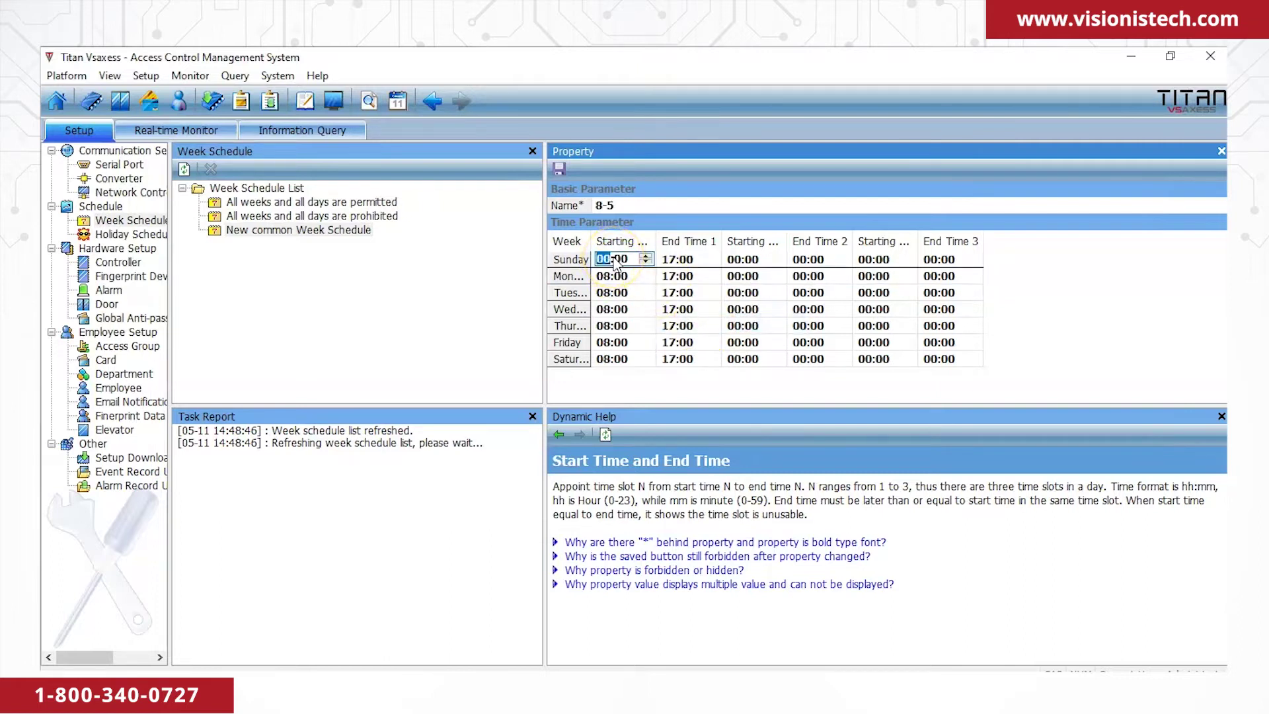
click(674, 259)
text(00)
click(604, 359)
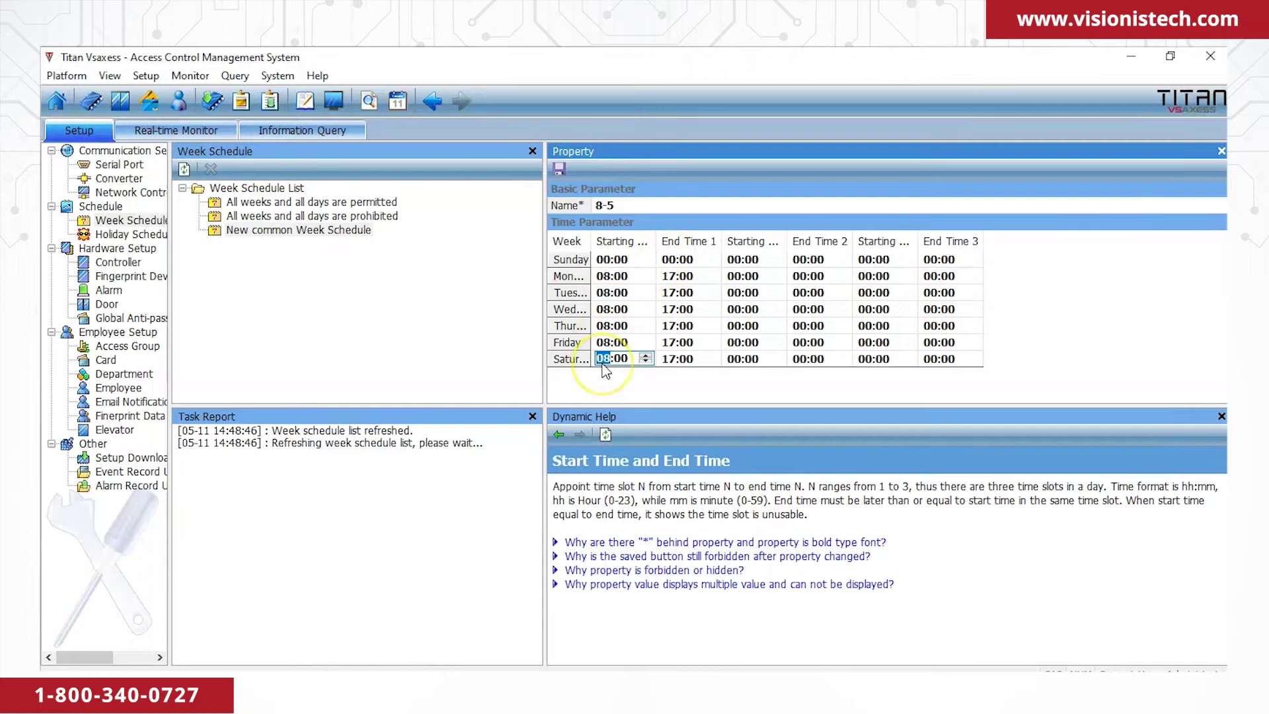
click(674, 359)
text(00)
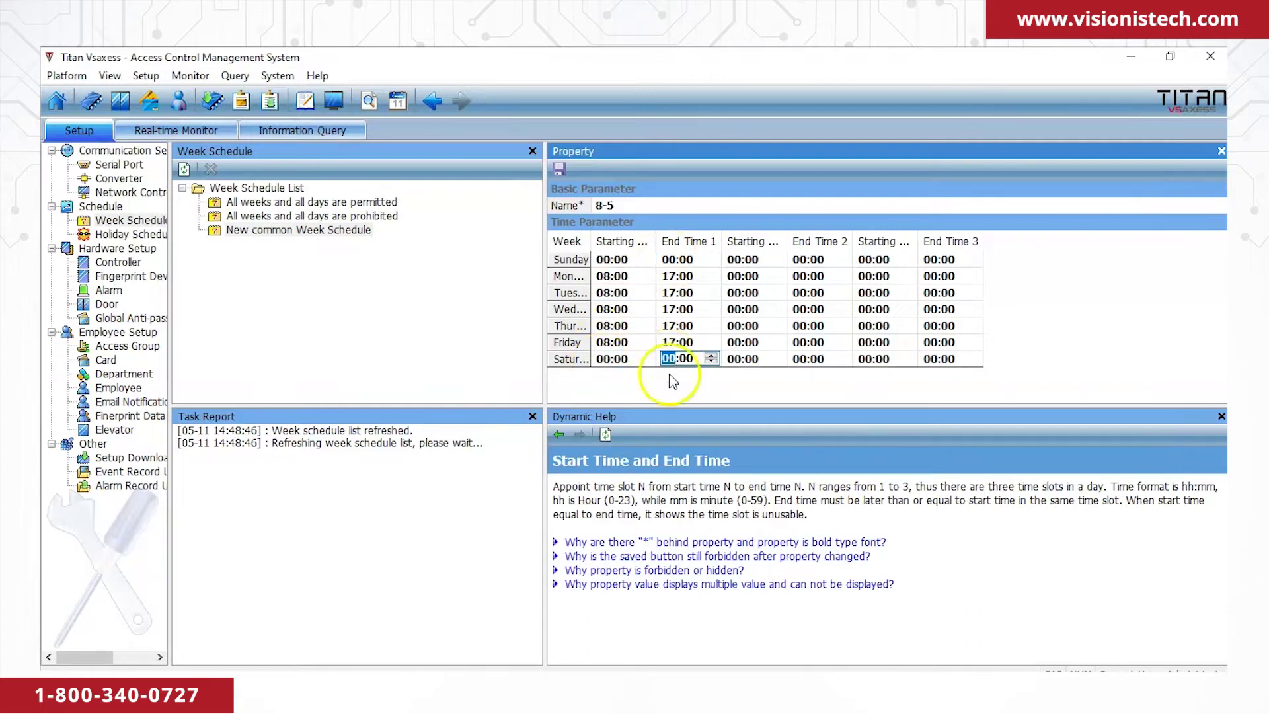
click(552, 241)
click(556, 171)
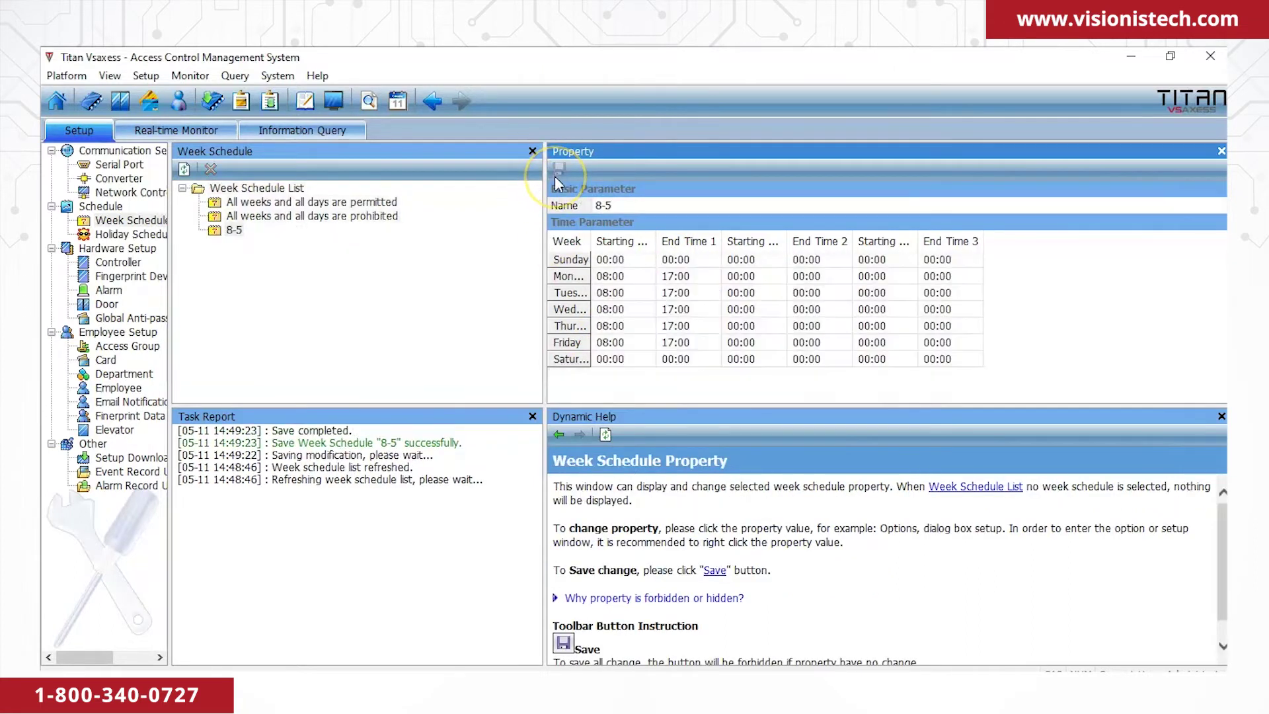
click(119, 247)
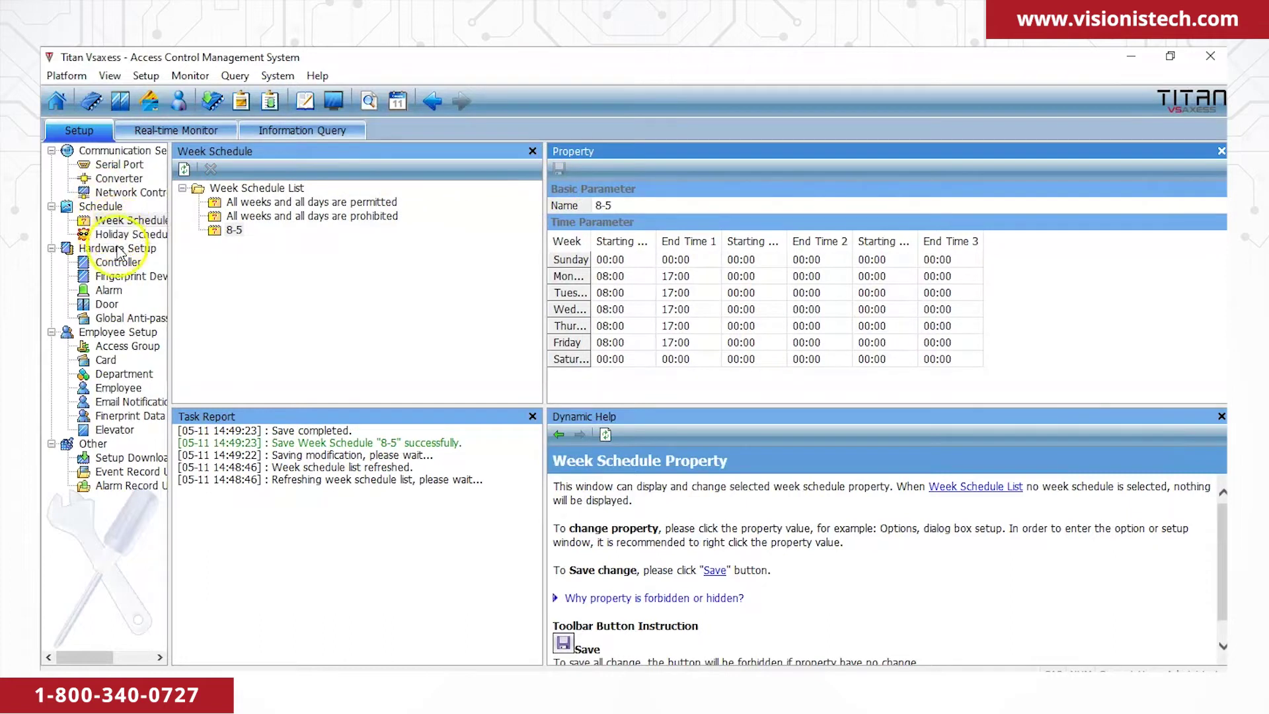
Add a new access group and name it 8-5.
click(116, 345)
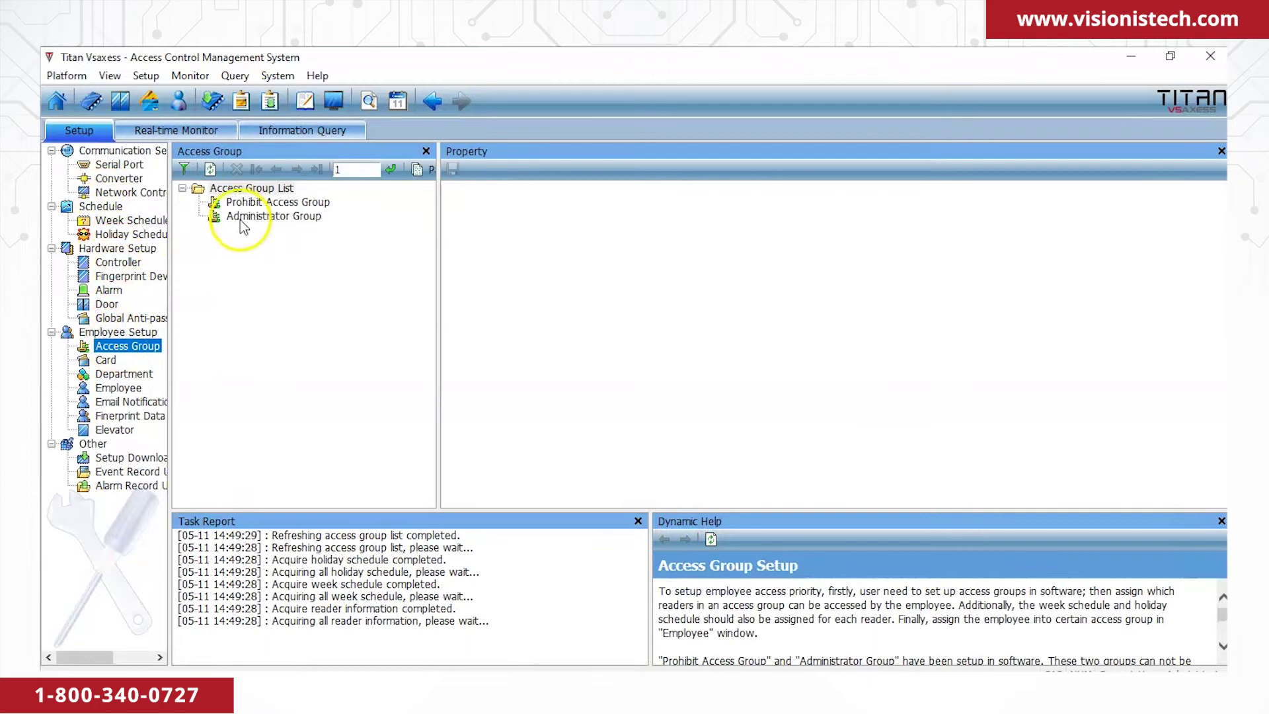
right_click(239, 251)
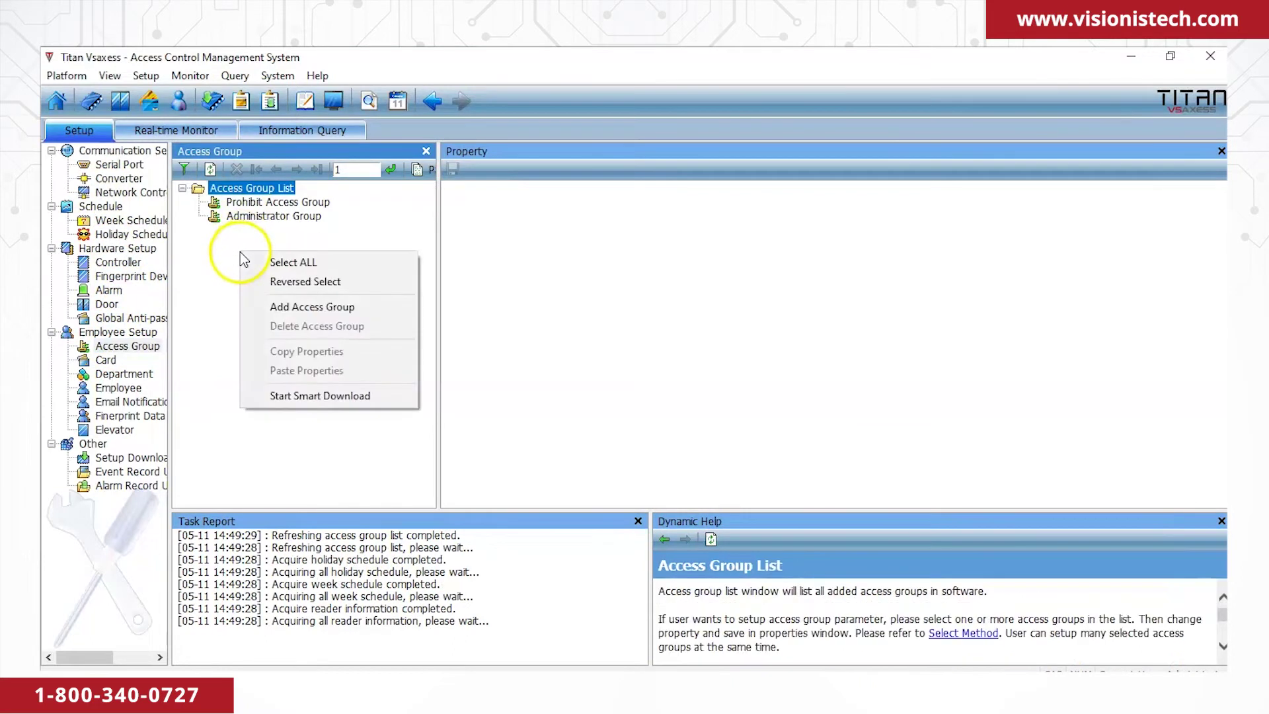
click(277, 307)
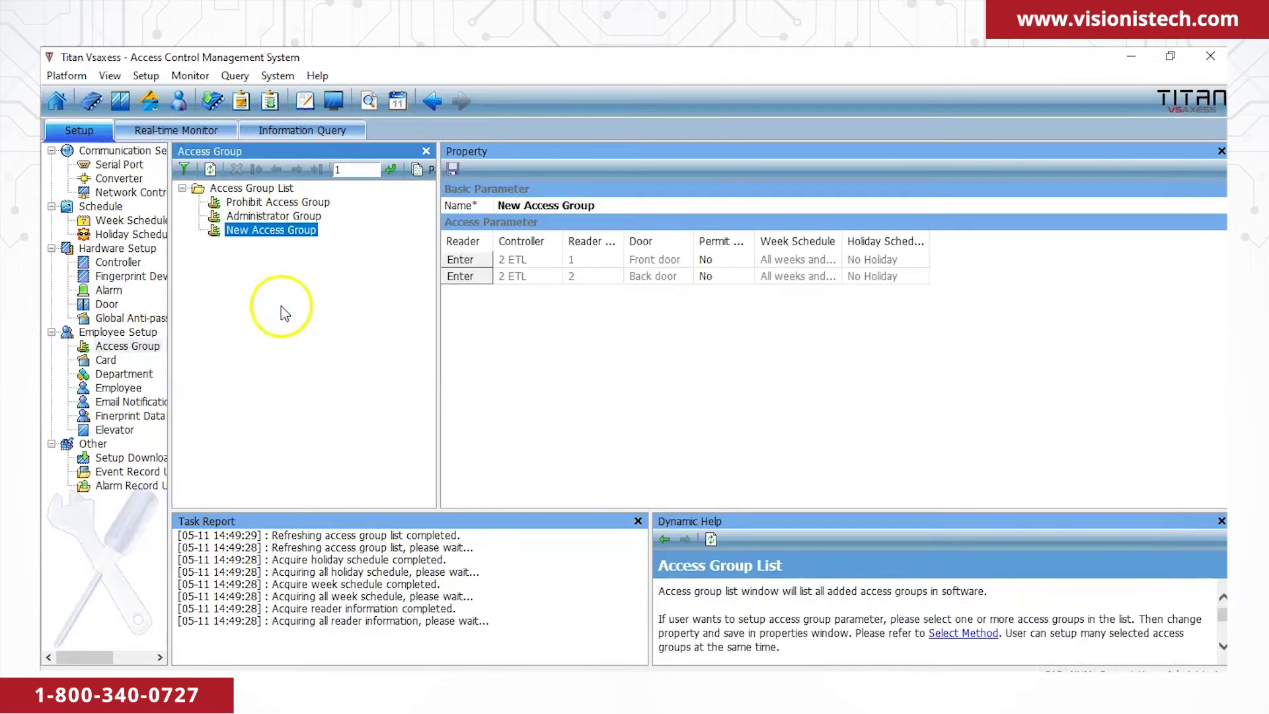
click(608, 205)
drag(609, 205, 429, 194)
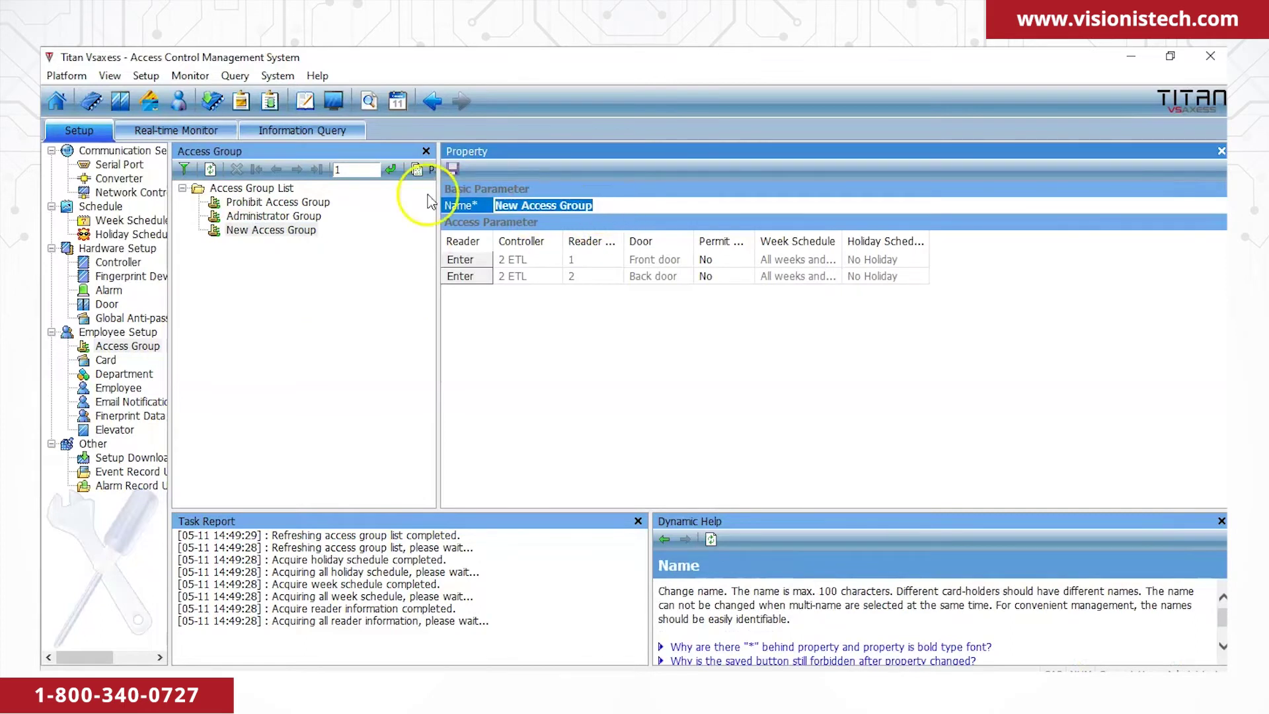
text(8-5)
click(487, 334)
Permit the Front door on the 8-5 week schedule, leave Back door at No, and save.
click(731, 265)
click(731, 262)
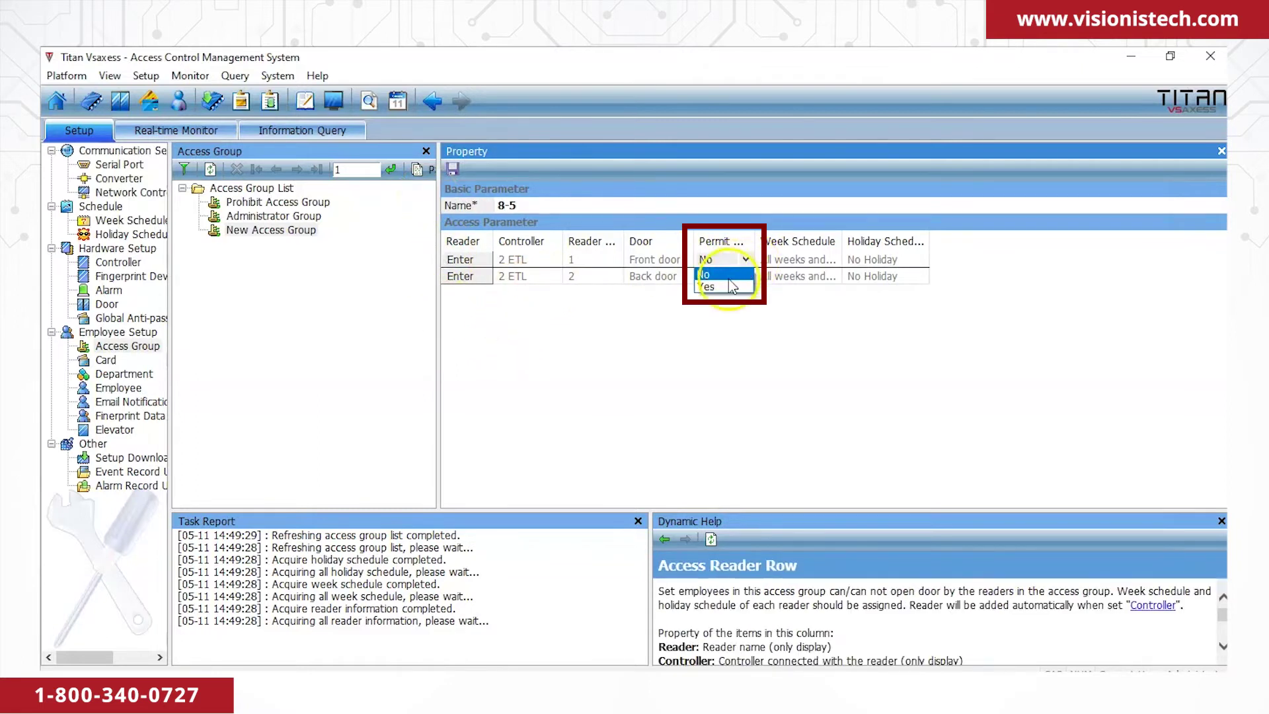
click(732, 286)
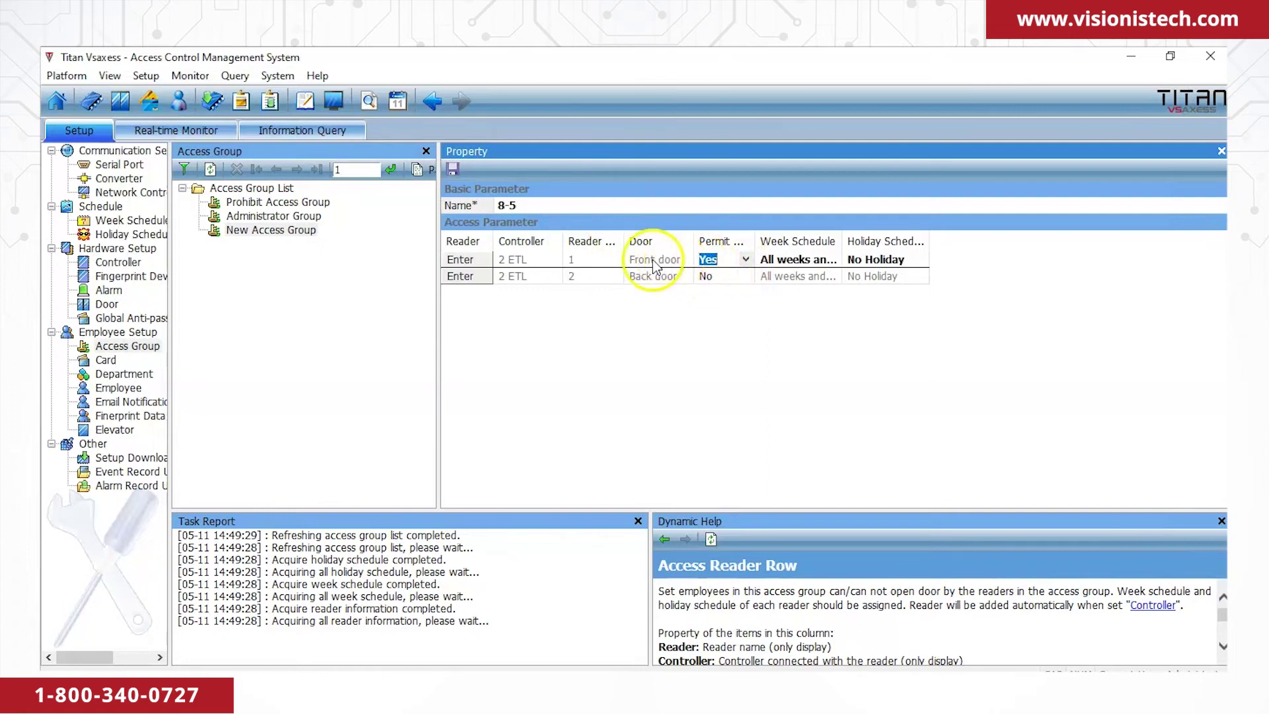
click(717, 278)
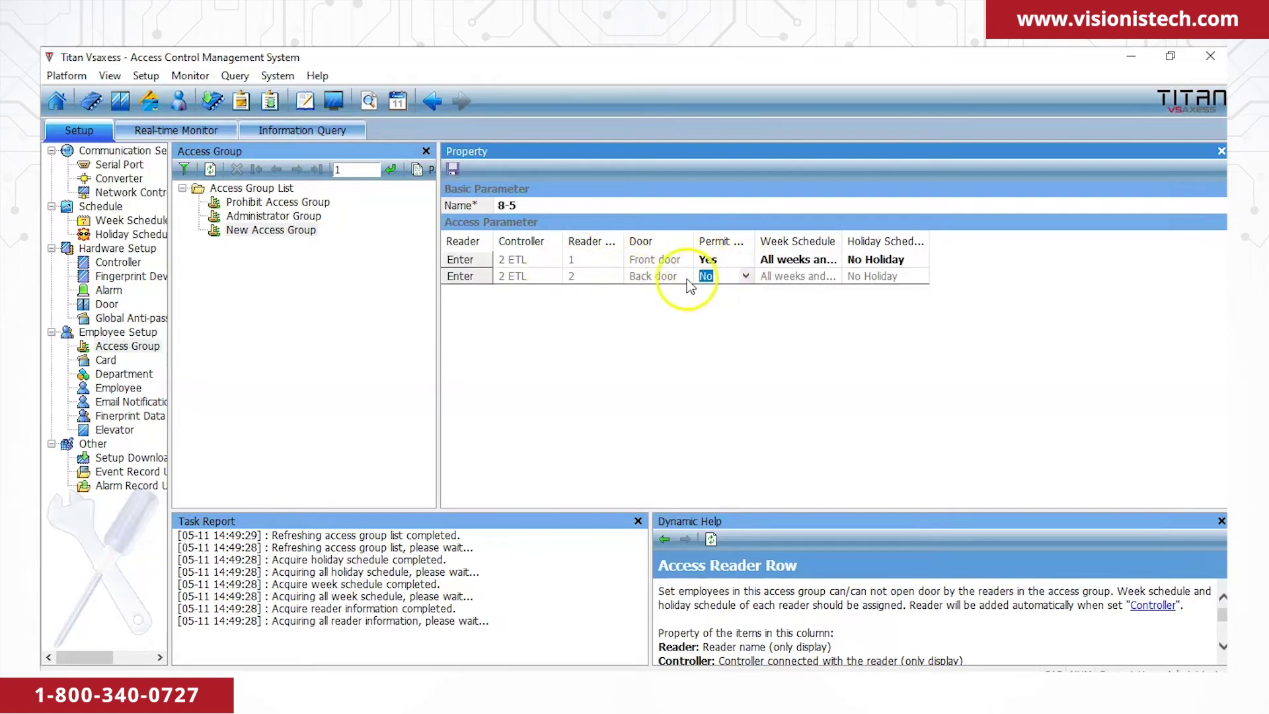
click(773, 317)
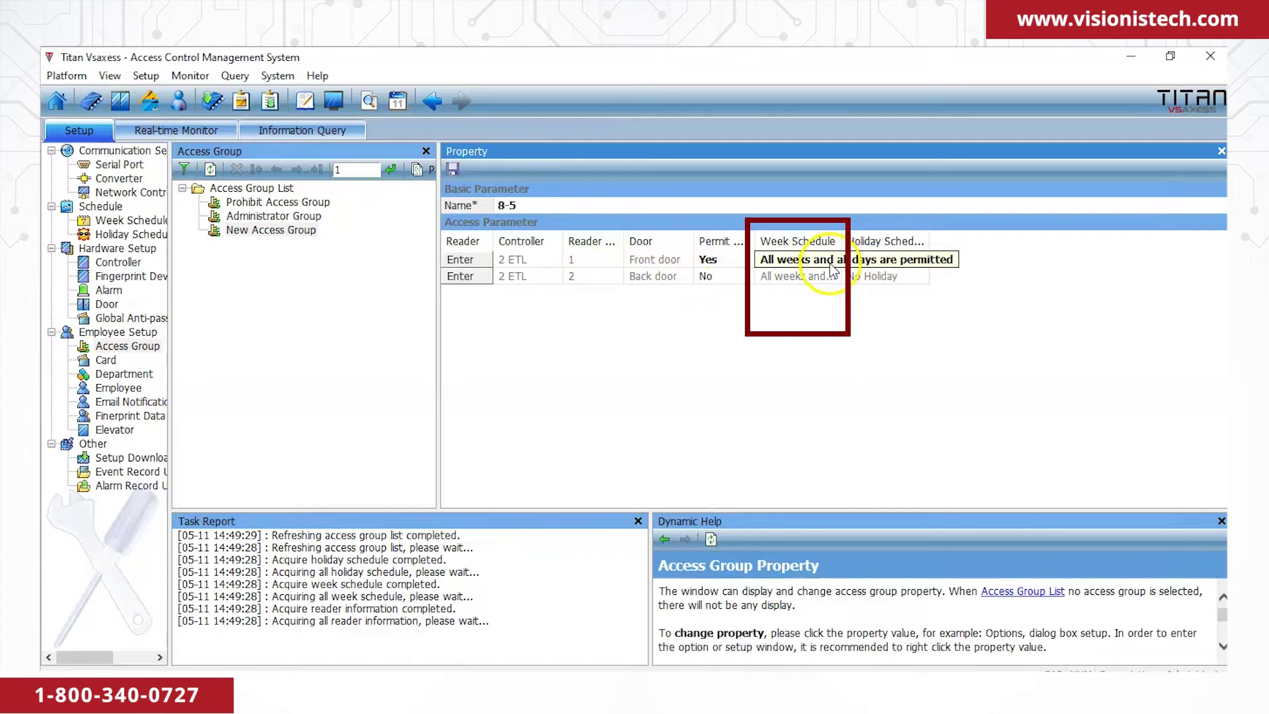
click(831, 270)
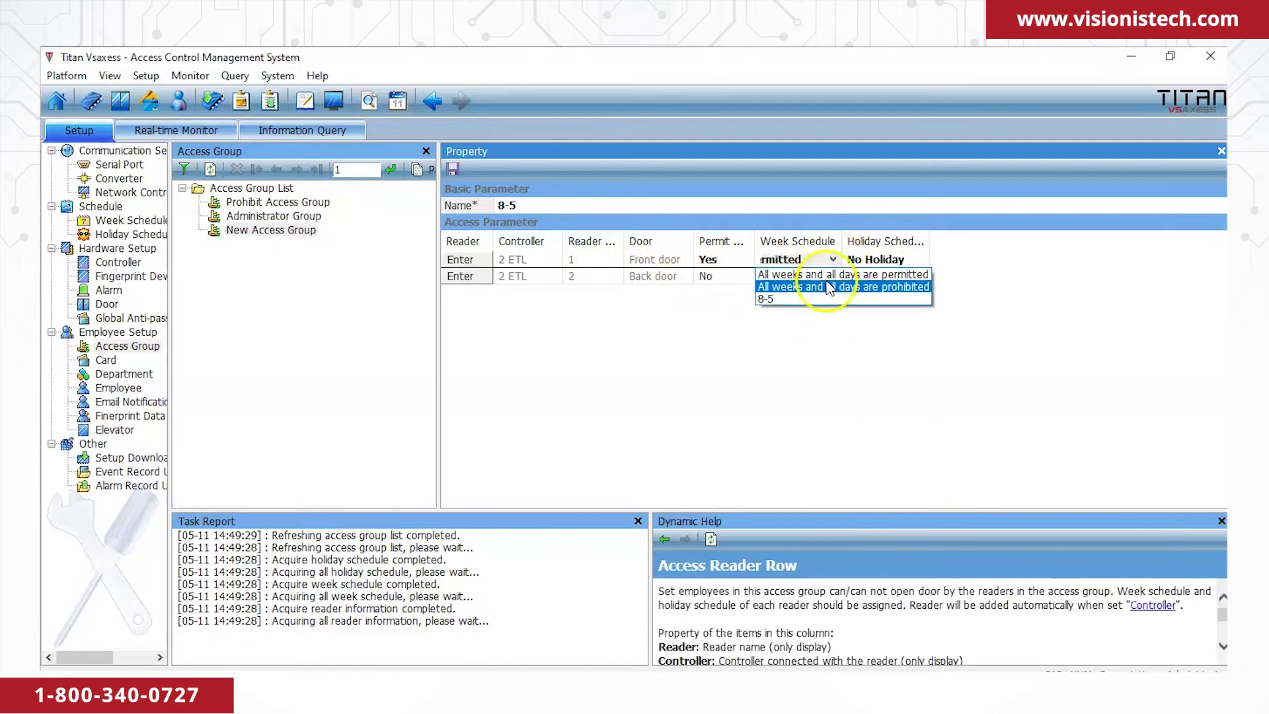
click(818, 305)
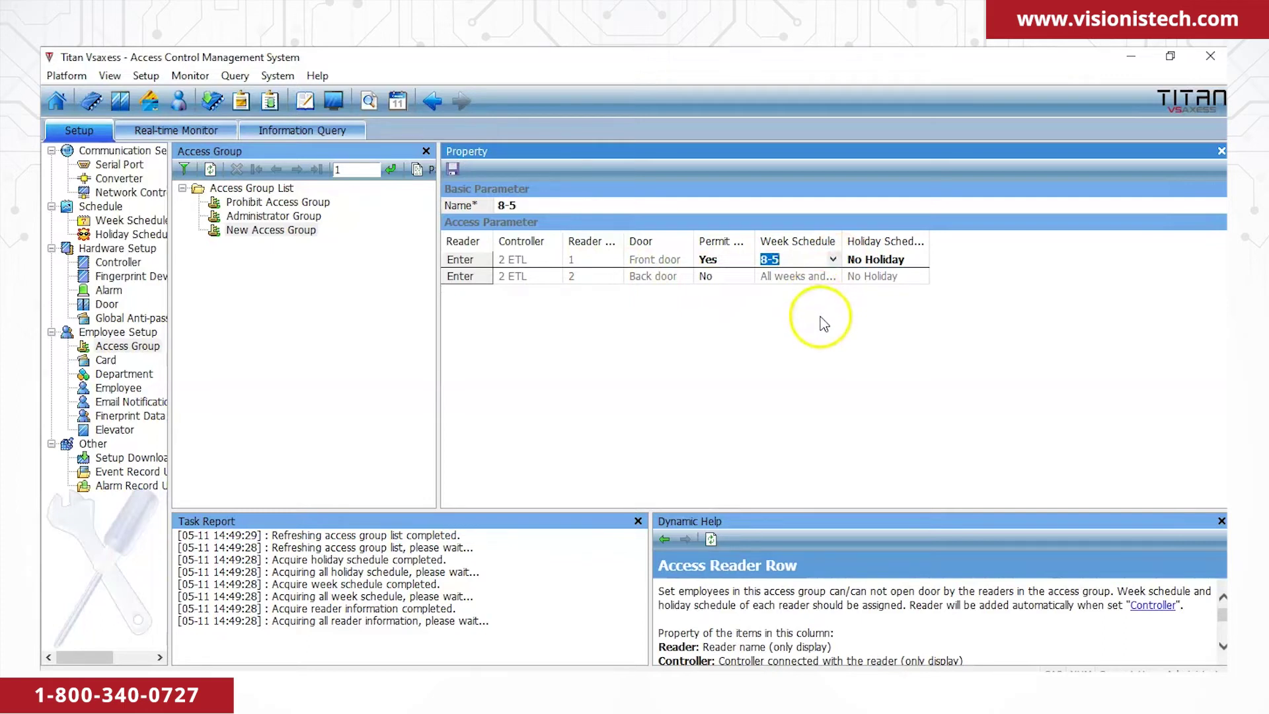
click(819, 319)
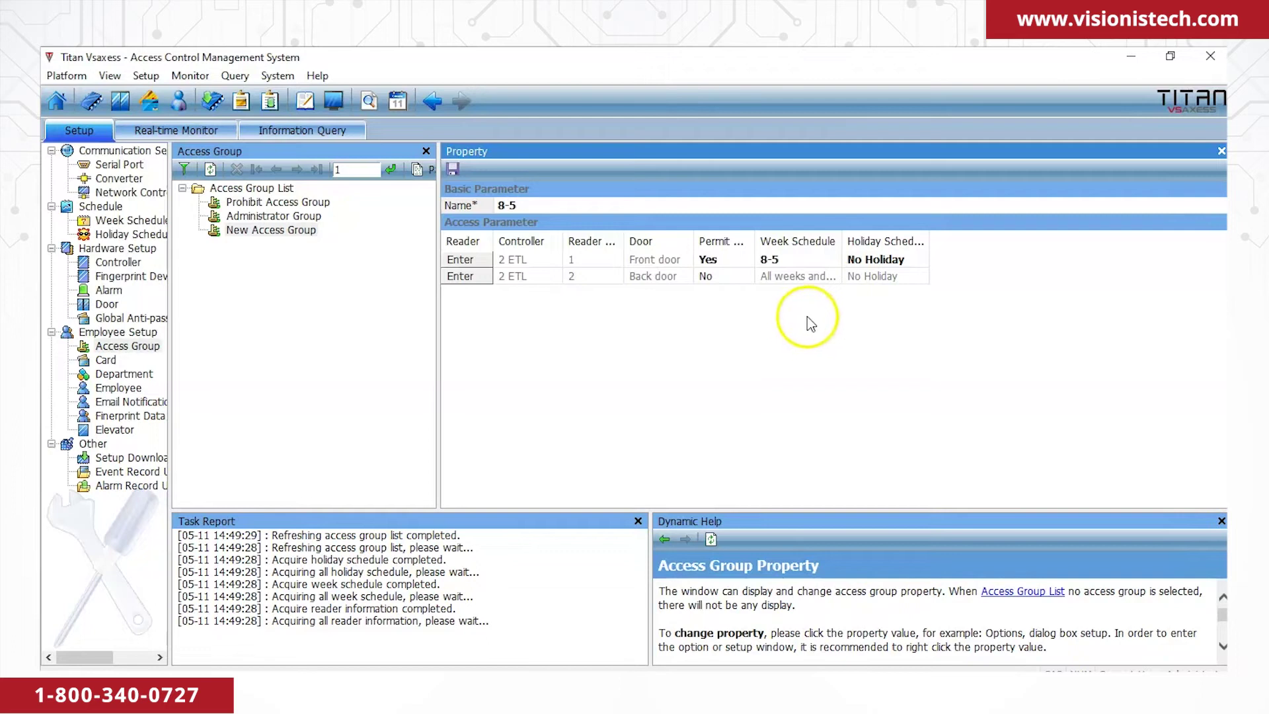
click(460, 169)
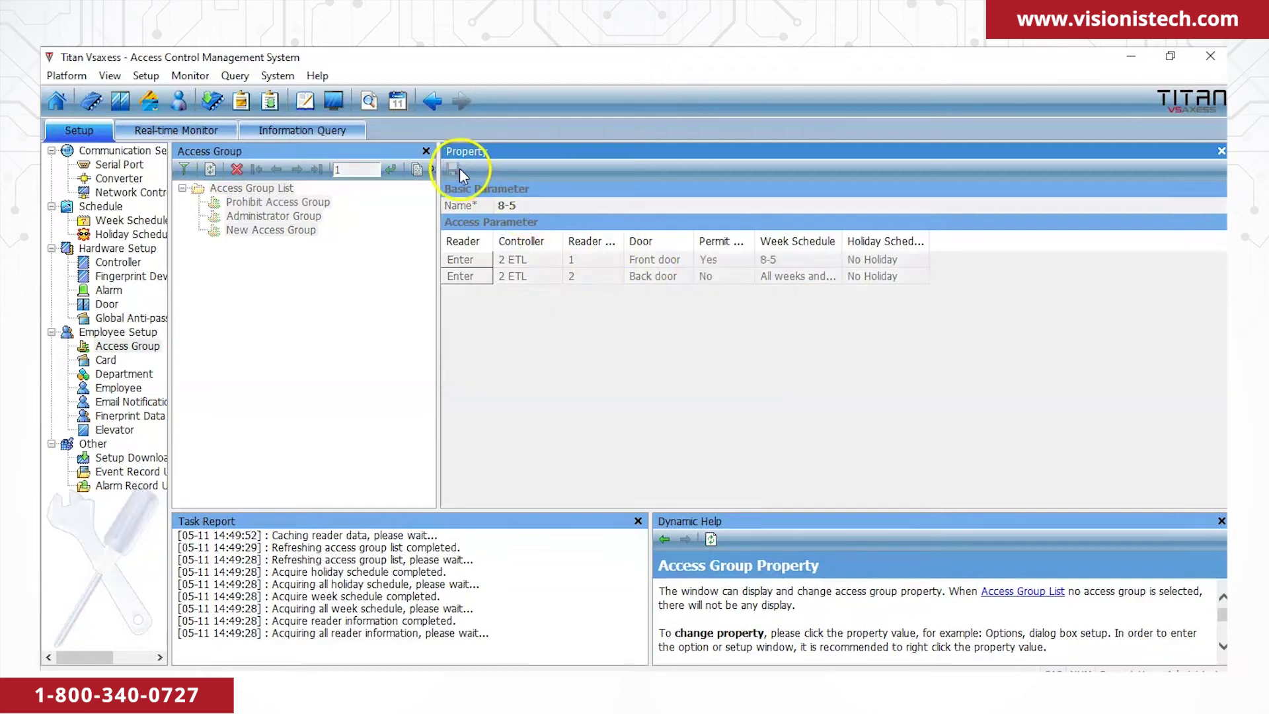
click(343, 291)
click(119, 387)
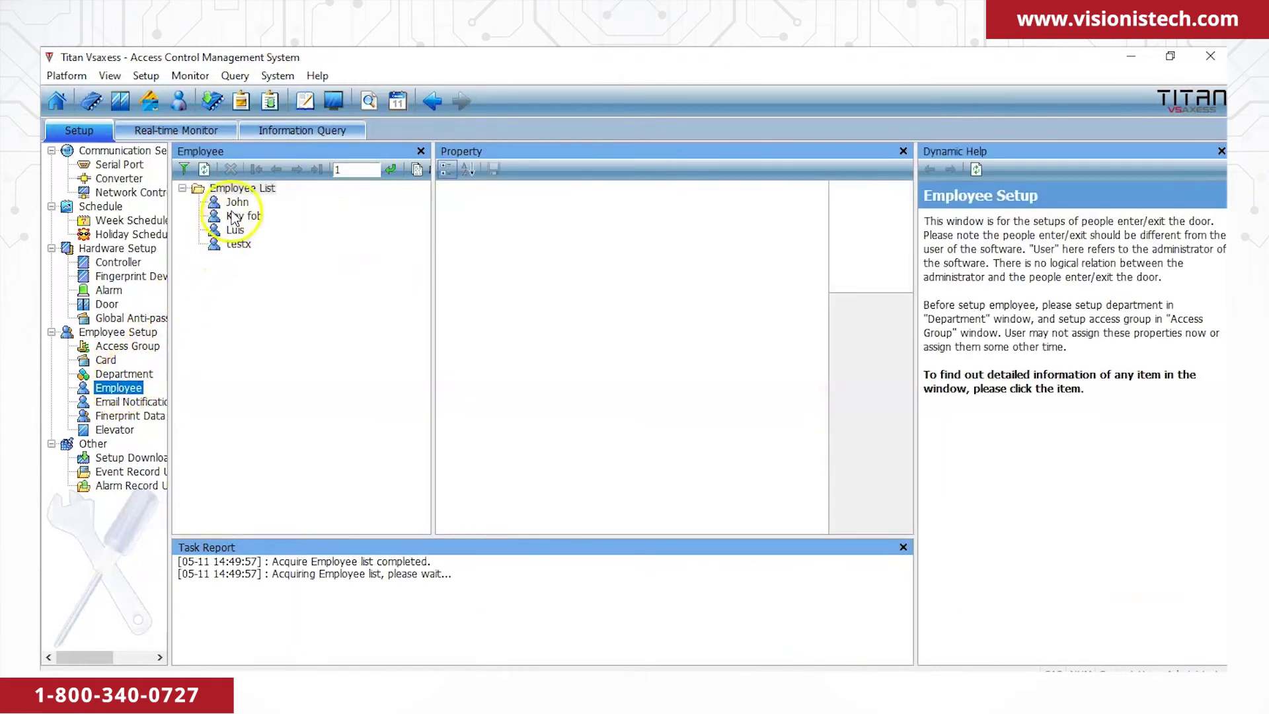
Assign access group 8-5 to the Key fob employee and save.
click(237, 202)
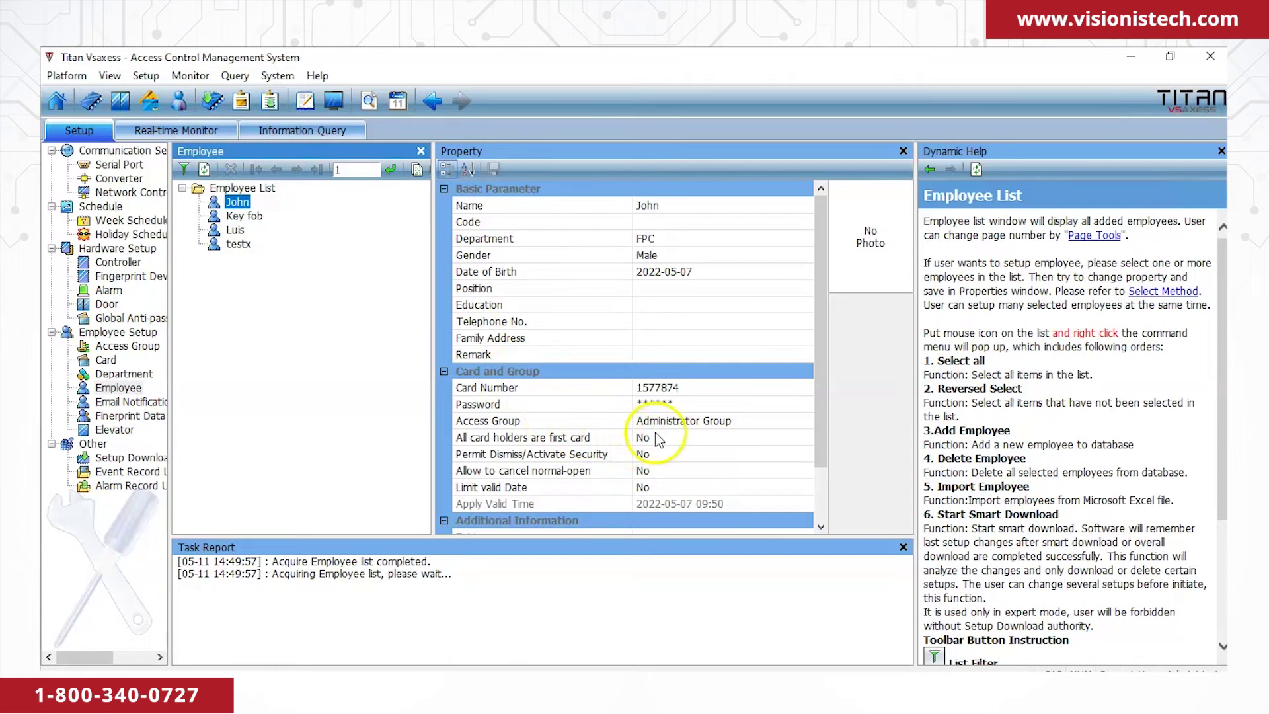
click(244, 216)
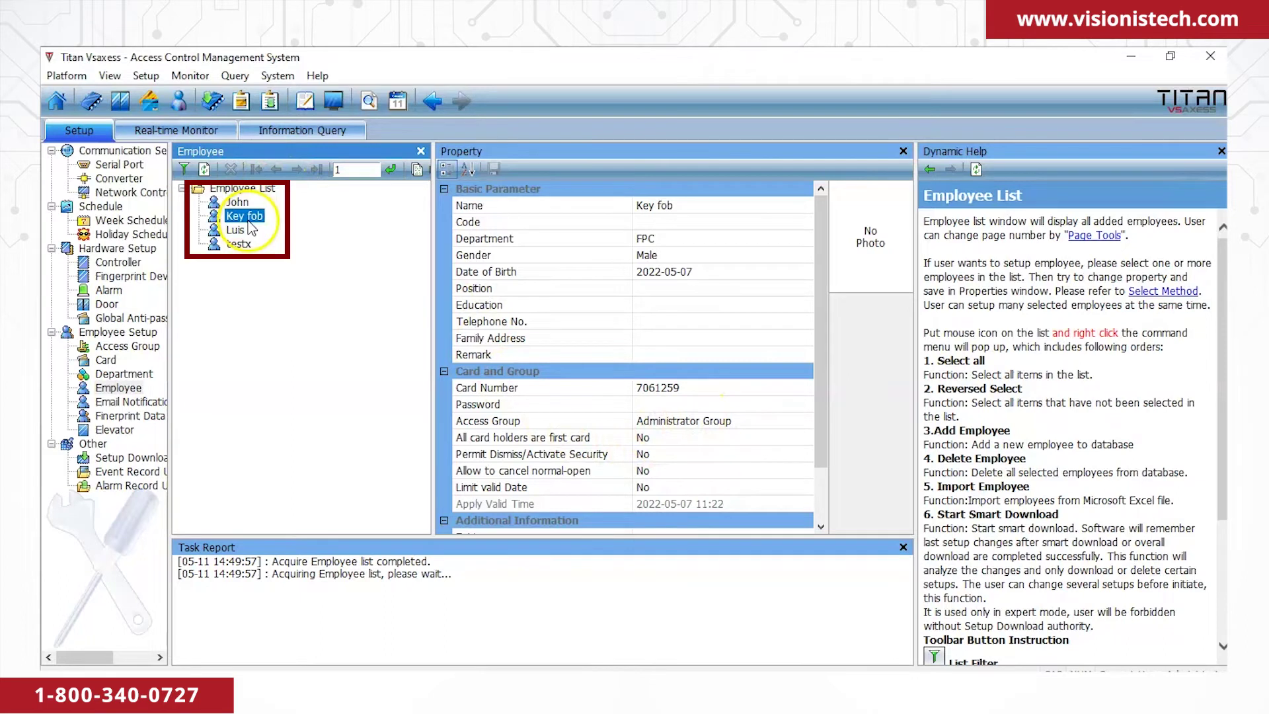
click(766, 421)
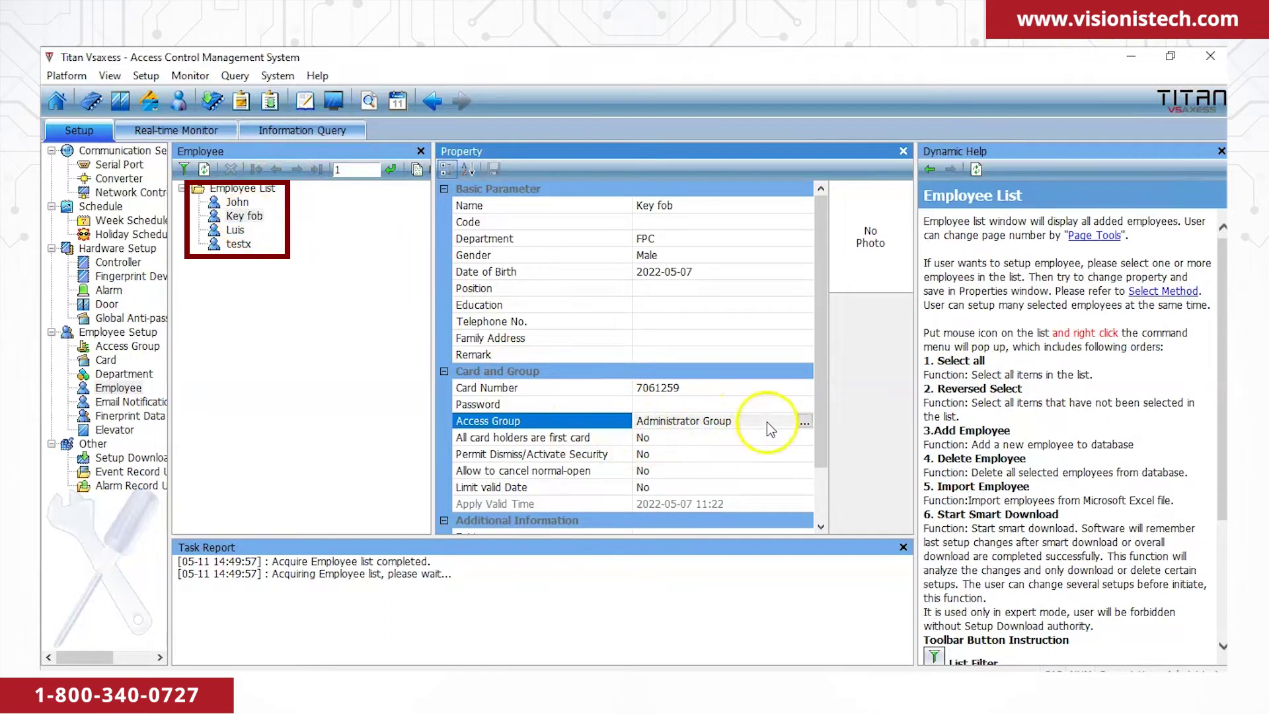
click(804, 421)
click(524, 264)
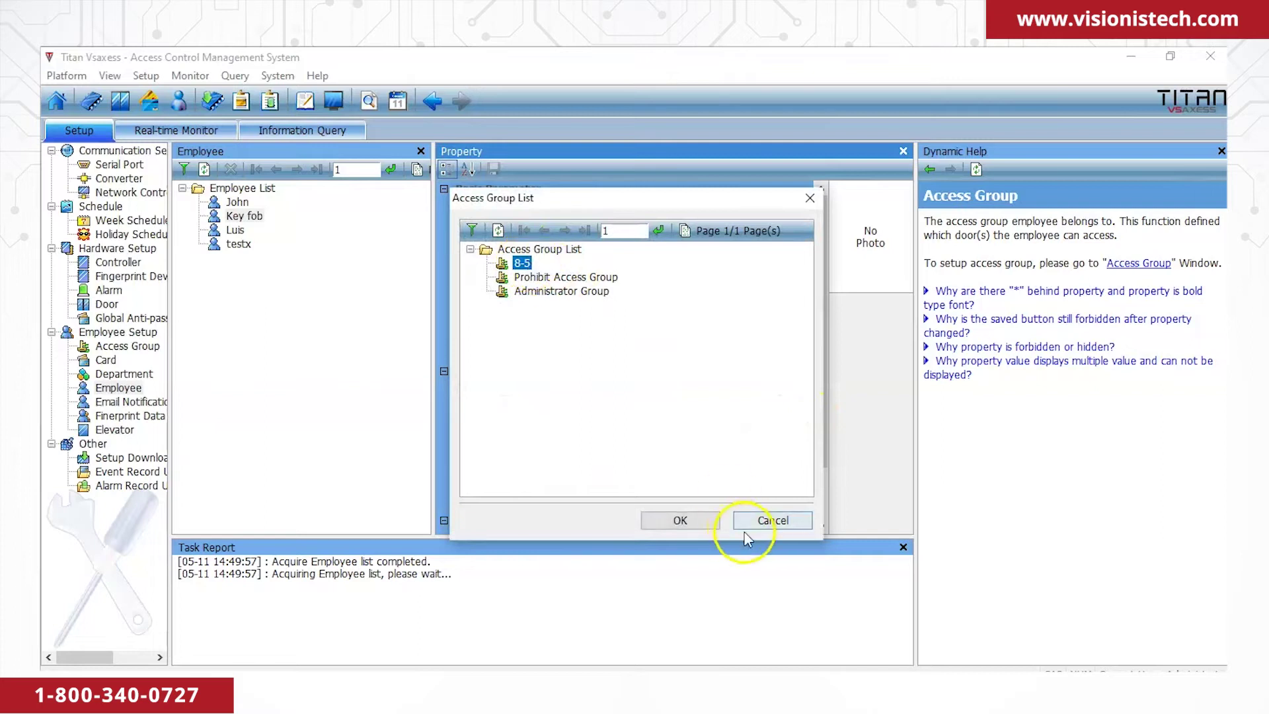
click(711, 522)
click(494, 169)
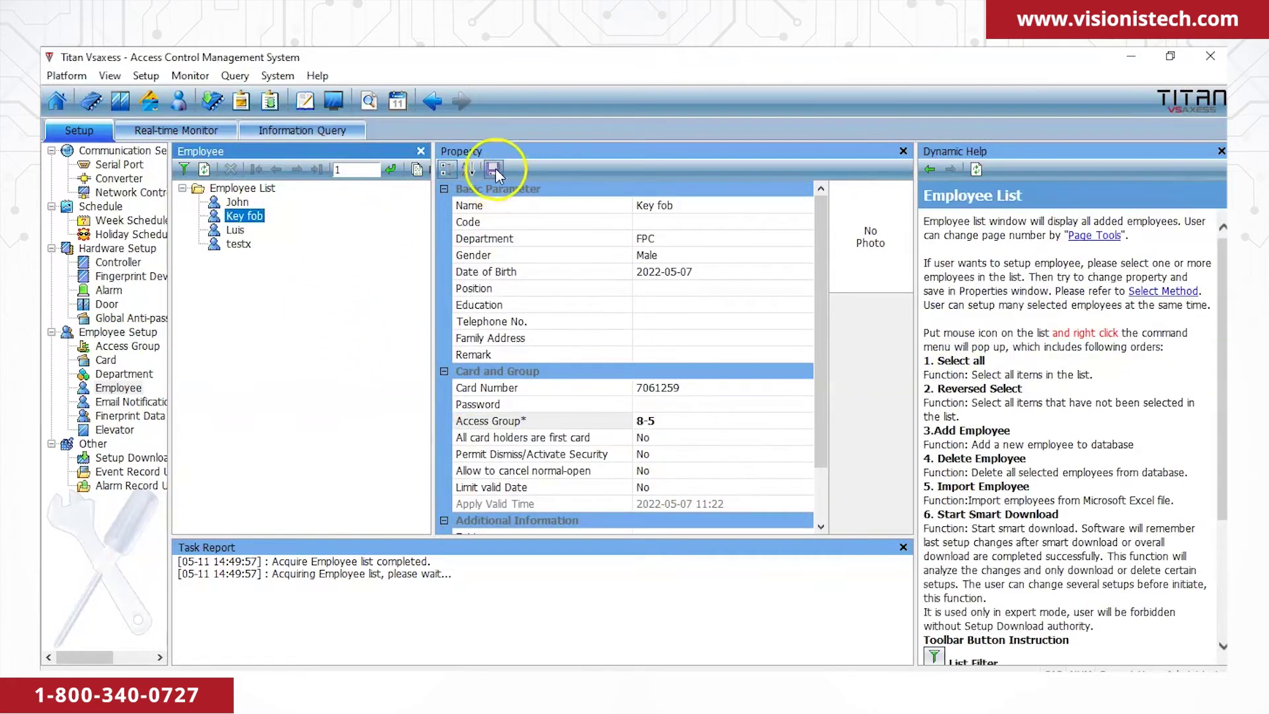
Assign access group 8-5 to the third employee in the list and save.
click(235, 230)
click(784, 422)
click(804, 421)
click(522, 263)
click(707, 519)
click(492, 169)
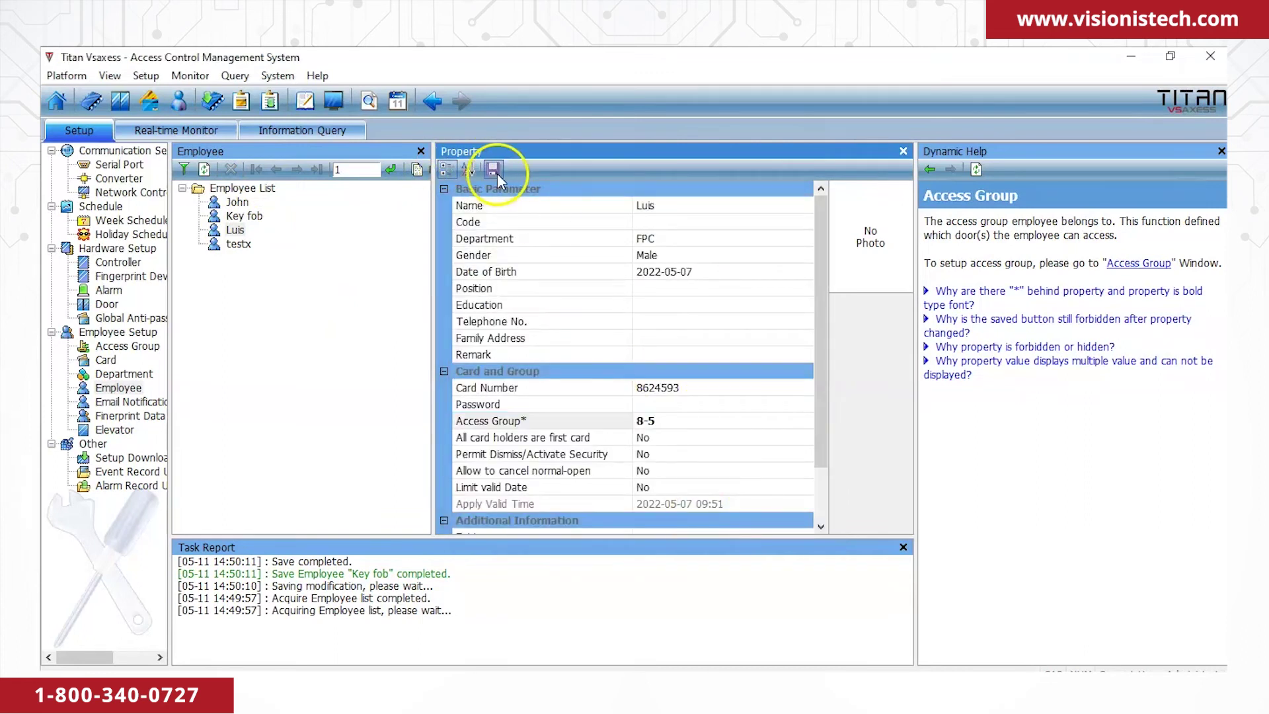
Assign access group 8-5 to the testx employee and save.
click(238, 243)
click(753, 426)
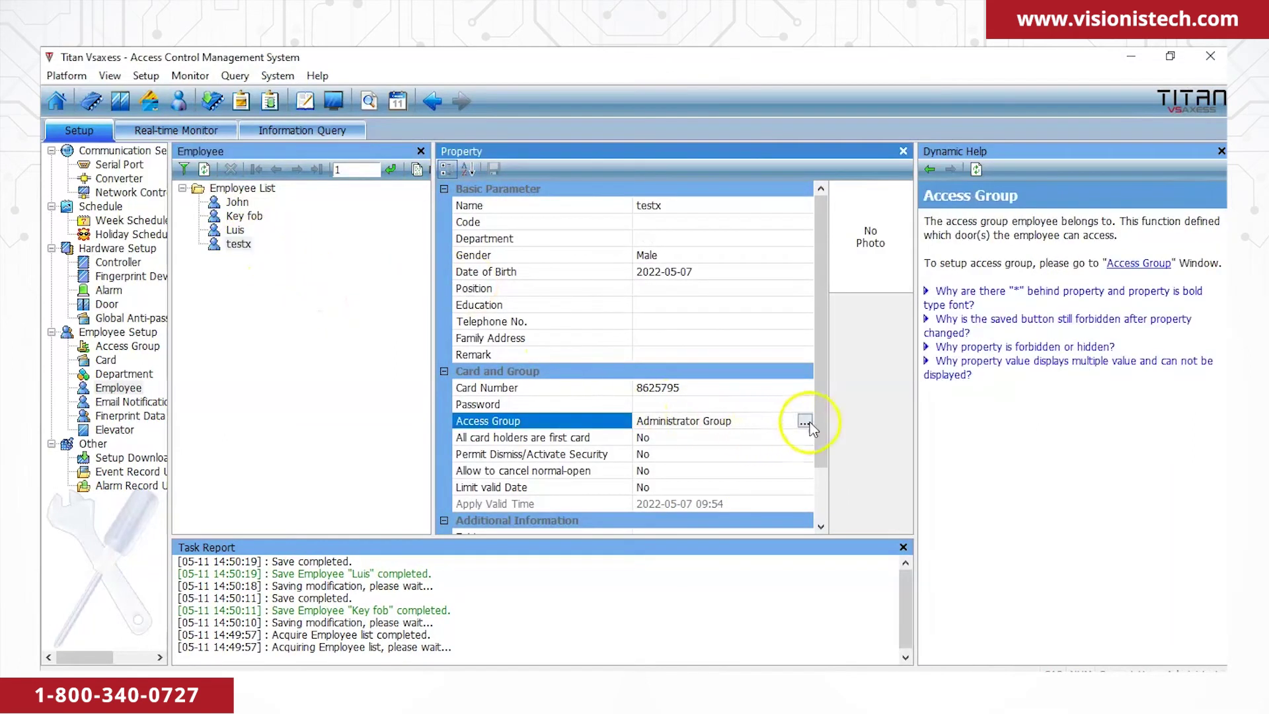
click(804, 421)
click(522, 263)
click(680, 520)
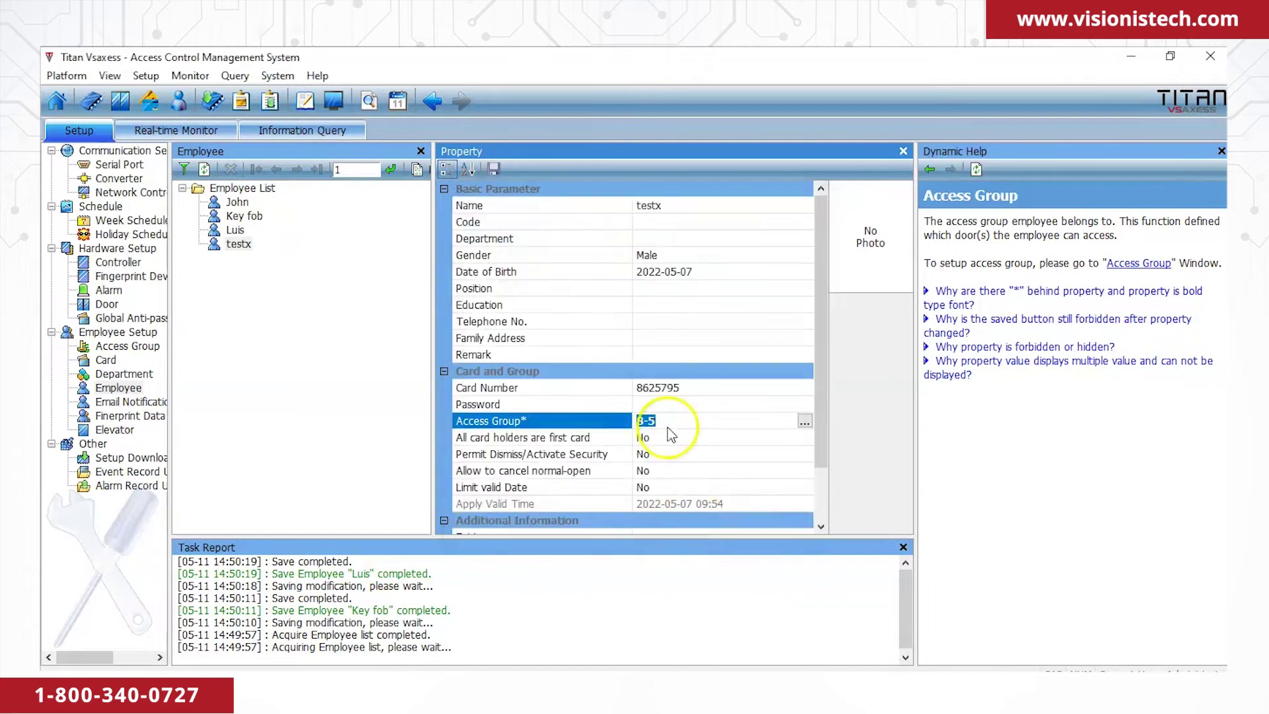
click(493, 171)
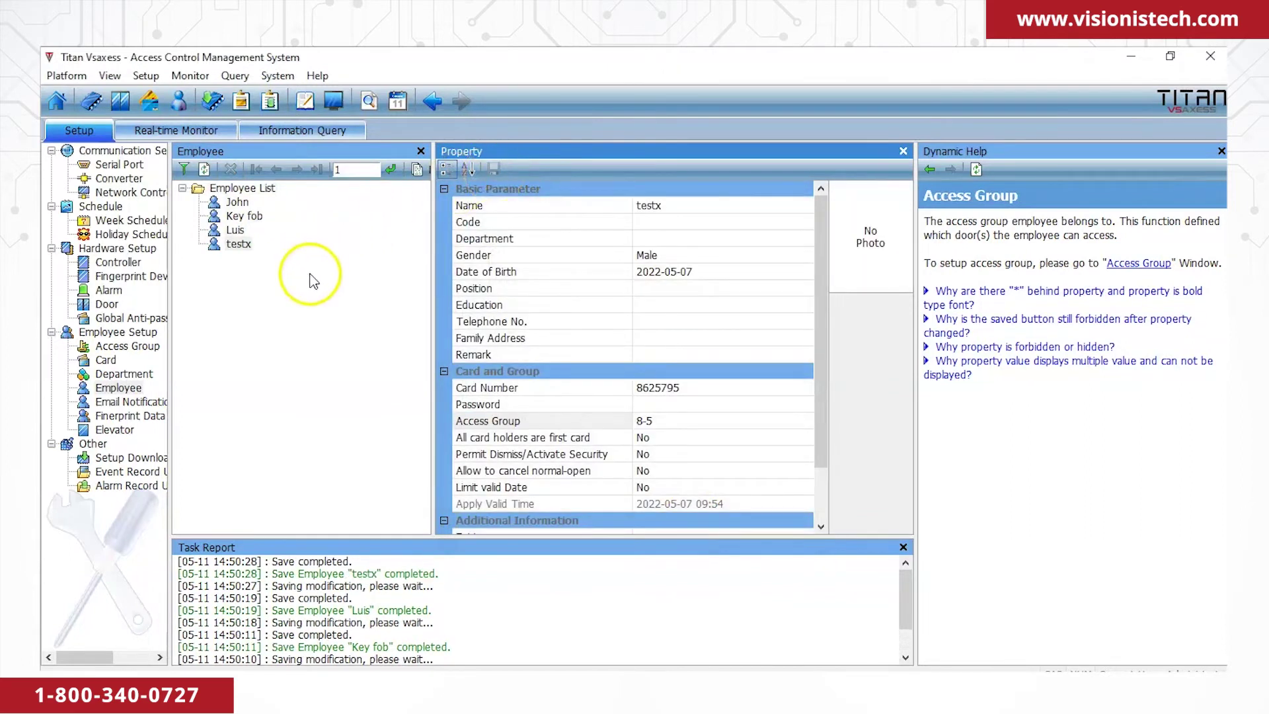
click(264, 317)
click(152, 458)
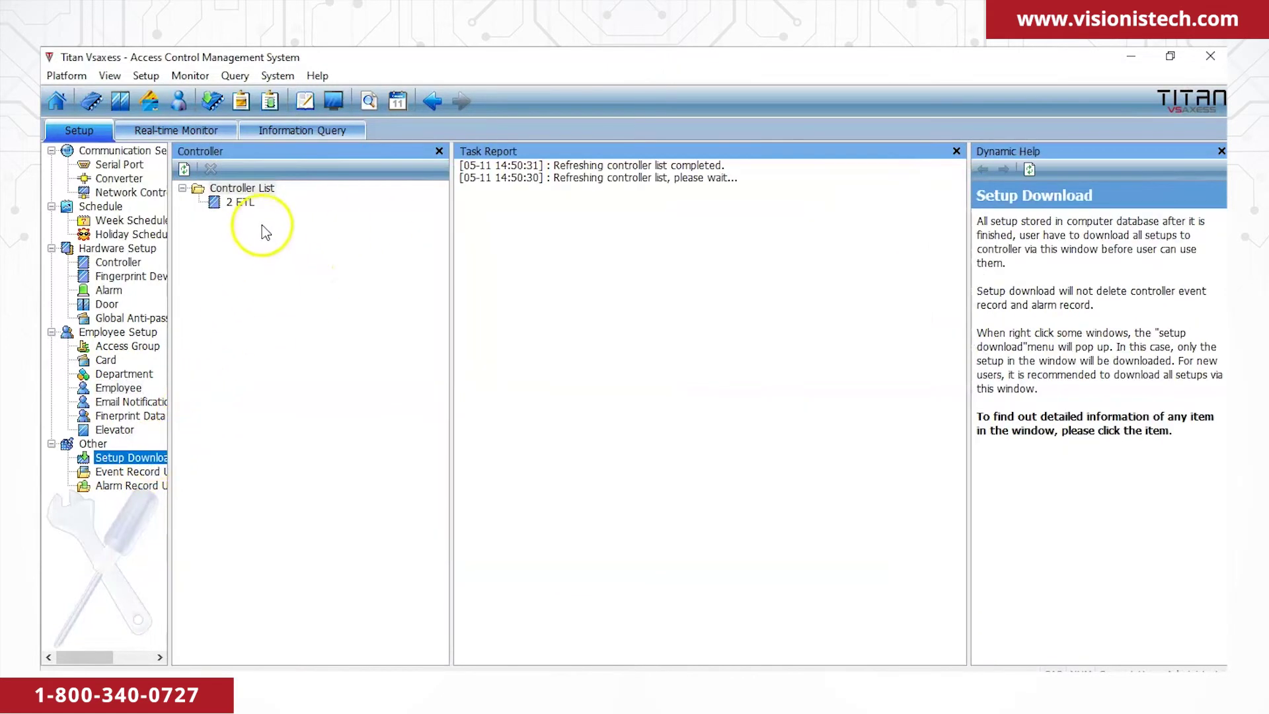
Smart-download the saved setup to the 2 ETL controller.
right_click(248, 210)
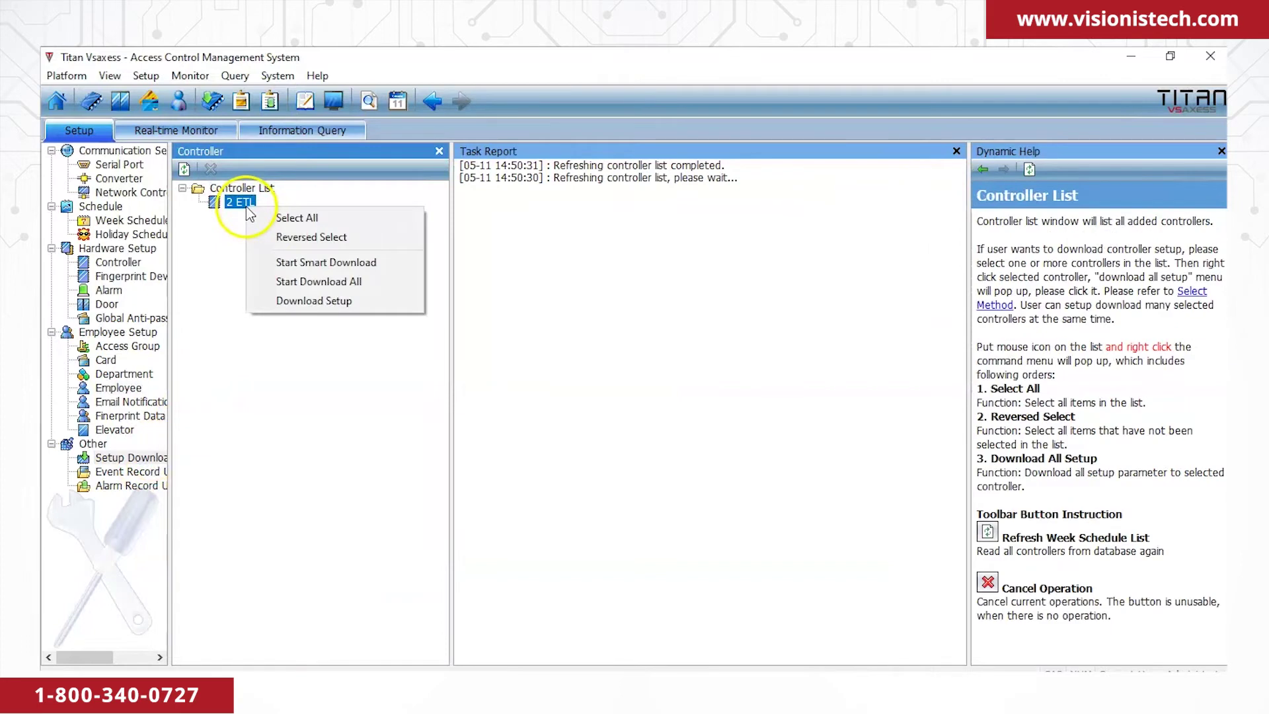
click(297, 261)
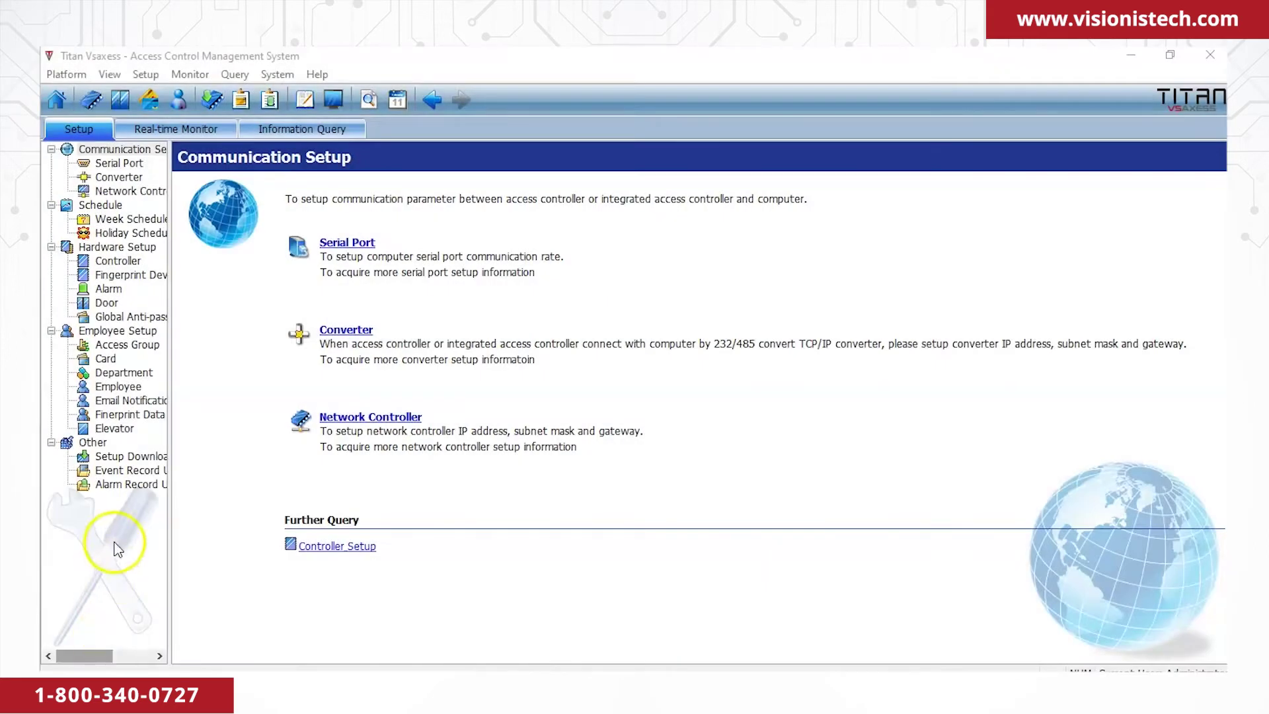
Add a new common week schedule and name it 12-1.
click(123, 222)
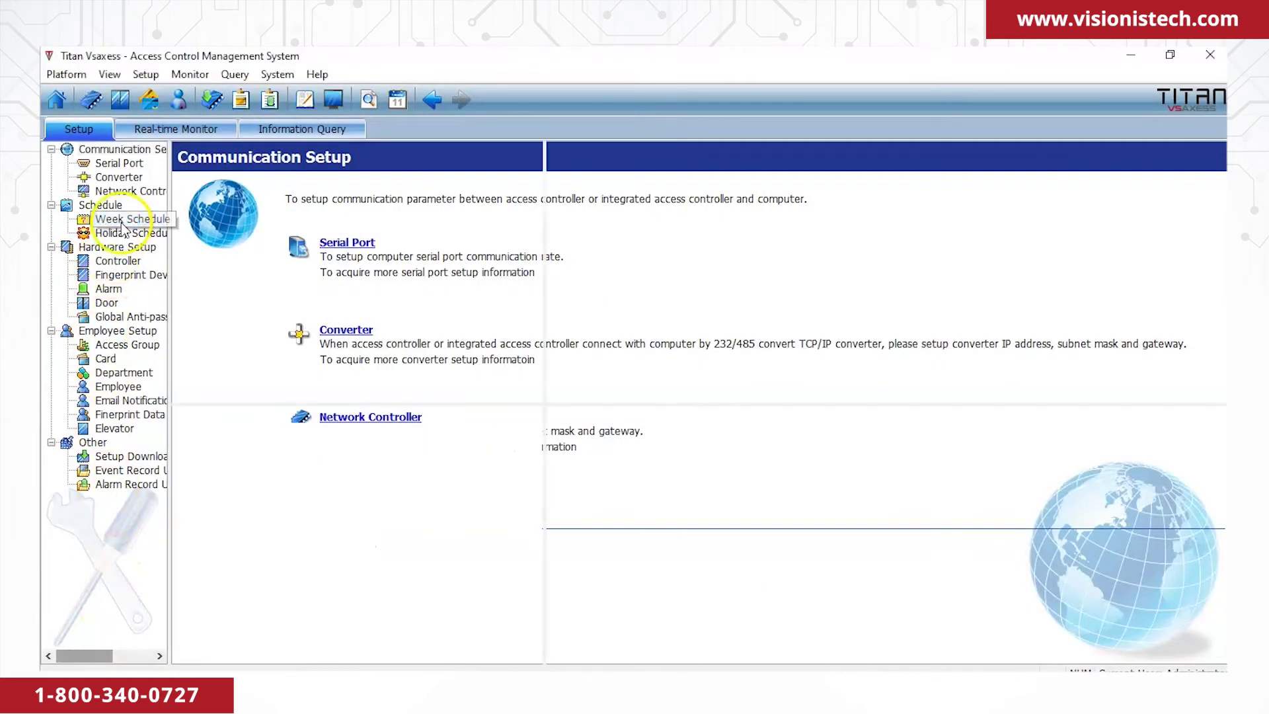
right_click(221, 263)
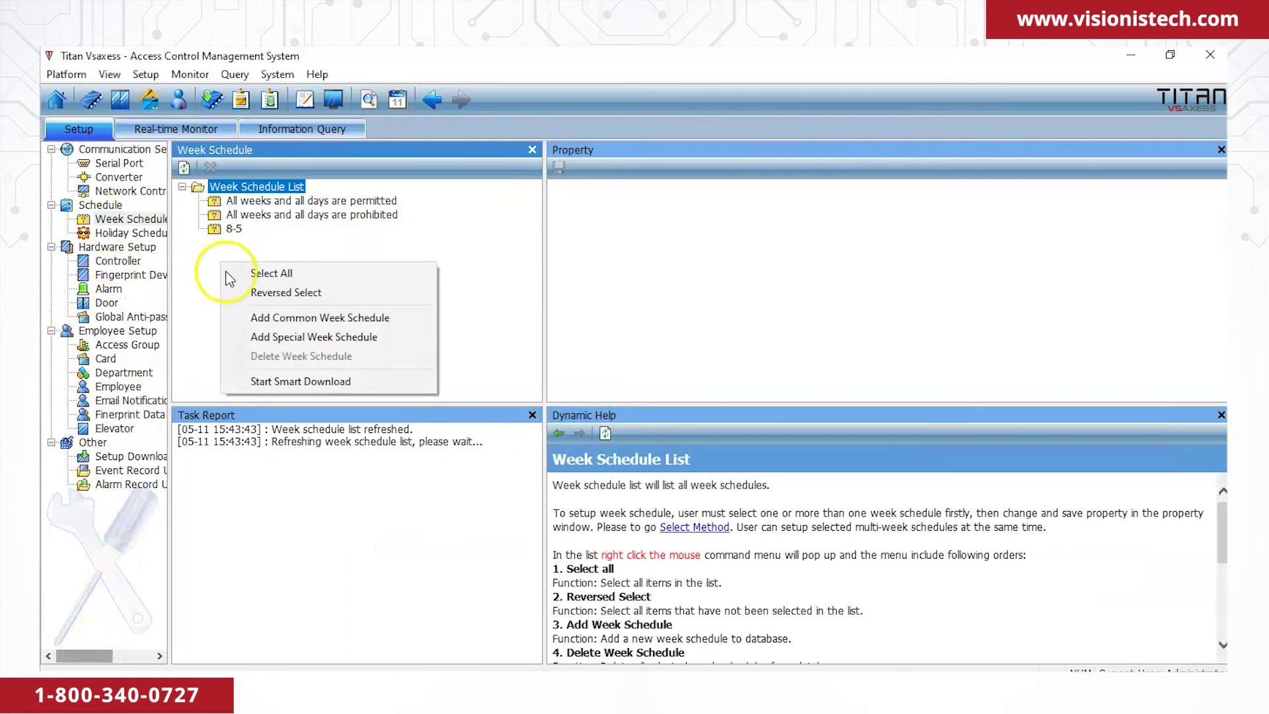
click(273, 317)
click(770, 199)
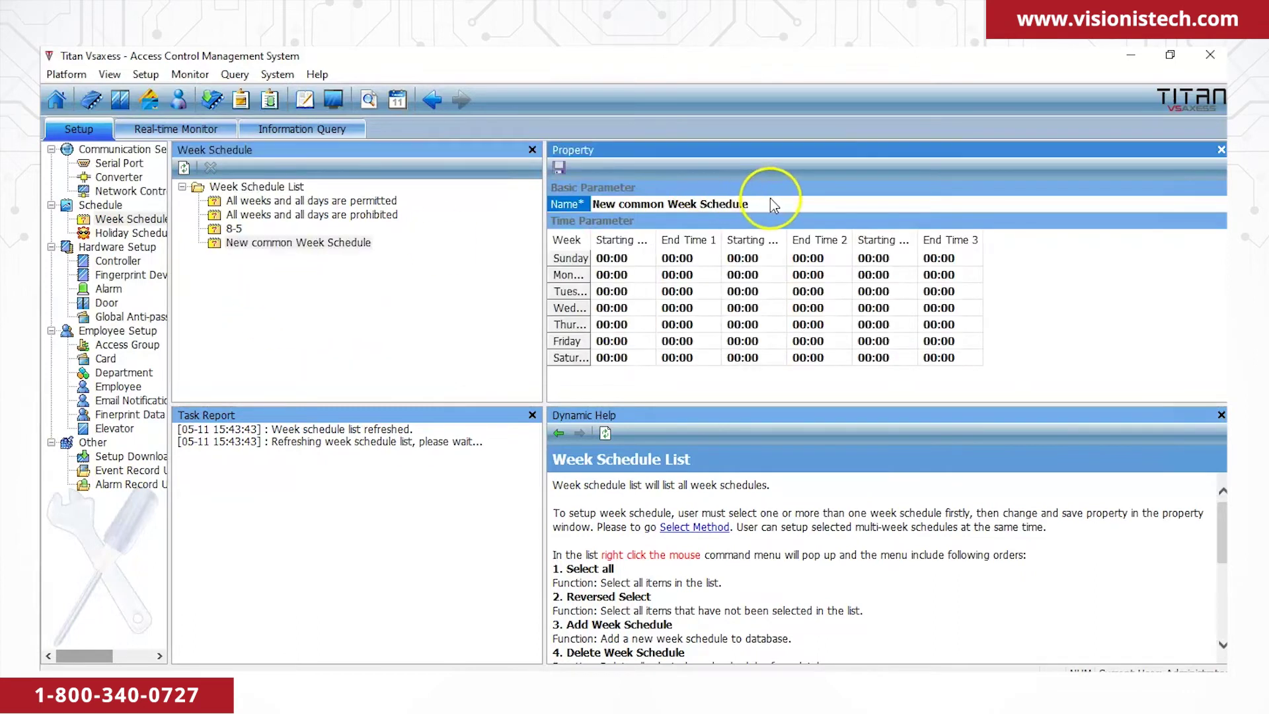
drag(771, 199, 564, 206)
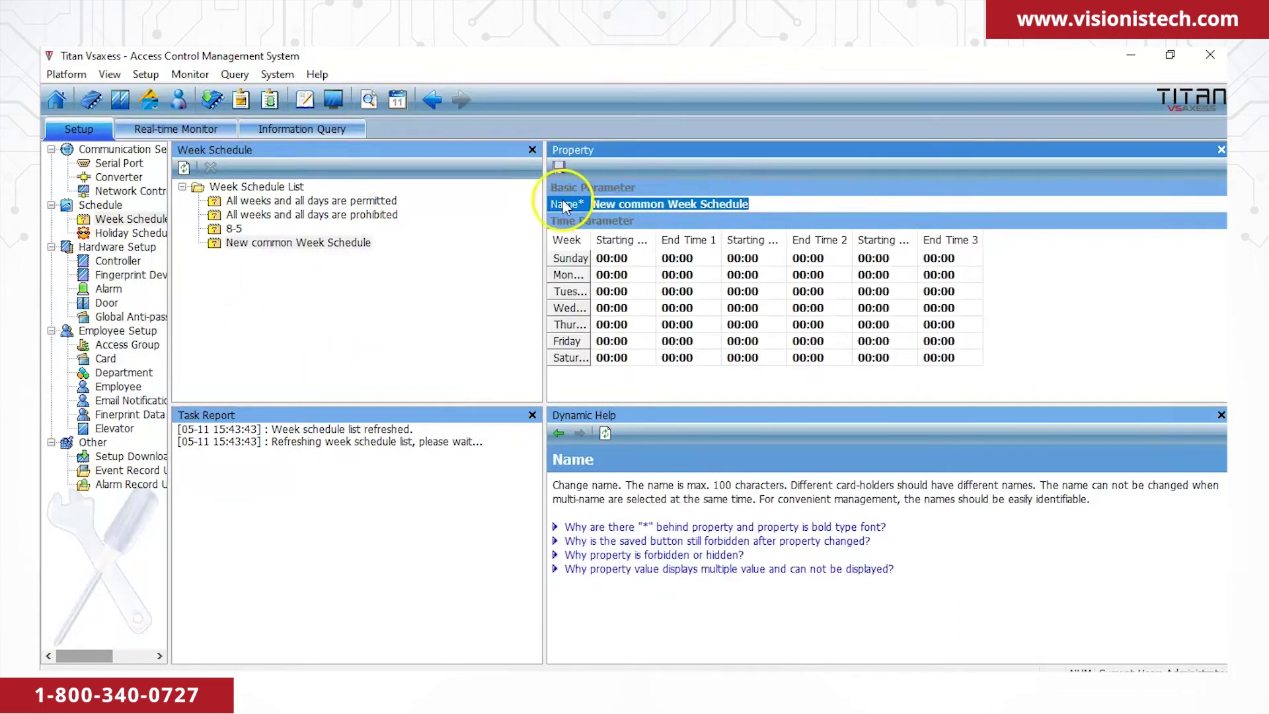
text(12-1)
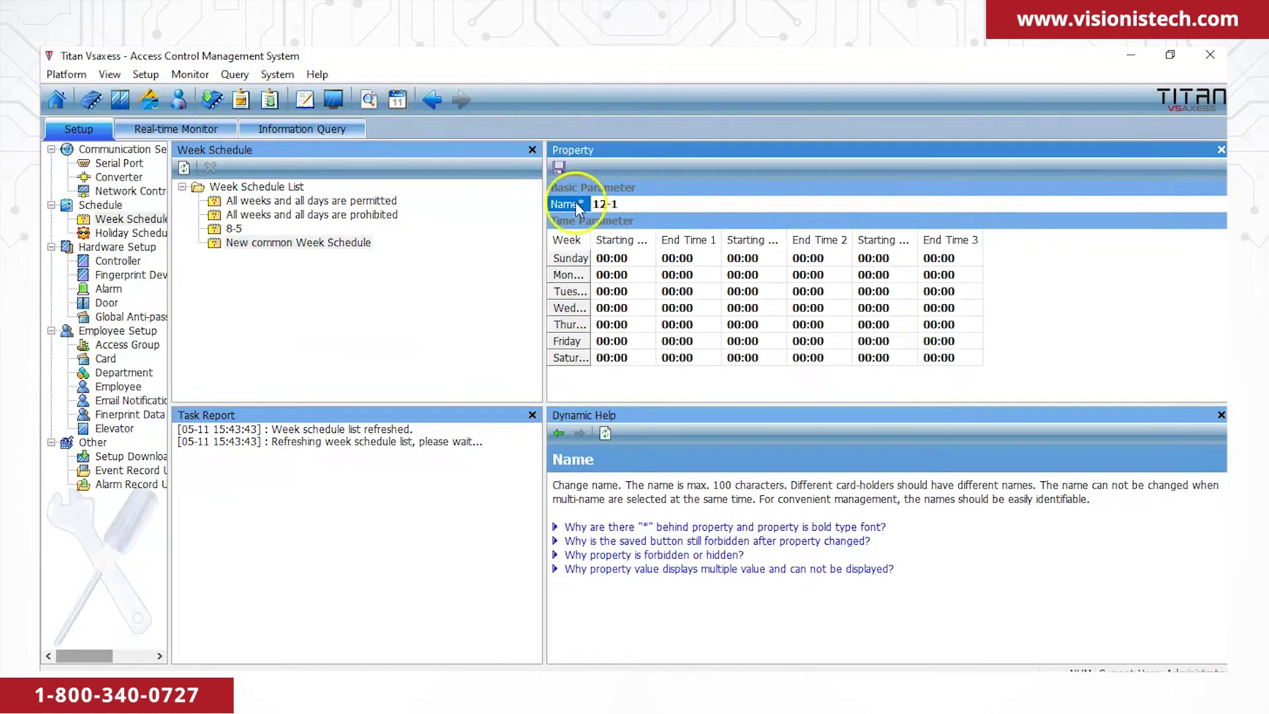
Set Monday to 12:00–13:00 and copy that slot to all days.
click(616, 276)
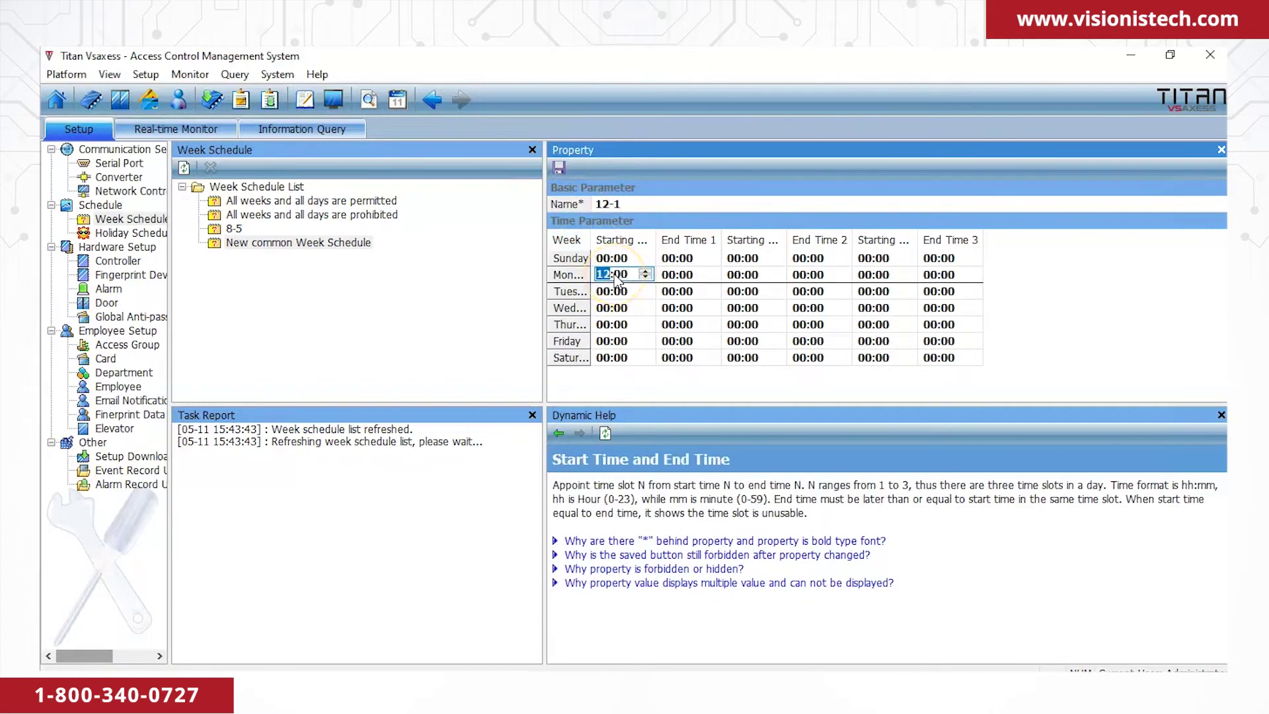
click(684, 277)
text(13)
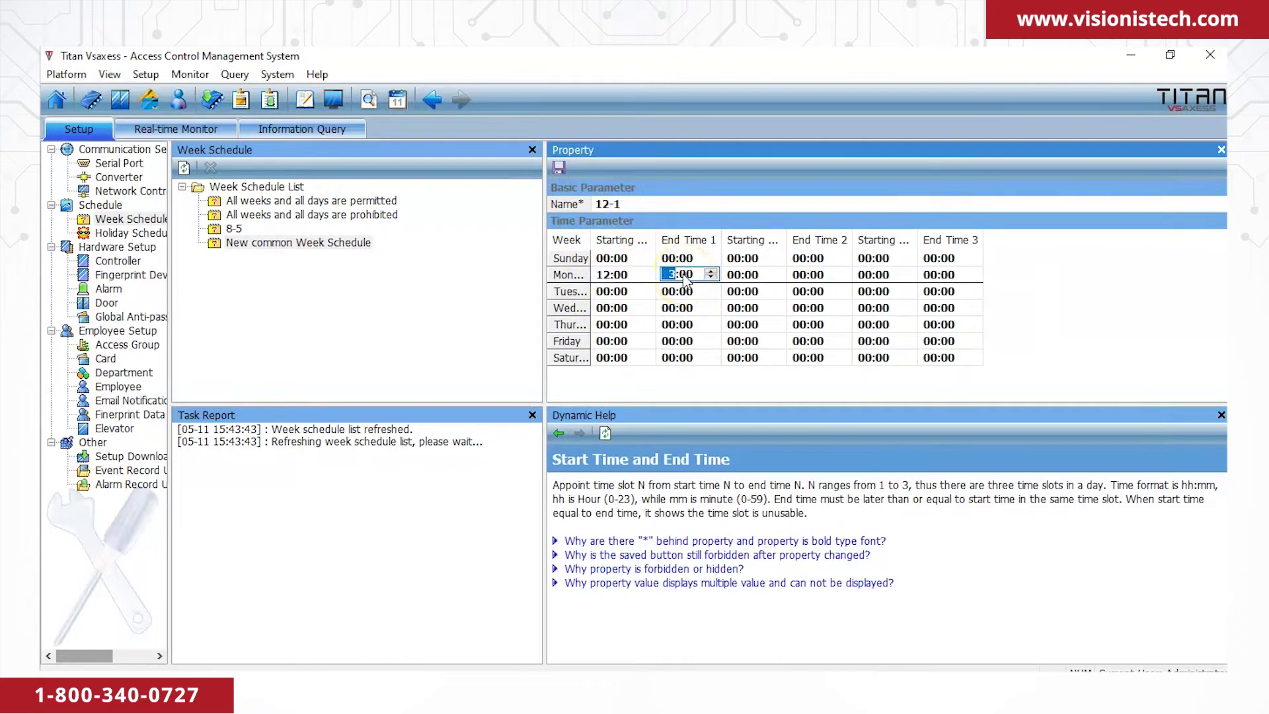
click(625, 292)
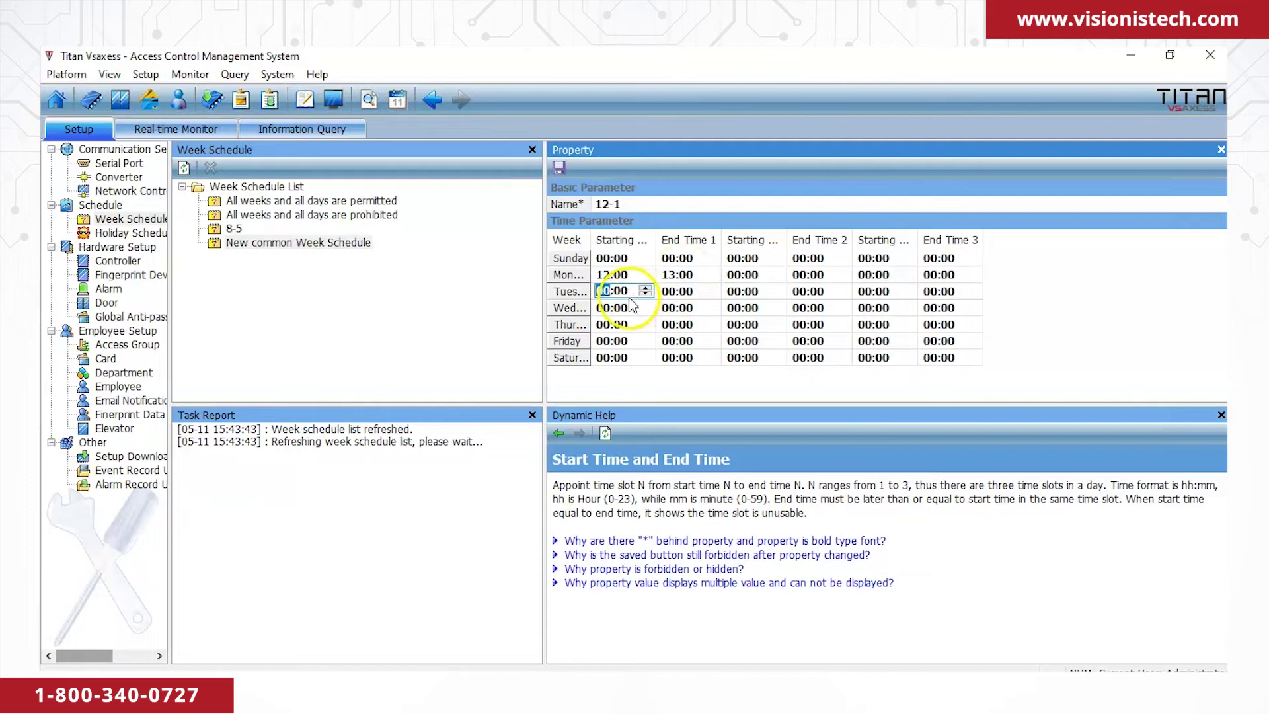
right_click(640, 271)
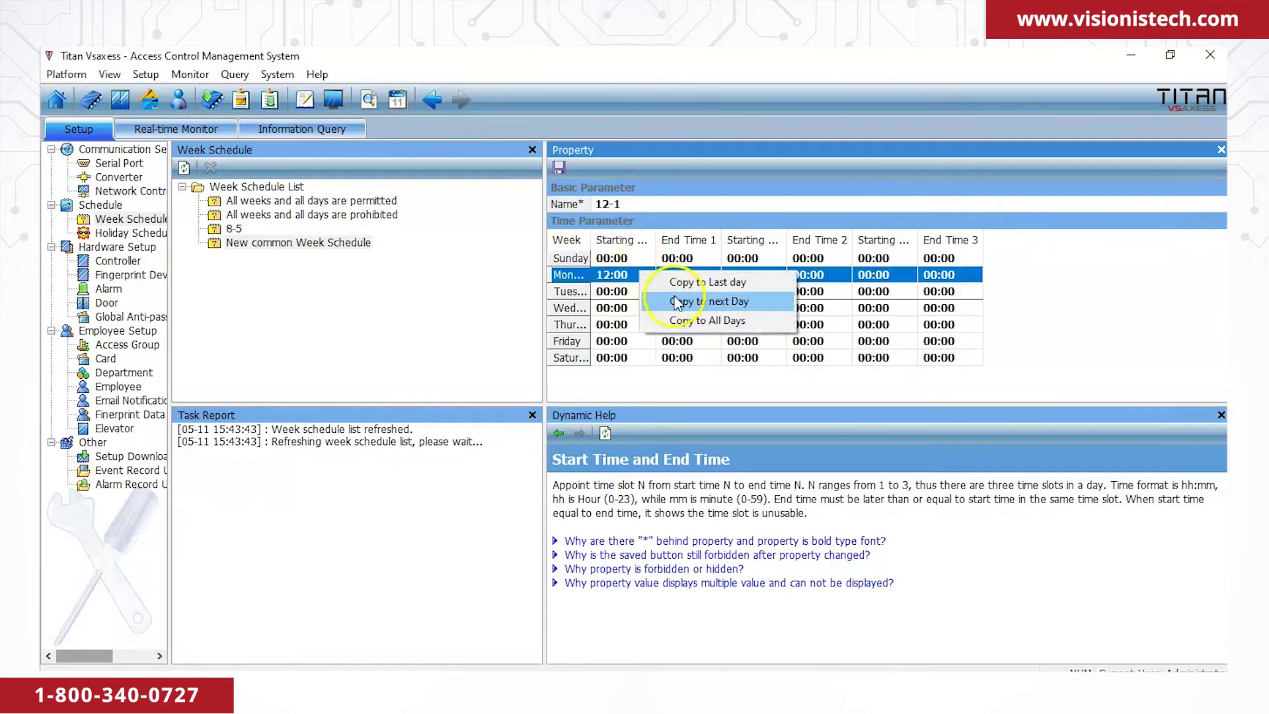
click(684, 320)
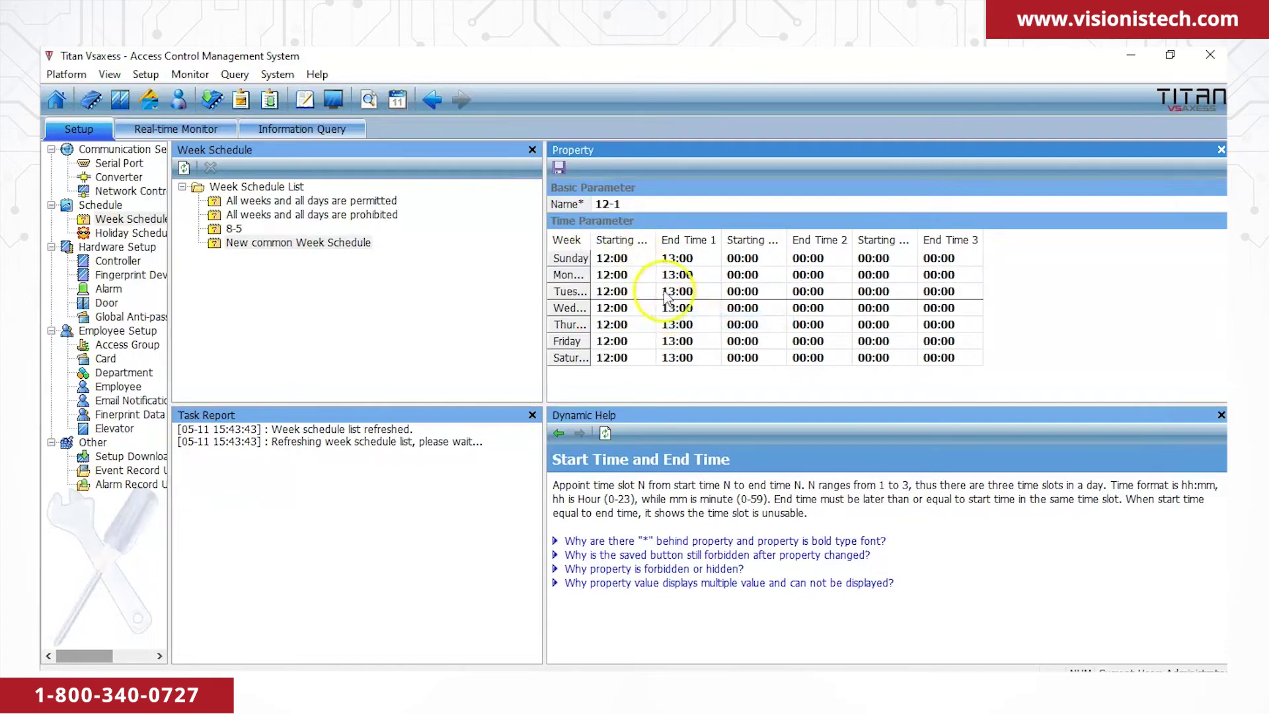
Reset Sunday and Saturday to 00:00 and save the 12-1 schedule.
click(614, 259)
text(00)
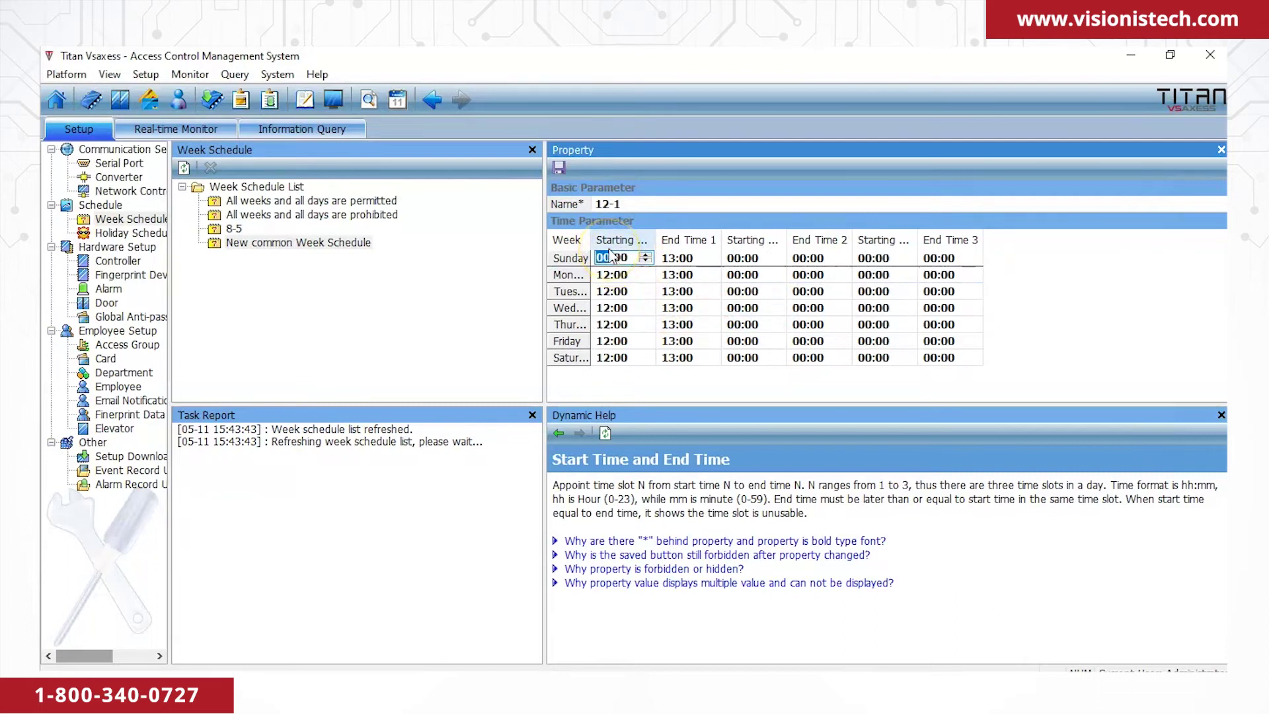
click(670, 261)
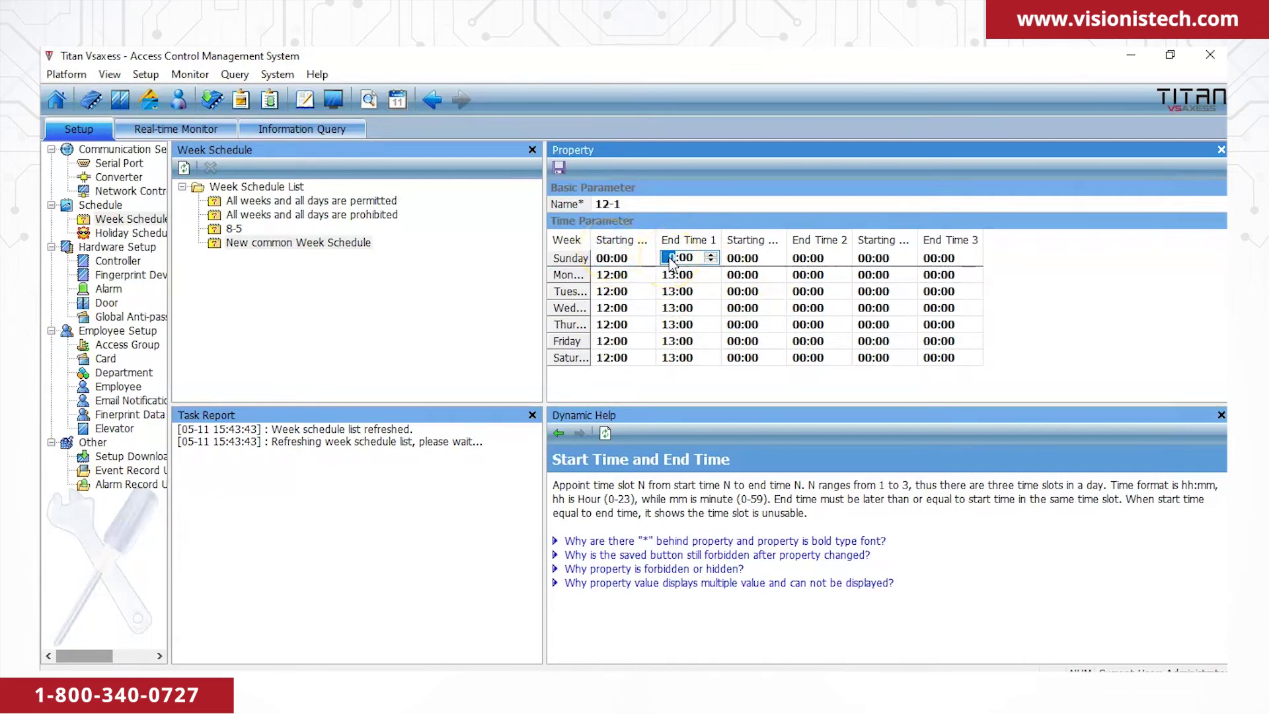
click(611, 357)
text(00)
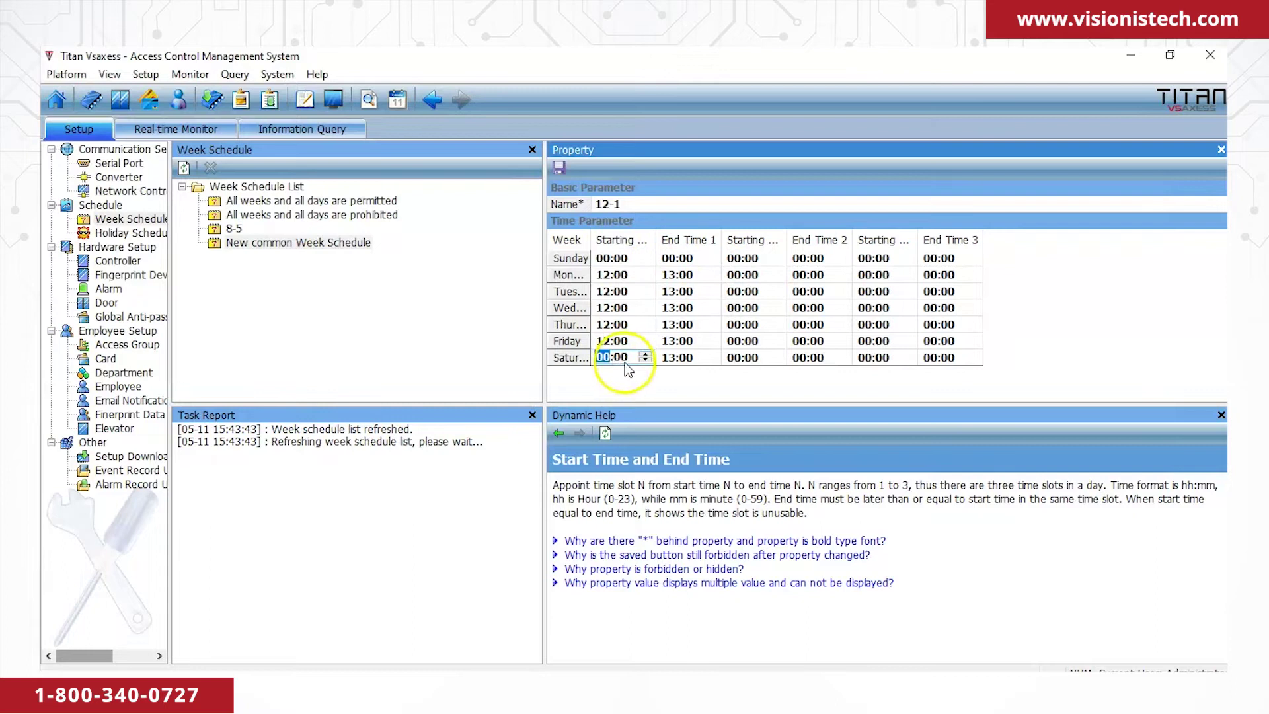
click(670, 358)
click(559, 168)
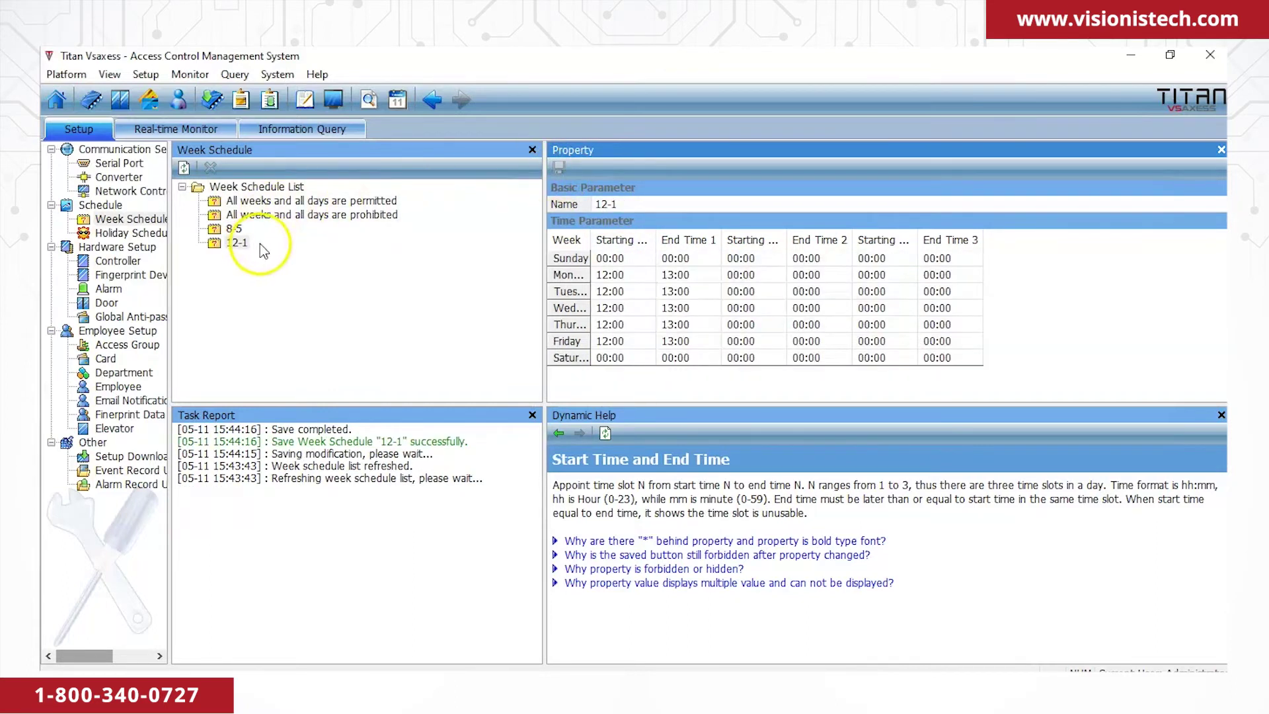
click(106, 304)
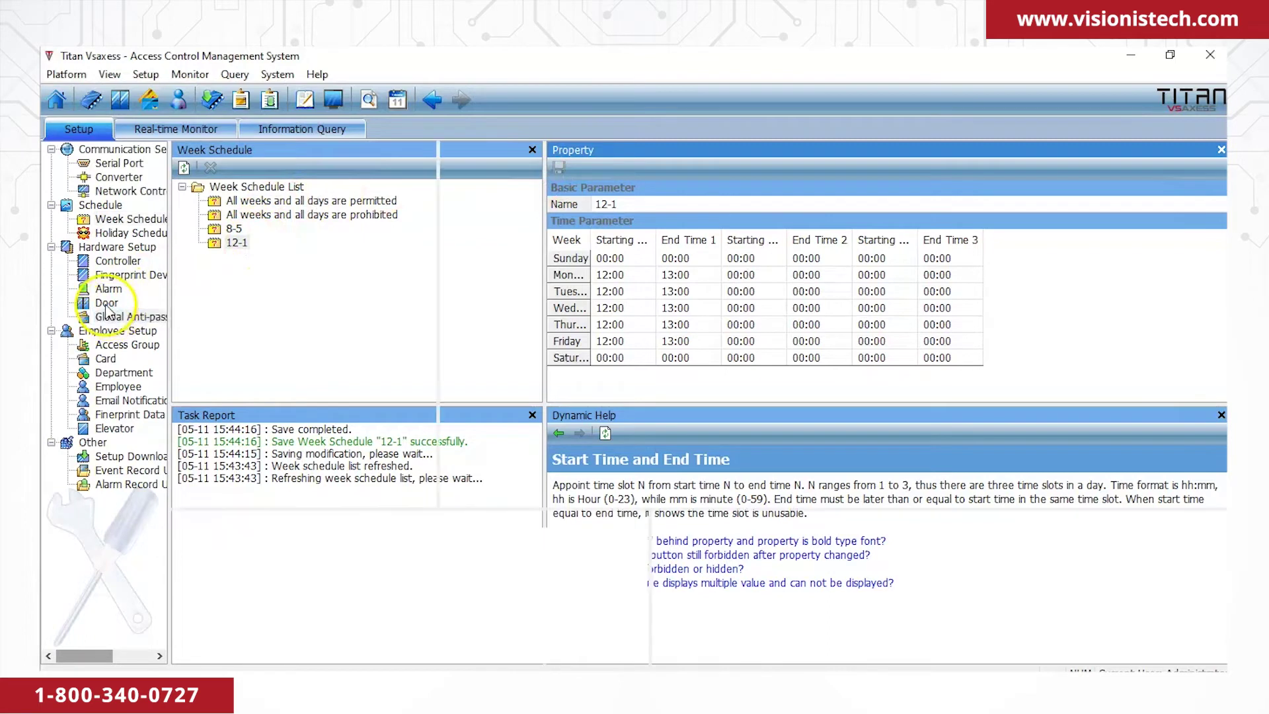
Set the Front door to open automatically on the 12-1 normal-open schedule and save.
click(106, 303)
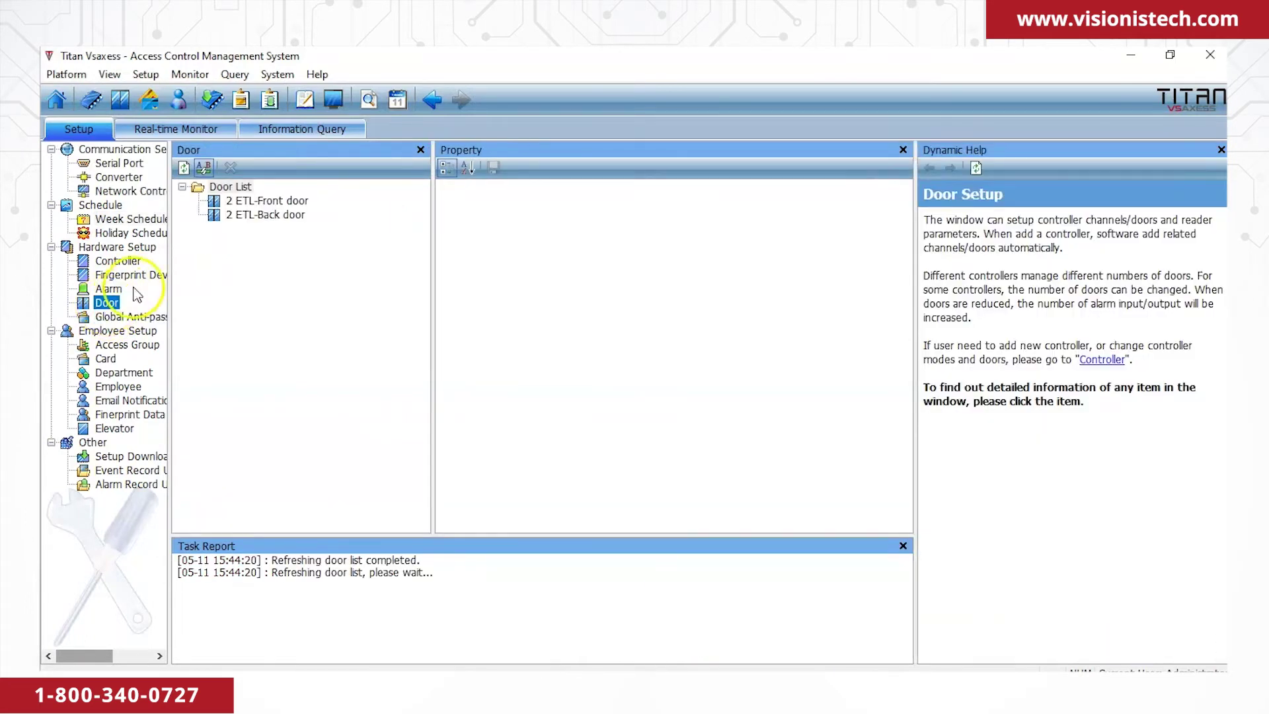
click(269, 201)
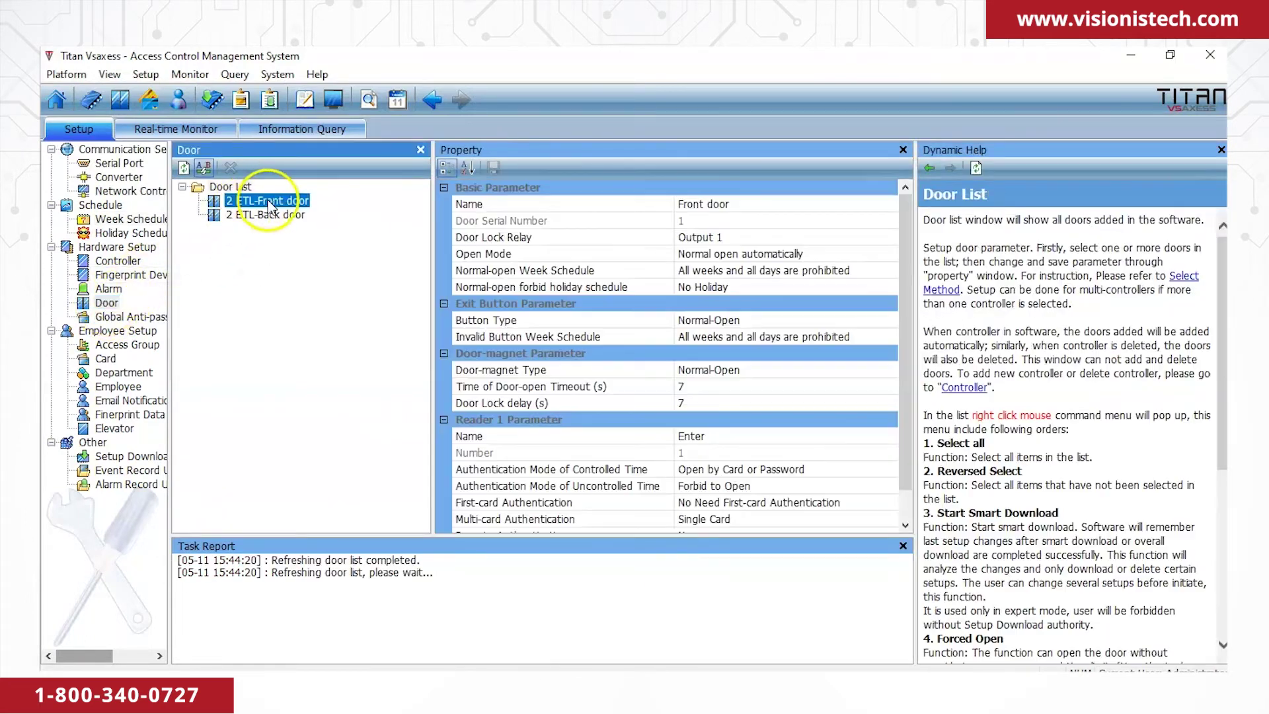
click(807, 254)
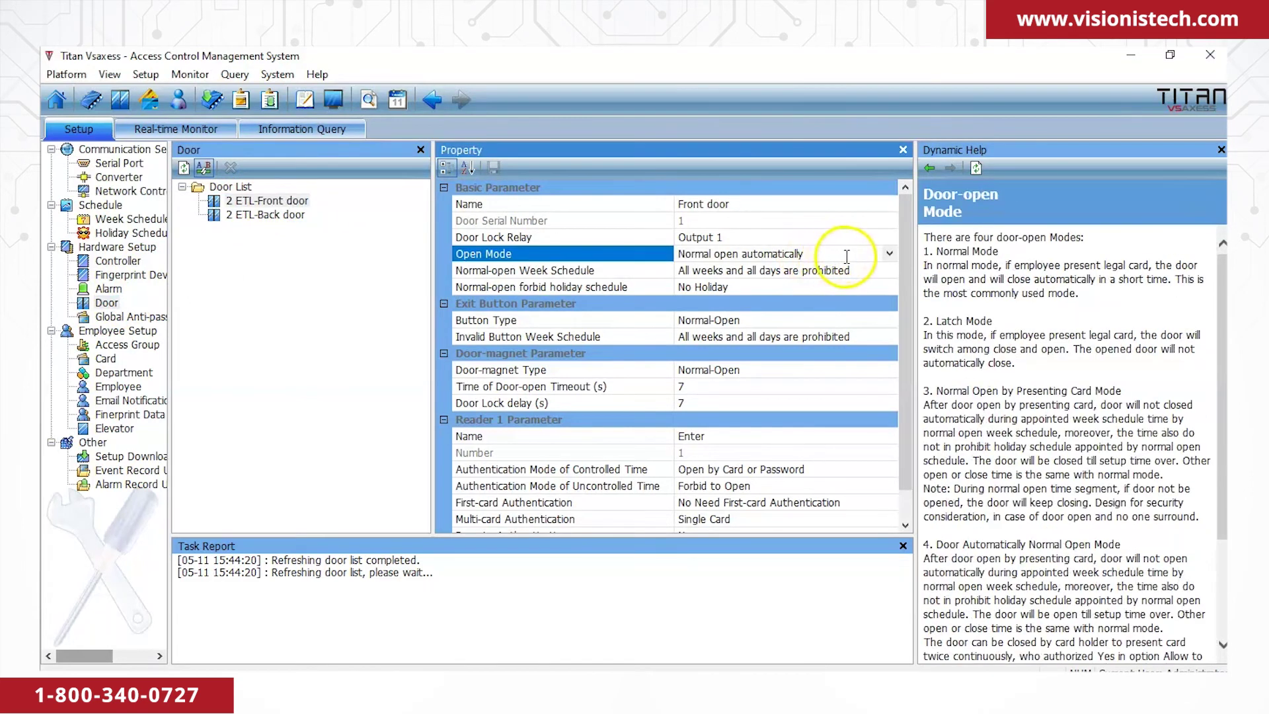
click(889, 253)
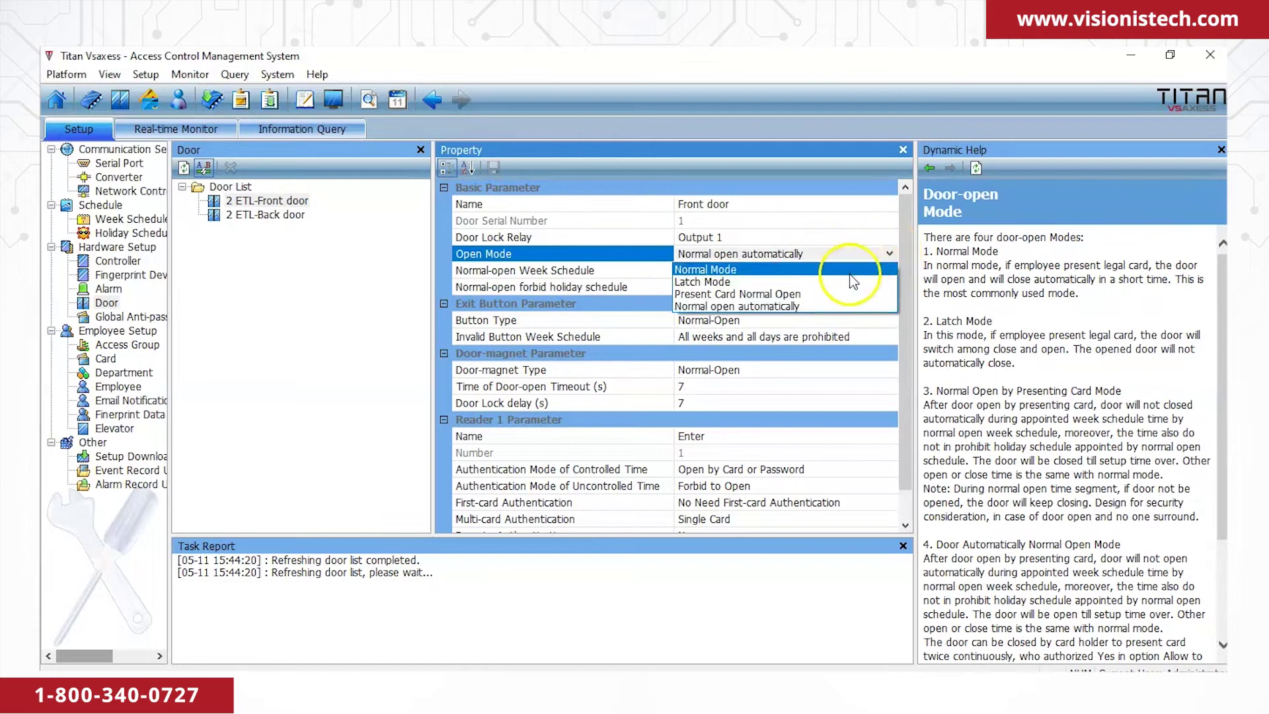
click(783, 306)
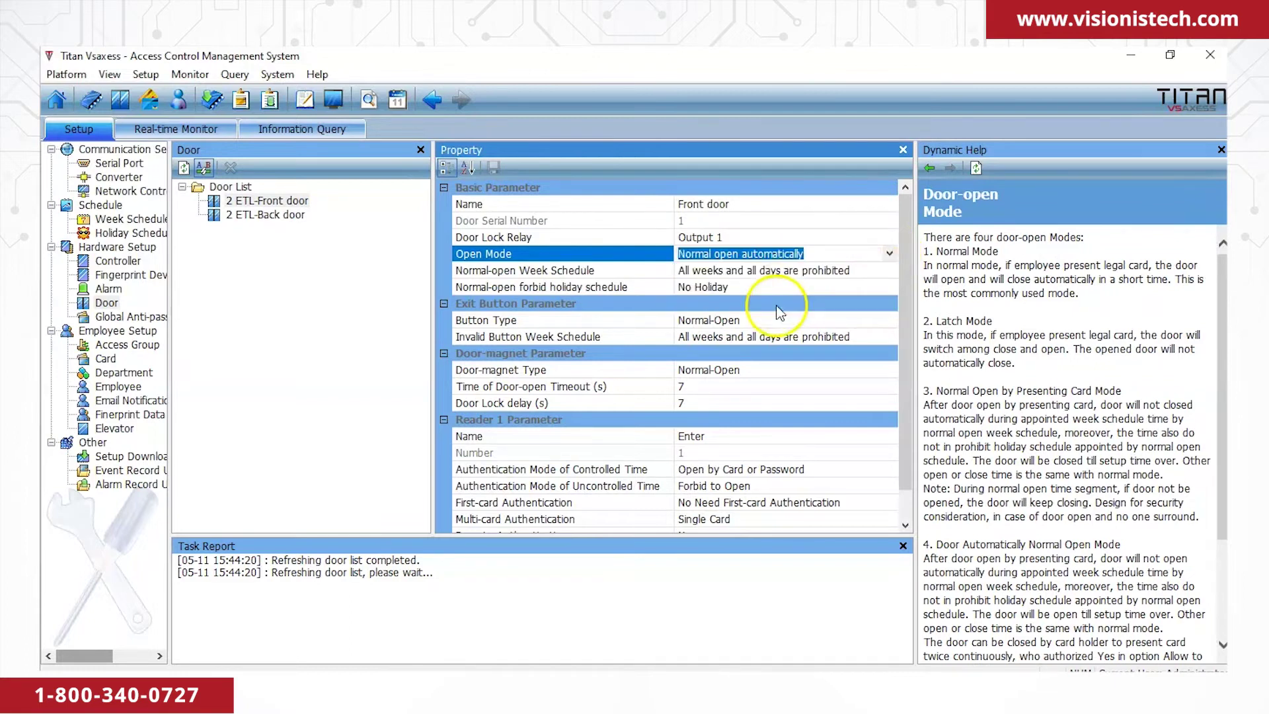
click(793, 272)
click(889, 271)
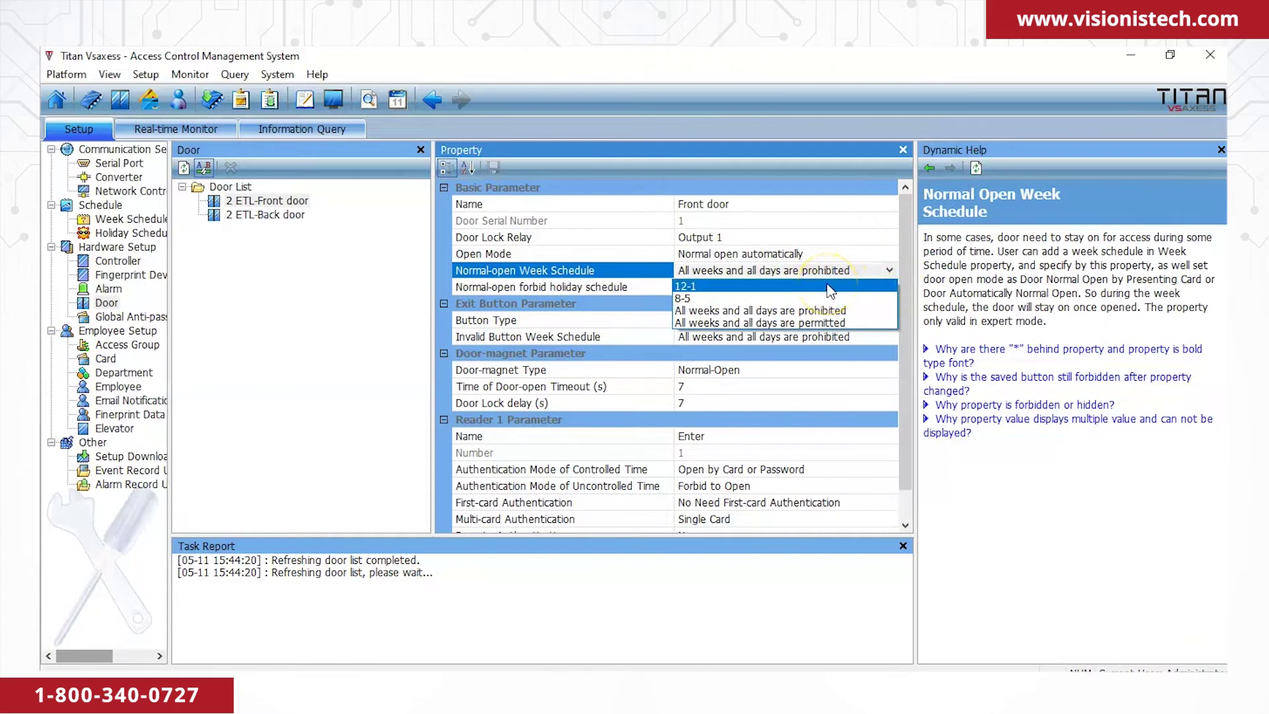
click(828, 286)
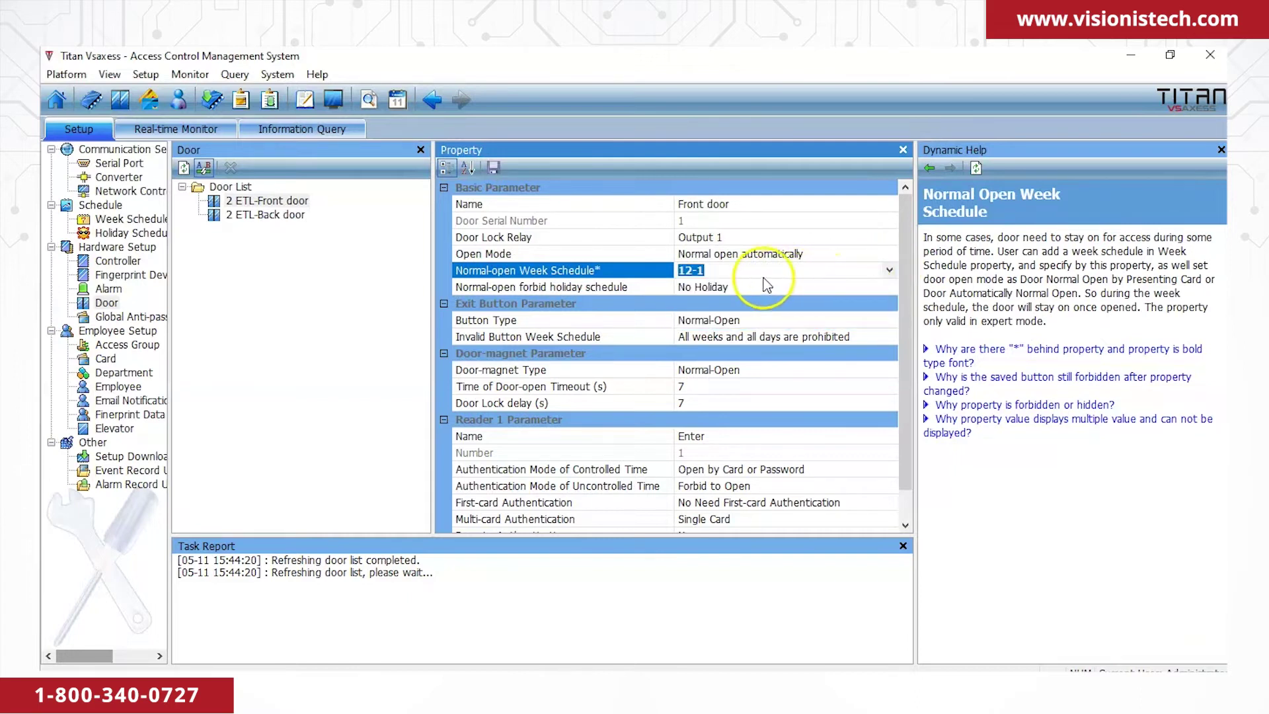
click(492, 168)
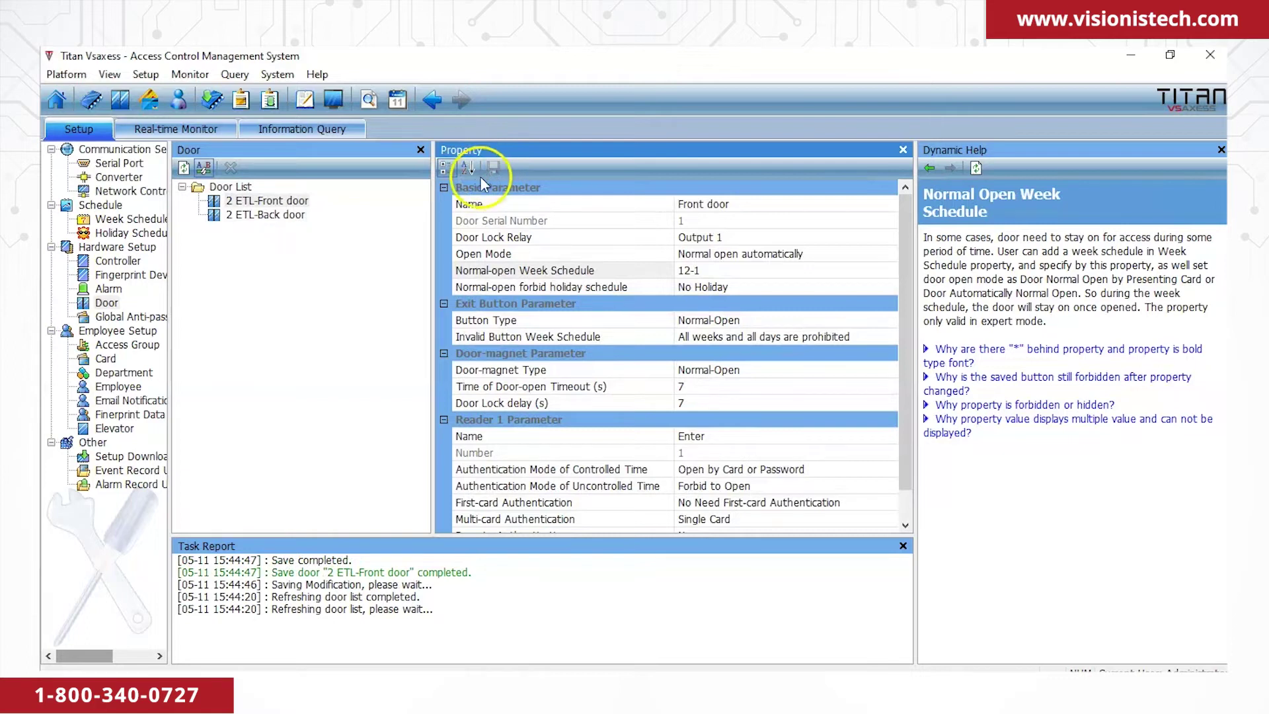
Smart-download the changed Front door settings to the 2 ETL controller.
click(109, 456)
click(241, 202)
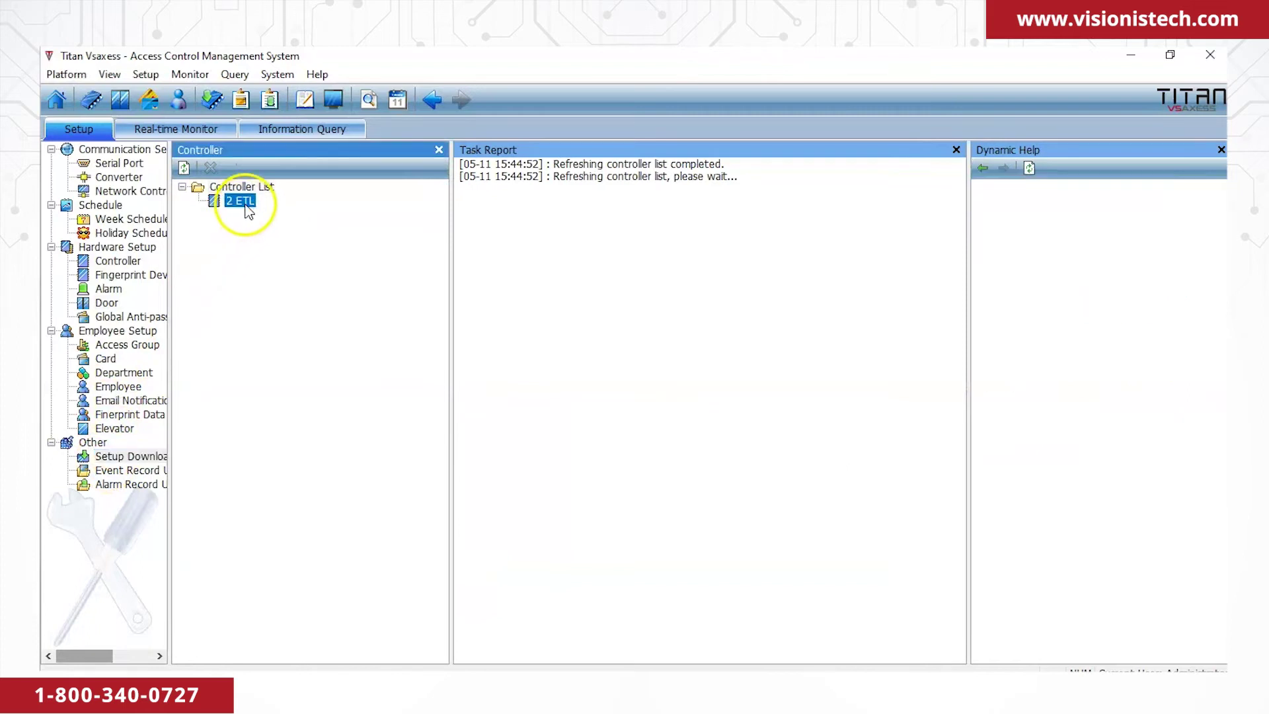
right_click(244, 205)
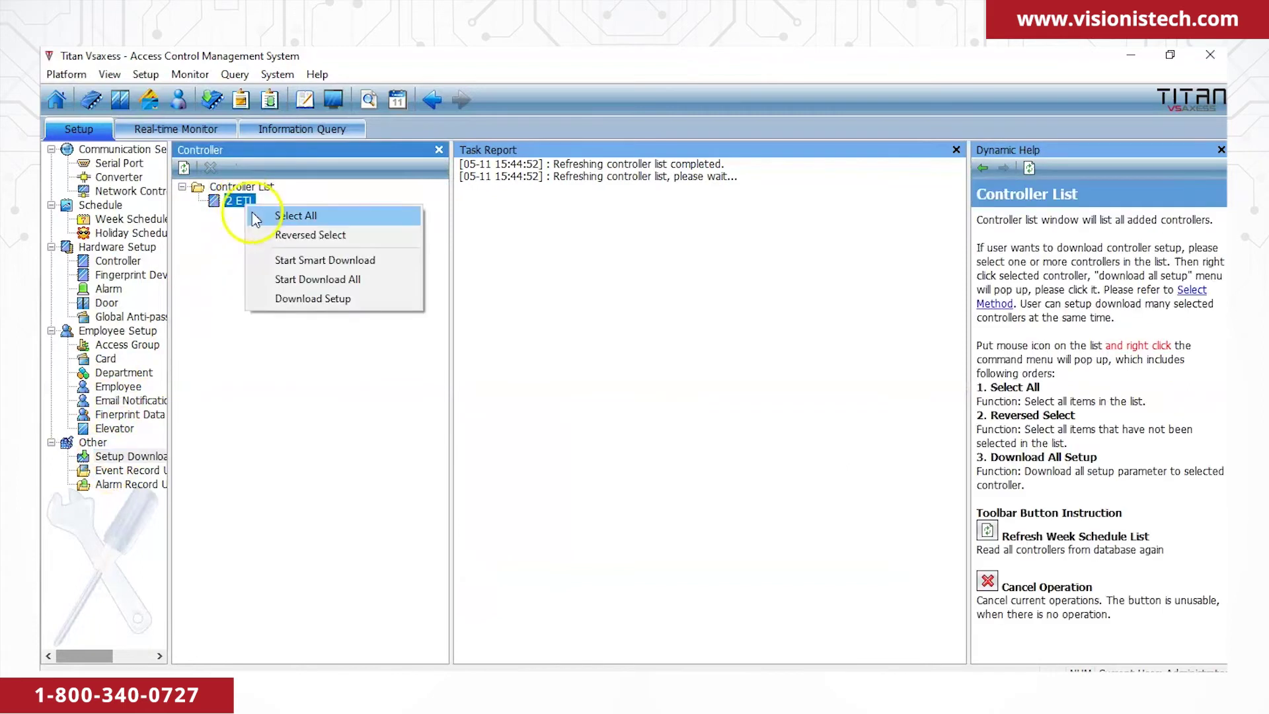
click(294, 262)
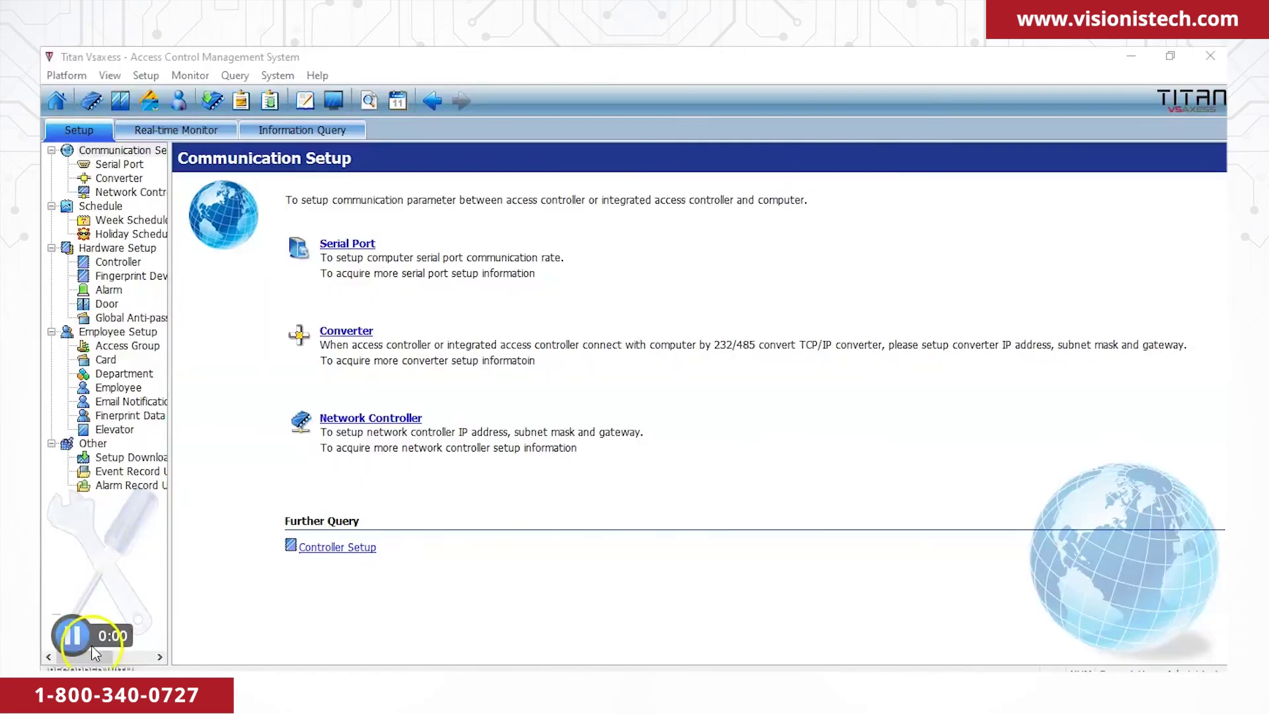
Load the Office floor-plan image as the Real-time Monitor map background.
click(180, 129)
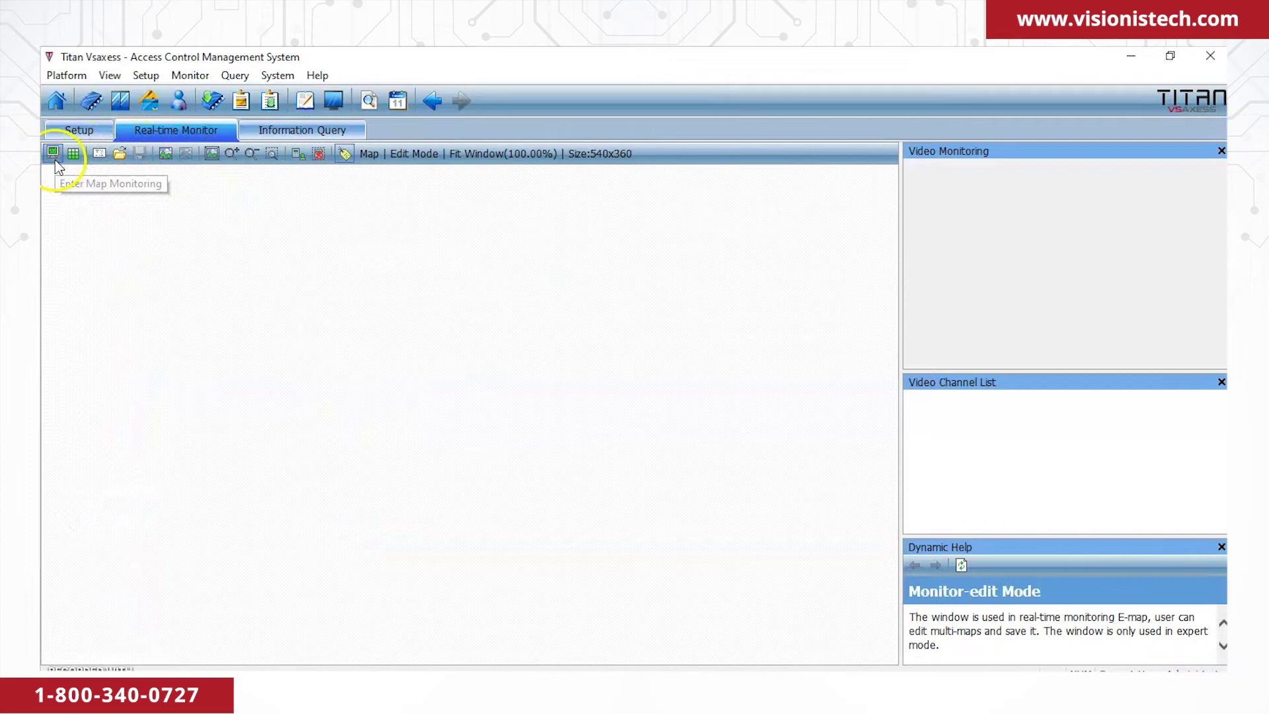
click(172, 158)
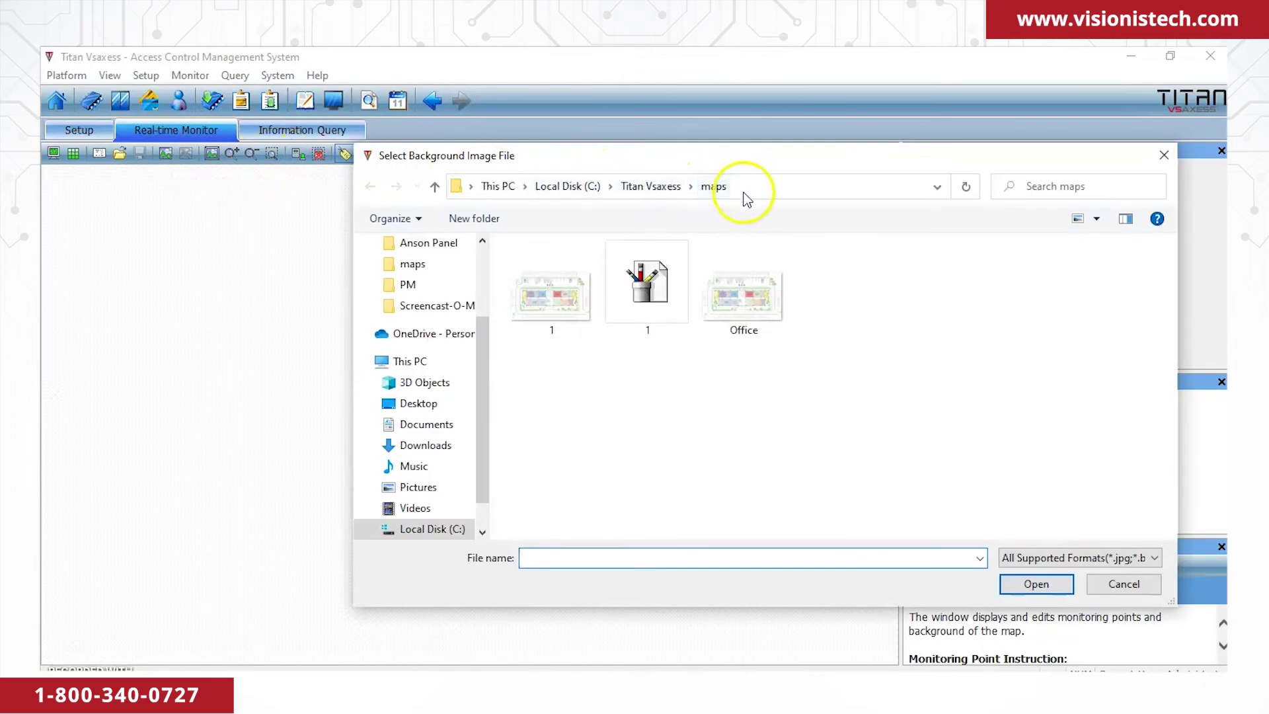
click(749, 301)
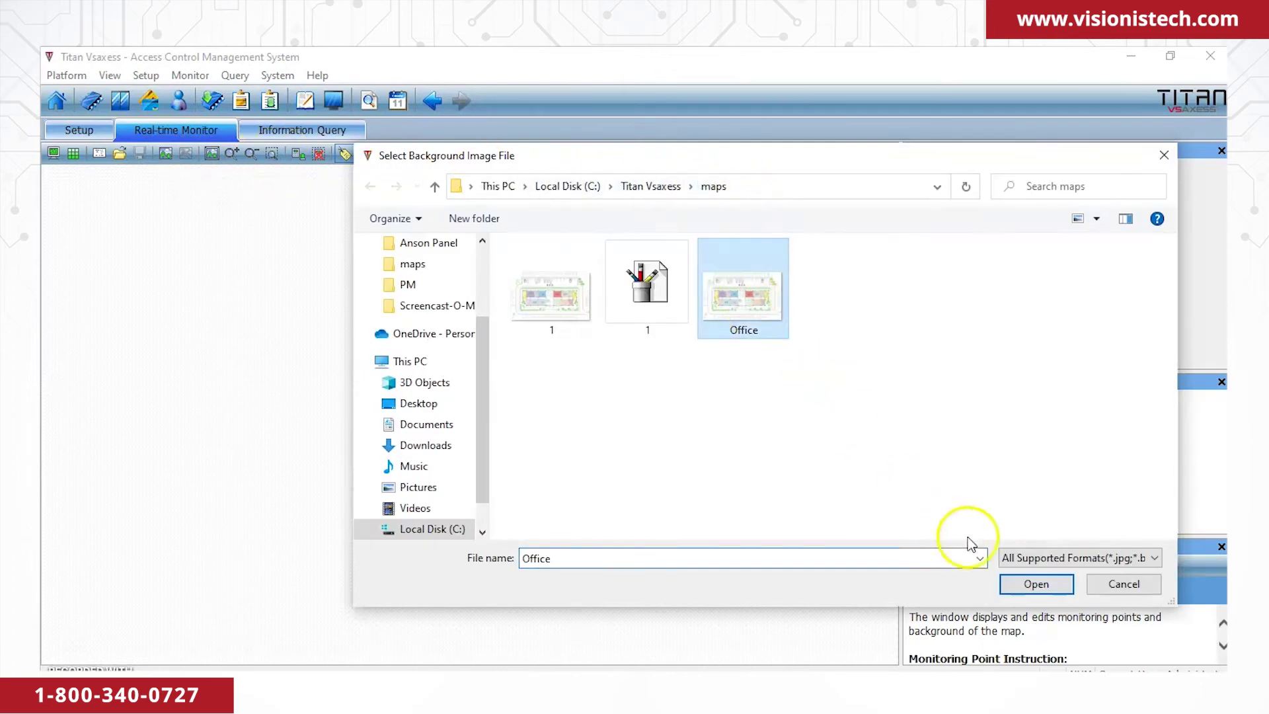
click(1034, 584)
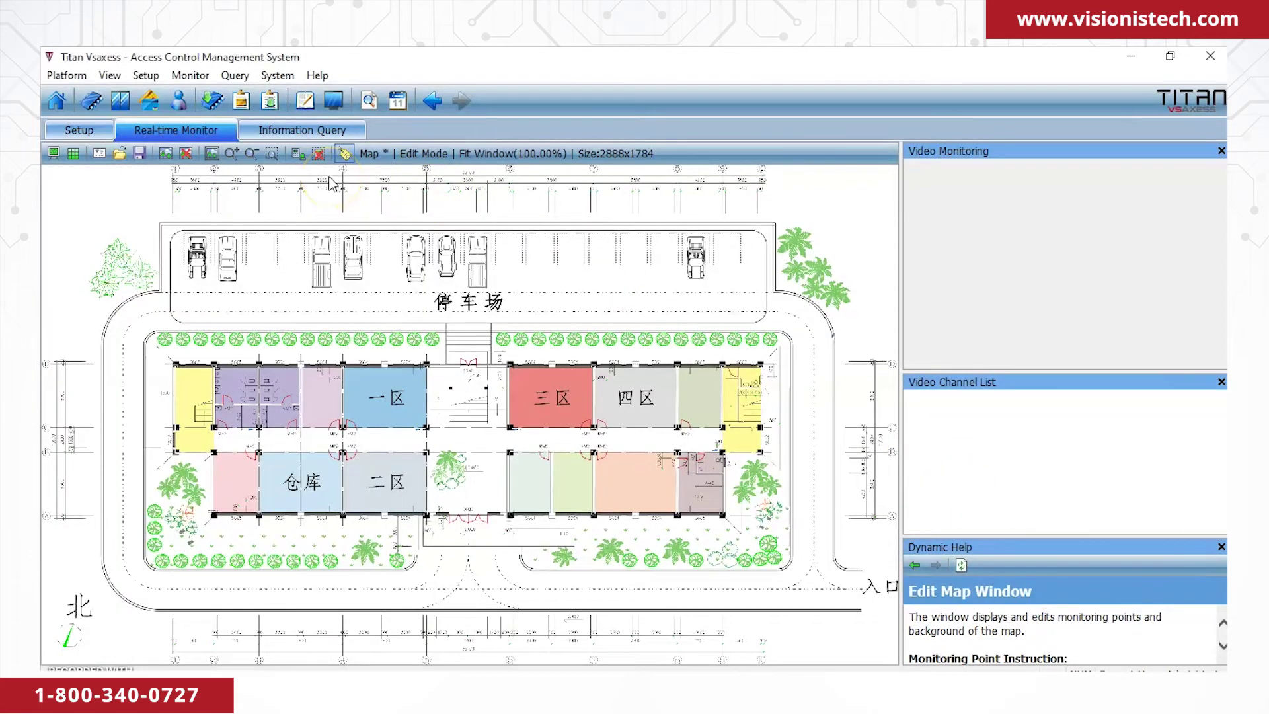
Add Front door and Back door as monitor points and drag both icons onto the Office floor plan.
click(298, 155)
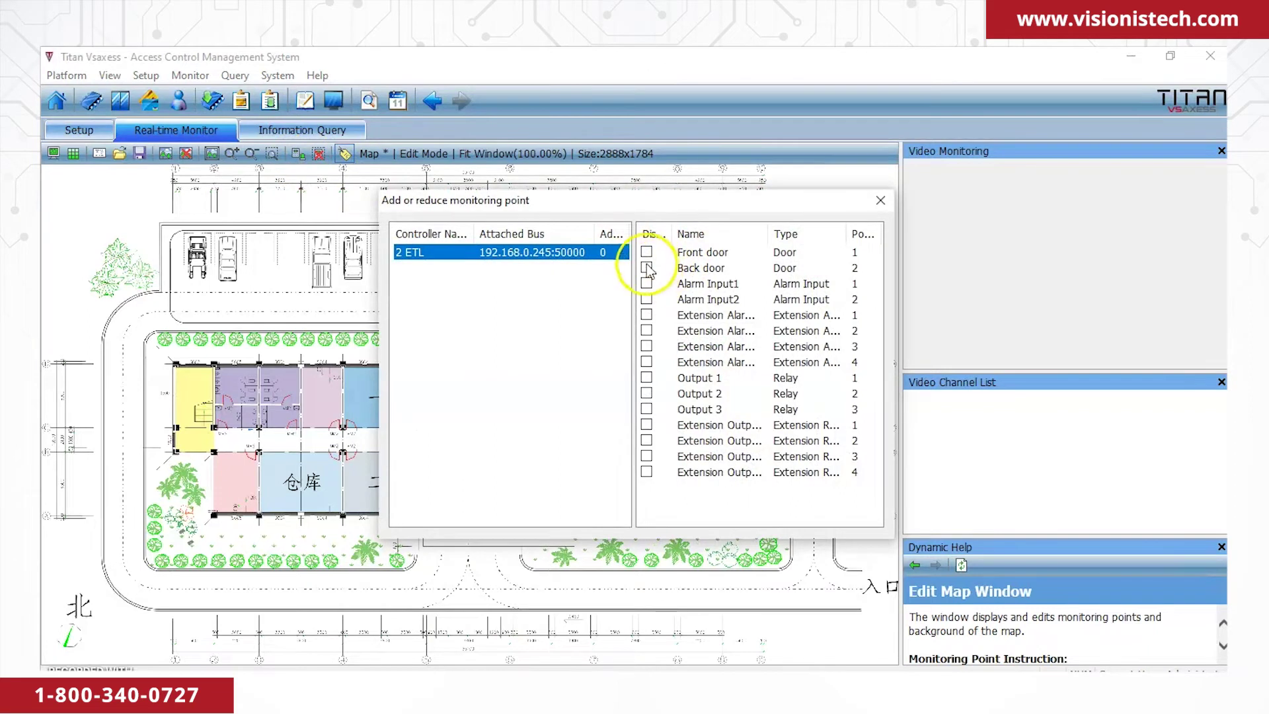
click(647, 253)
click(647, 267)
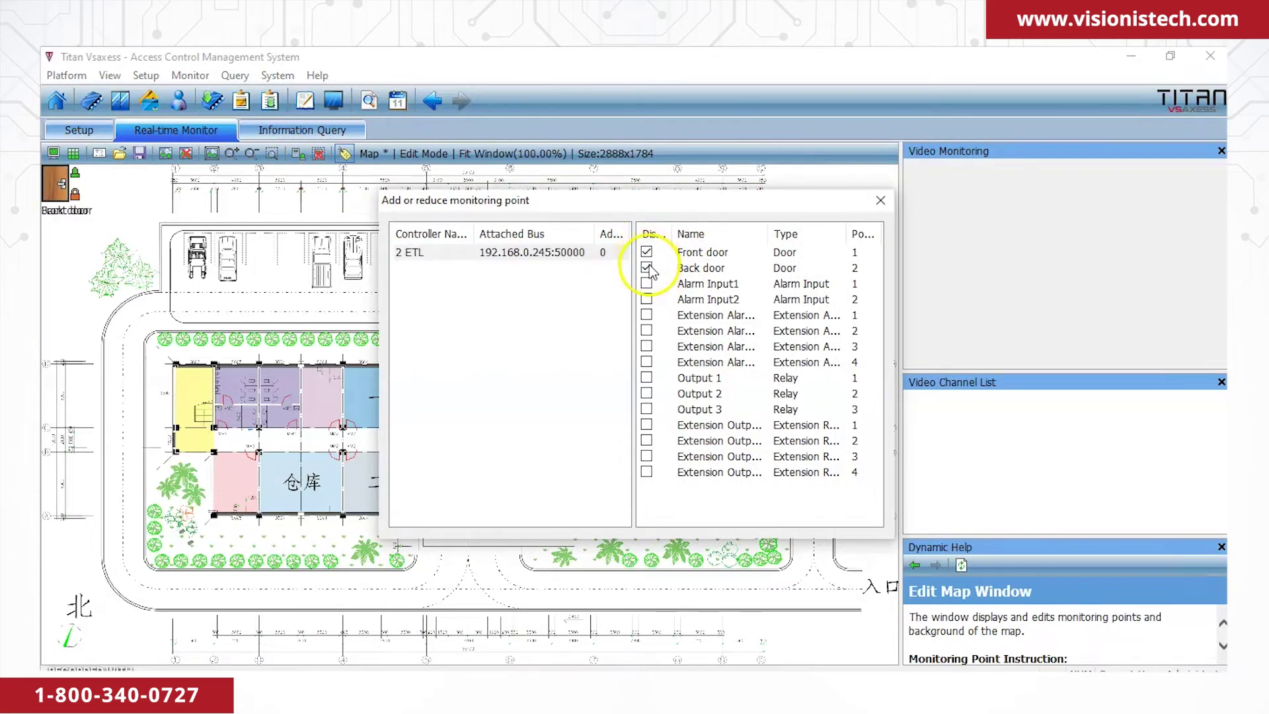
click(888, 210)
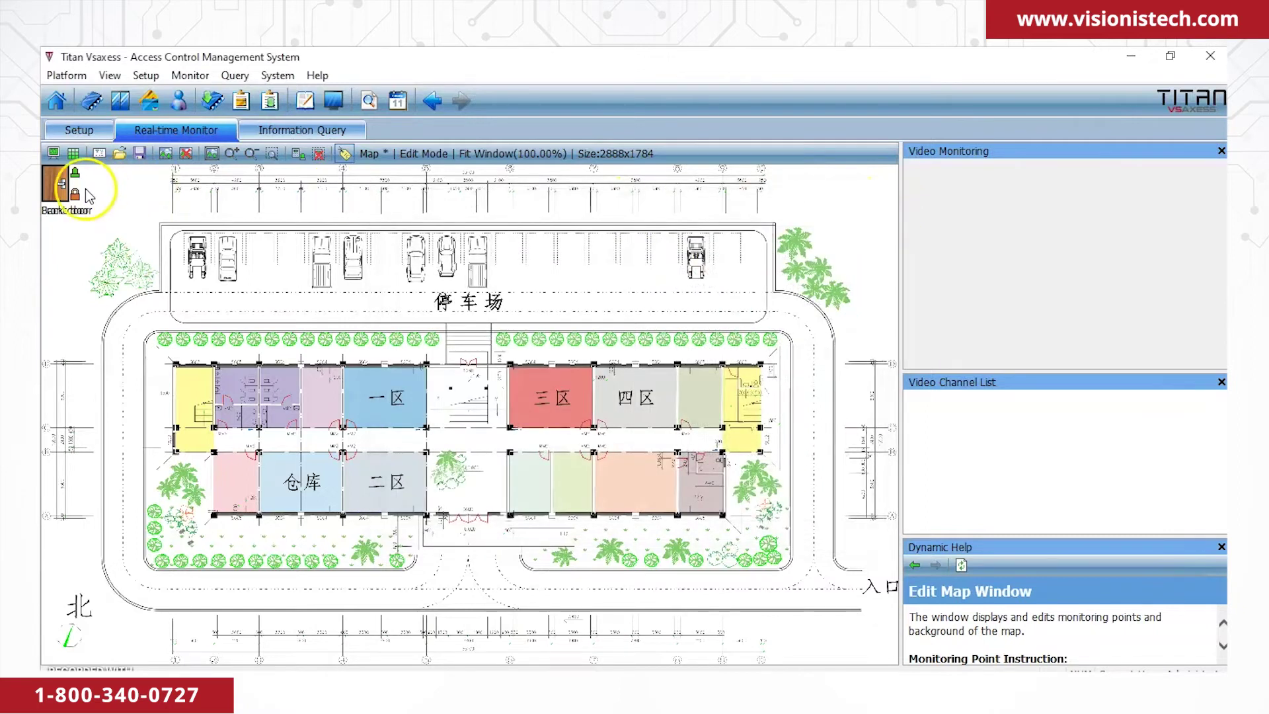
drag(66, 196, 471, 517)
drag(58, 186, 461, 362)
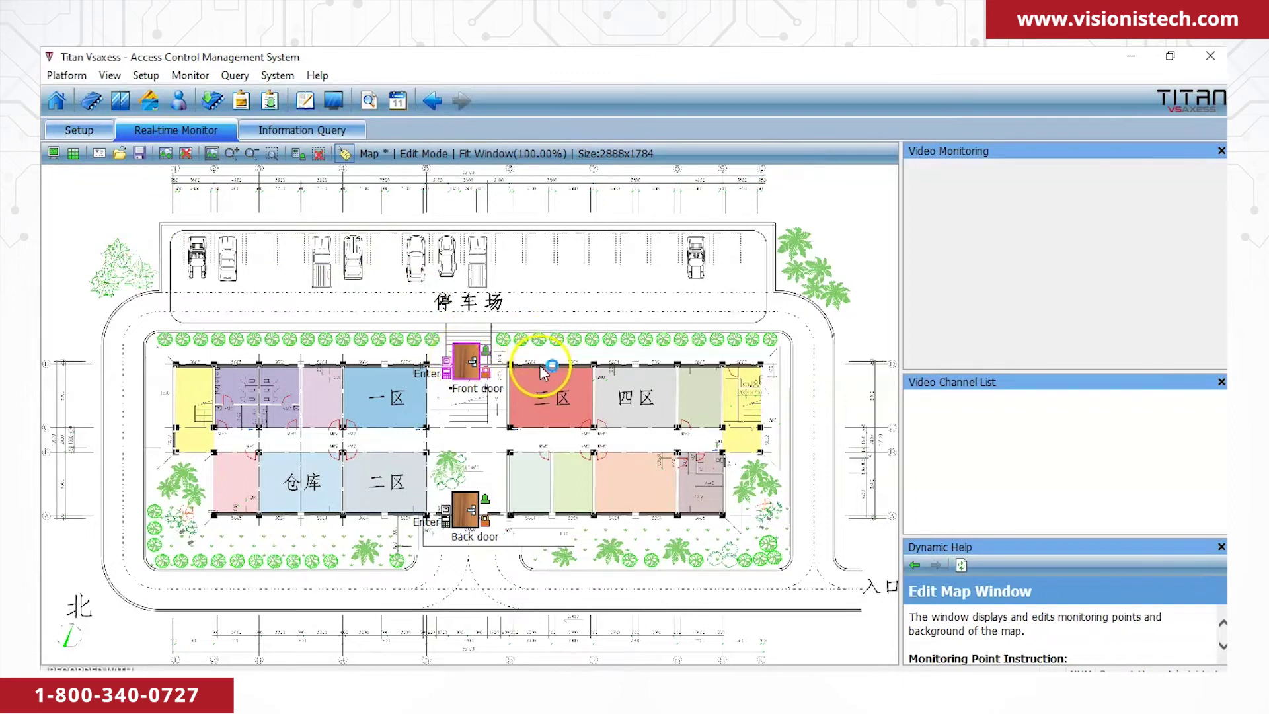
Save the E-map, run live Monitor Mode on both doors, then stop monitoring and confirm.
click(140, 153)
click(53, 152)
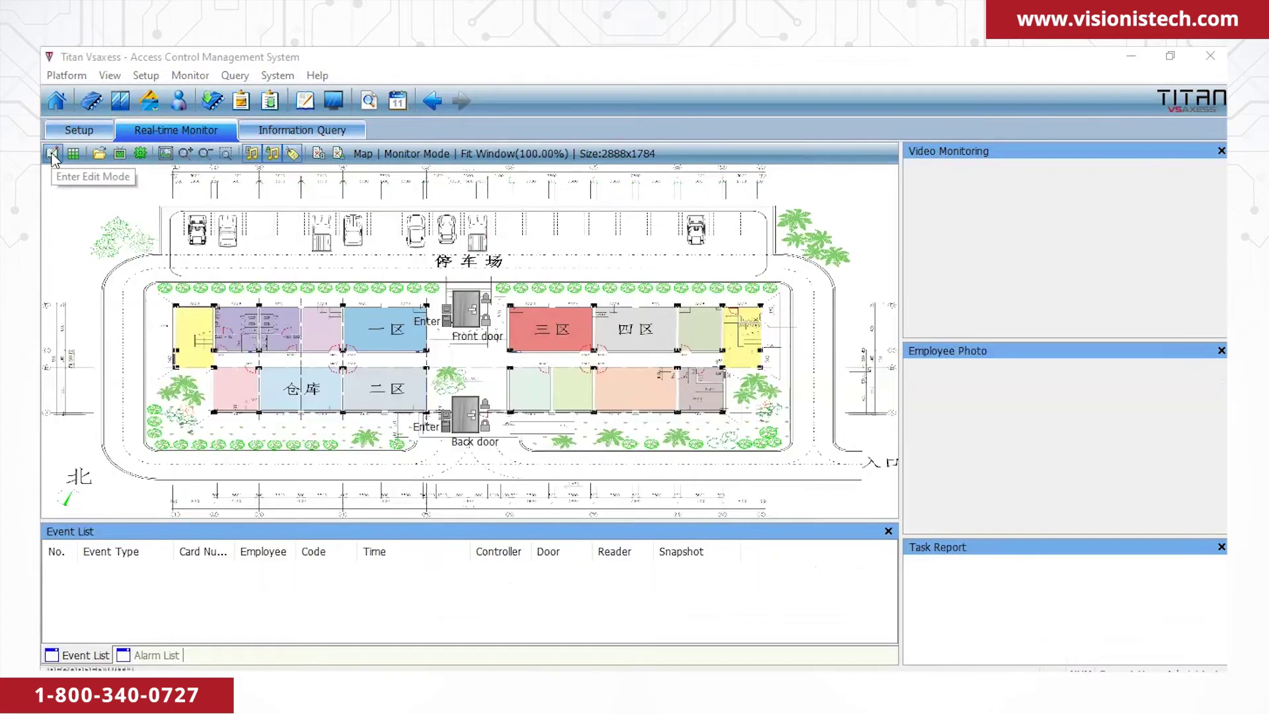
click(121, 156)
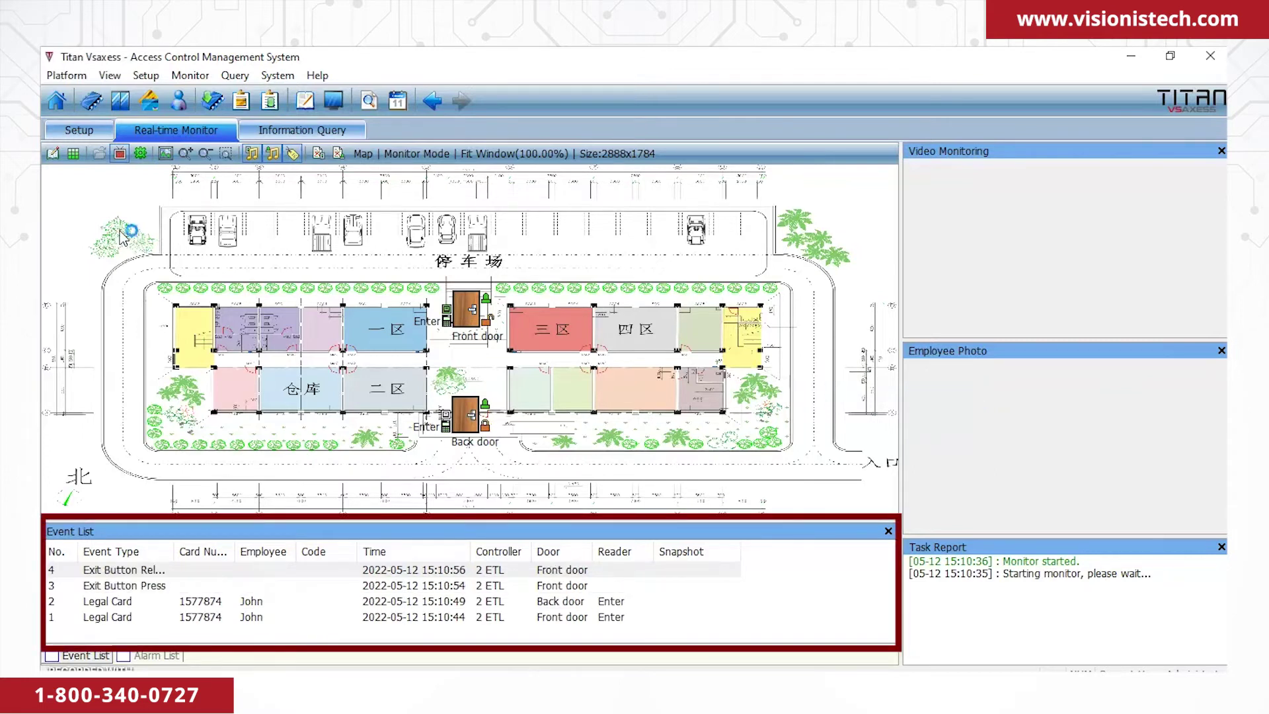
click(121, 158)
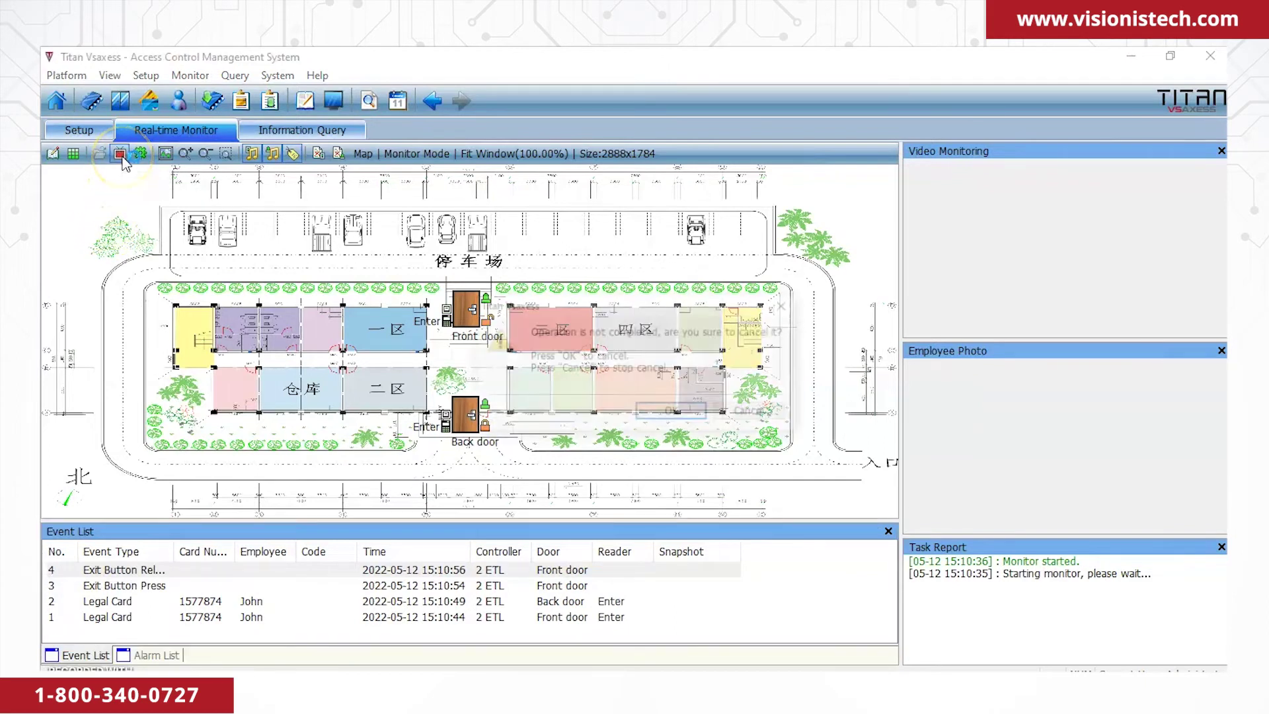
click(674, 411)
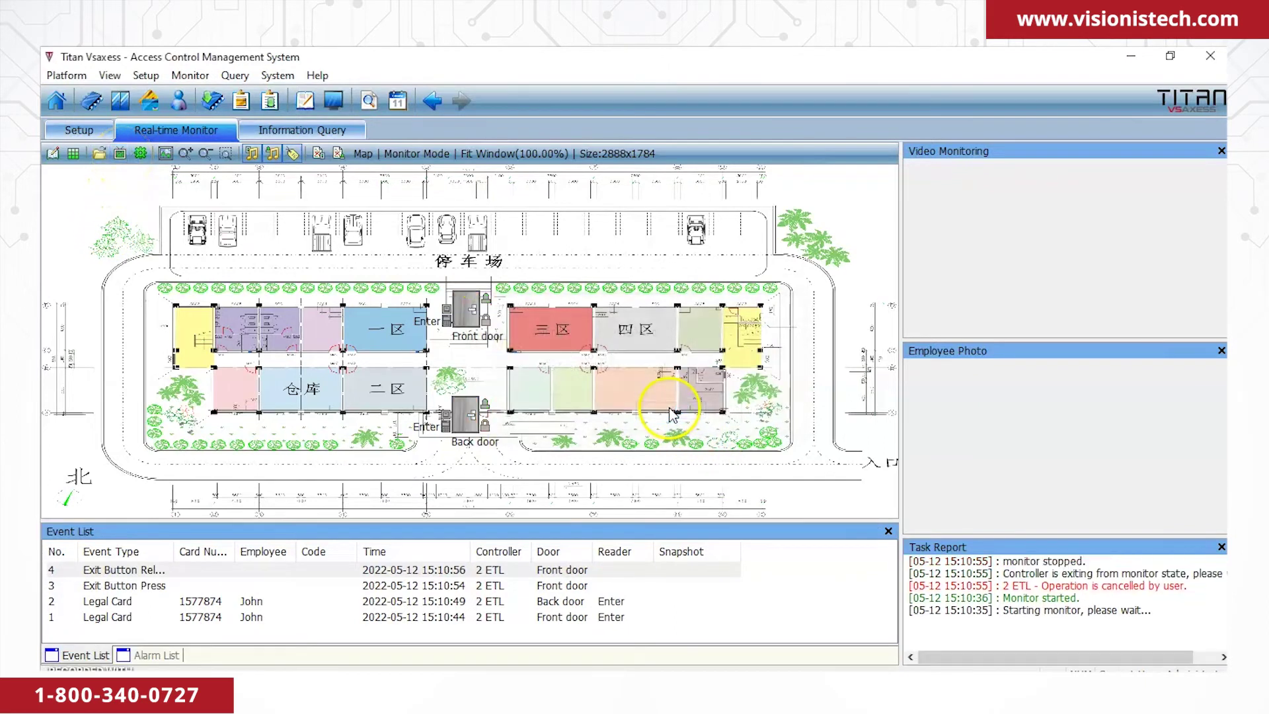
Restart Real-time Monitor on the E-map to catch a Front door card swipe, then stop monitoring.
click(92, 134)
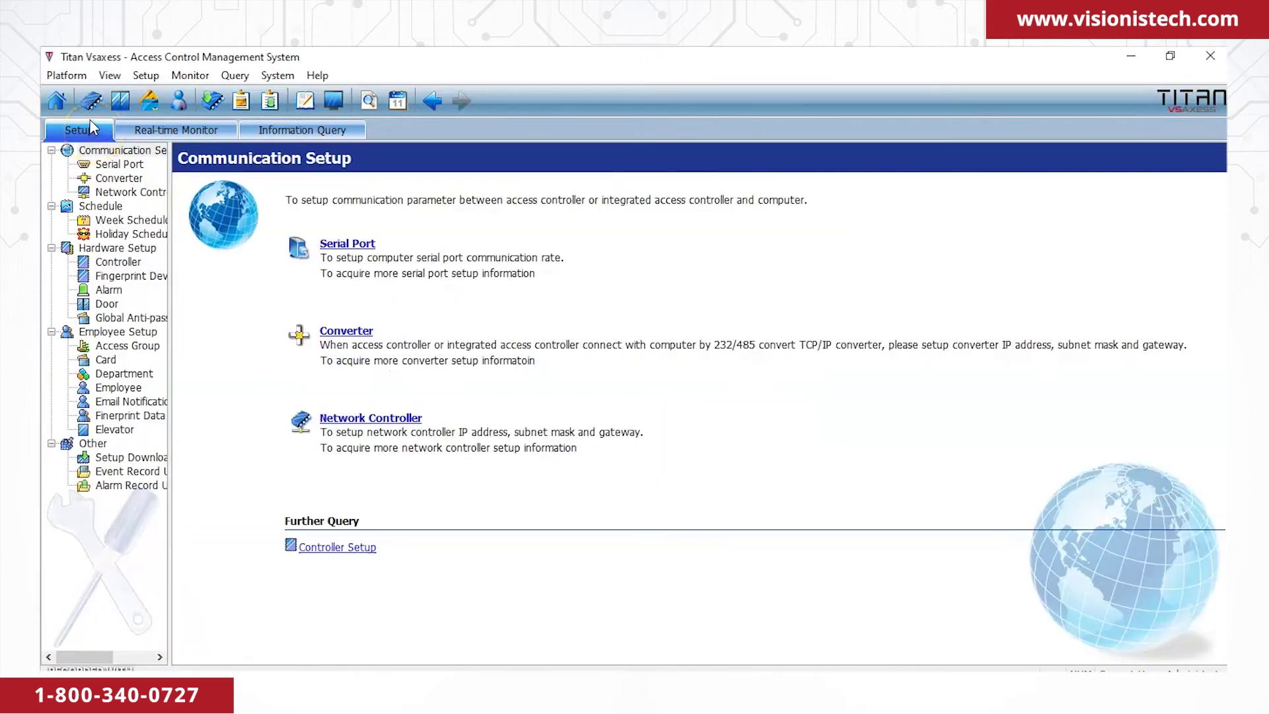
click(189, 129)
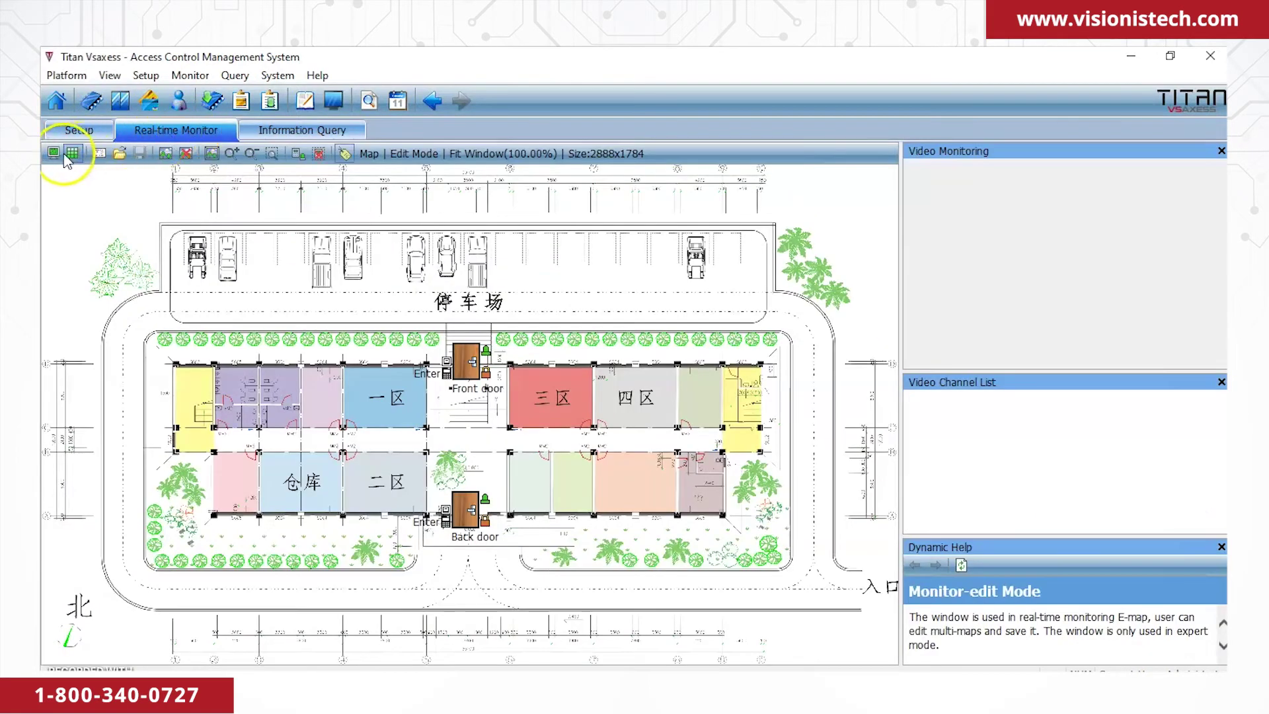
click(54, 153)
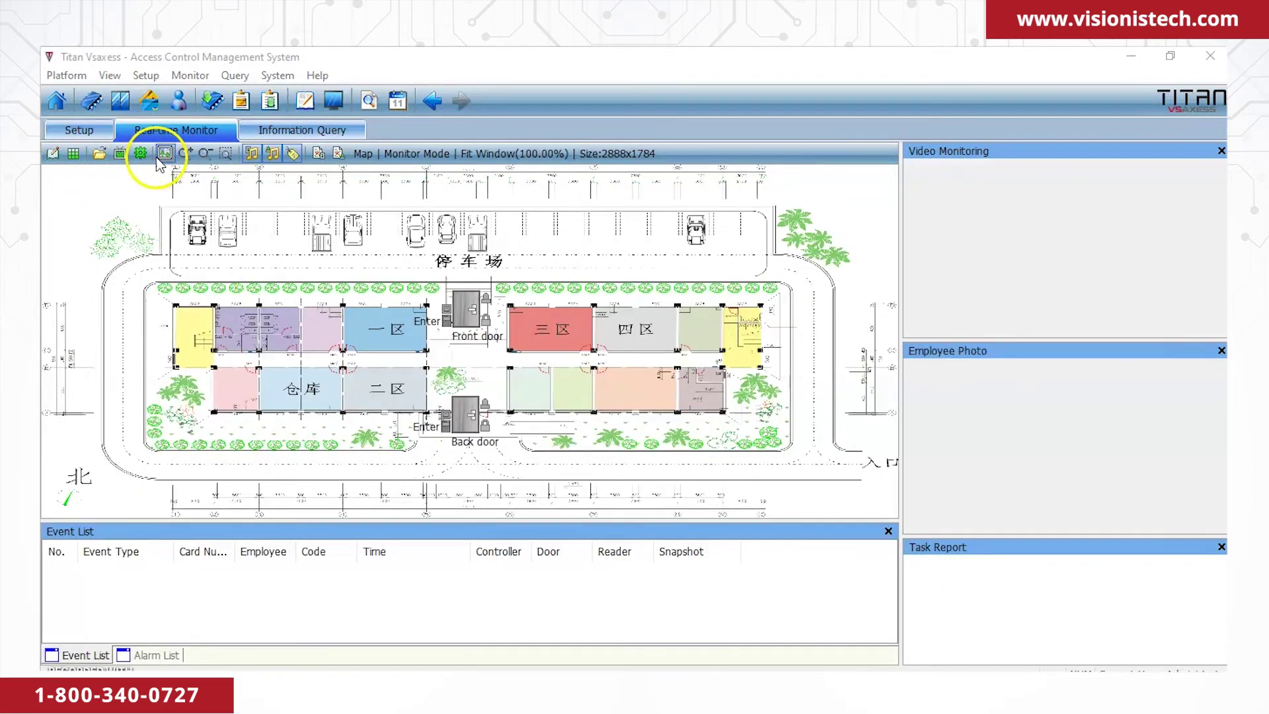
click(120, 156)
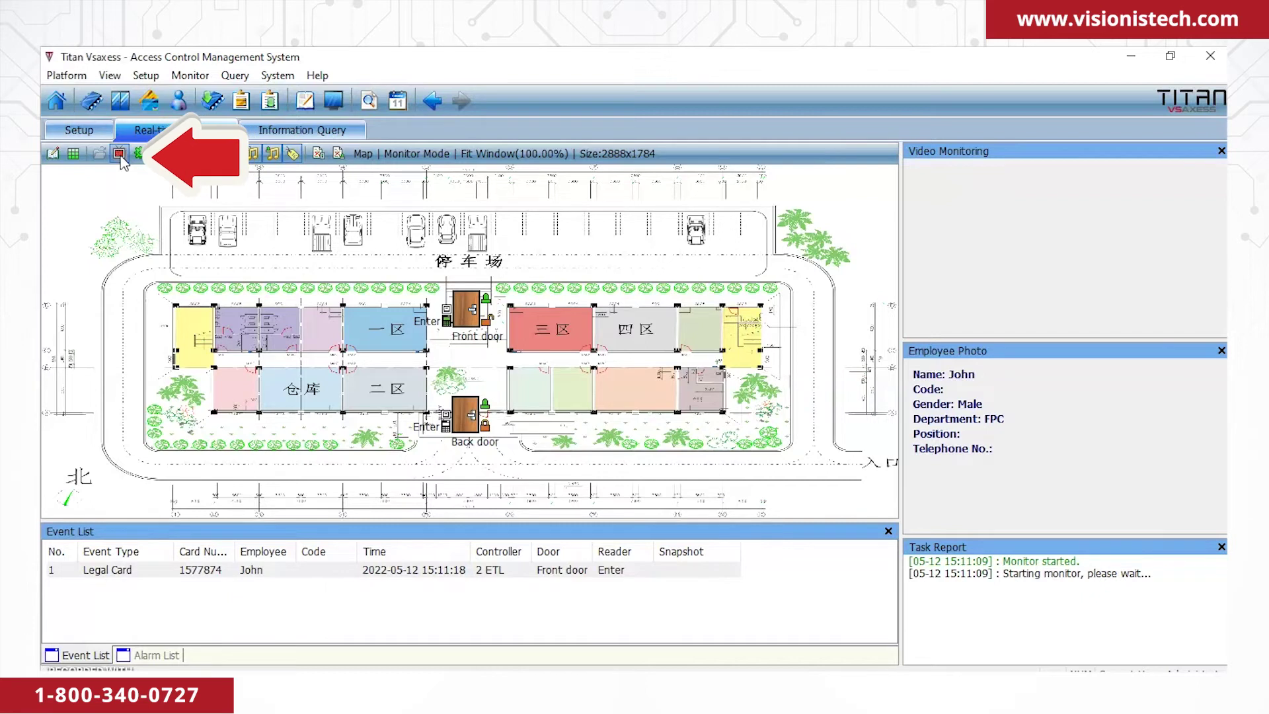
click(120, 154)
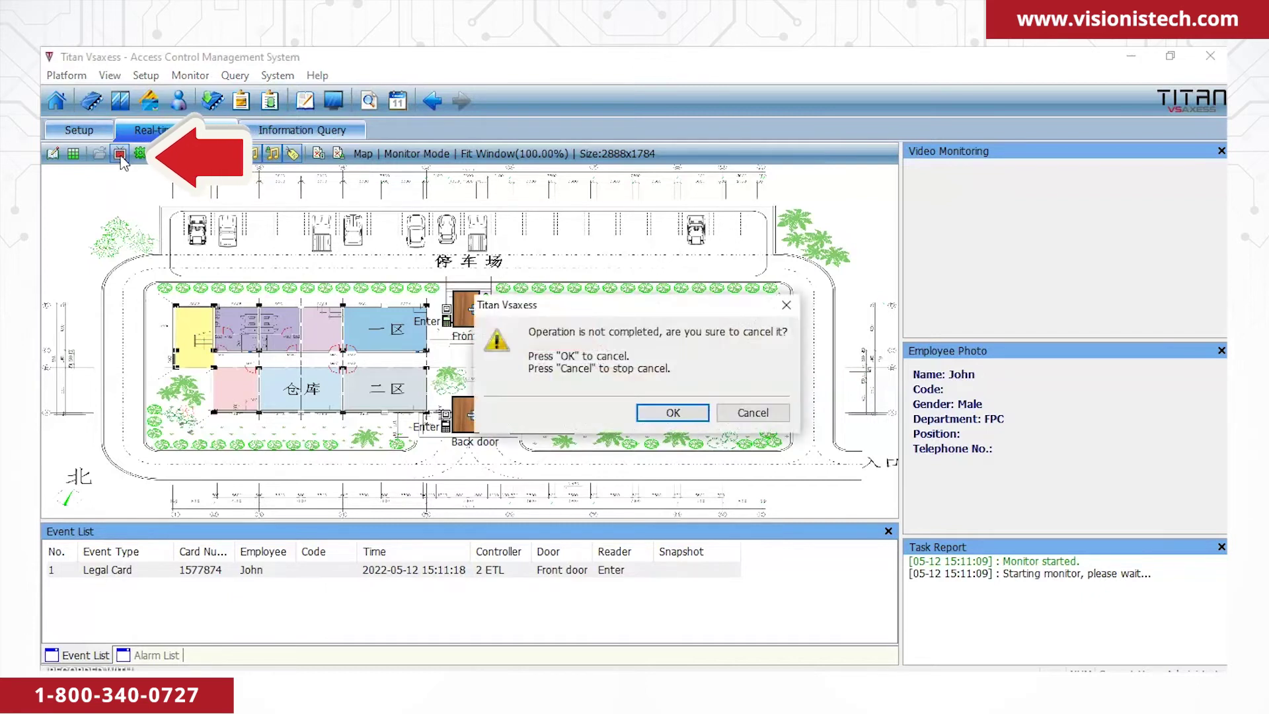
click(673, 414)
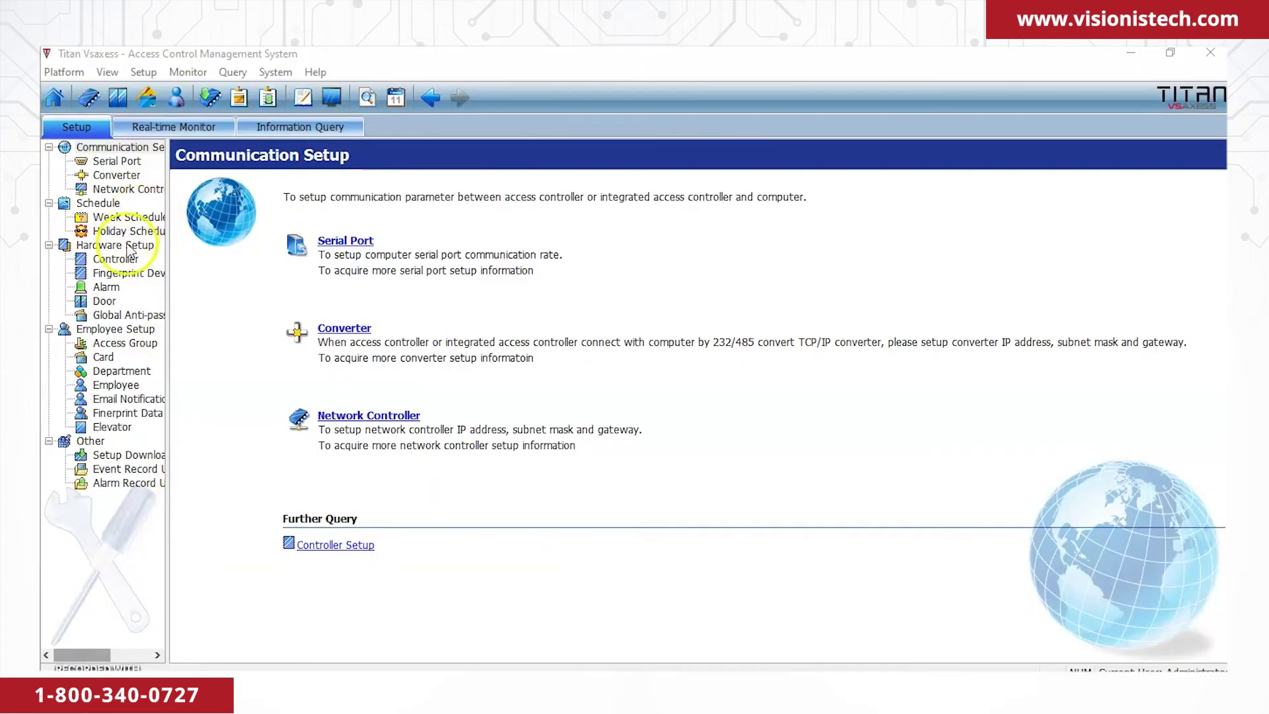
Open the 2 ETL-Front door once, force it open, then cancel its forced state.
click(109, 302)
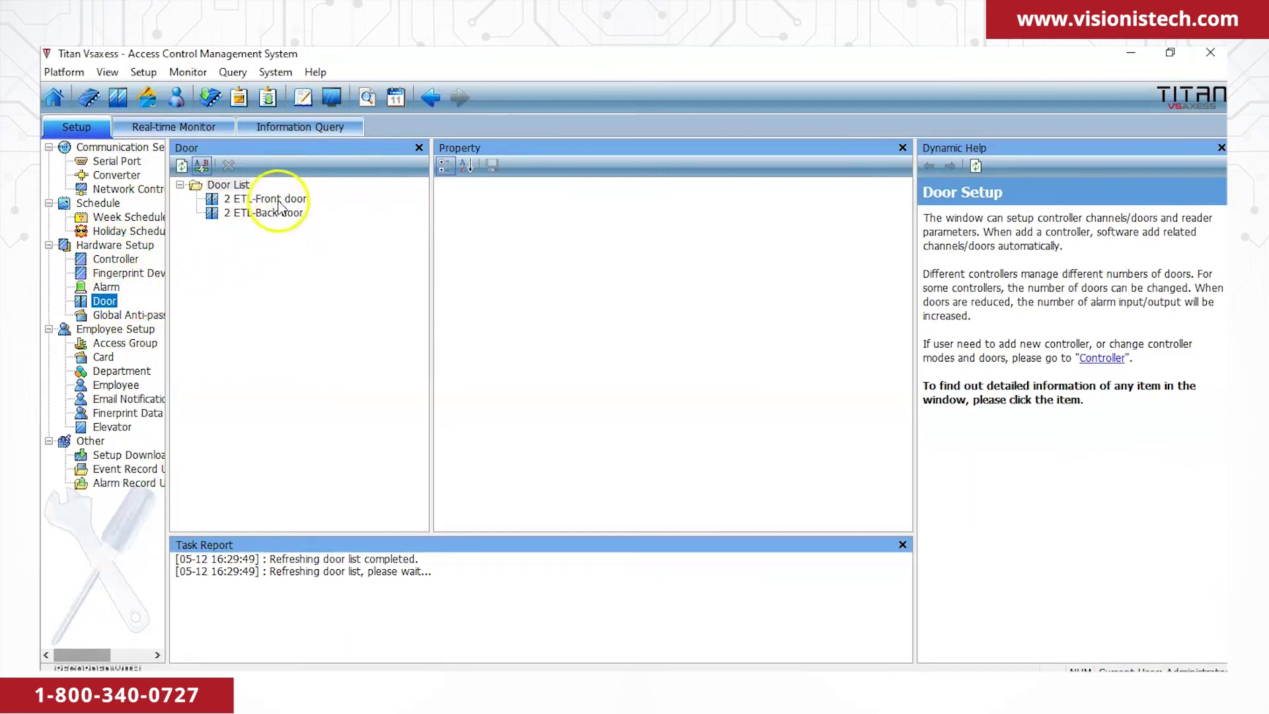
click(277, 200)
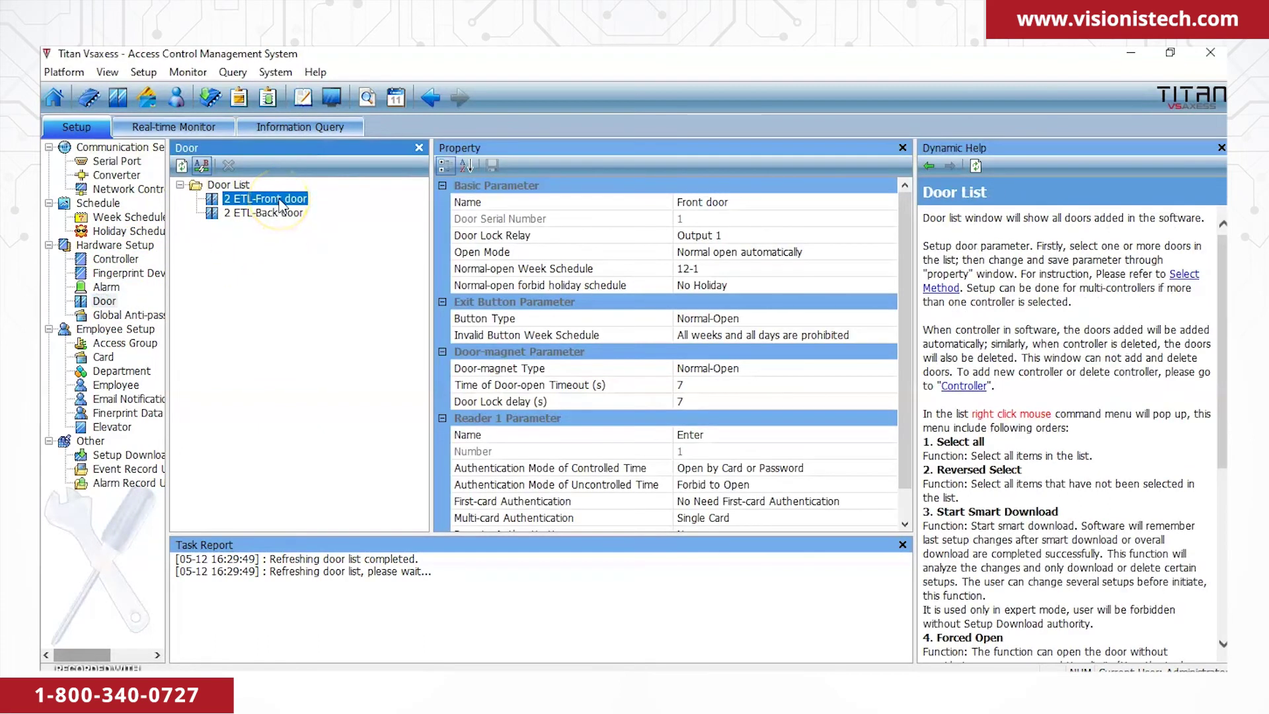
right_click(281, 205)
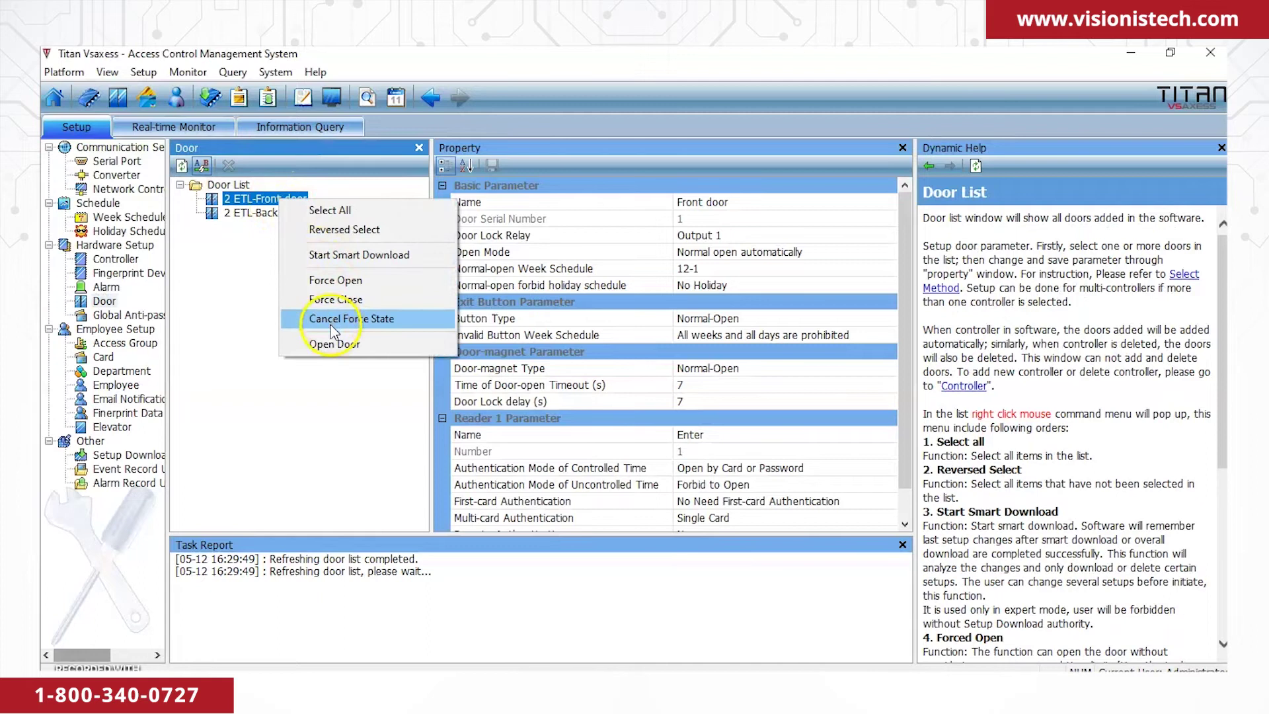
click(337, 344)
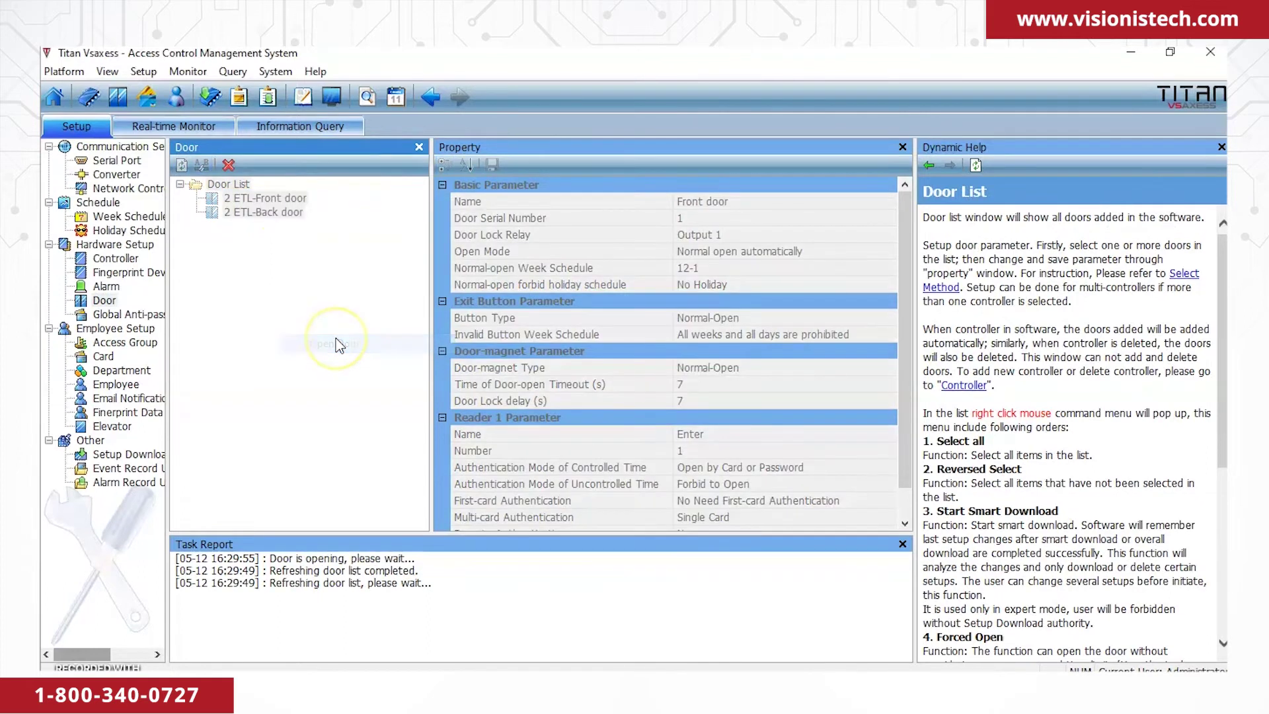
right_click(294, 202)
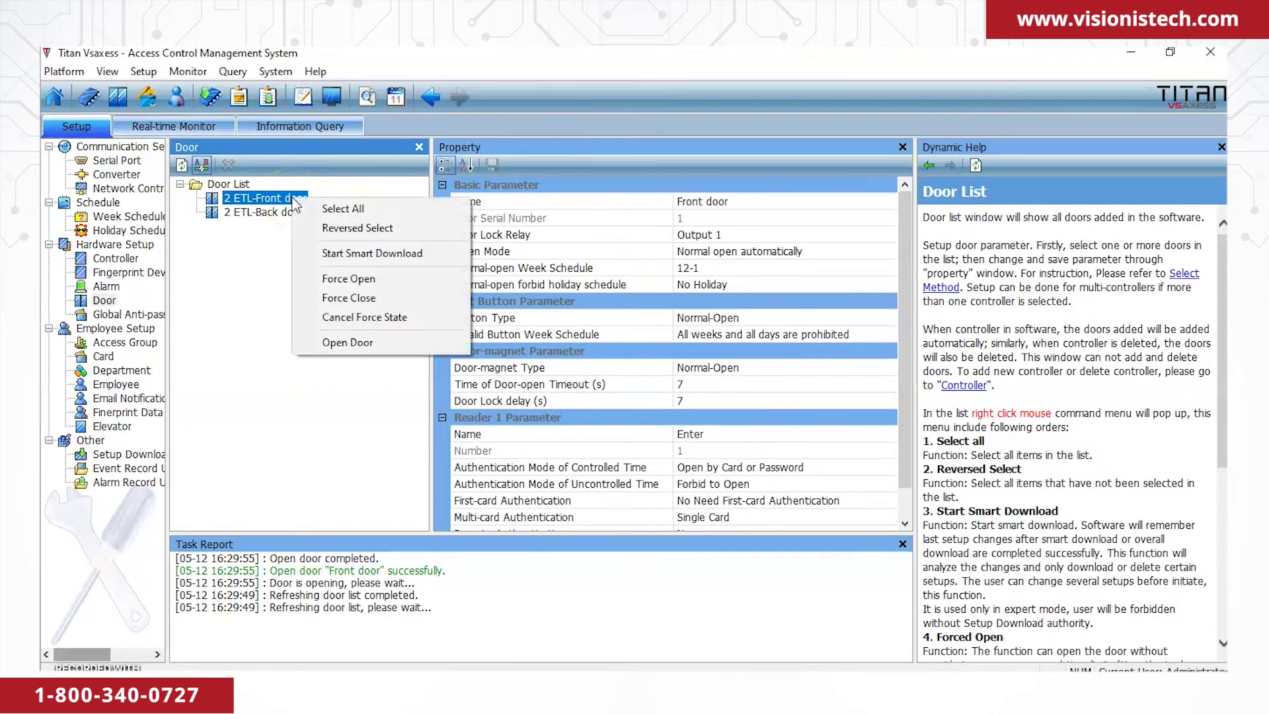
click(350, 279)
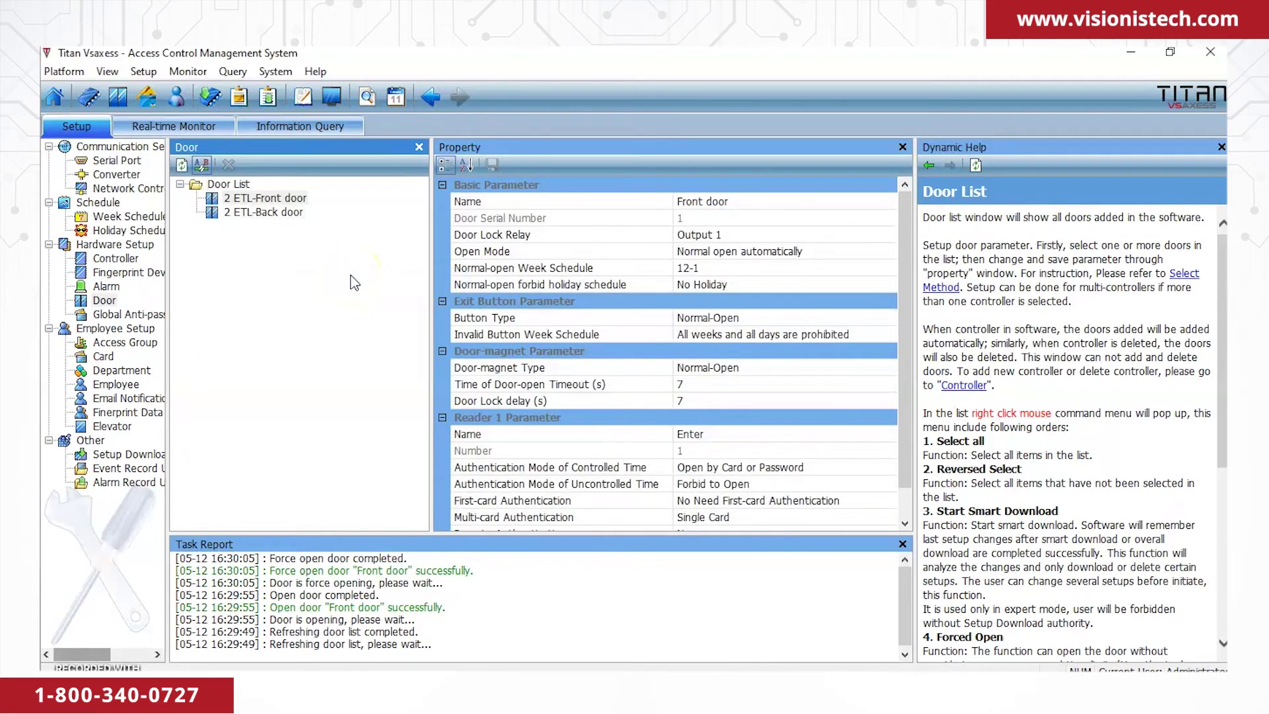
right_click(283, 201)
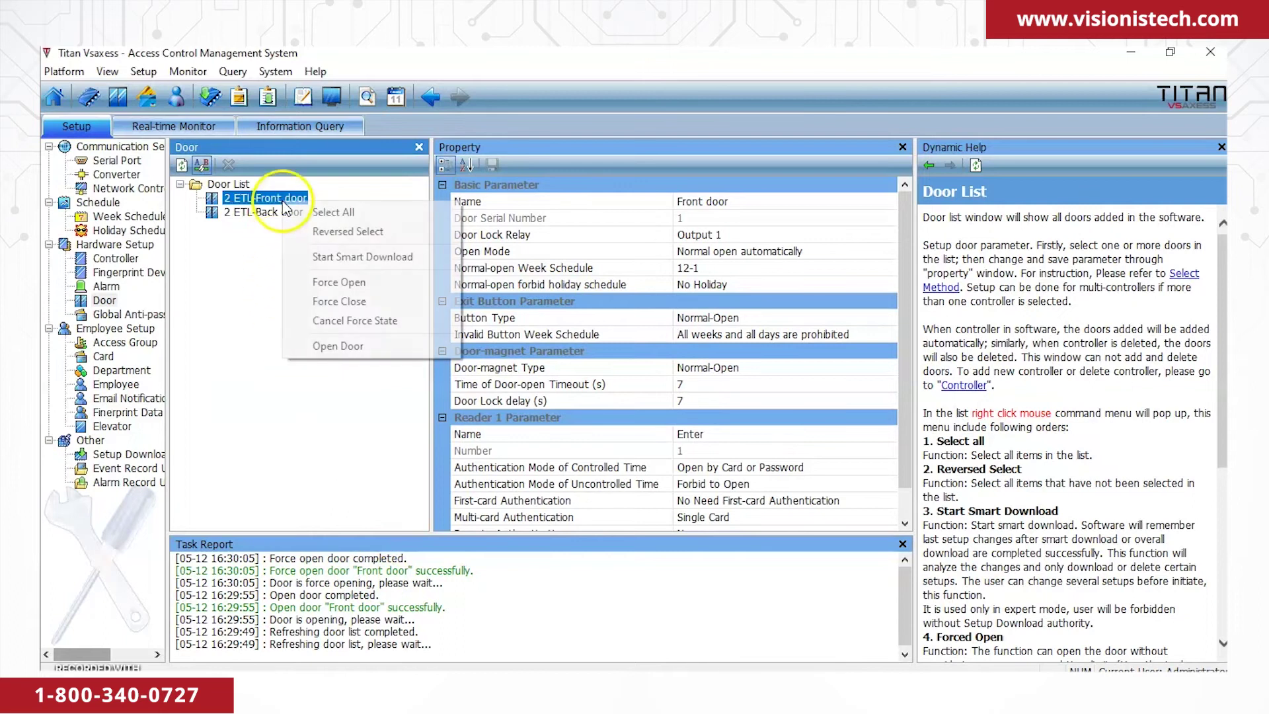
click(352, 321)
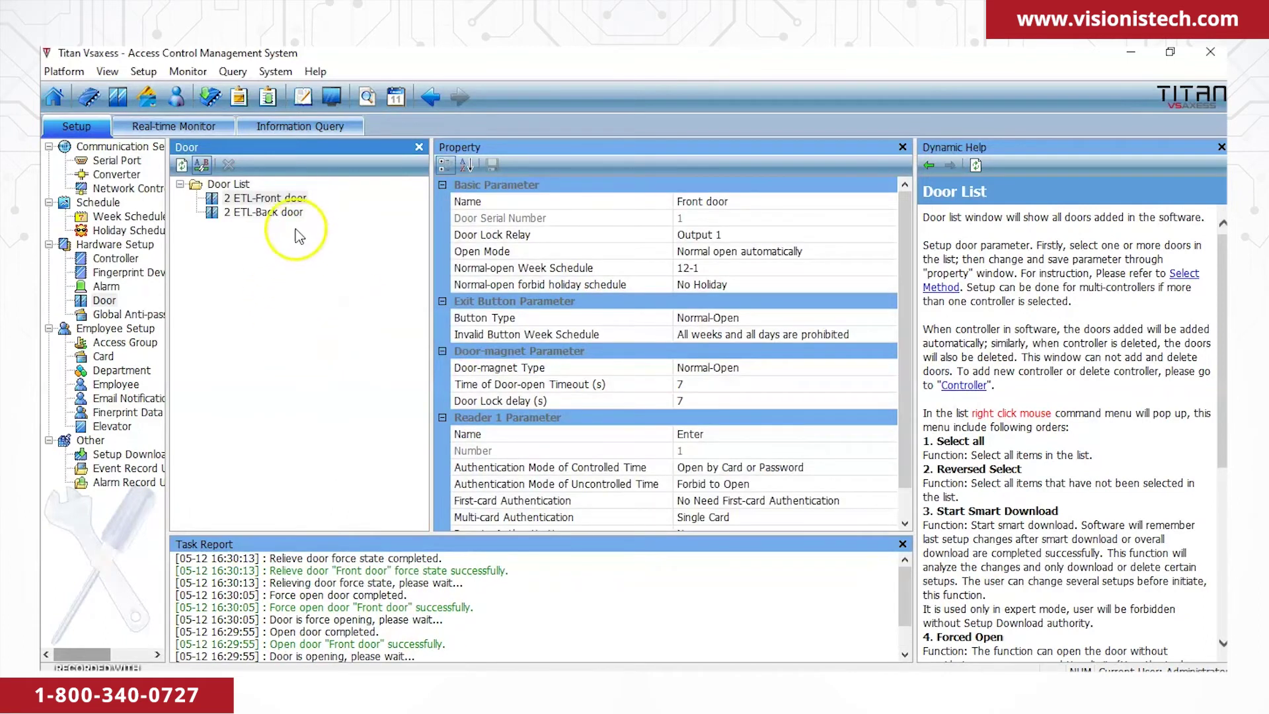
Force the Back door closed, then cancel its forced state.
click(271, 214)
right_click(269, 215)
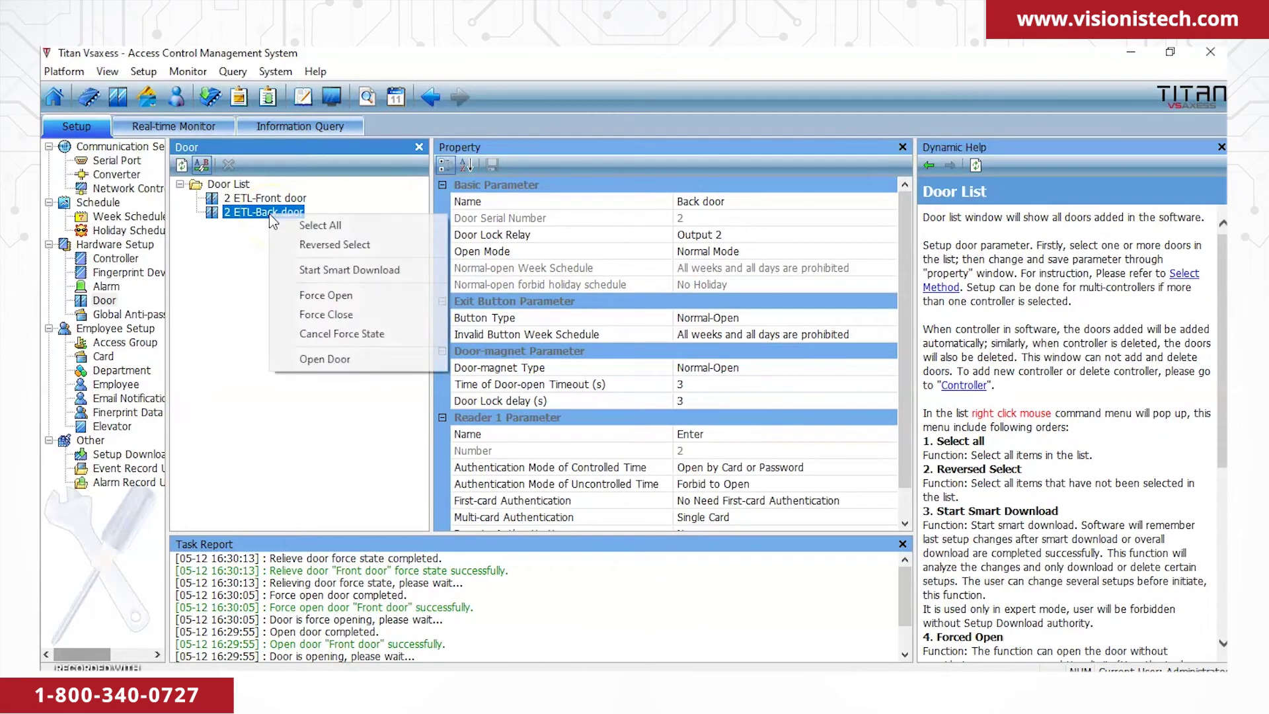
click(327, 315)
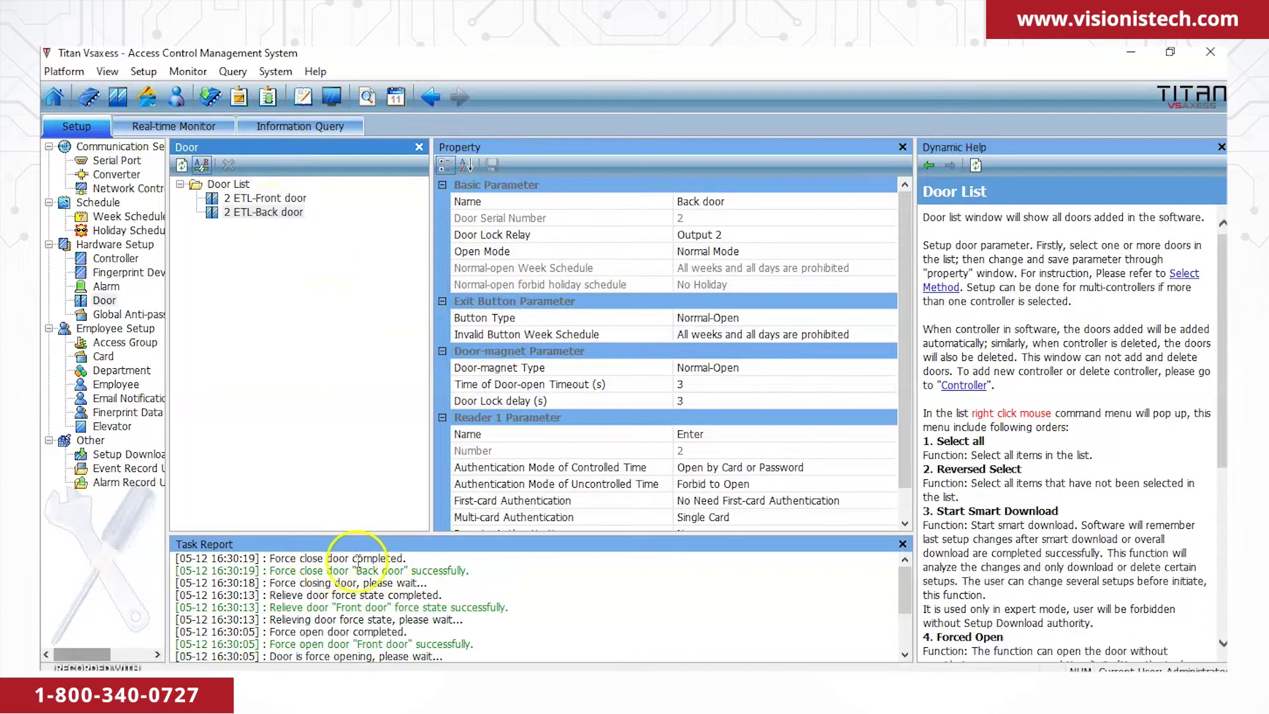
right_click(295, 216)
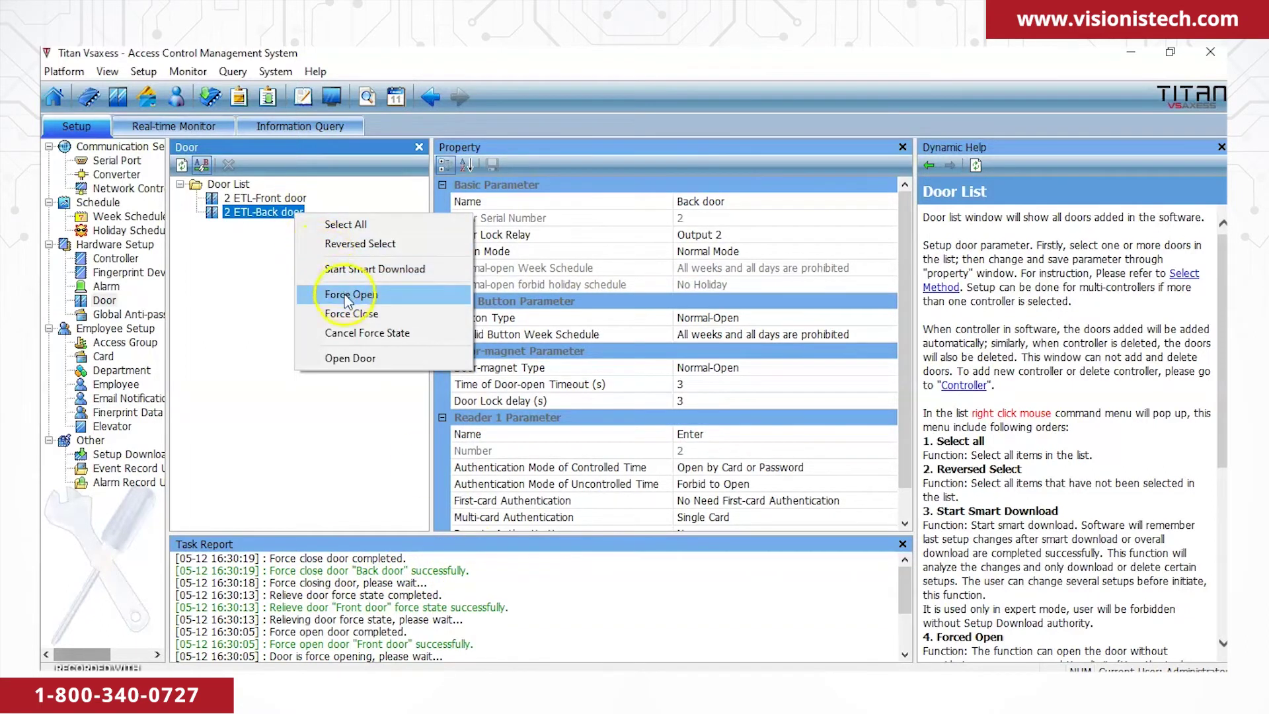
click(364, 334)
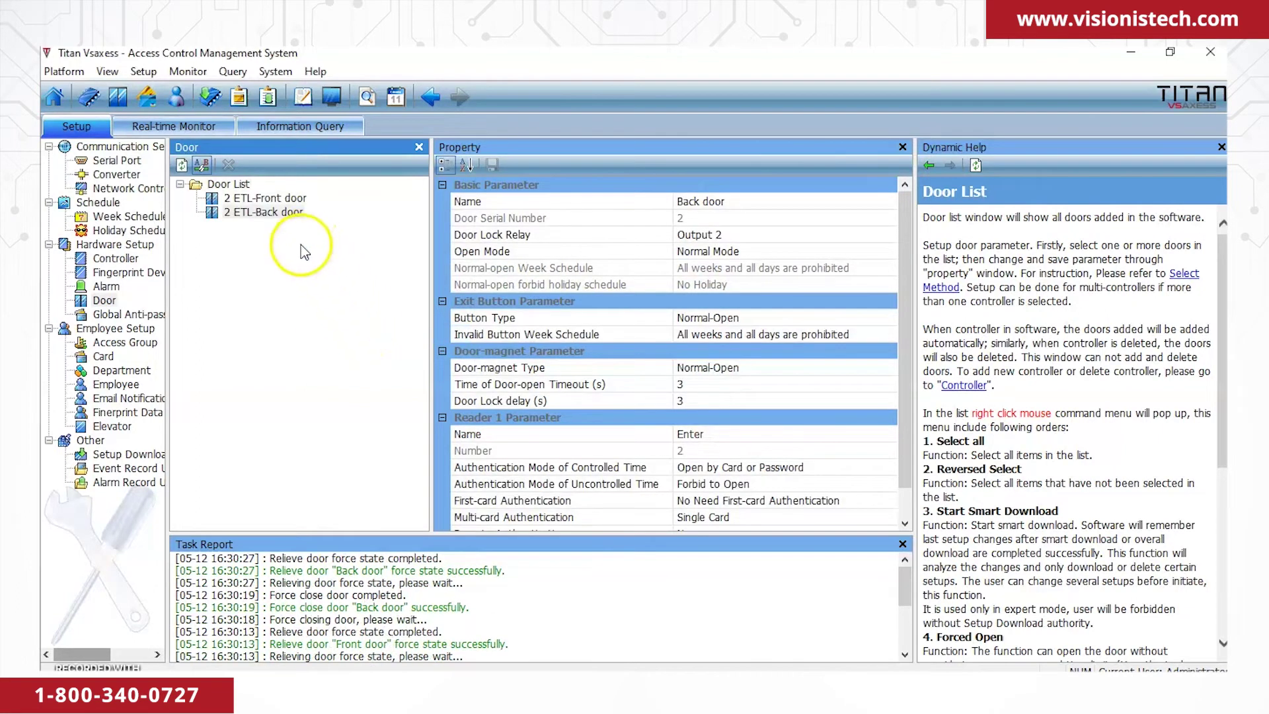
Start monitoring on the E-map, force all doors open, then cancel the forced state.
click(184, 127)
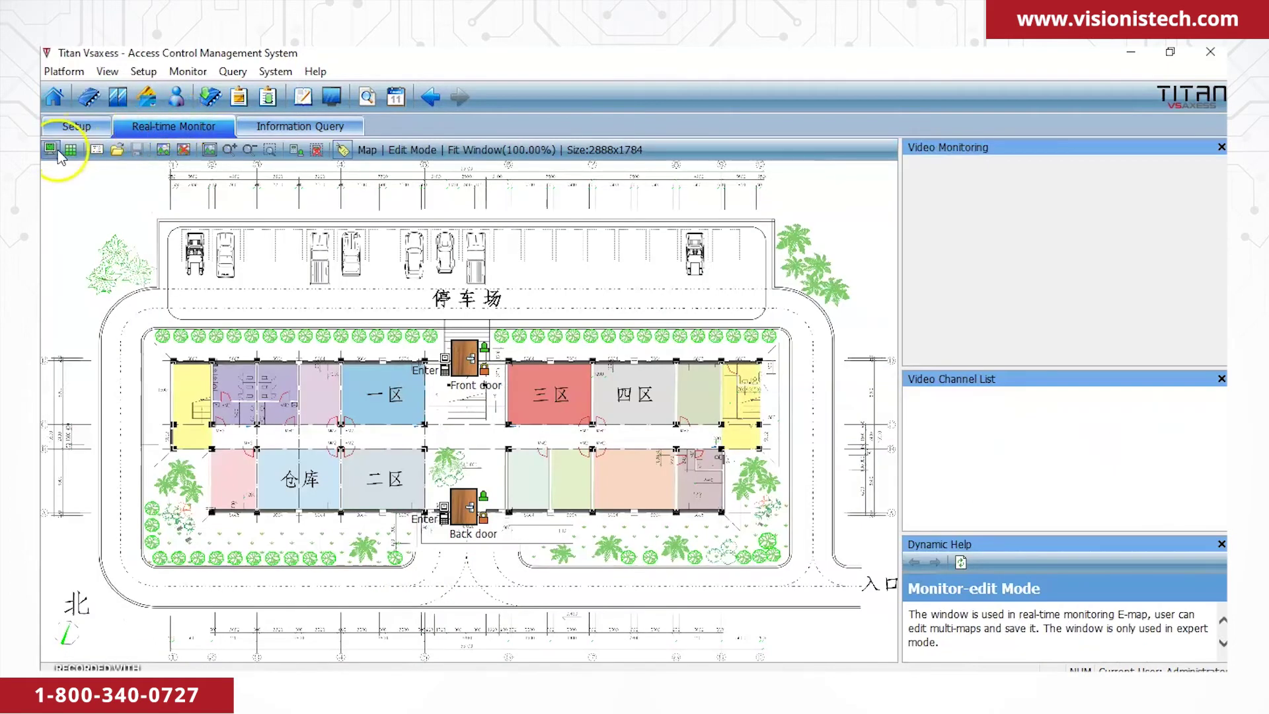
click(58, 152)
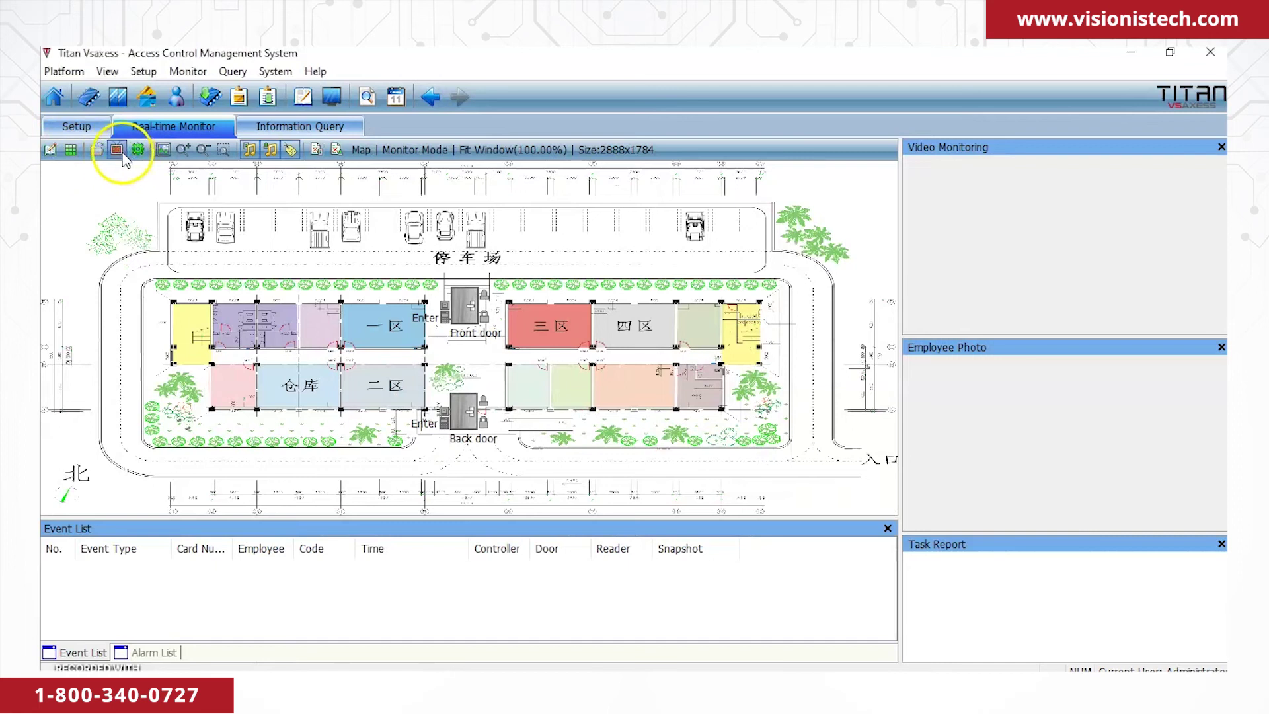
click(120, 152)
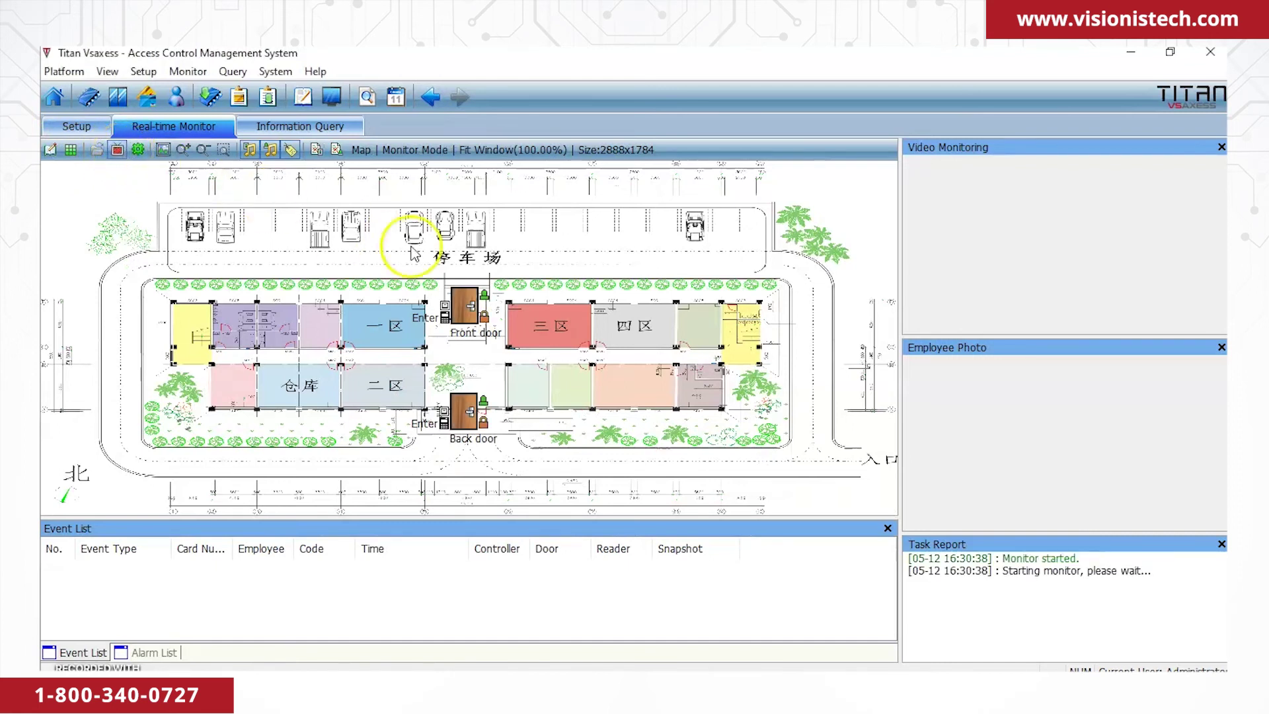
right_click(527, 274)
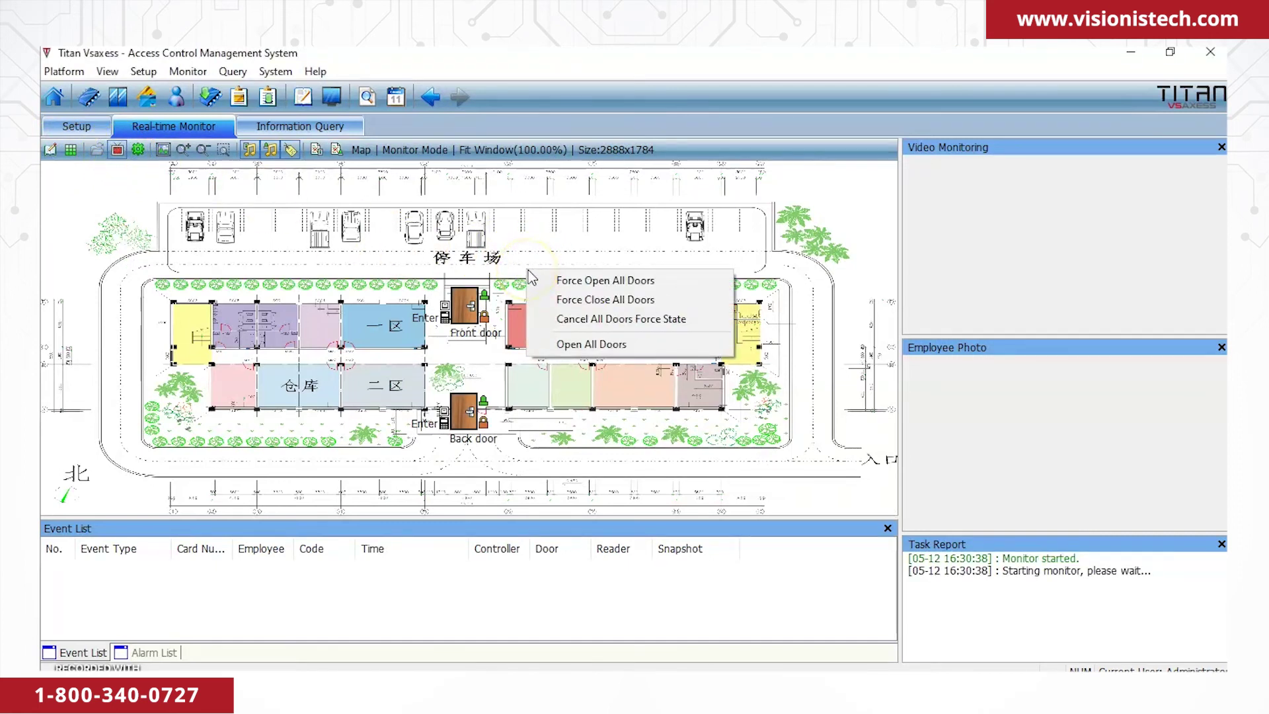
click(536, 280)
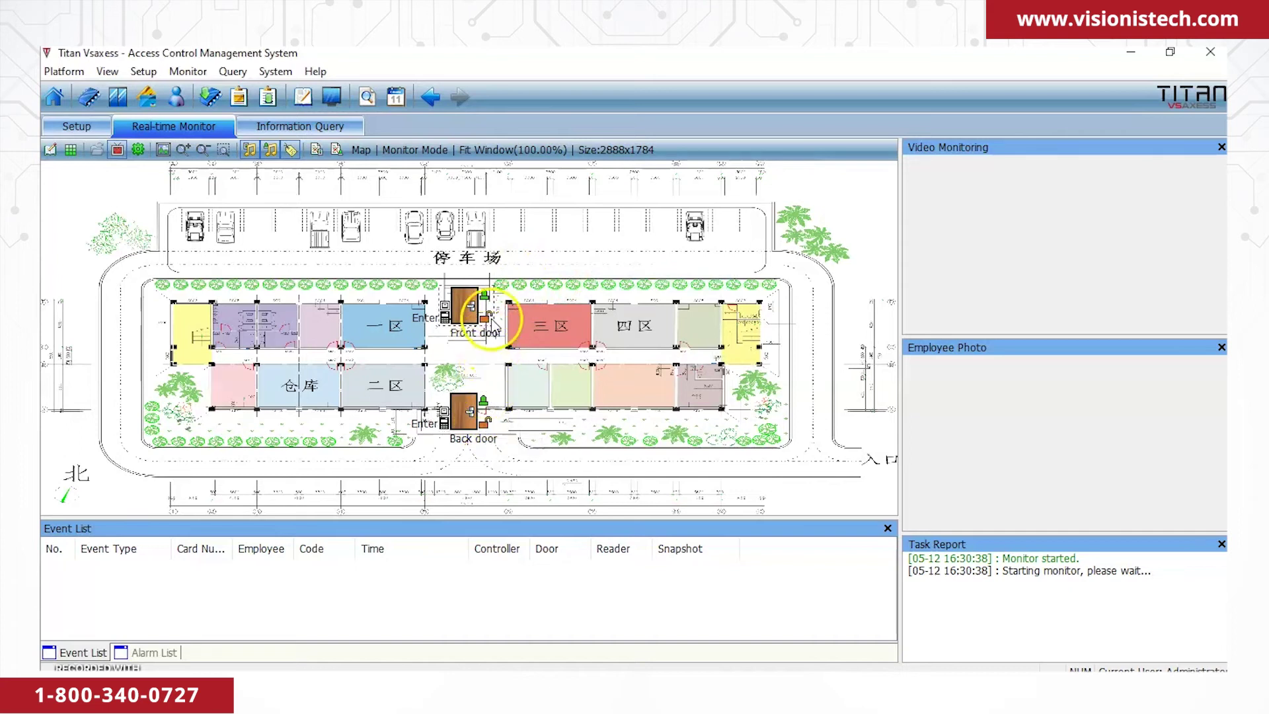
right_click(525, 238)
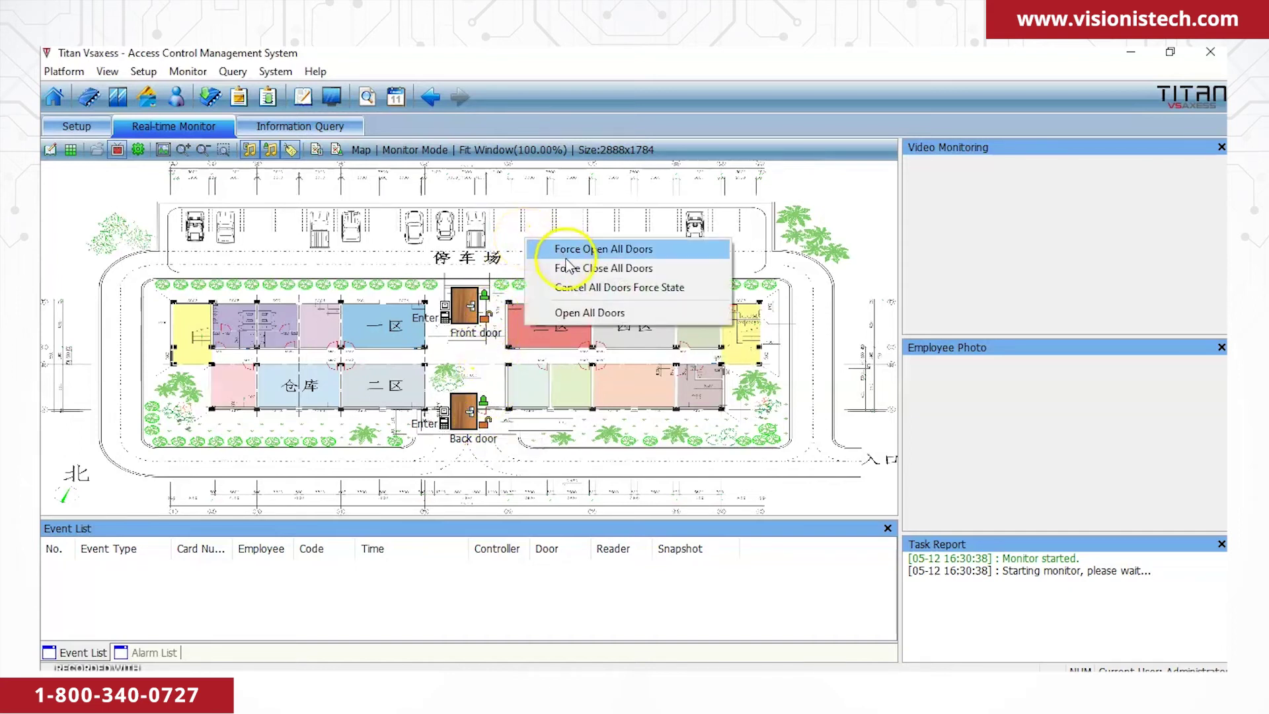
click(572, 288)
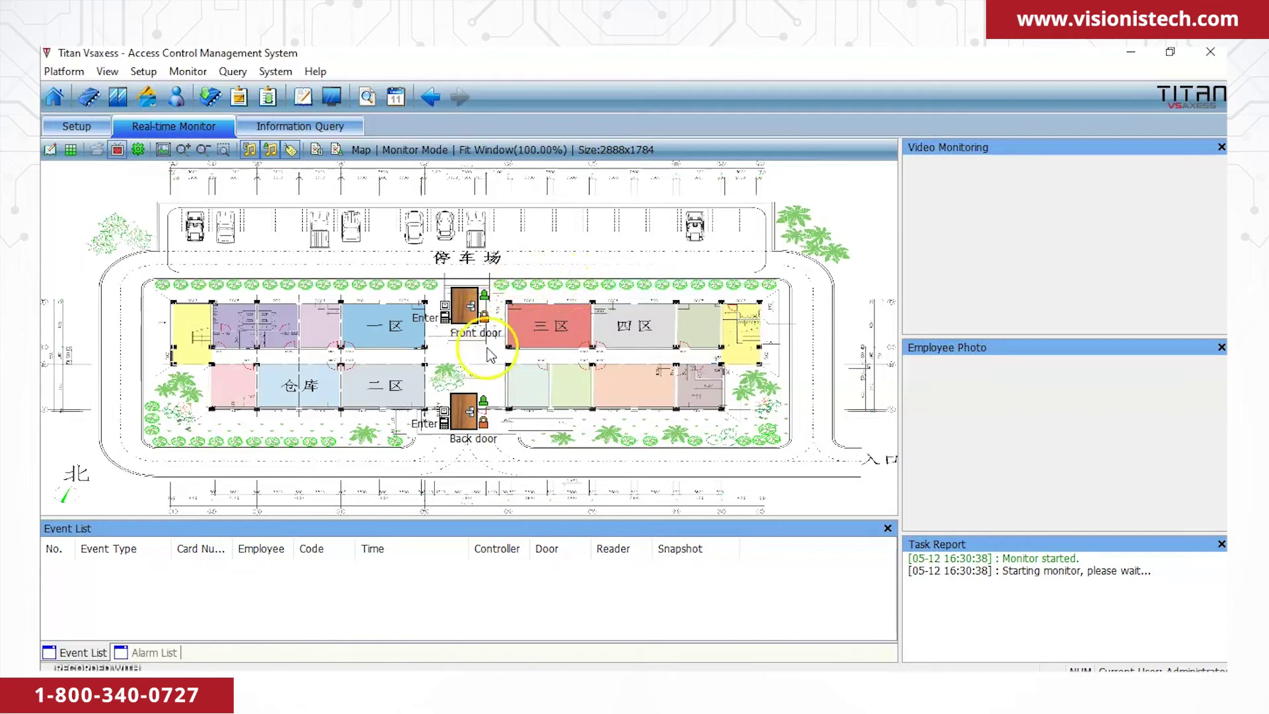
Force all doors closed, cancel the forced state, then stop monitoring and confirm.
right_click(508, 251)
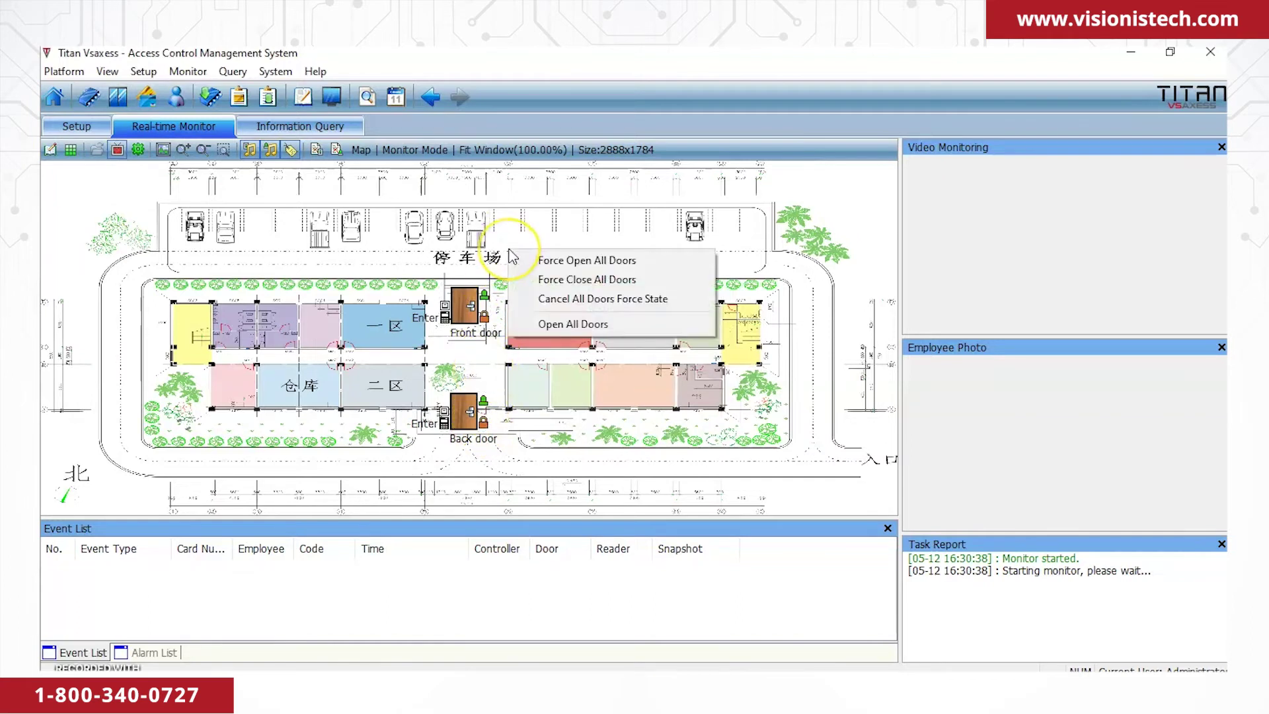
click(544, 280)
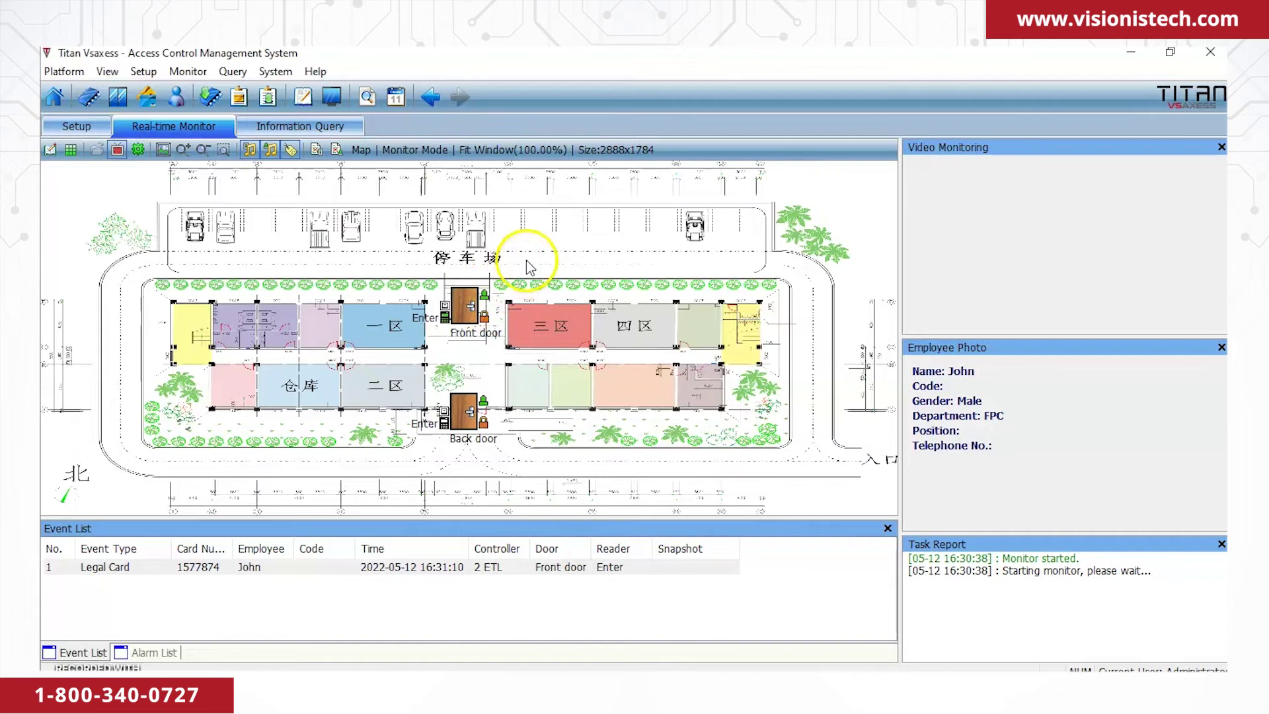
right_click(482, 290)
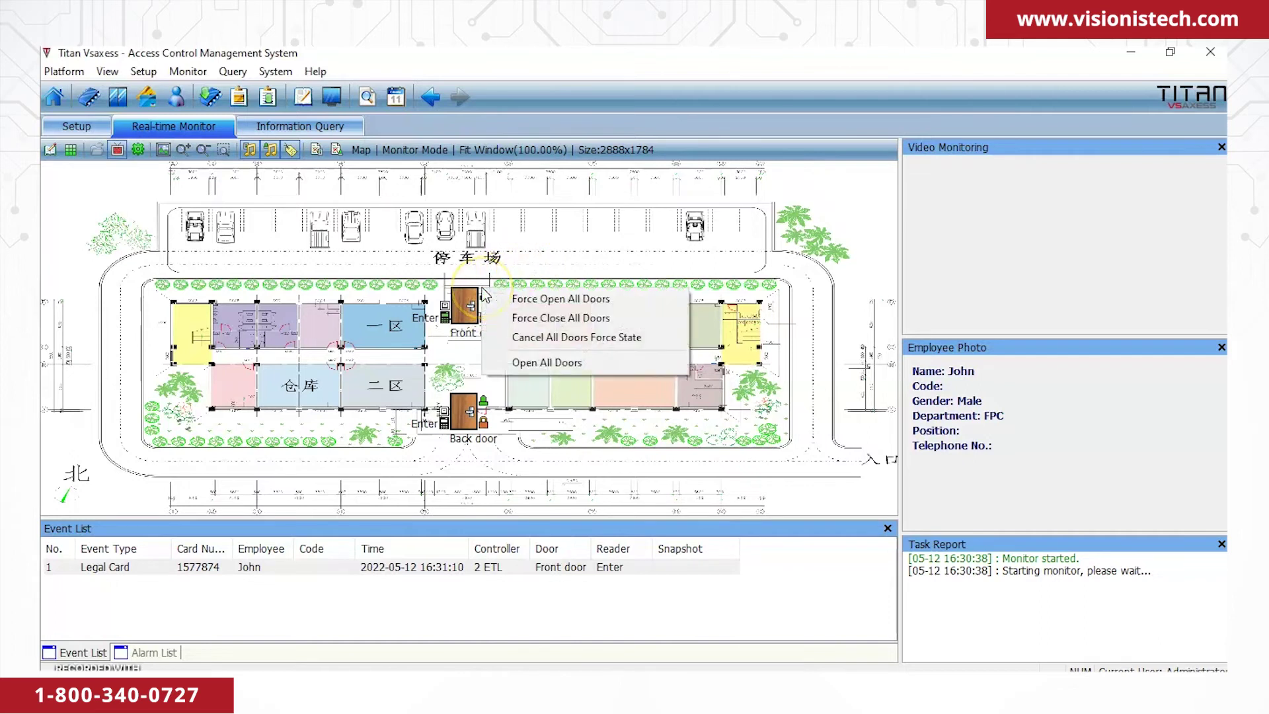
click(534, 336)
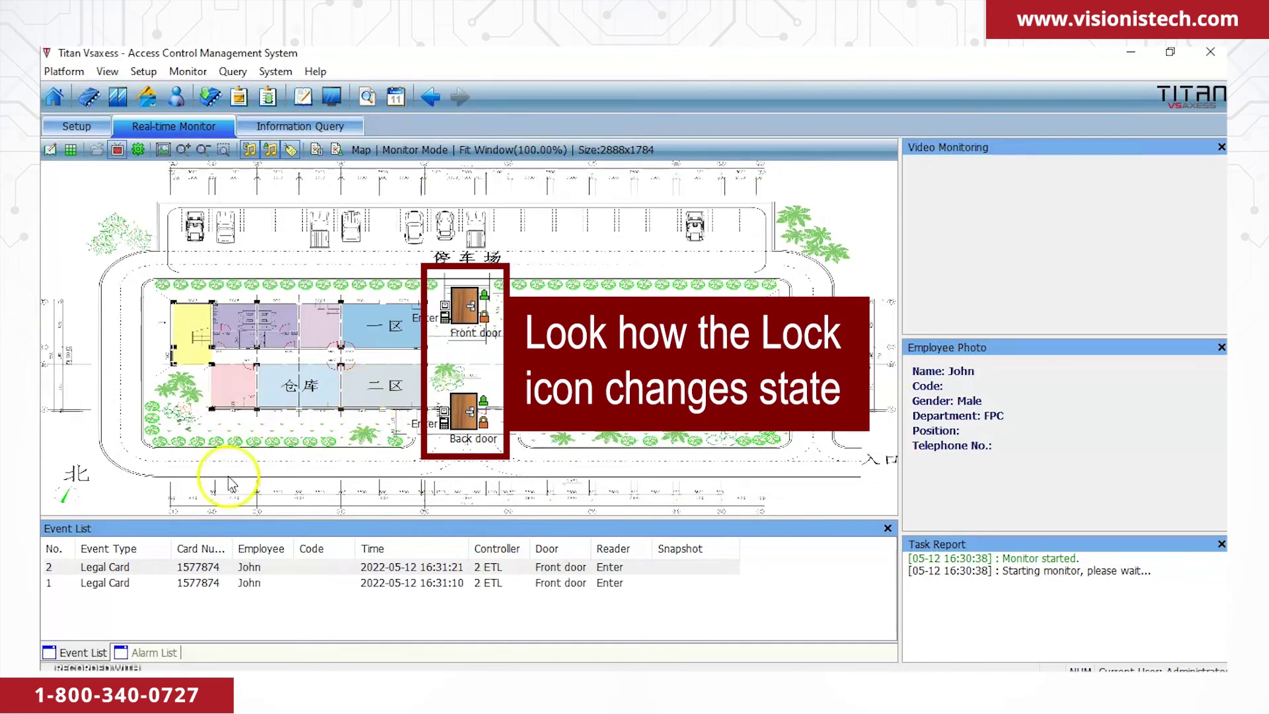
click(116, 154)
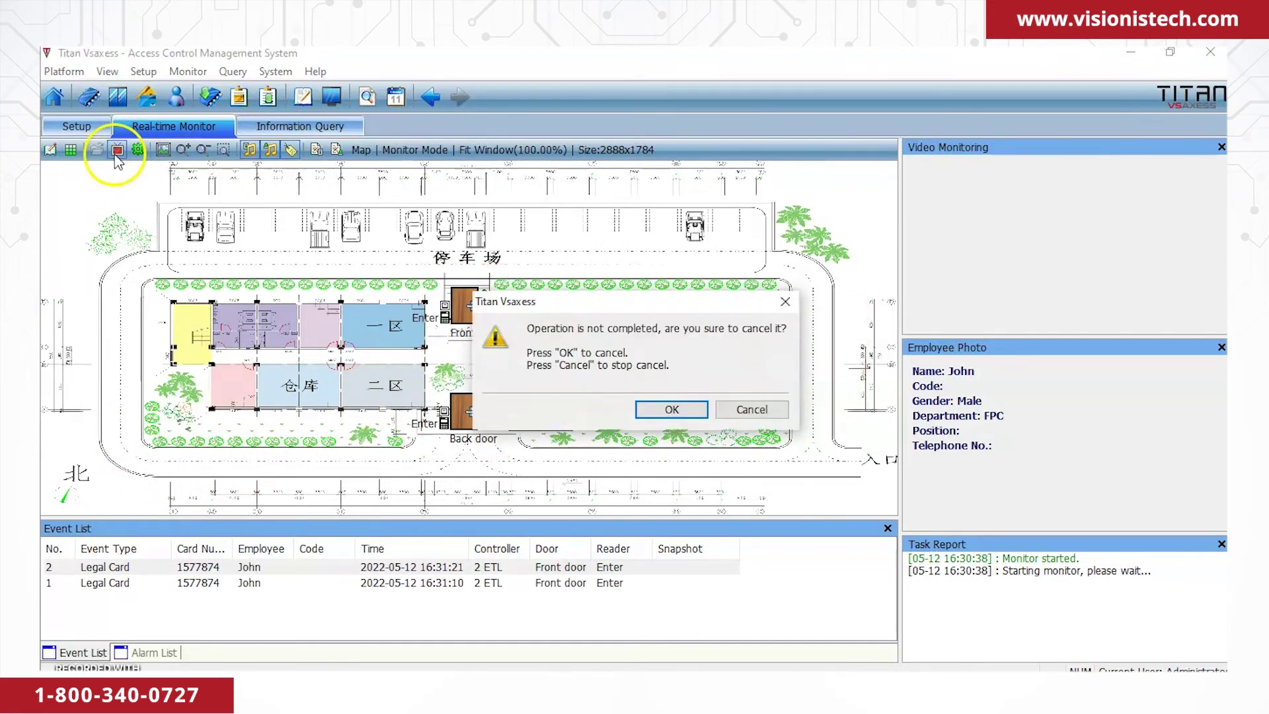
click(660, 411)
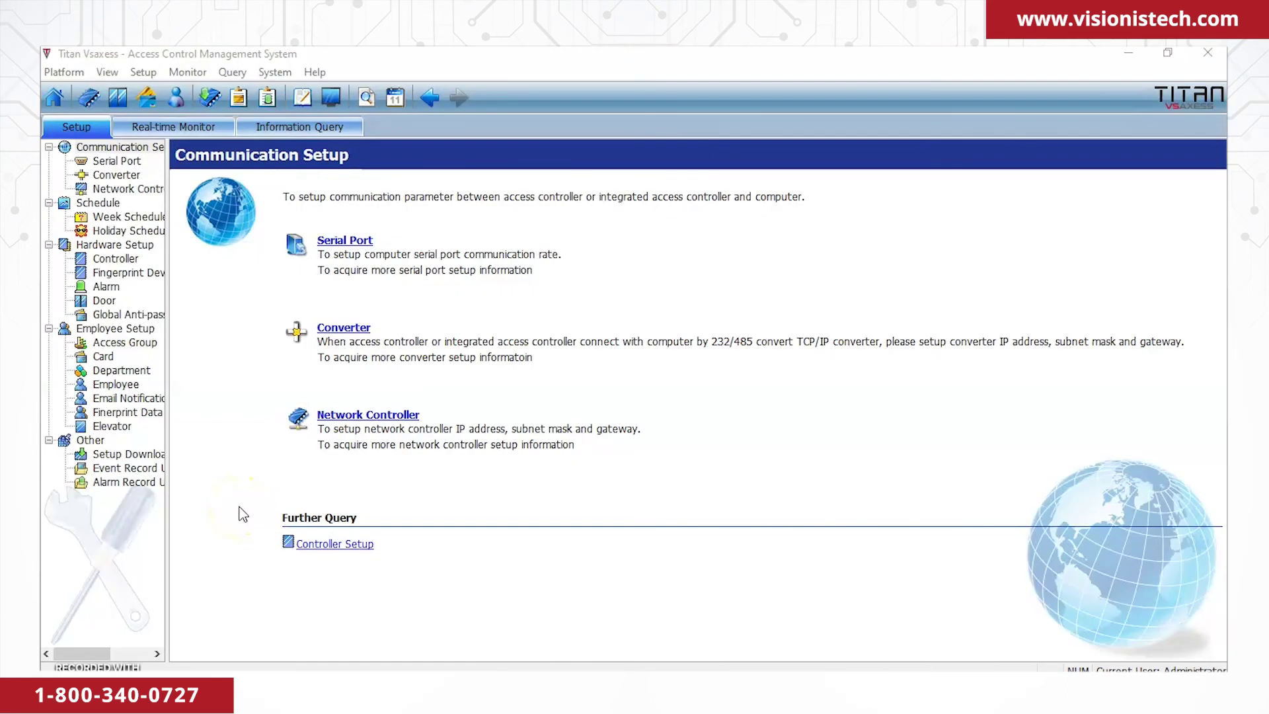
Change the 2 ETL-Front door's Door Lock delay from 3 to 5 seconds and save.
click(103, 301)
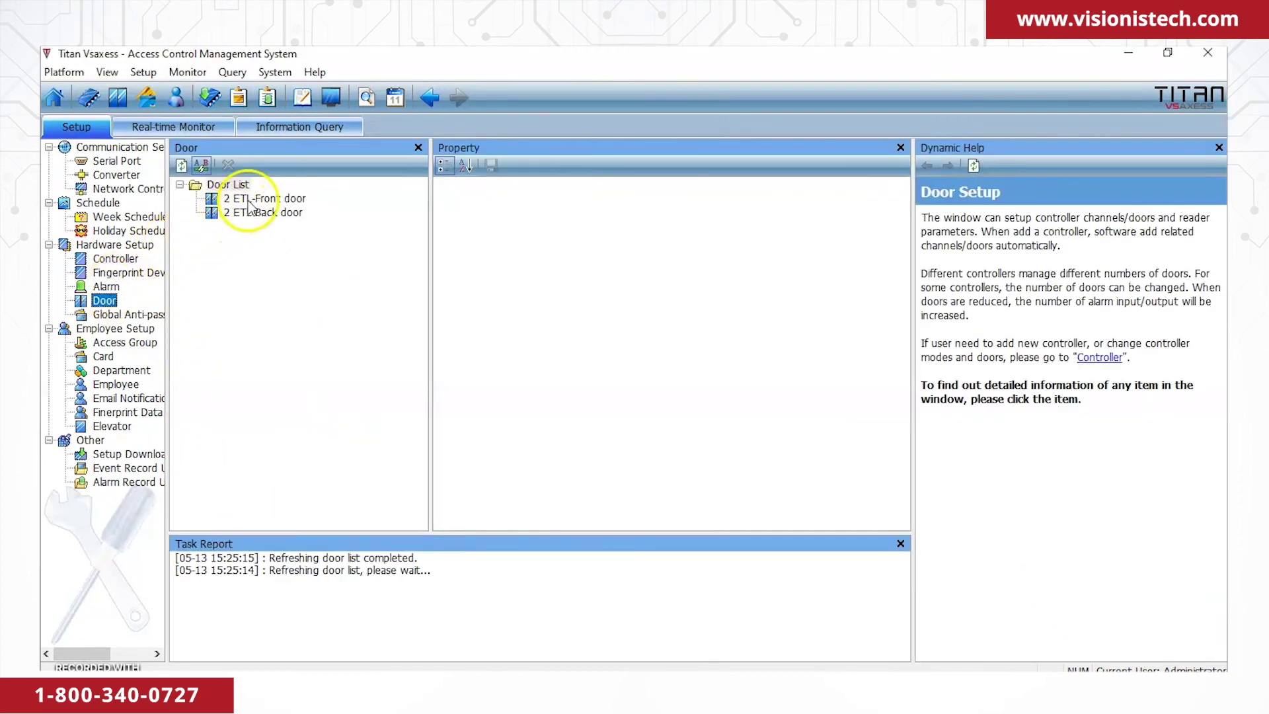
click(251, 198)
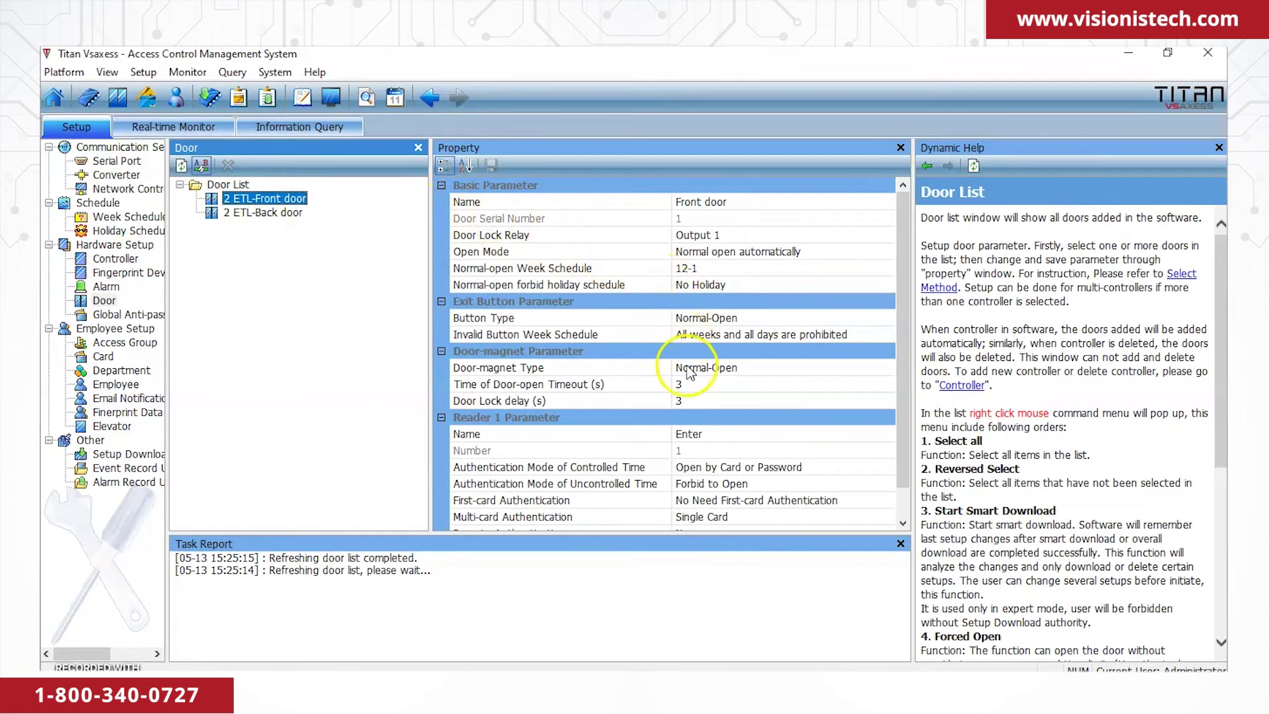
click(691, 404)
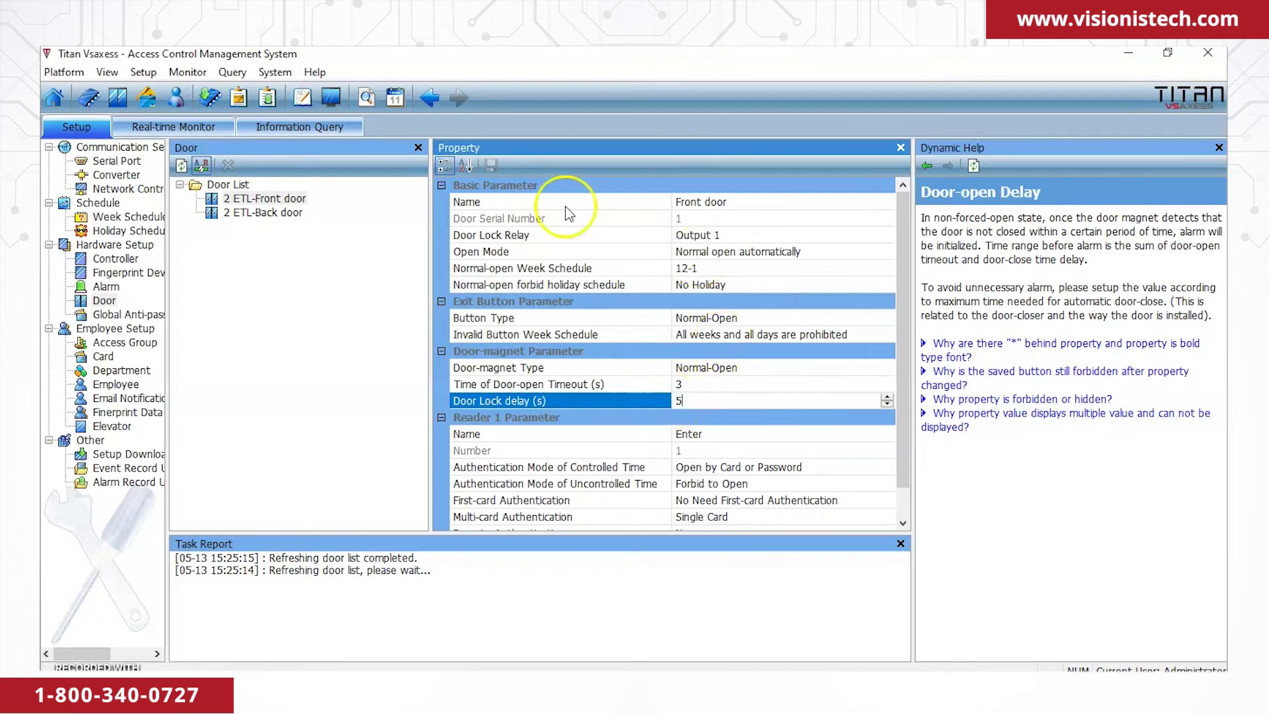
click(342, 250)
click(496, 167)
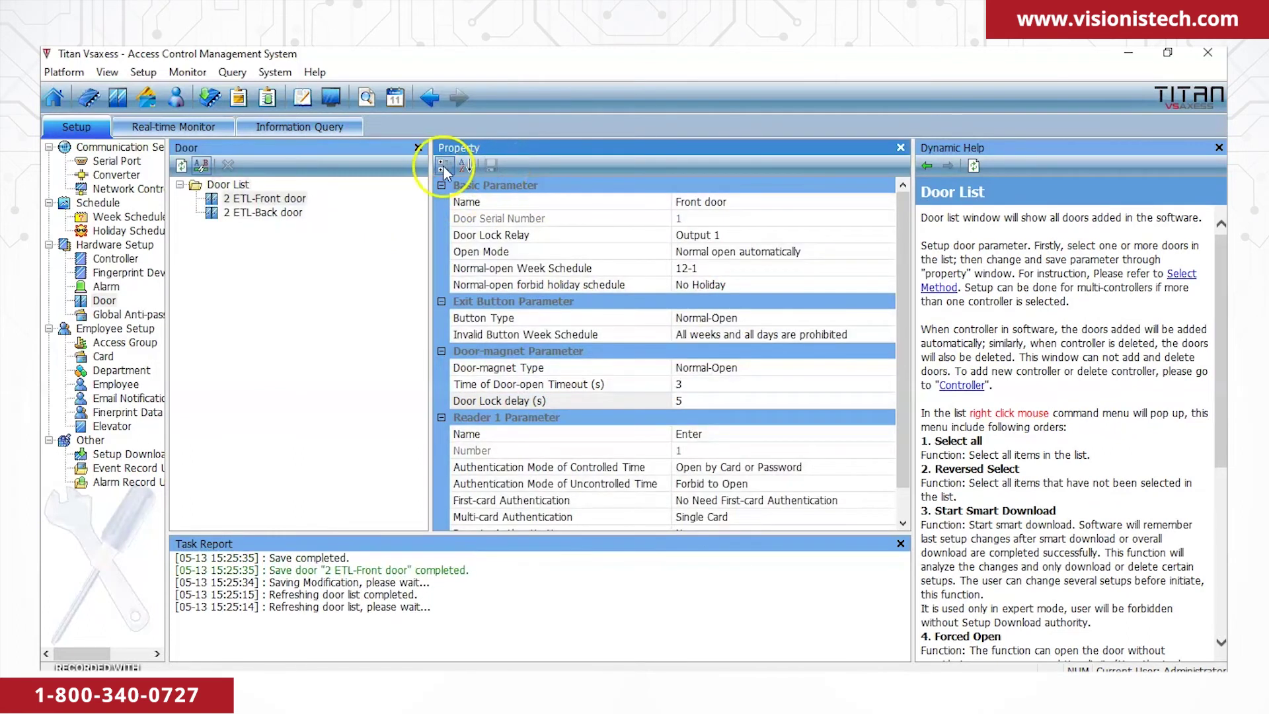
click(136, 453)
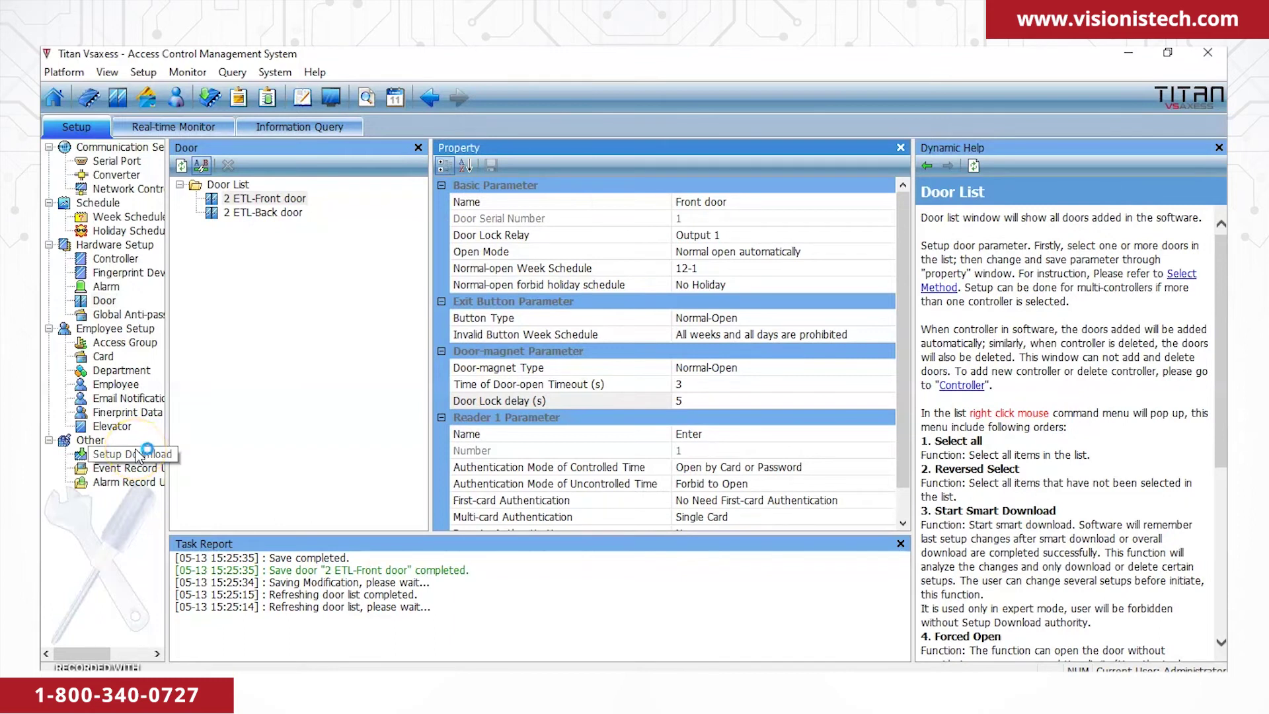
Run a Smart Download of the setup to controller 2 ETL.
click(236, 200)
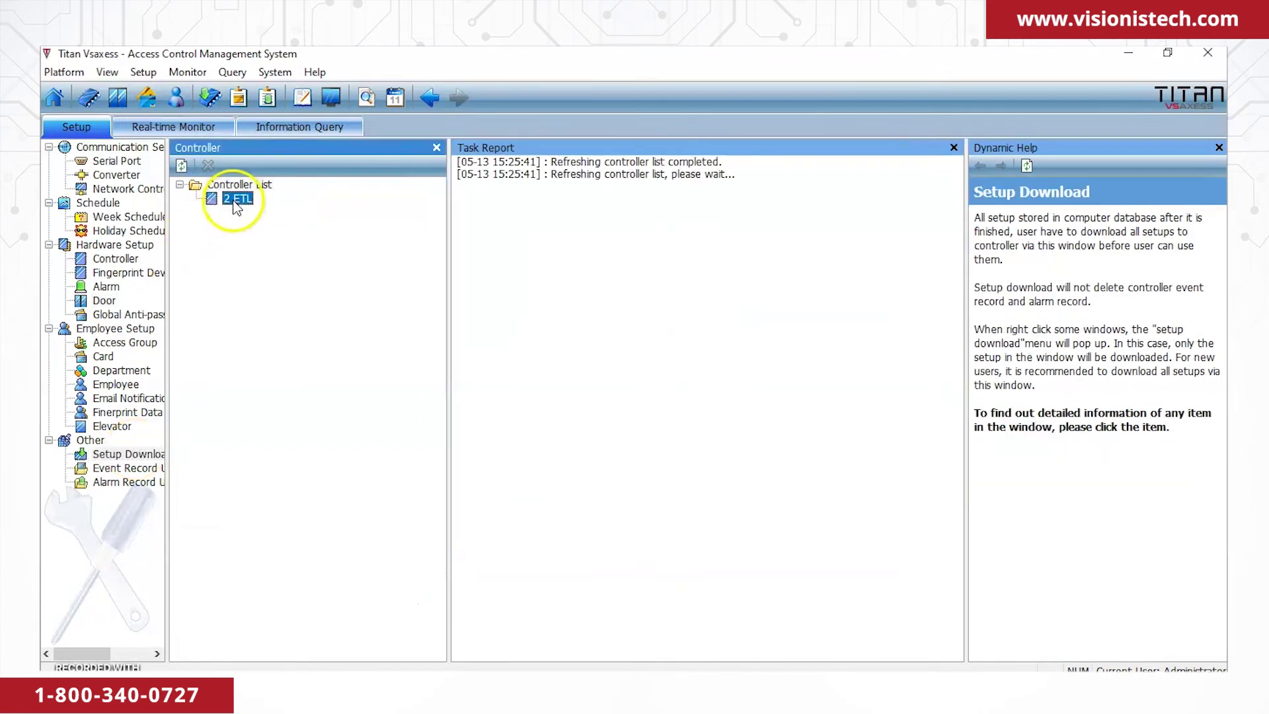
right_click(234, 202)
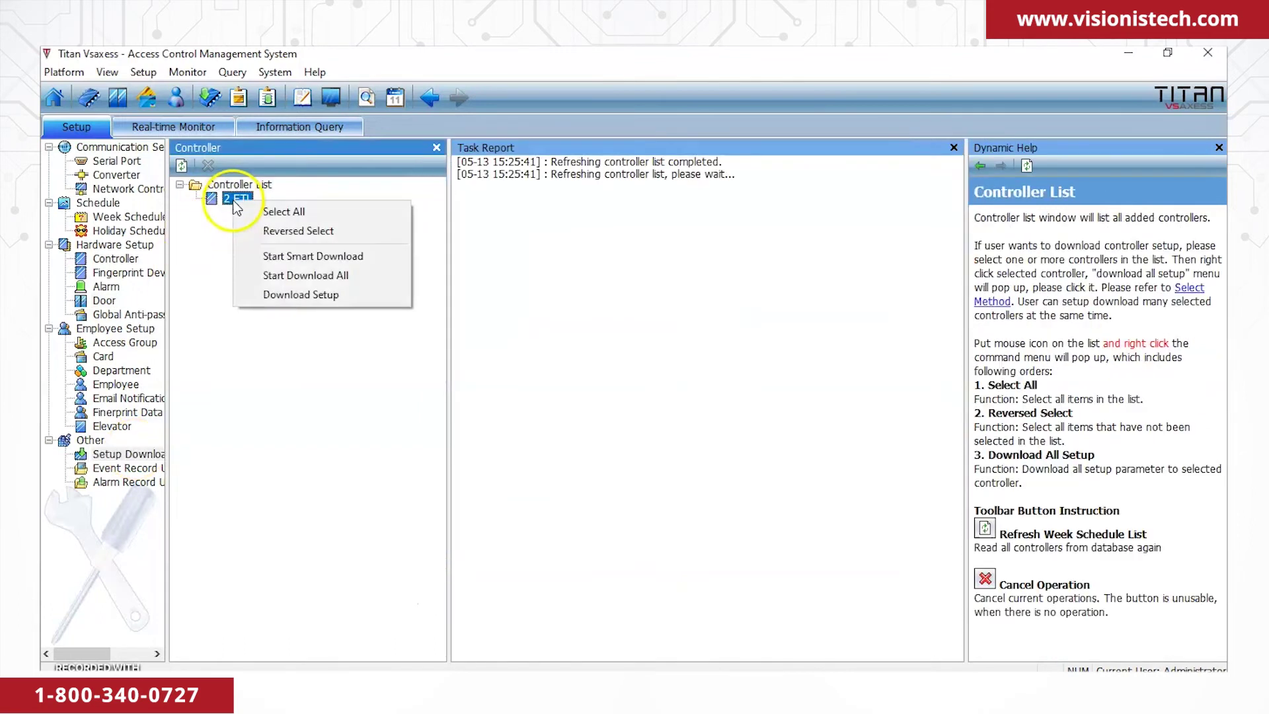
click(282, 257)
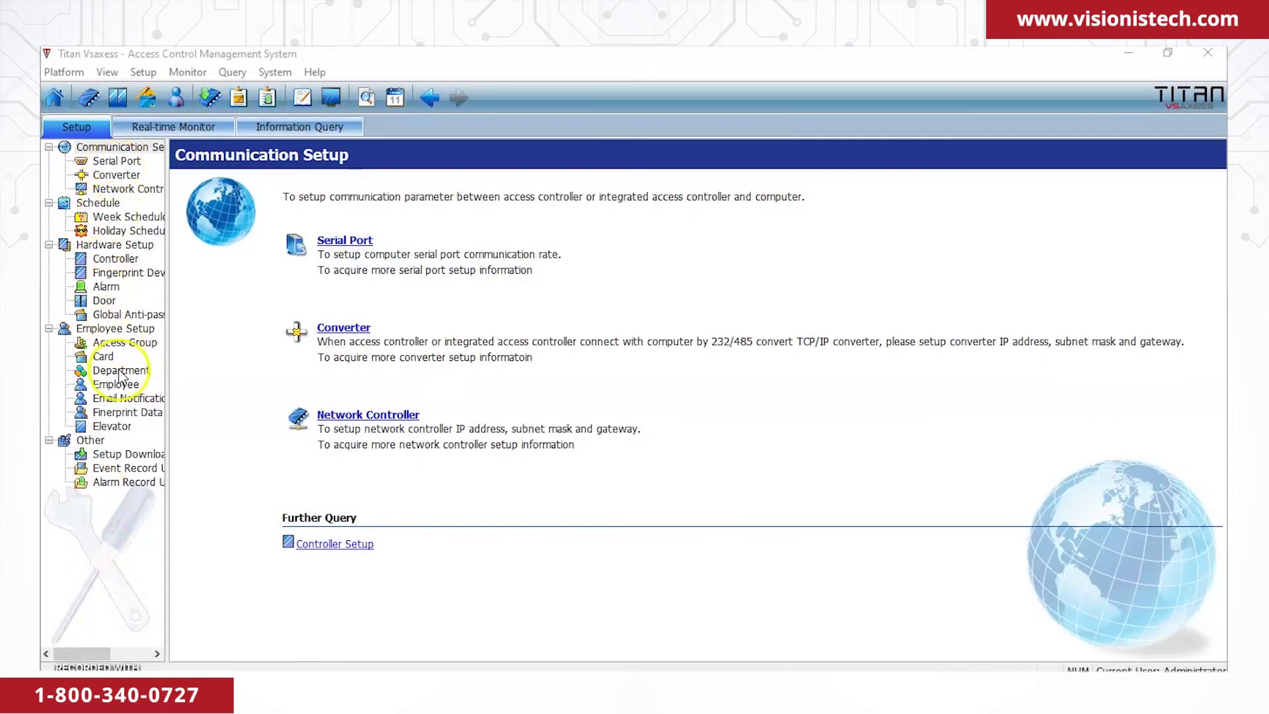
Upload stored event records from controller 2 ETL, then go to the Information Query page.
click(124, 470)
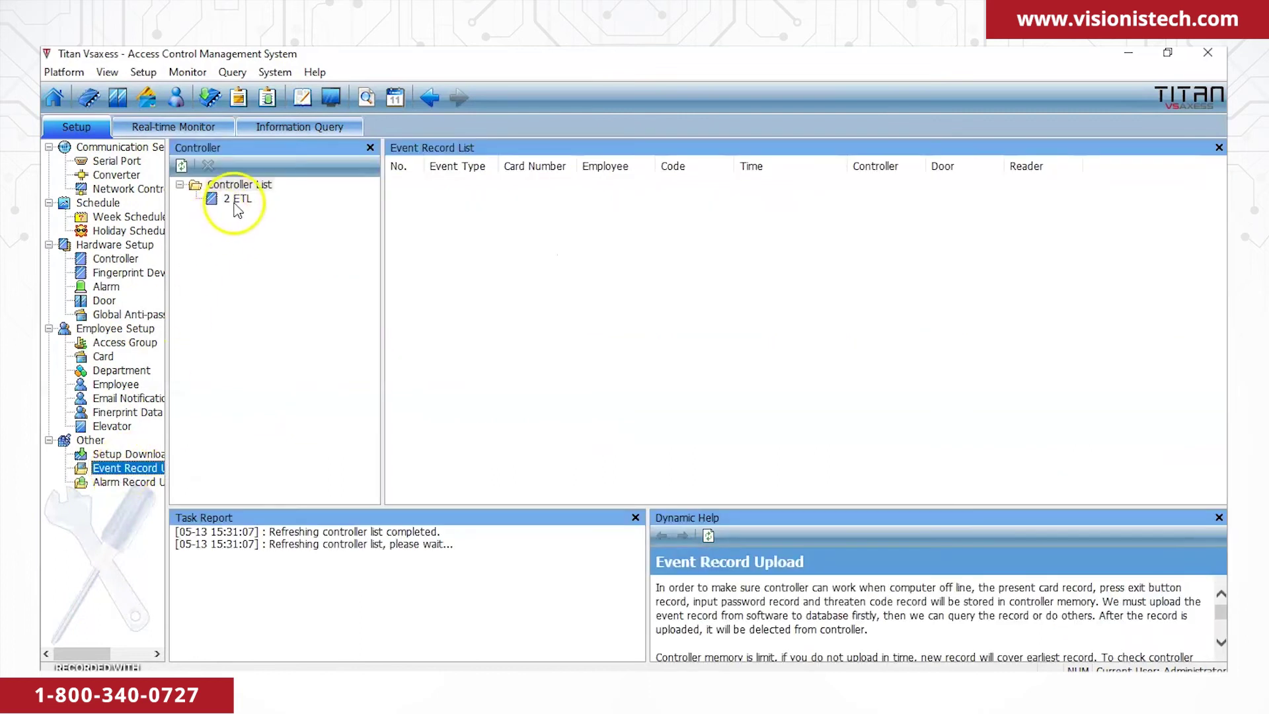
right_click(235, 202)
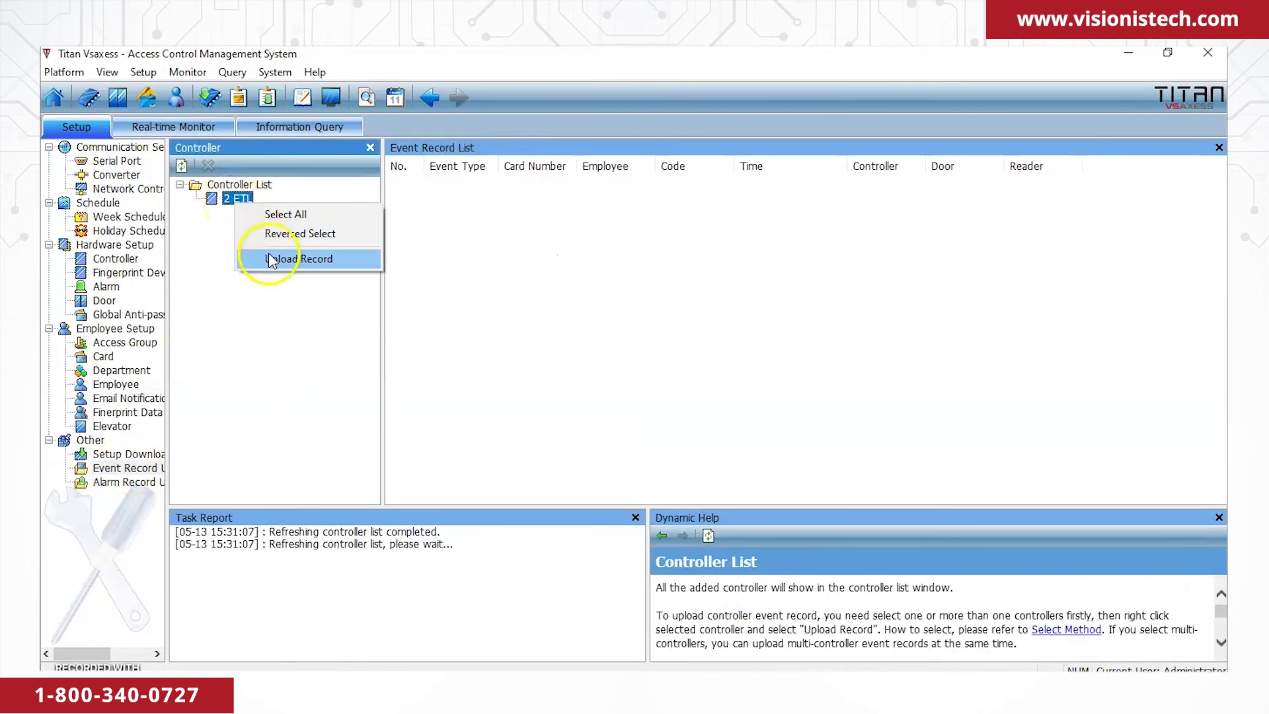
click(271, 259)
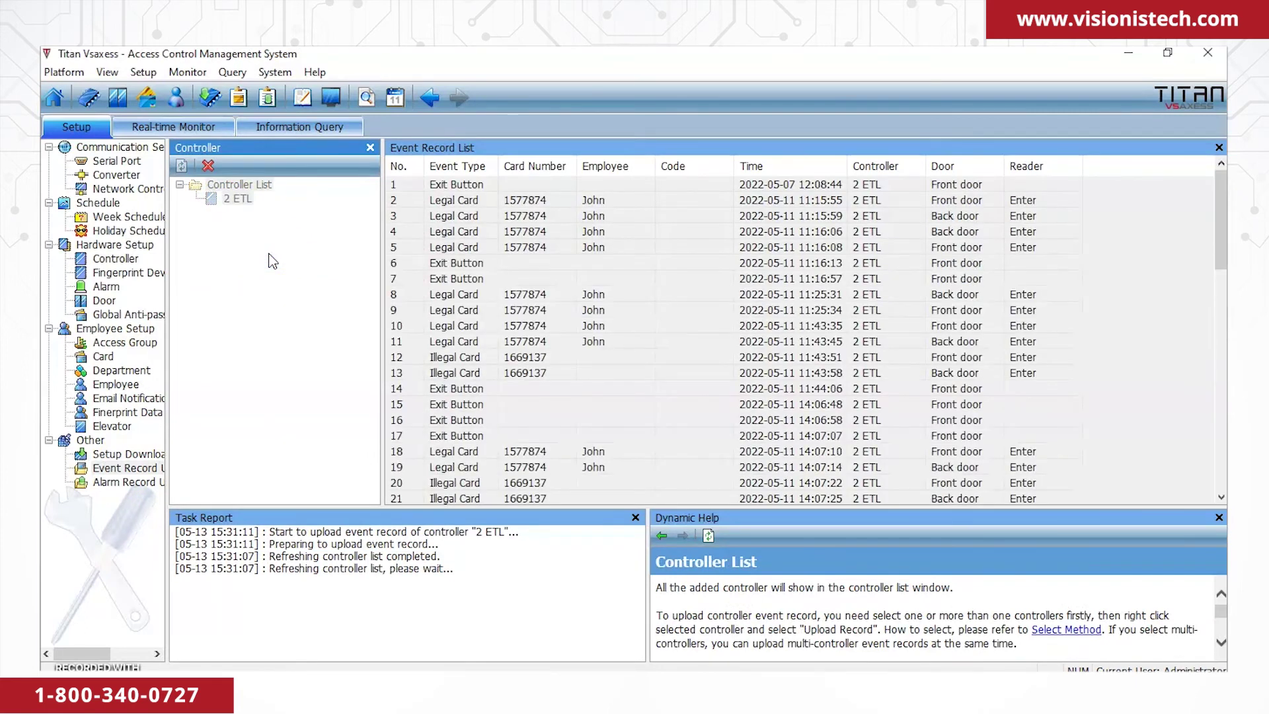
scroll(529, 241, down, 9)
scroll(529, 241, down, 4)
scroll(529, 241, up, 13)
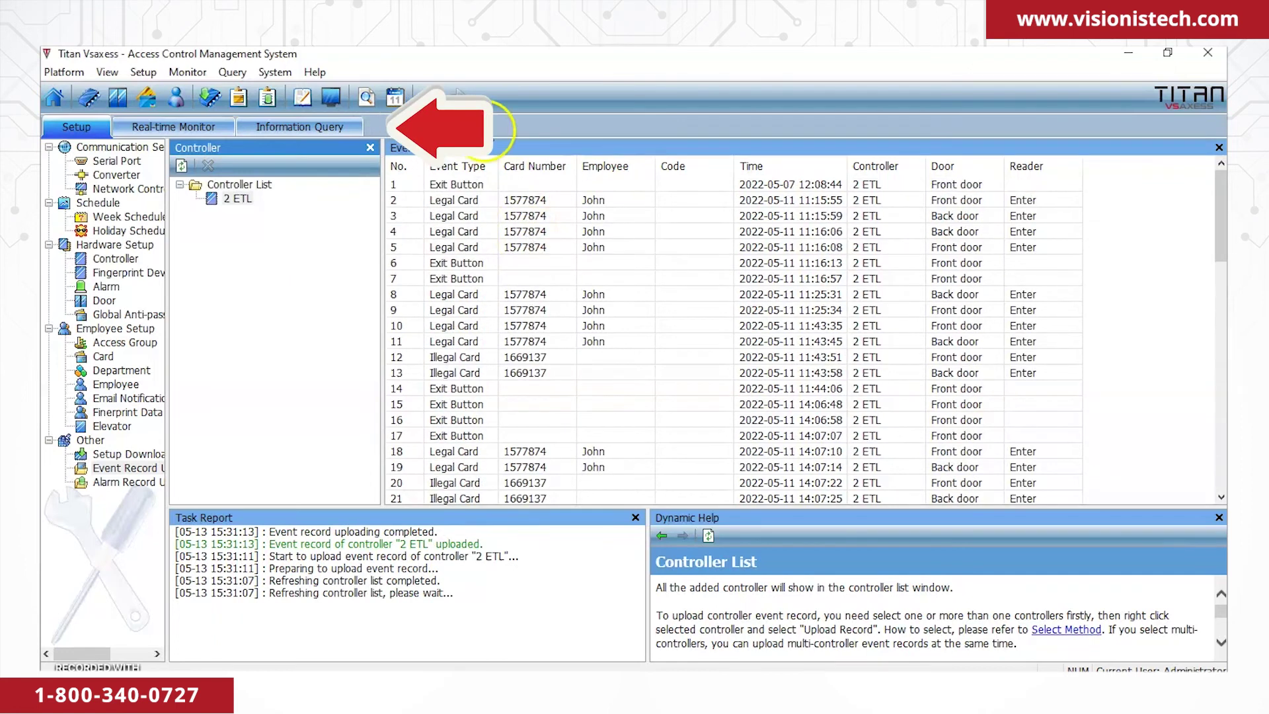
click(331, 120)
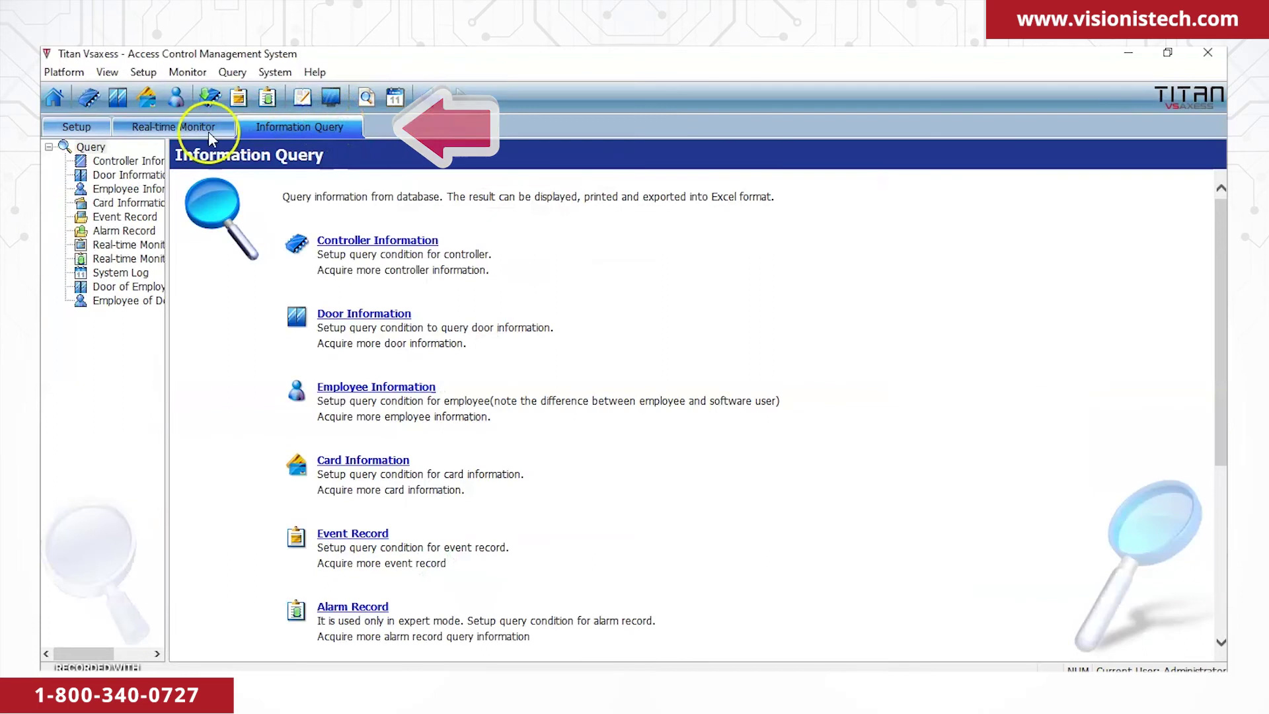
click(130, 217)
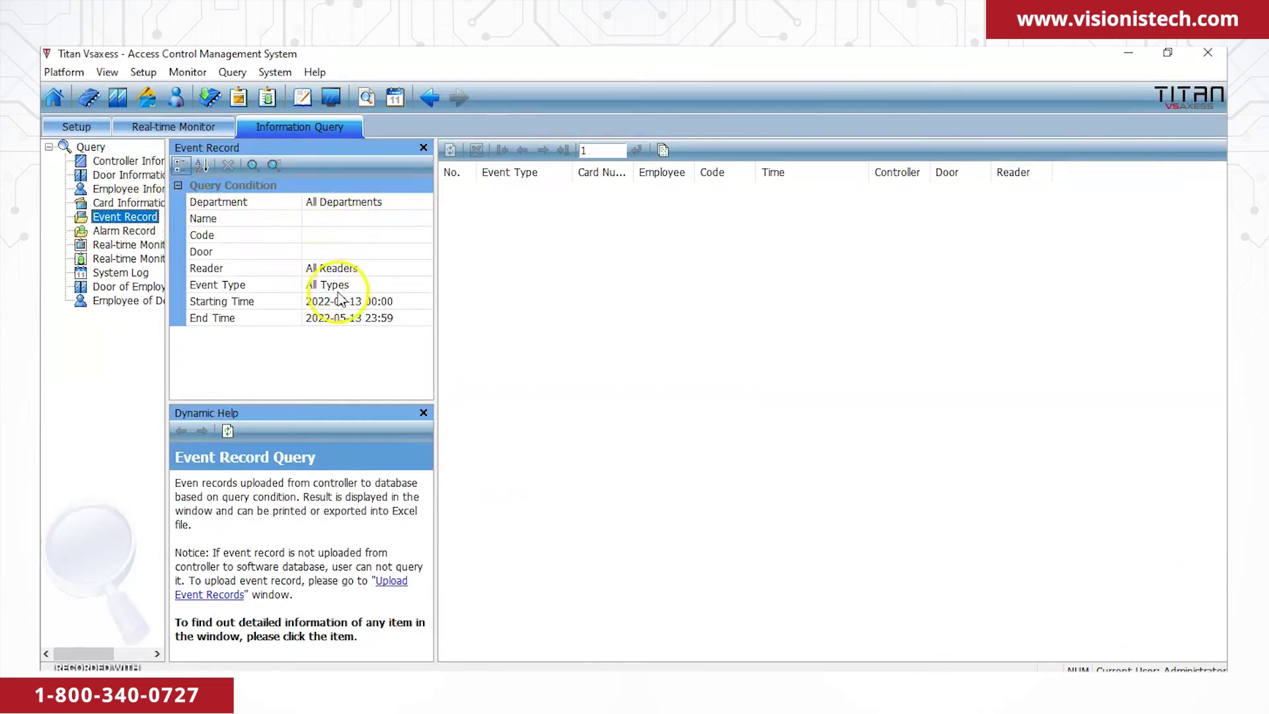
click(370, 303)
click(371, 301)
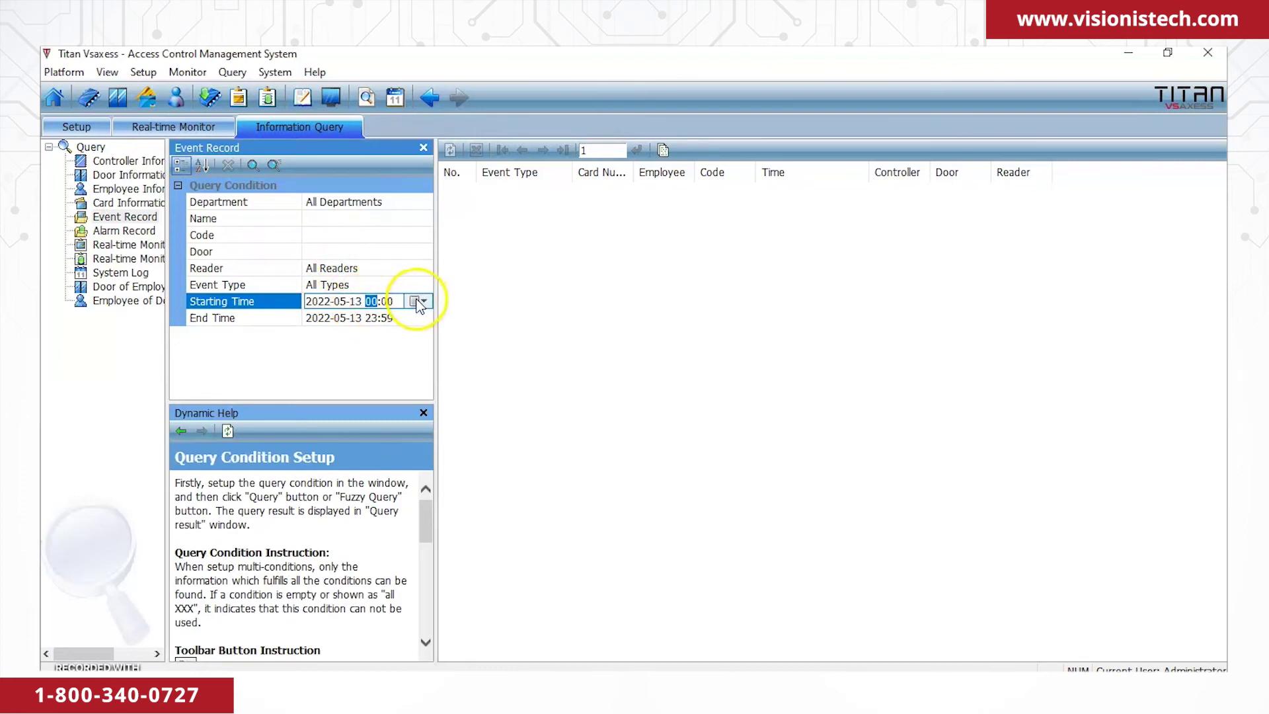
click(416, 303)
click(373, 387)
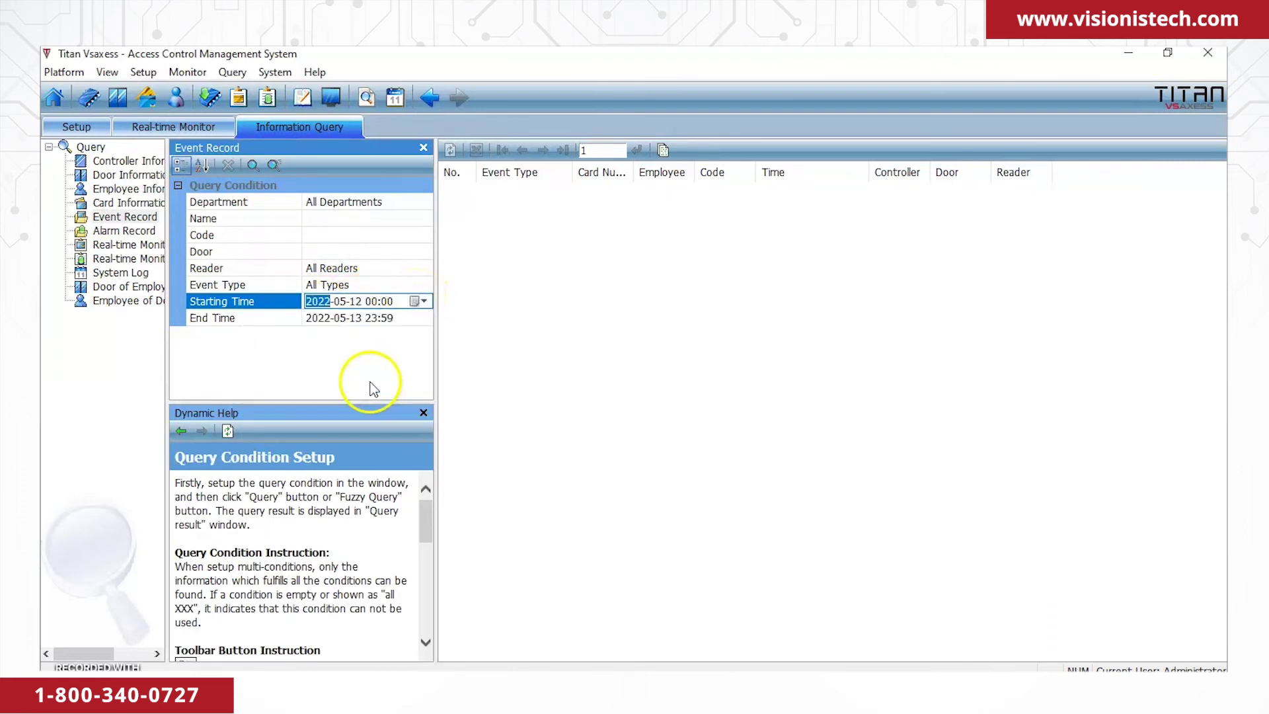
click(376, 351)
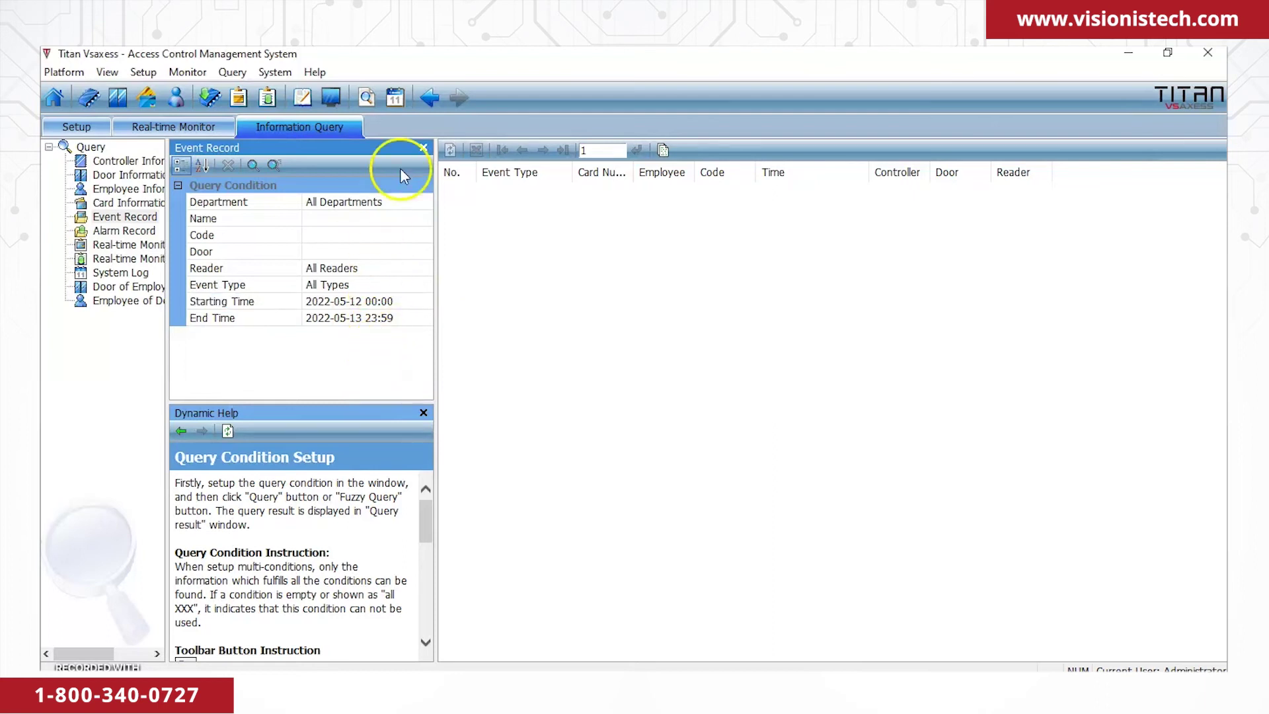
click(251, 167)
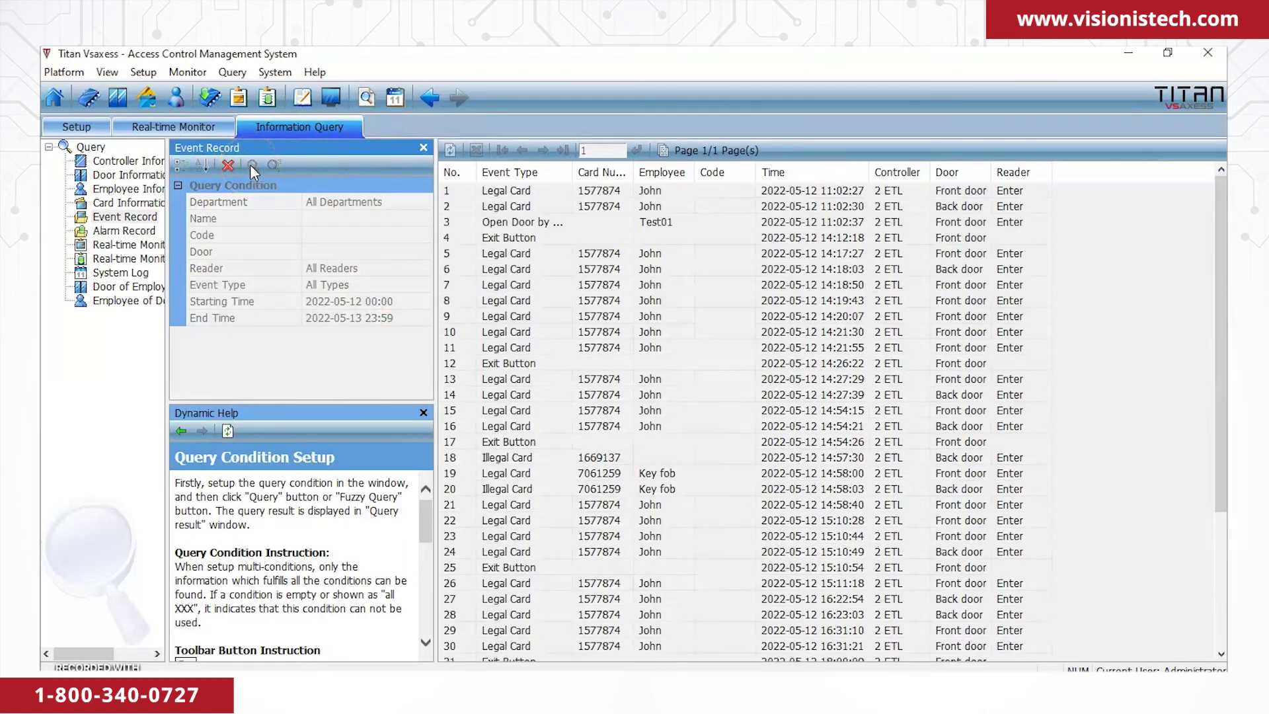
scroll(652, 239, down, 4)
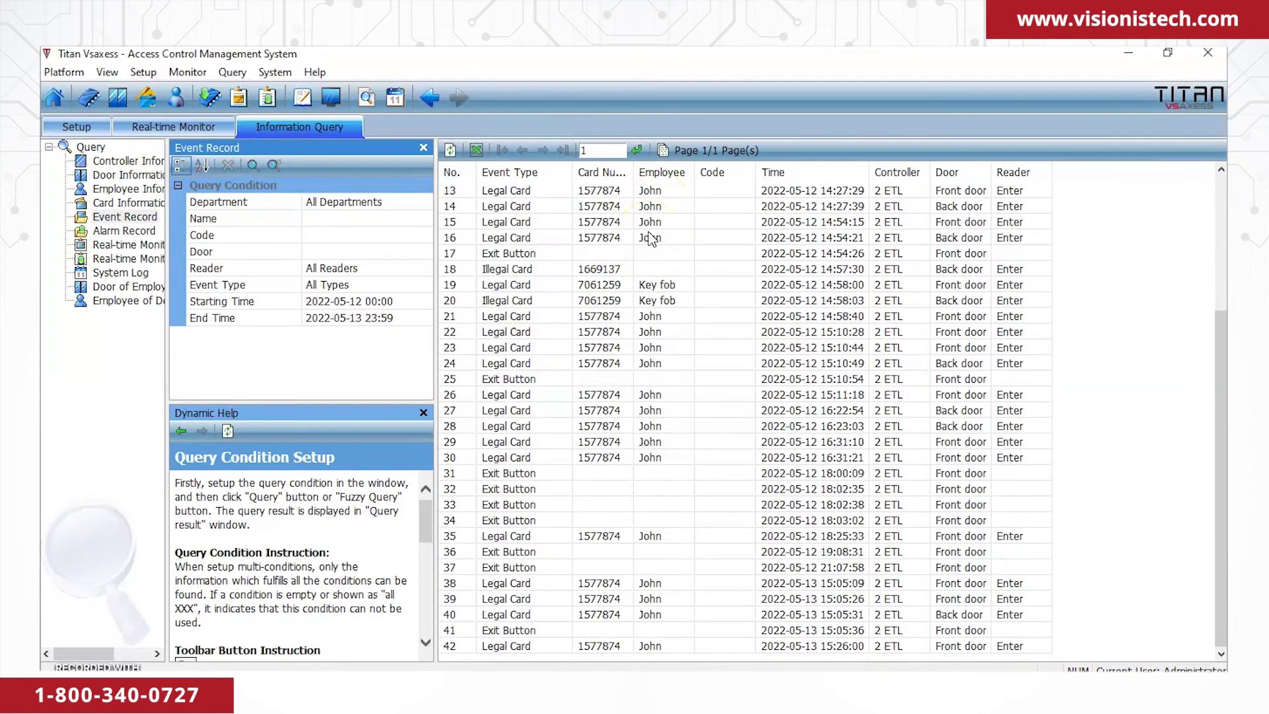
scroll(652, 240, up, 4)
scroll(652, 239, down, 4)
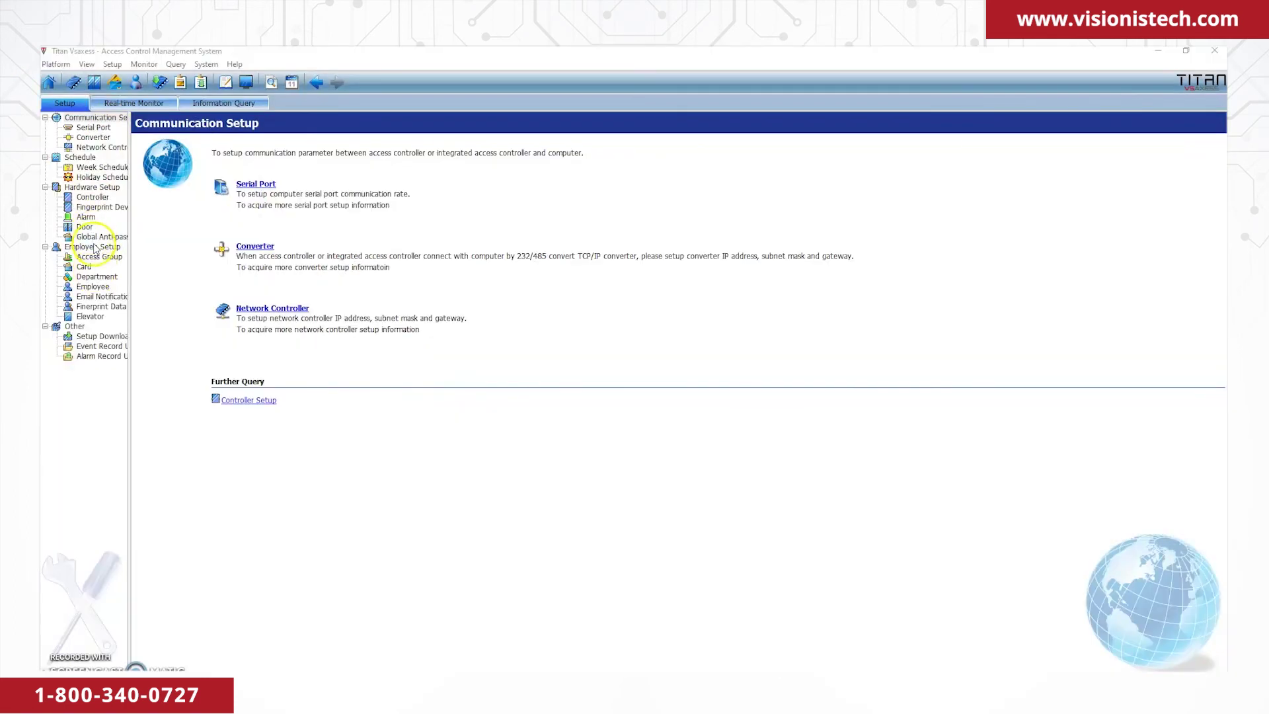
Check the FPC department, then set employee testx's department to FPC and save.
click(96, 276)
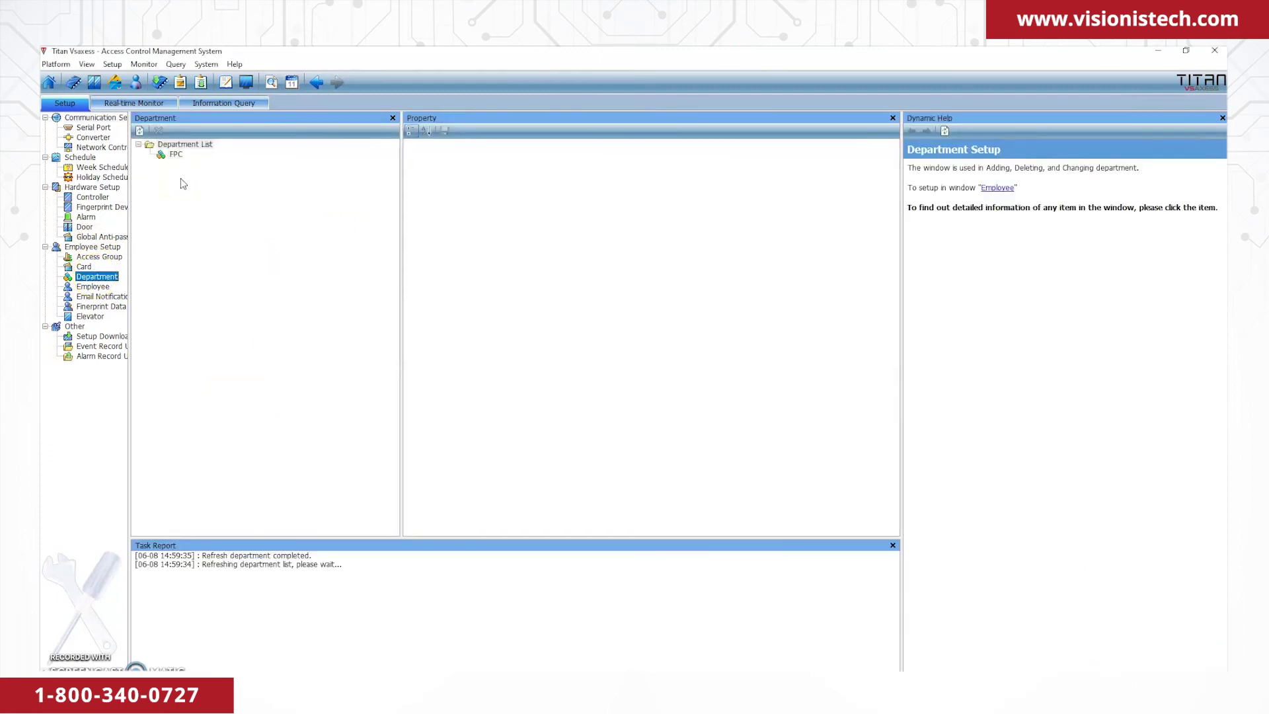
click(178, 158)
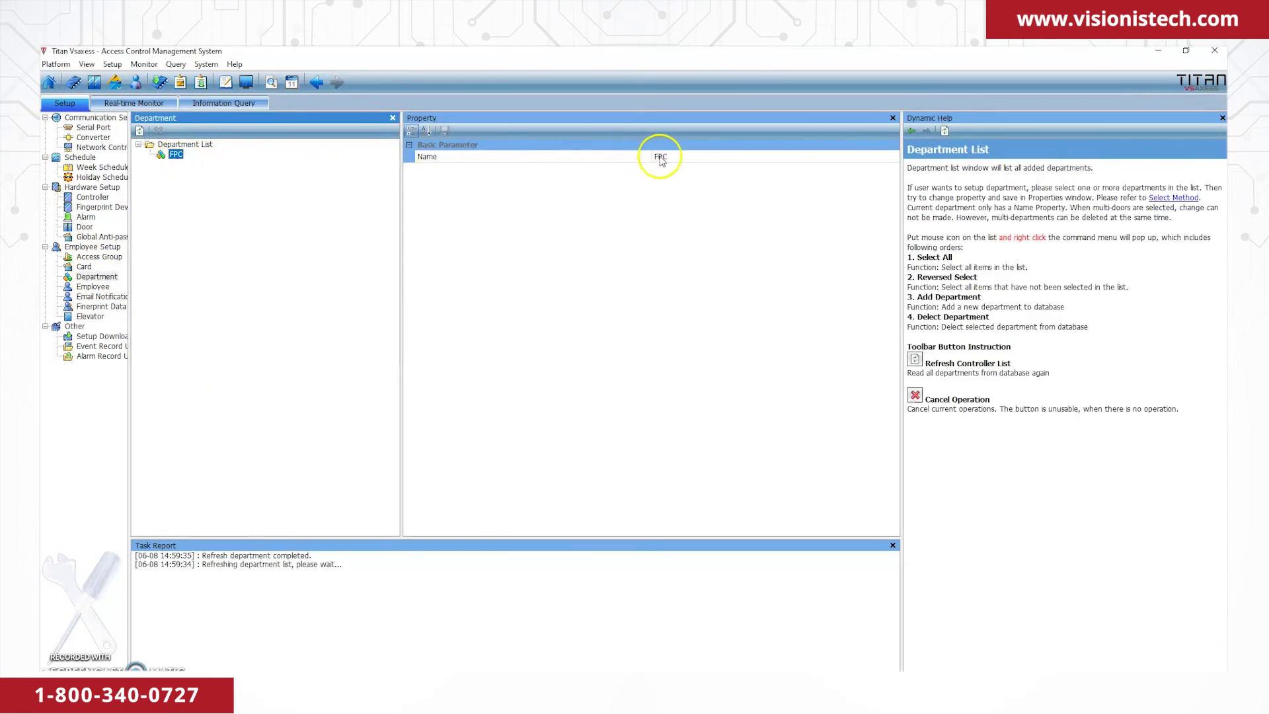
click(446, 144)
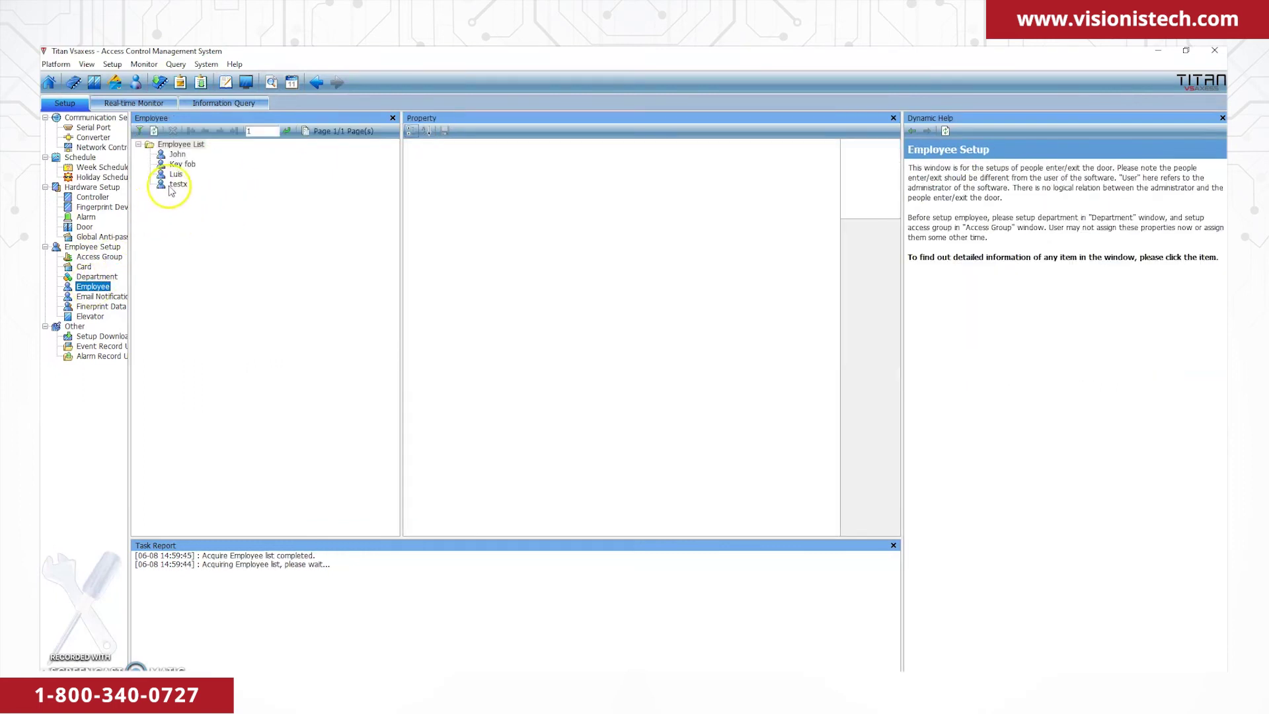
click(177, 156)
click(181, 164)
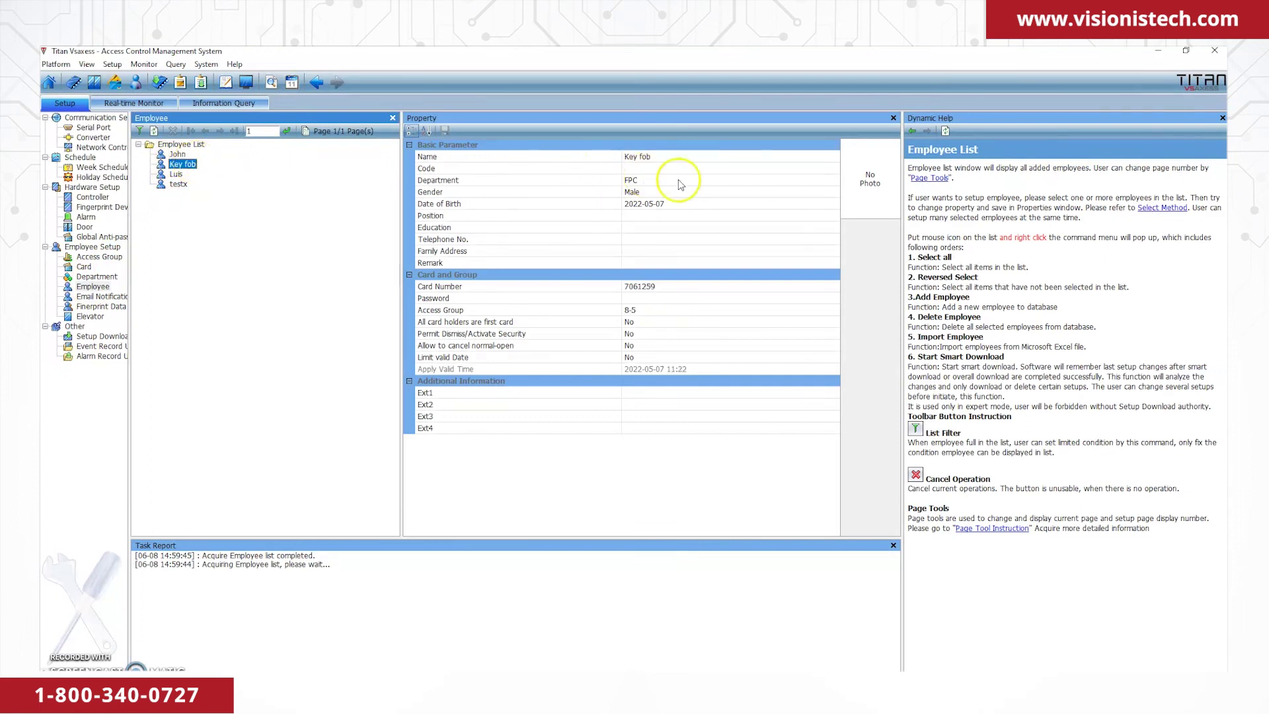
click(179, 184)
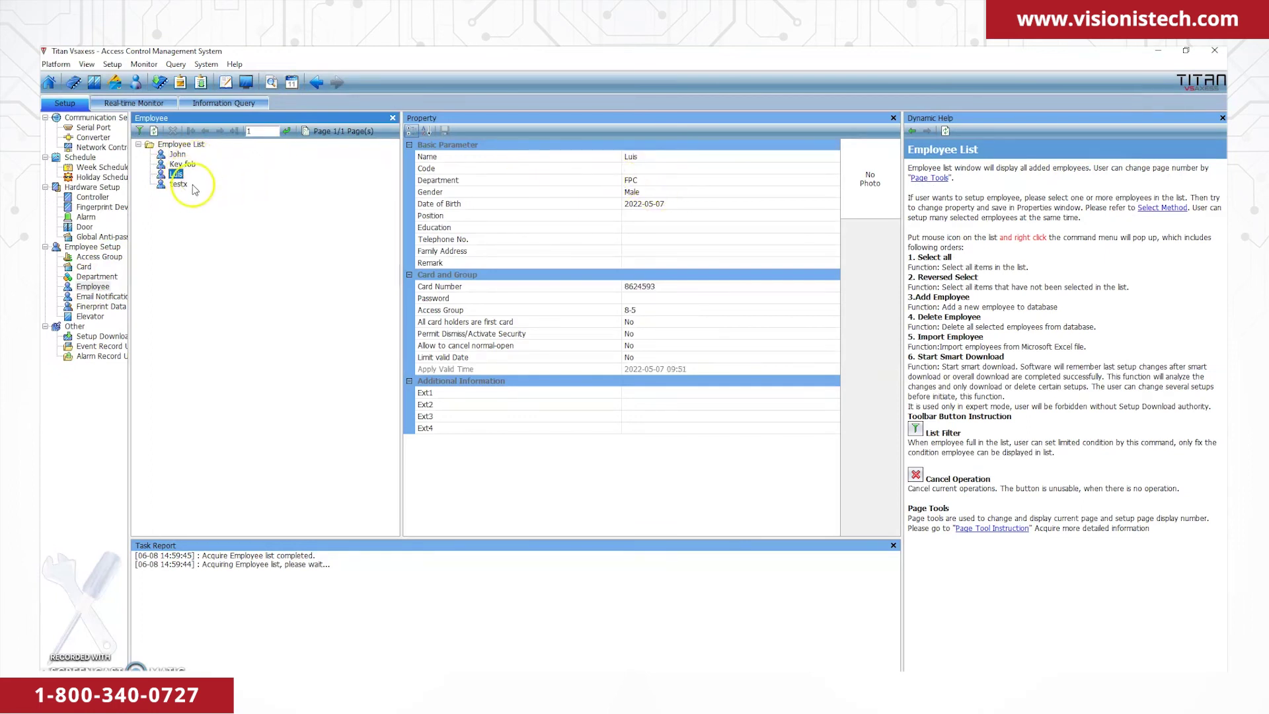
click(631, 180)
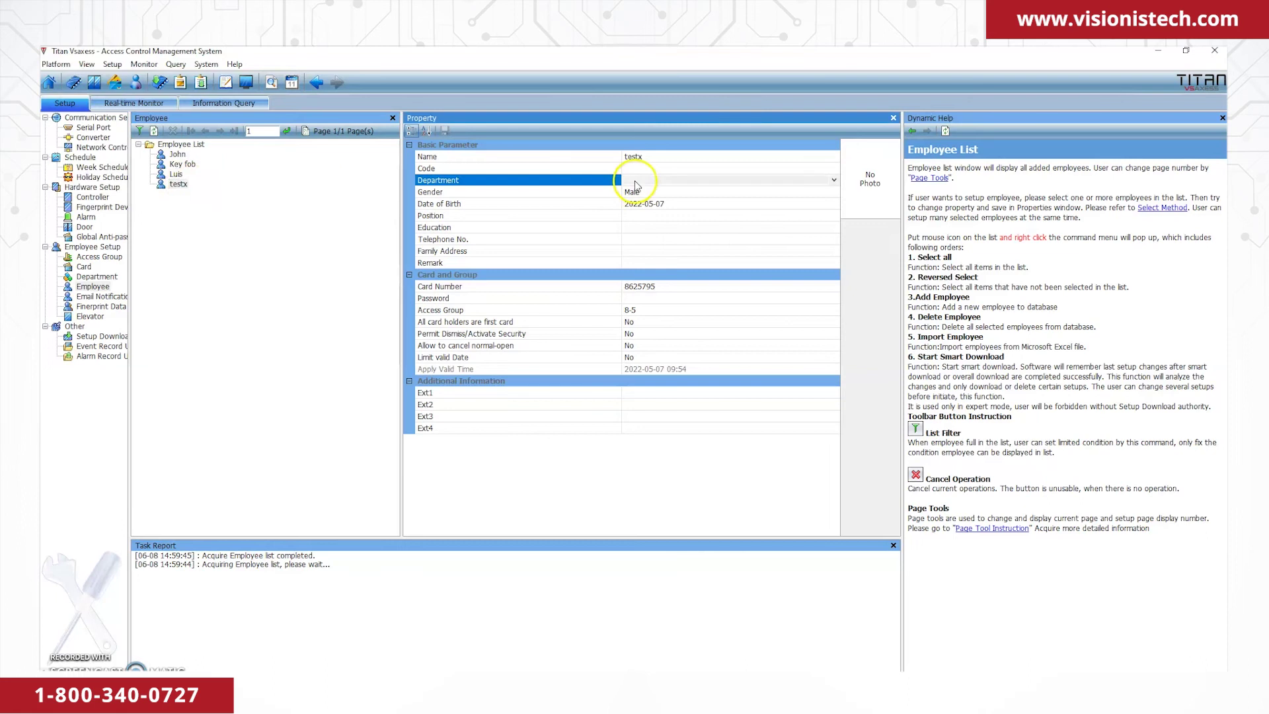
click(832, 180)
click(685, 194)
click(445, 131)
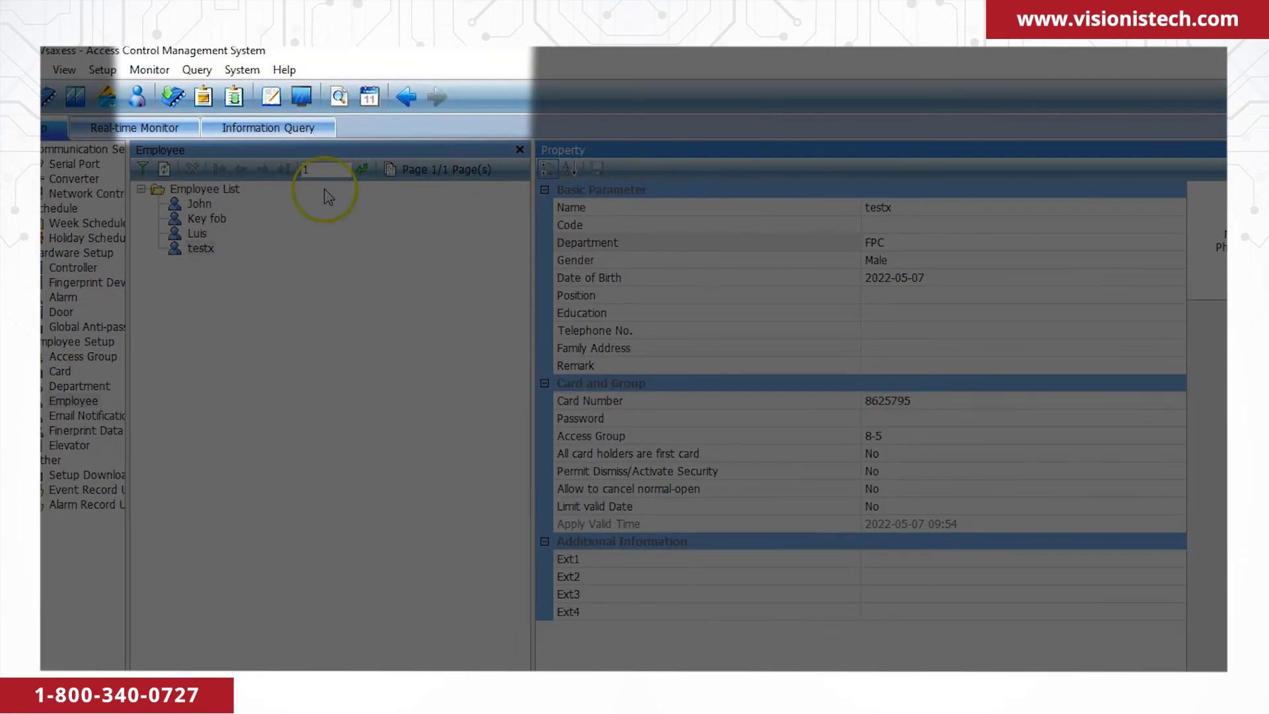
Switch to the Attendance Management System, set Attendance Mode to Complex Attendance, and go to Day Schedule.
click(240, 70)
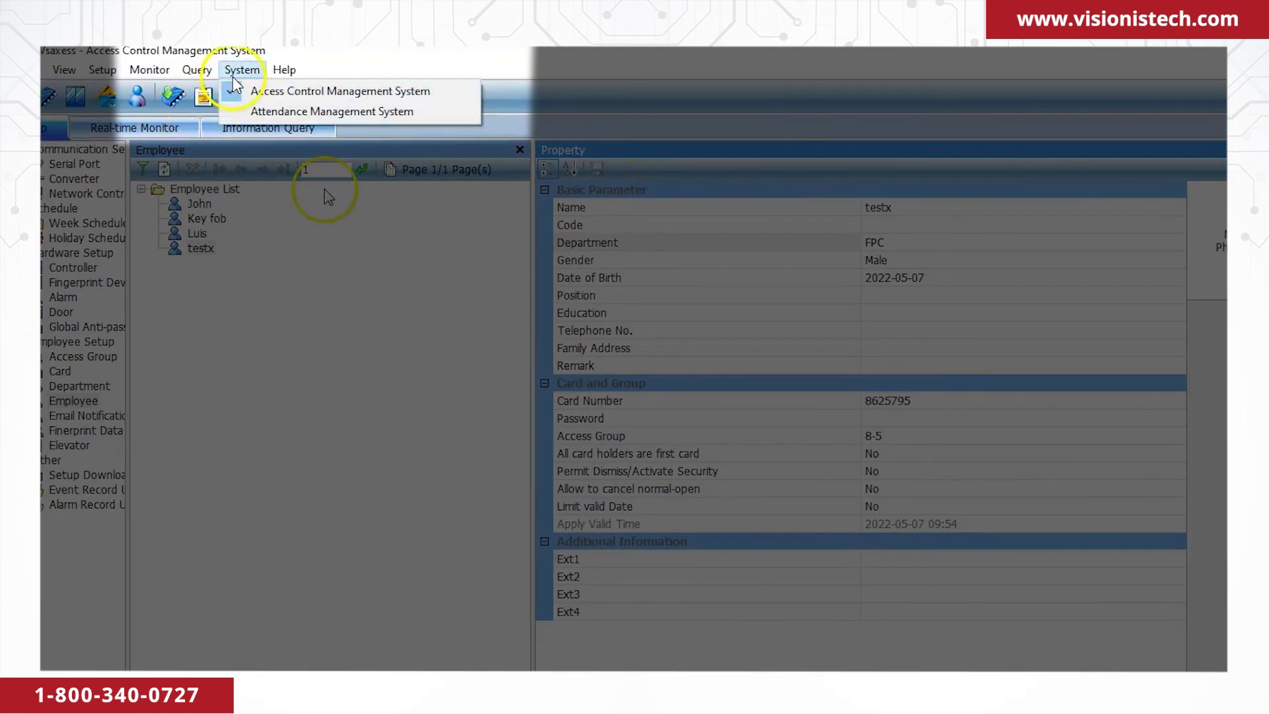
click(253, 106)
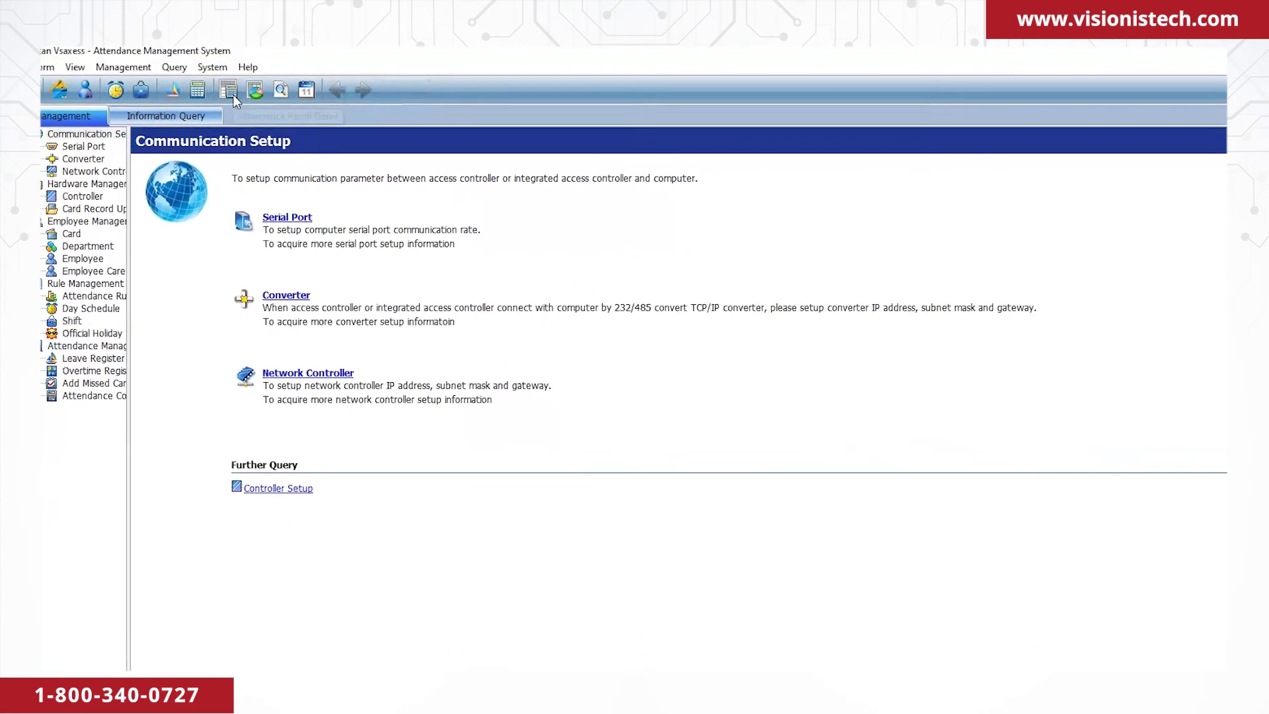
click(97, 246)
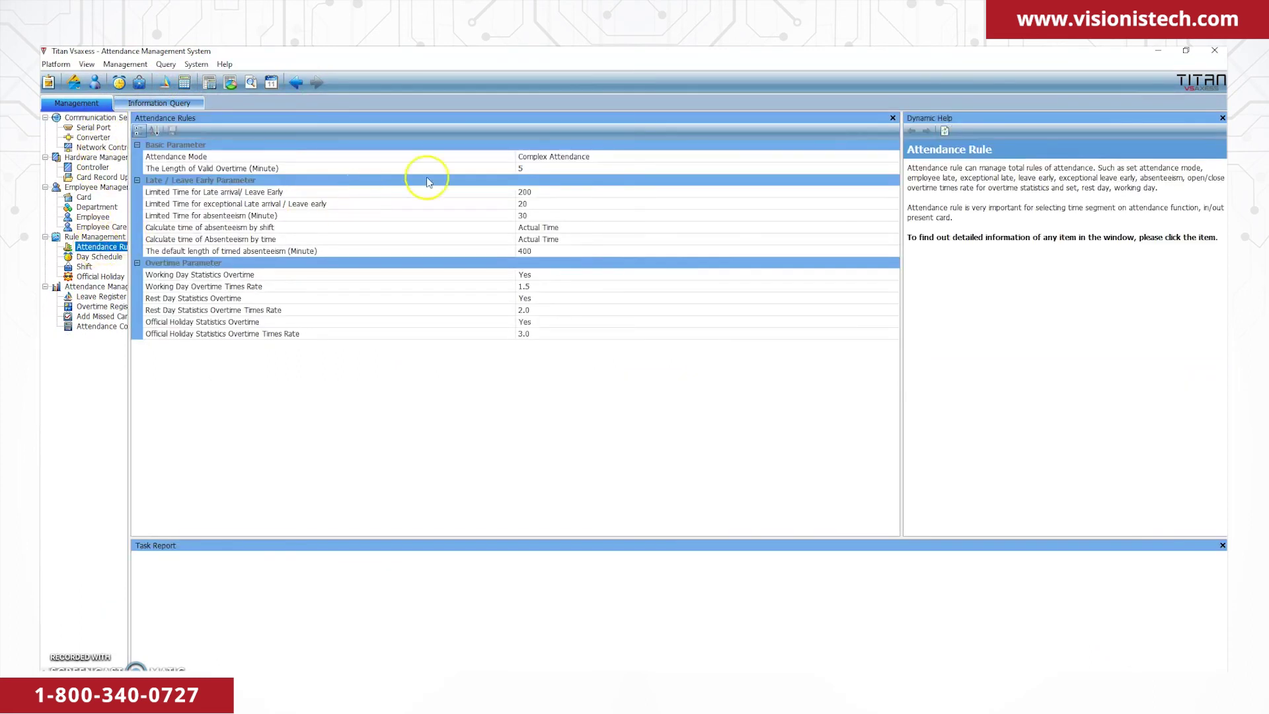
click(572, 158)
click(892, 157)
click(579, 178)
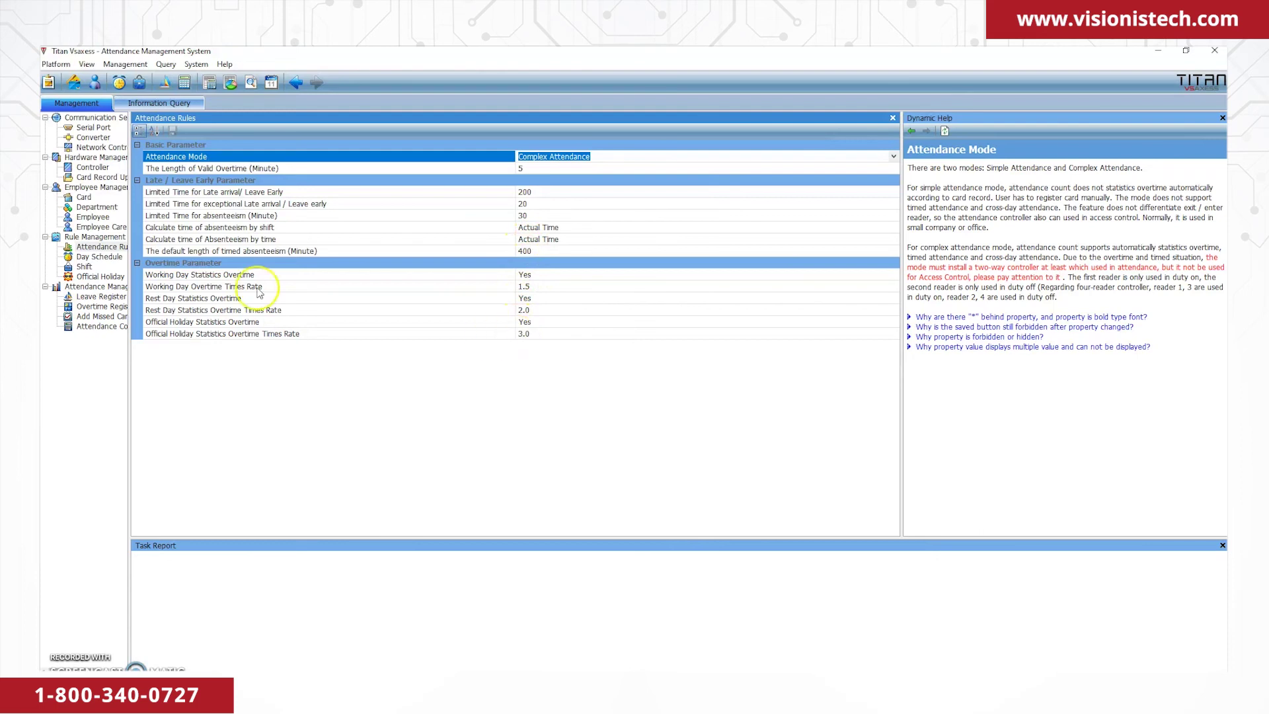
click(112, 258)
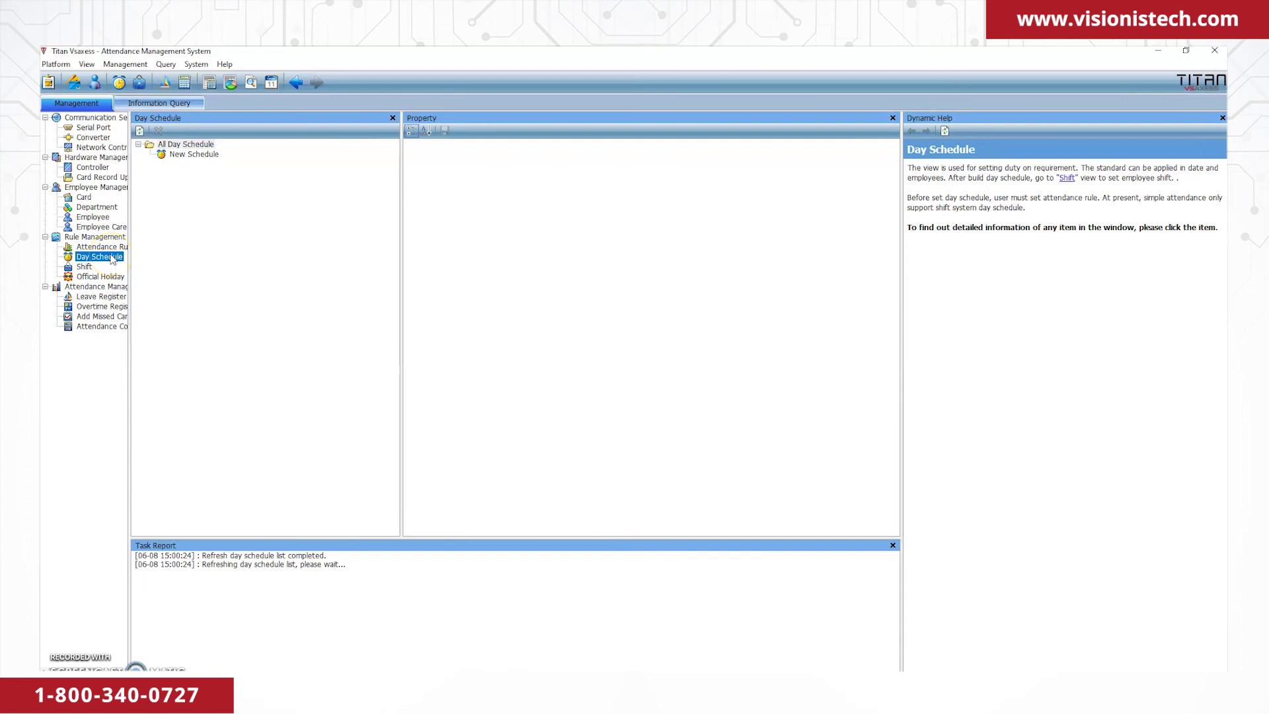
Open New Schedule and check its 00:00–23:59 card window and 08:00–12:00, 13:00–17:00 shifts.
click(185, 157)
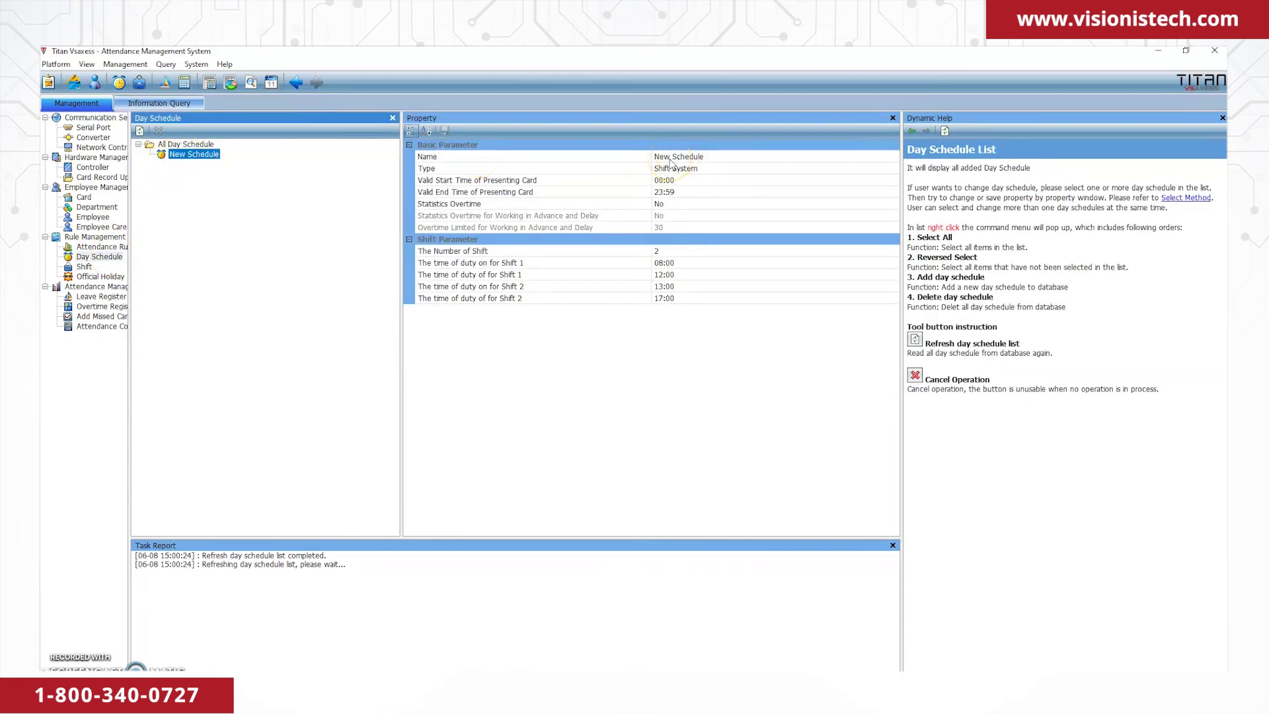
click(671, 180)
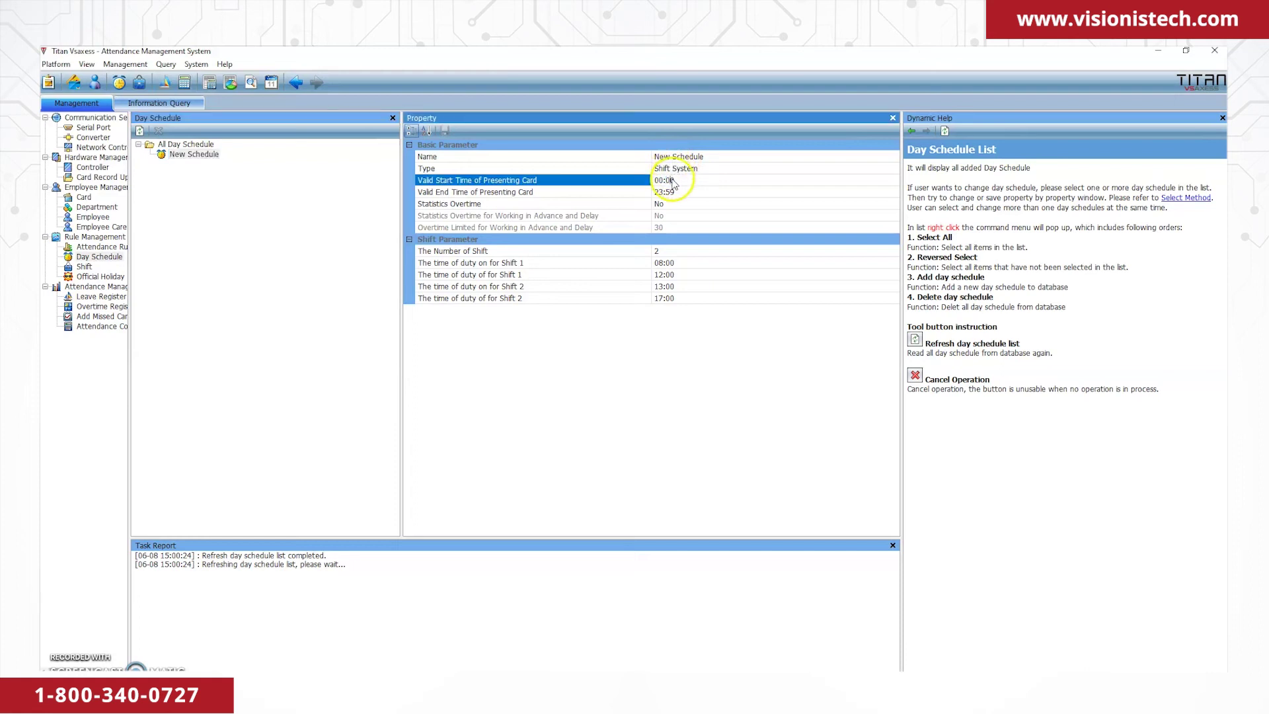
click(675, 194)
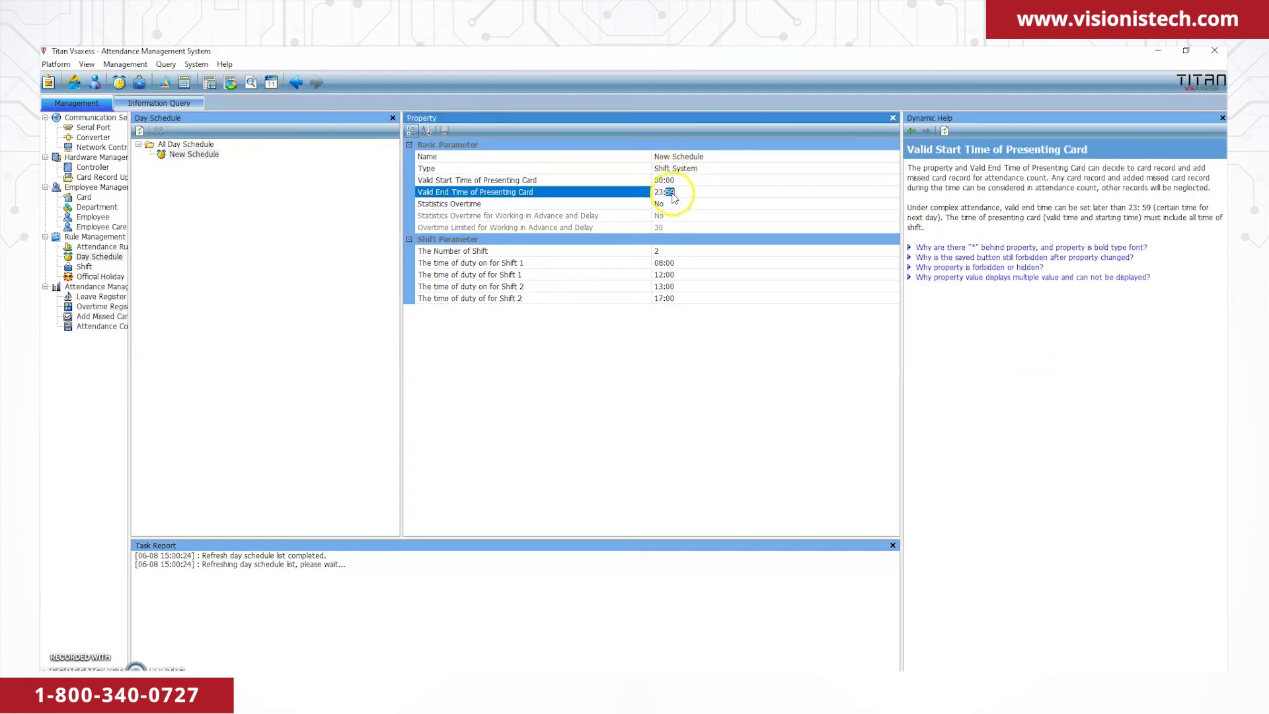
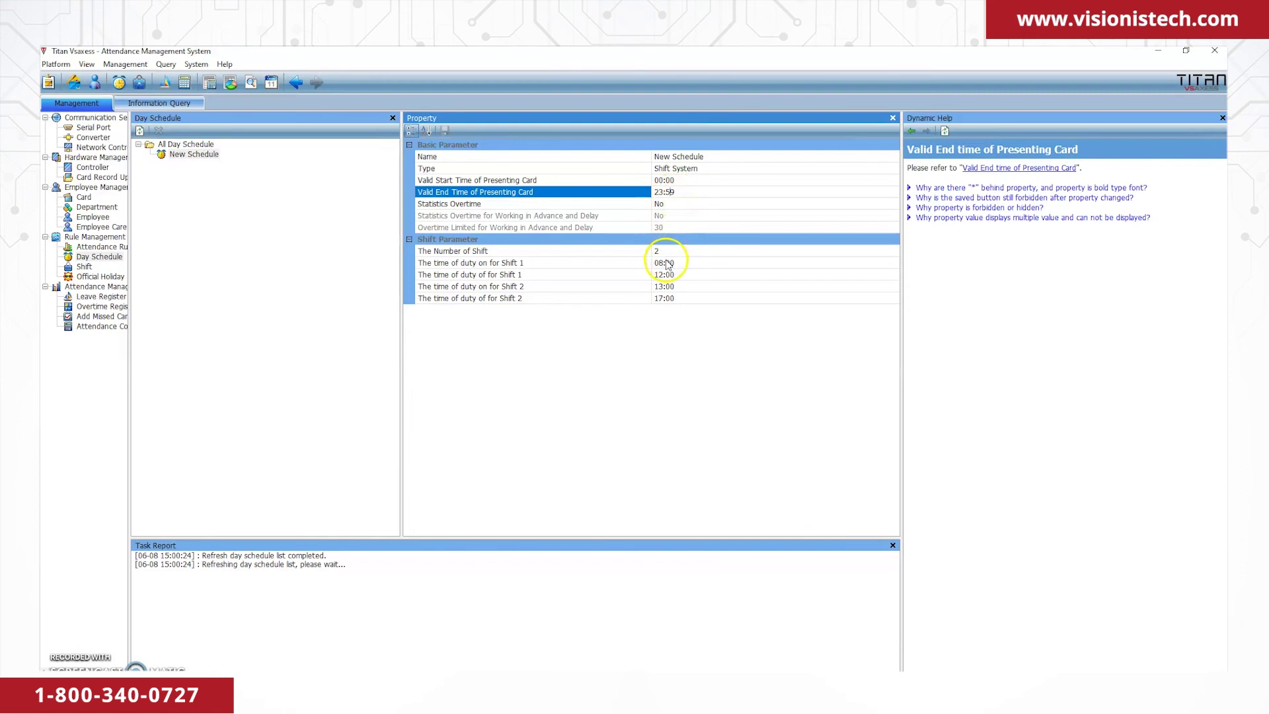
Confirm New Schedule's shift times 08:00–12:00 and 13:00–17:00, then save the day schedule.
click(666, 263)
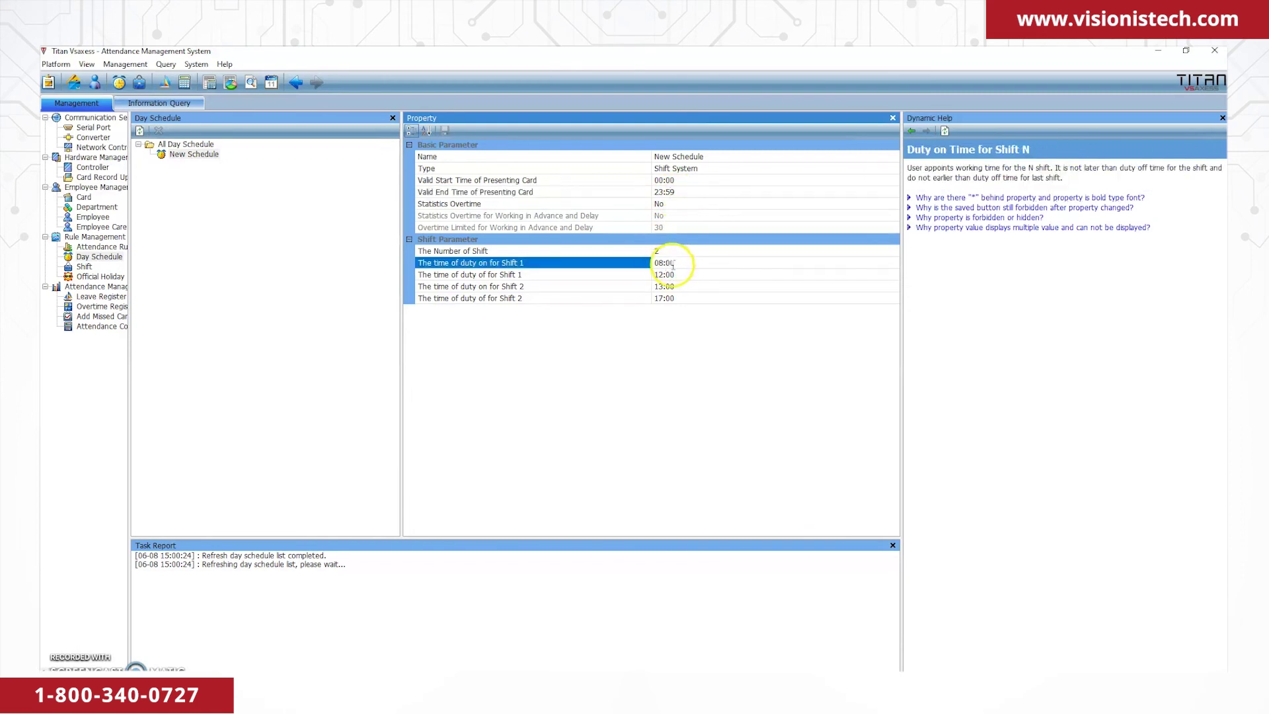
click(670, 275)
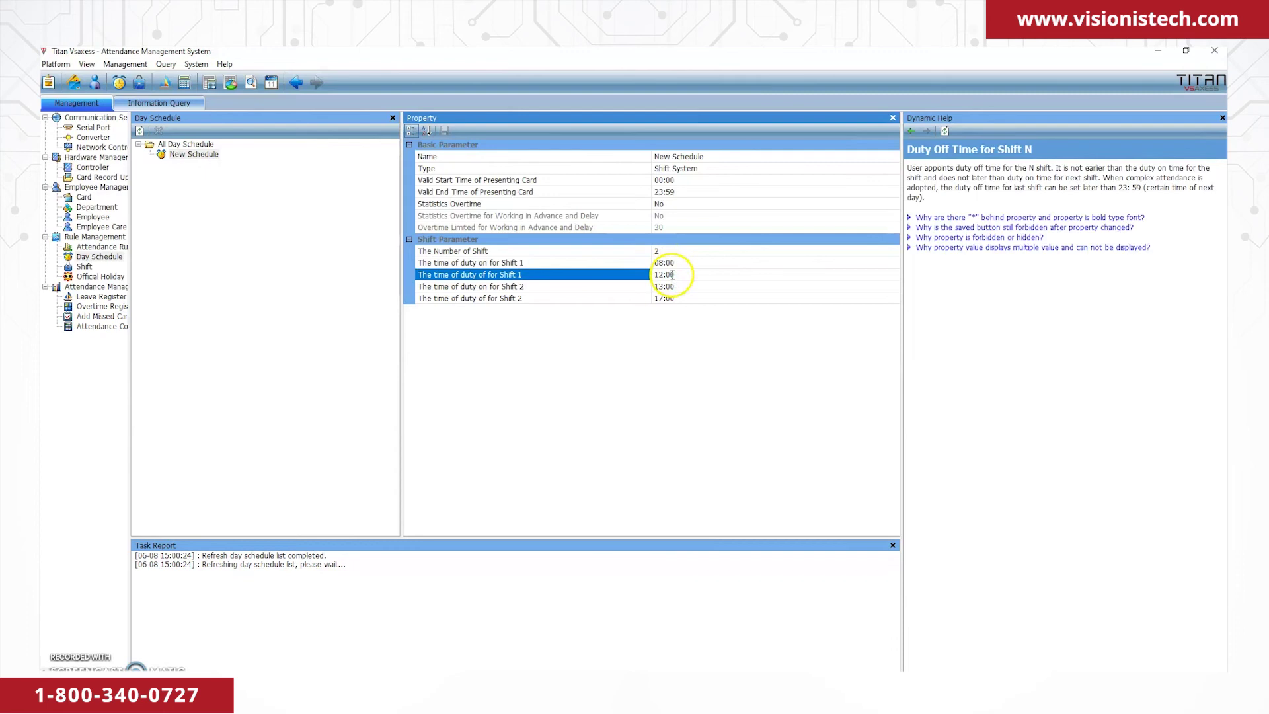
click(678, 287)
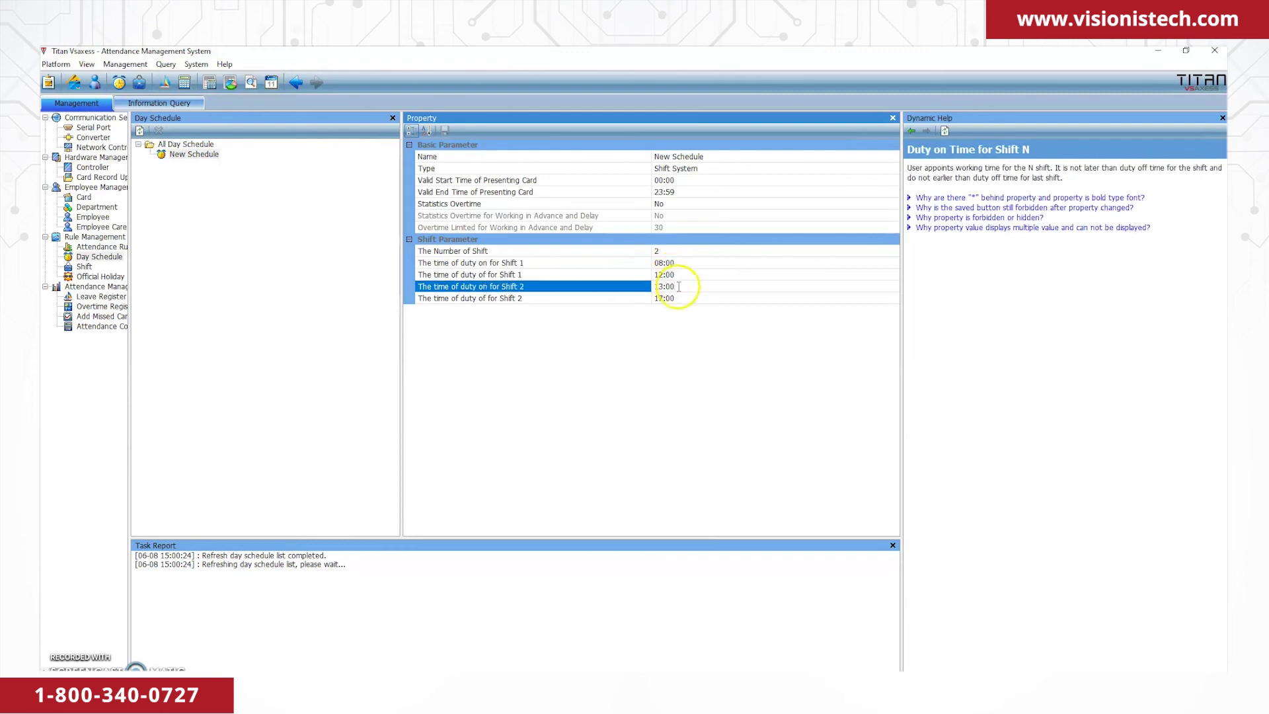
click(680, 300)
click(443, 130)
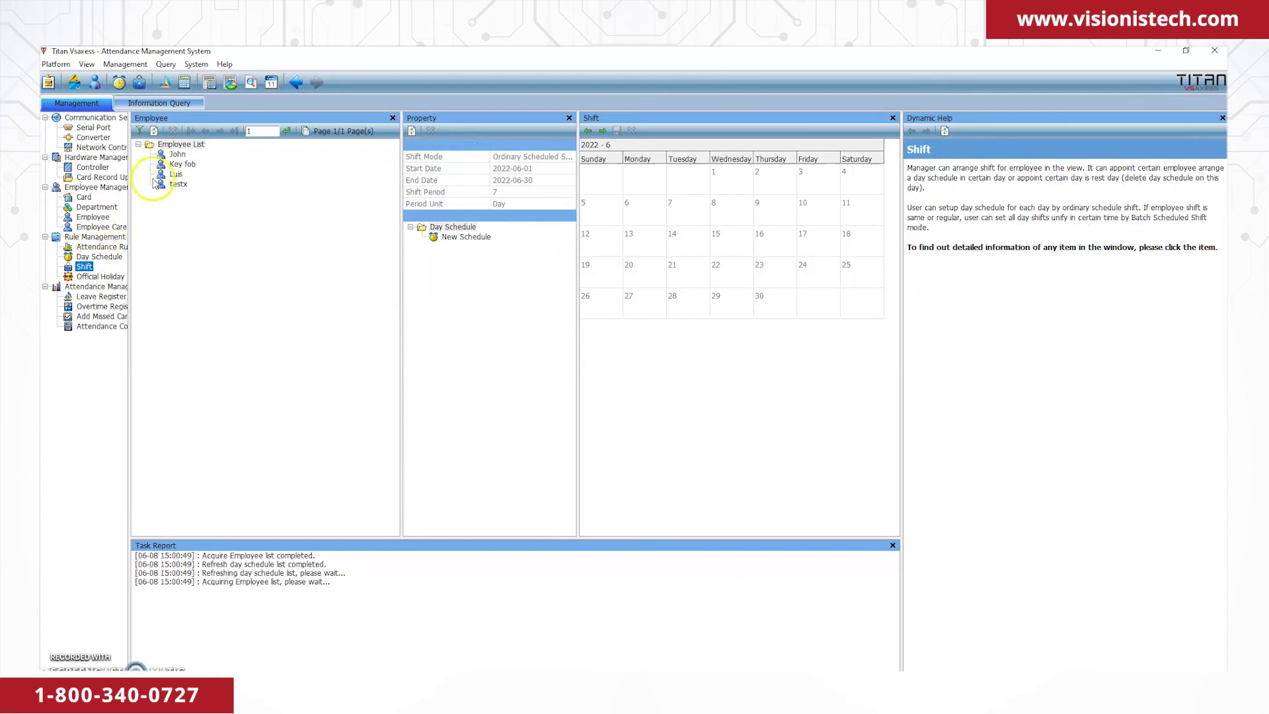
Select the four employees John through testx and pick New Schedule as the day schedule.
click(173, 155)
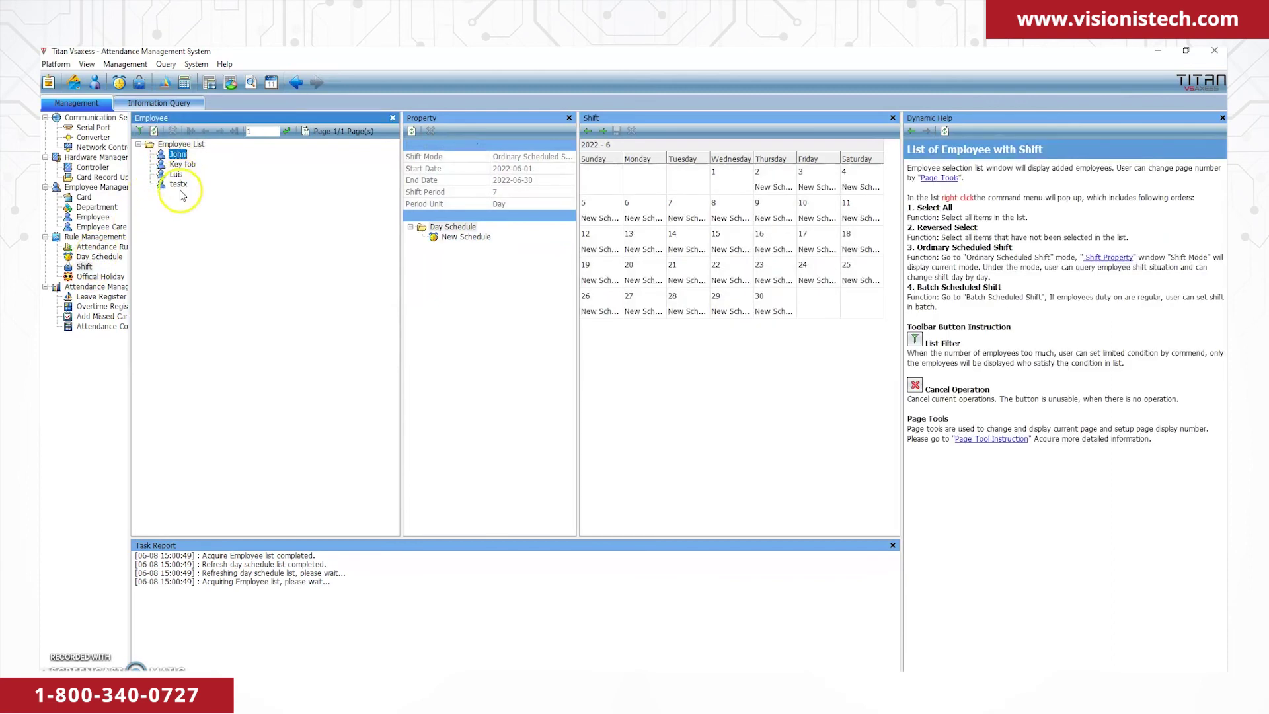
shift+click(182, 188)
click(469, 239)
Assign New Schedule to every calendar day from 7 to 30 June 2022.
click(684, 213)
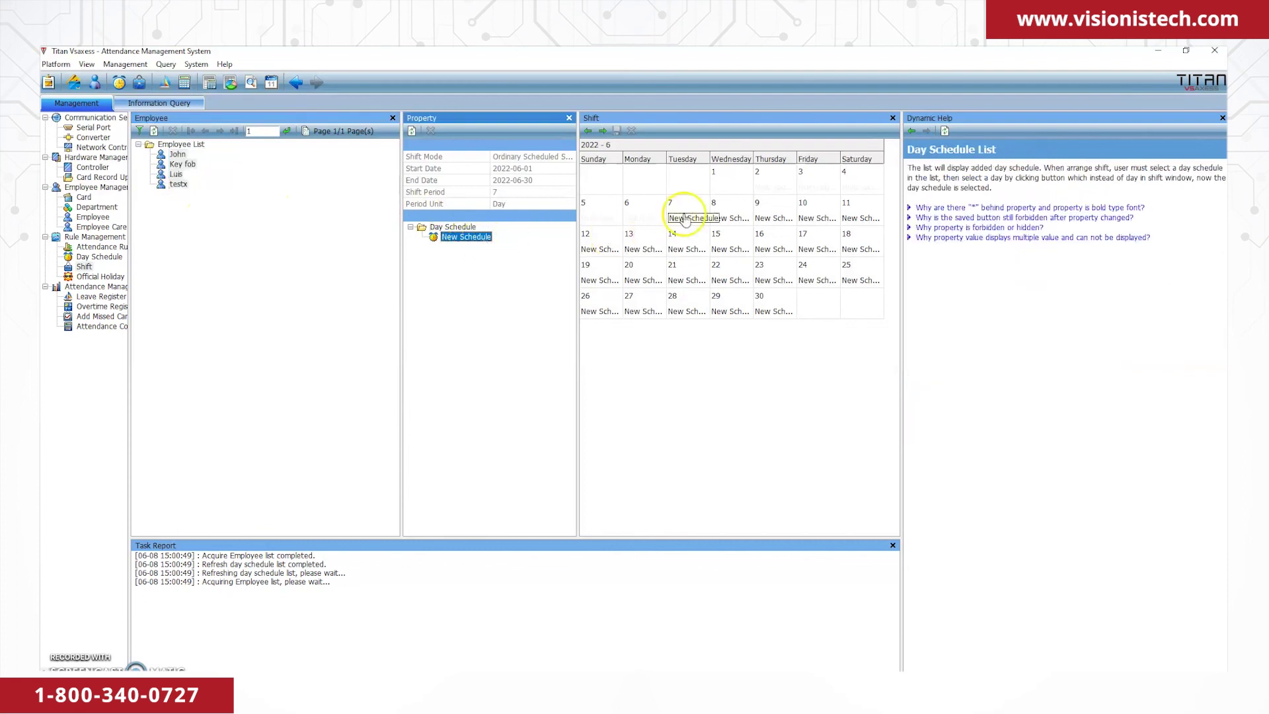
click(715, 218)
click(769, 218)
click(818, 218)
click(851, 221)
click(601, 243)
click(641, 245)
click(676, 246)
click(727, 248)
click(770, 248)
click(816, 247)
click(857, 249)
click(598, 278)
click(641, 278)
click(684, 278)
click(722, 276)
click(766, 277)
click(812, 278)
click(857, 277)
click(598, 308)
click(641, 308)
click(684, 308)
click(727, 309)
click(758, 311)
Assign New Schedule to every day of July 2022 and save the shift assignments.
click(602, 130)
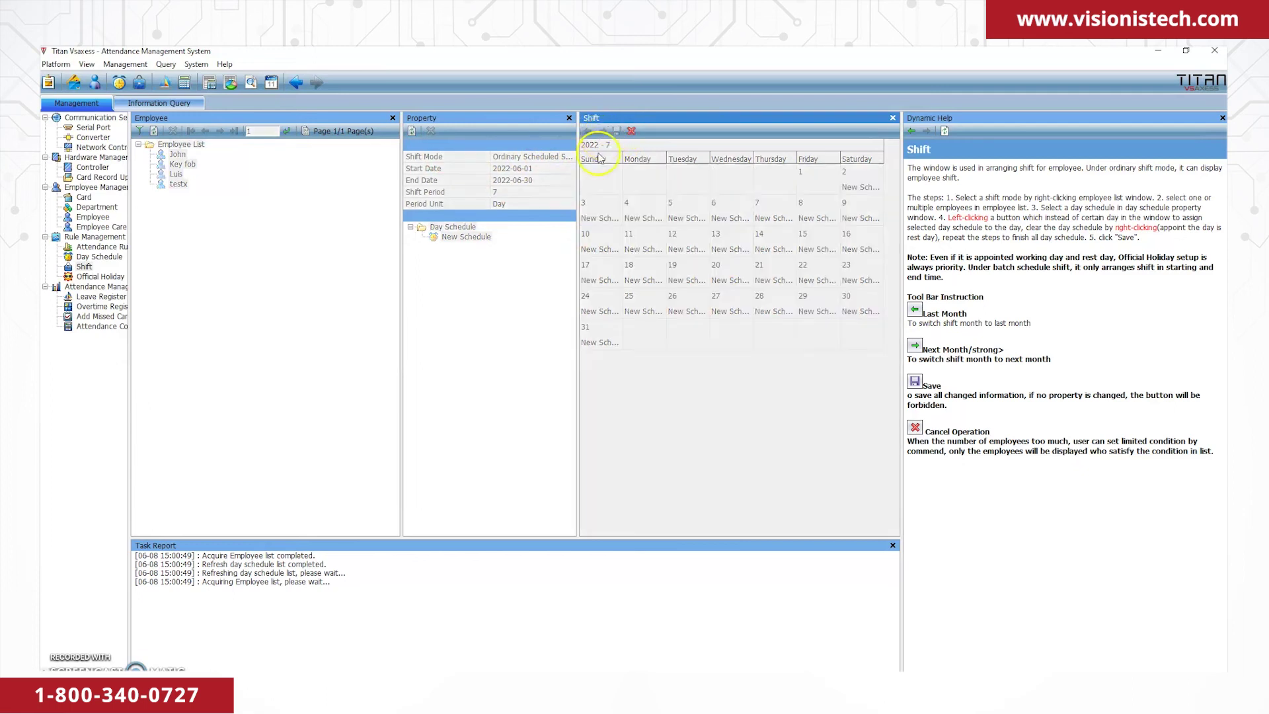
click(834, 191)
click(859, 189)
click(598, 217)
click(641, 217)
click(686, 216)
click(729, 217)
click(774, 217)
click(816, 218)
click(851, 223)
click(598, 245)
click(641, 246)
click(686, 246)
click(729, 246)
click(762, 246)
click(816, 246)
click(859, 246)
click(598, 277)
click(641, 278)
click(686, 278)
click(729, 278)
click(816, 278)
click(856, 281)
click(598, 309)
click(641, 309)
click(685, 309)
click(729, 310)
click(780, 308)
click(816, 309)
click(859, 310)
click(598, 338)
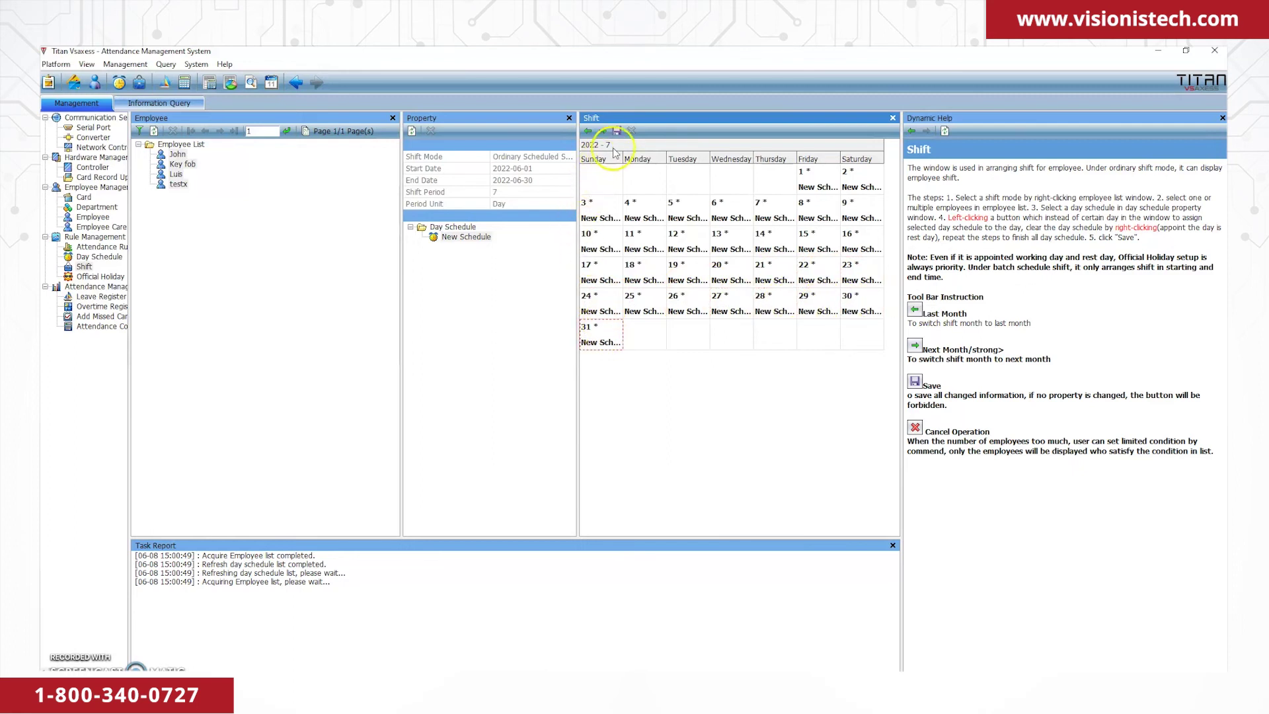
click(616, 130)
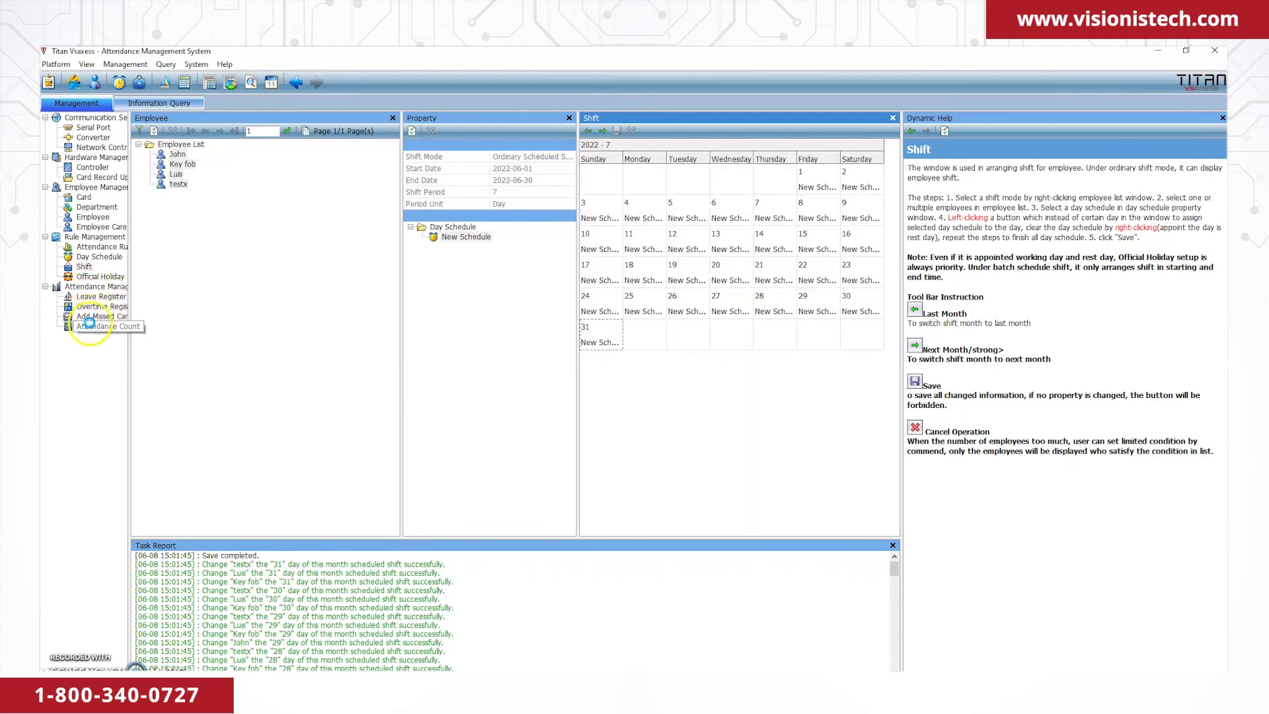
In Attendance Count, set both start and end date to 2022-06-08.
click(89, 323)
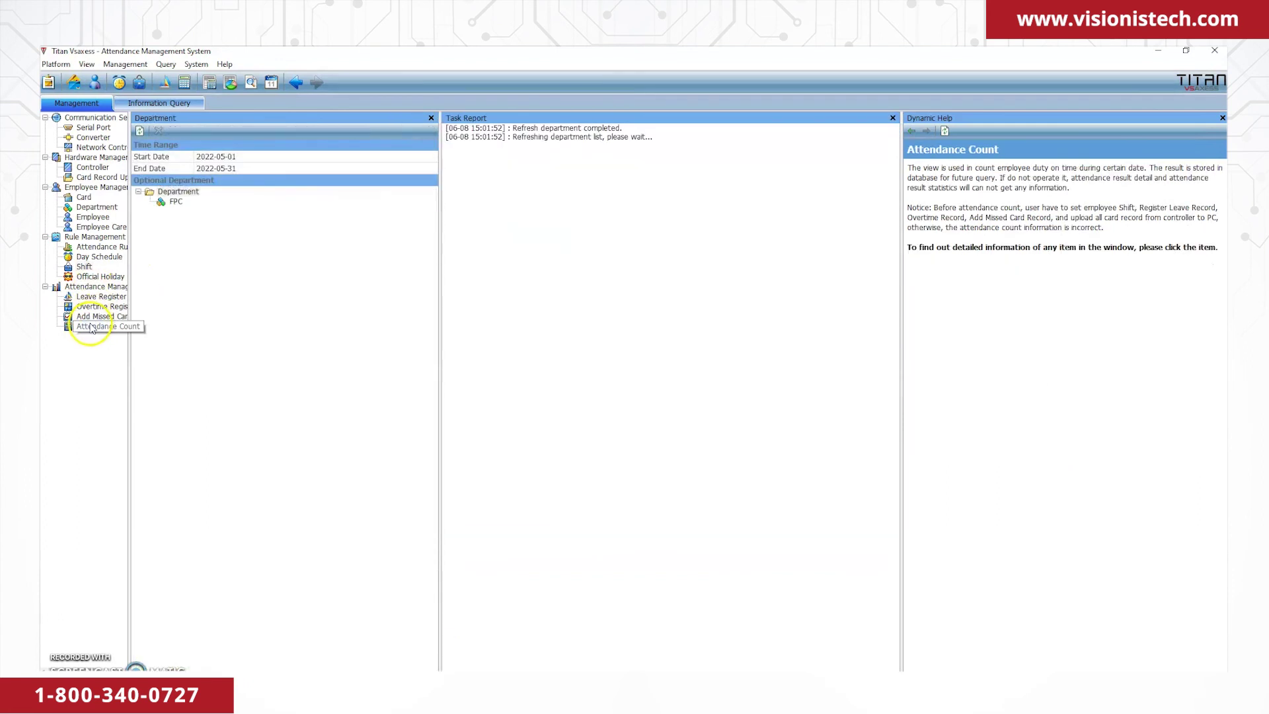
click(252, 159)
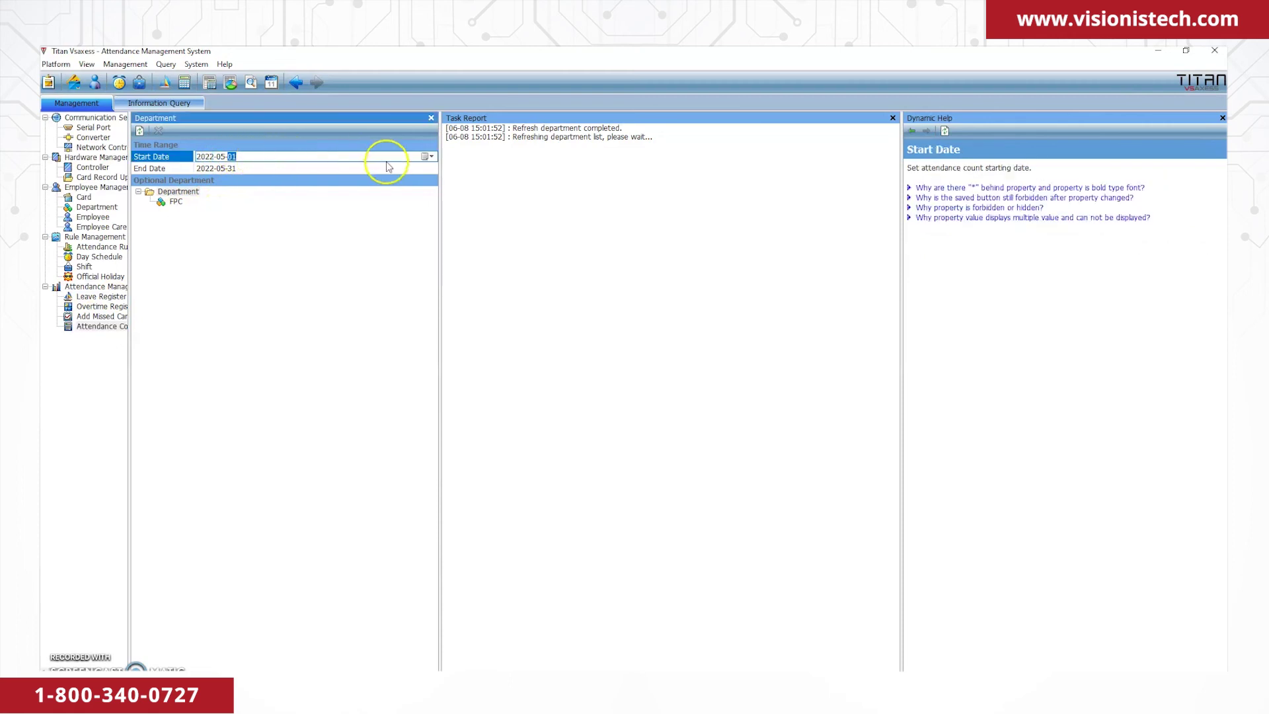
click(427, 156)
click(432, 172)
click(369, 206)
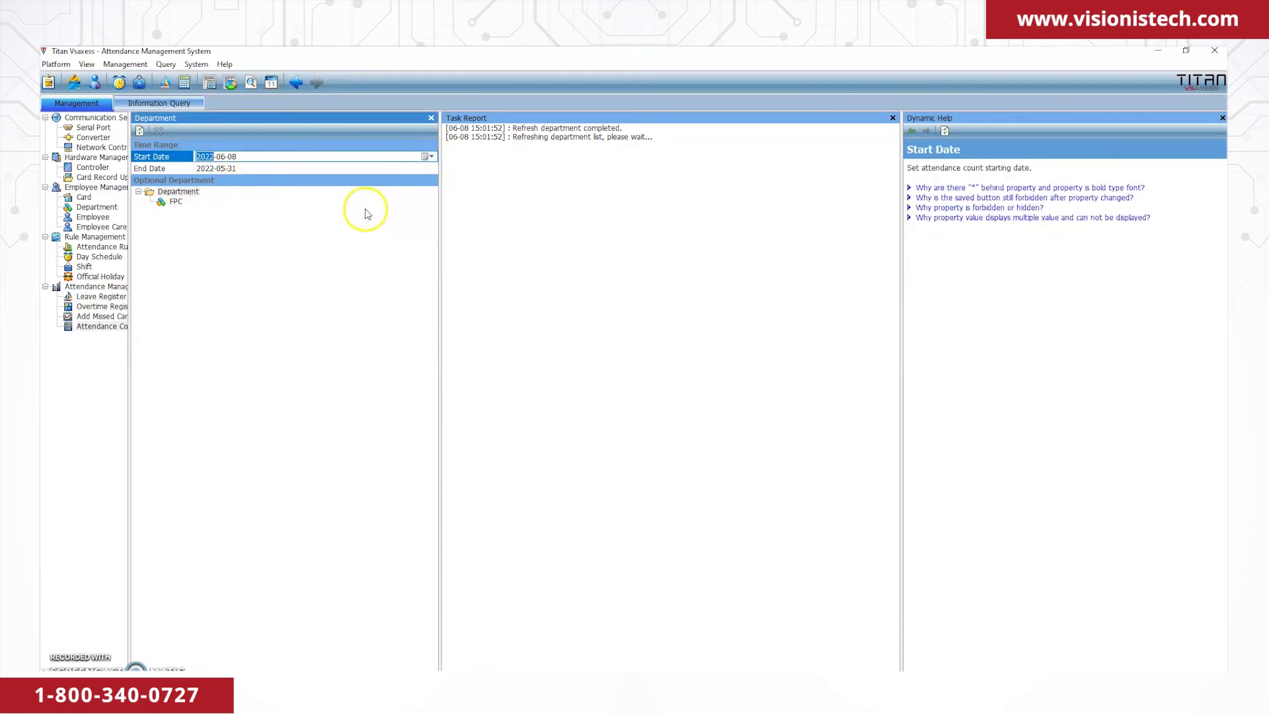
click(396, 170)
Run Count All Employees on the FPC department and confirm with OK.
click(177, 202)
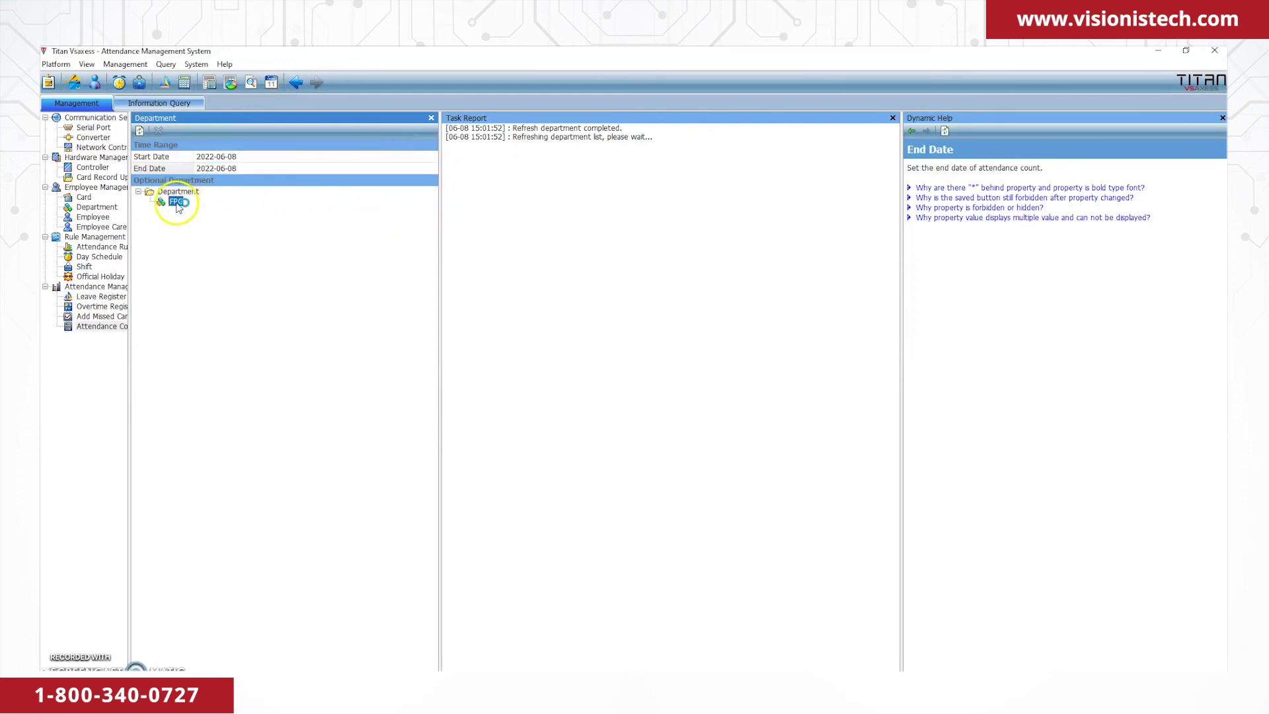
right_click(178, 206)
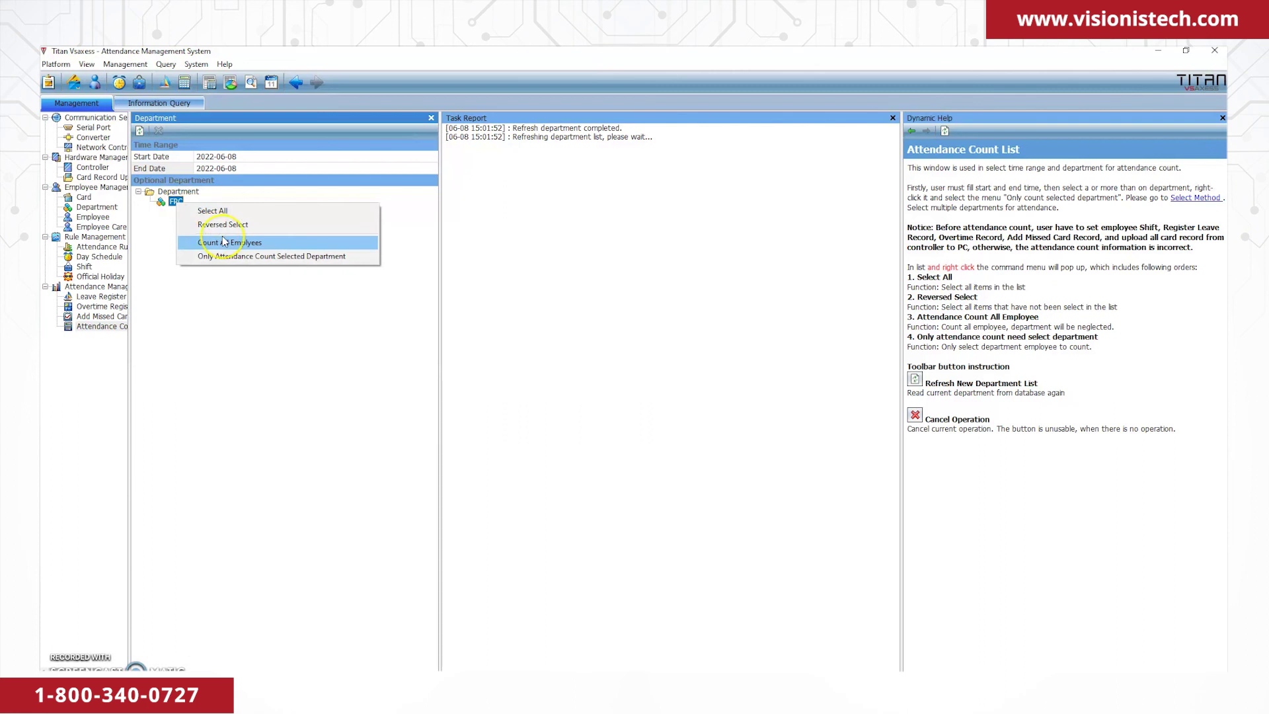
click(224, 242)
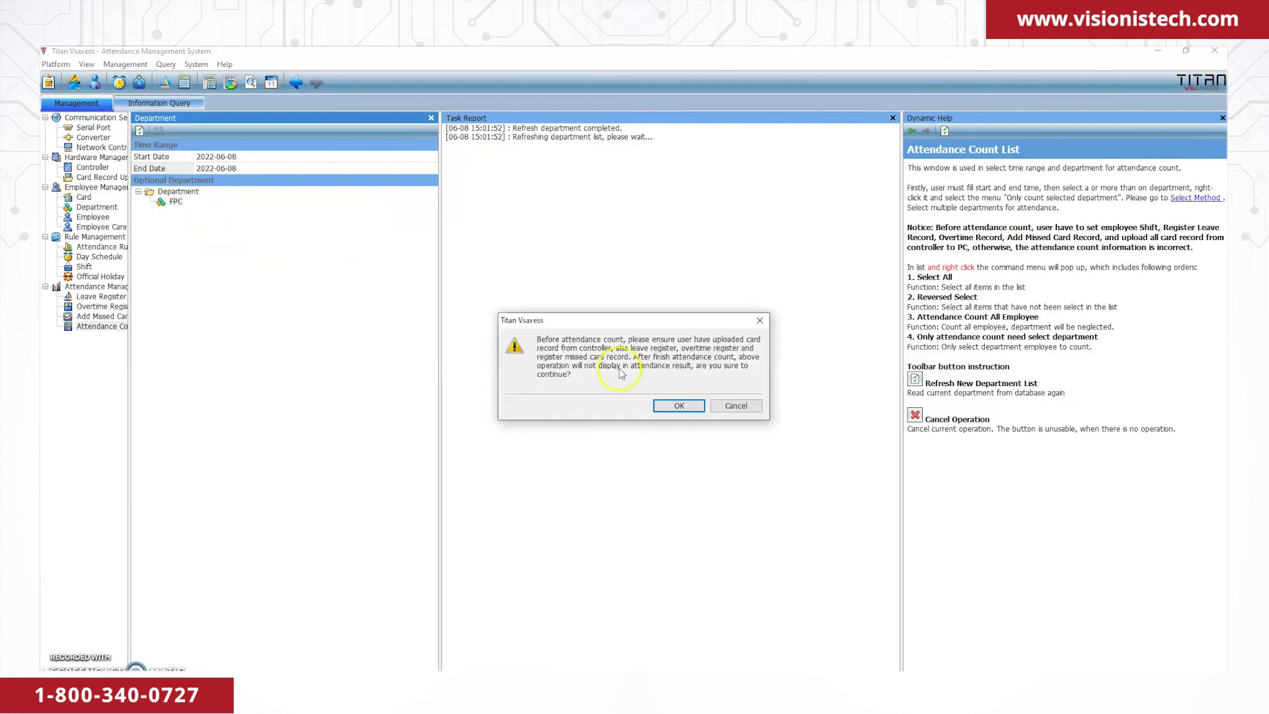
click(679, 406)
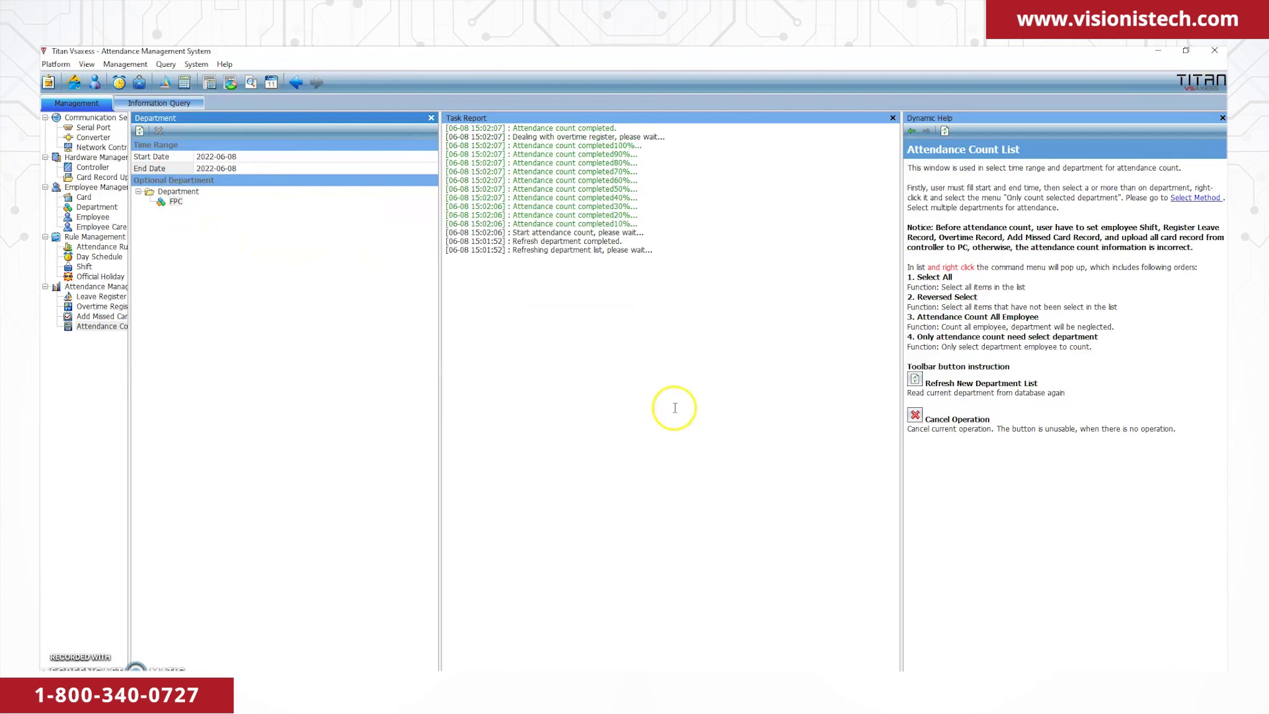
click(191, 66)
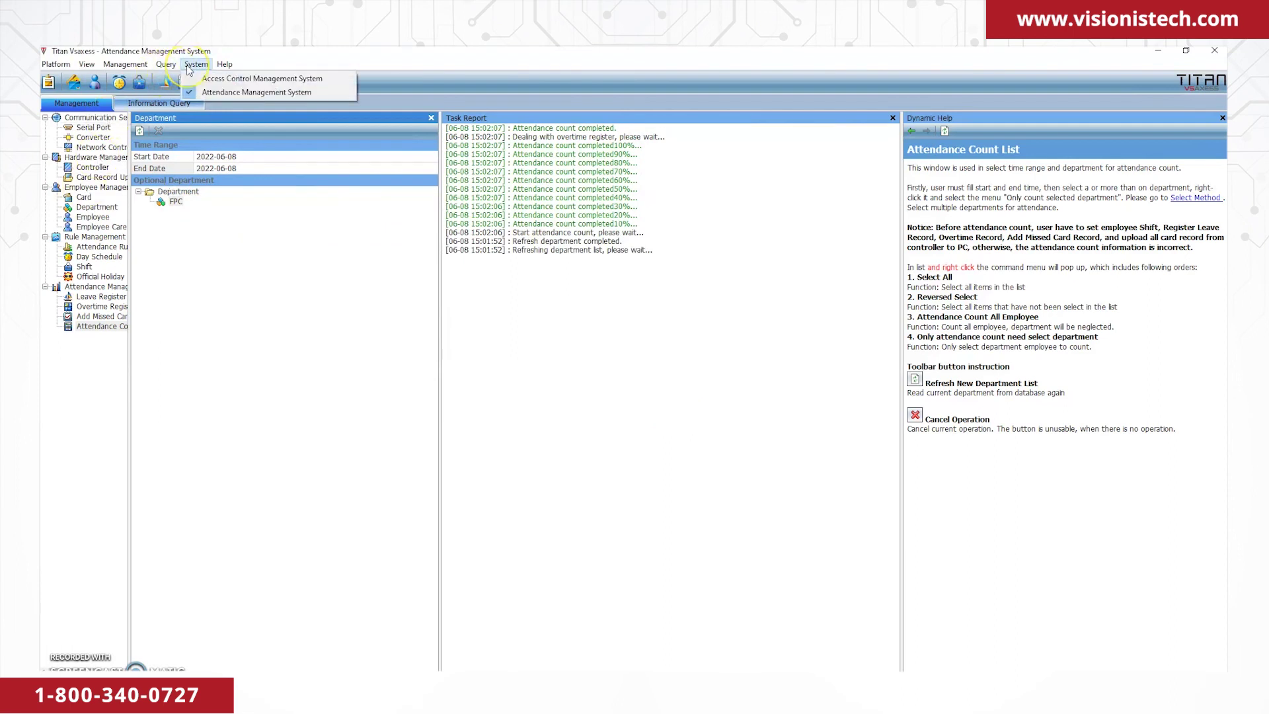
Switch to Access Control Management and run Upload Record on controller 2 ETL.
click(211, 84)
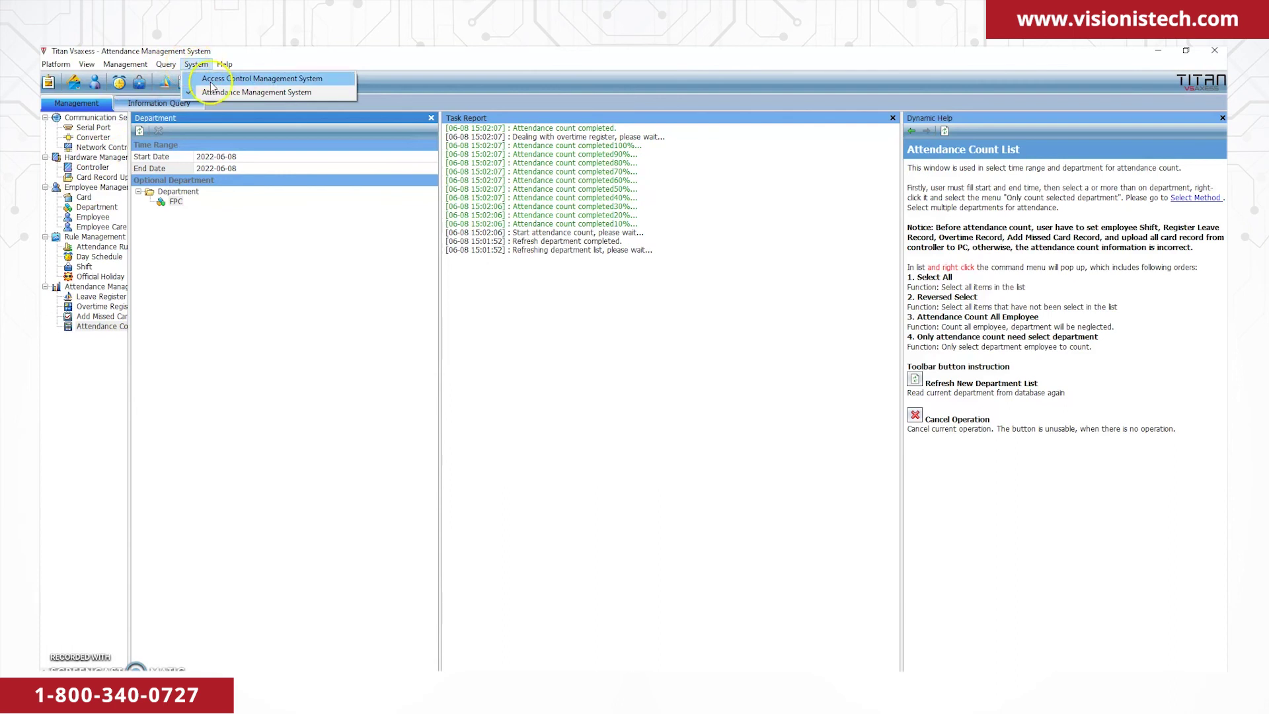
click(211, 84)
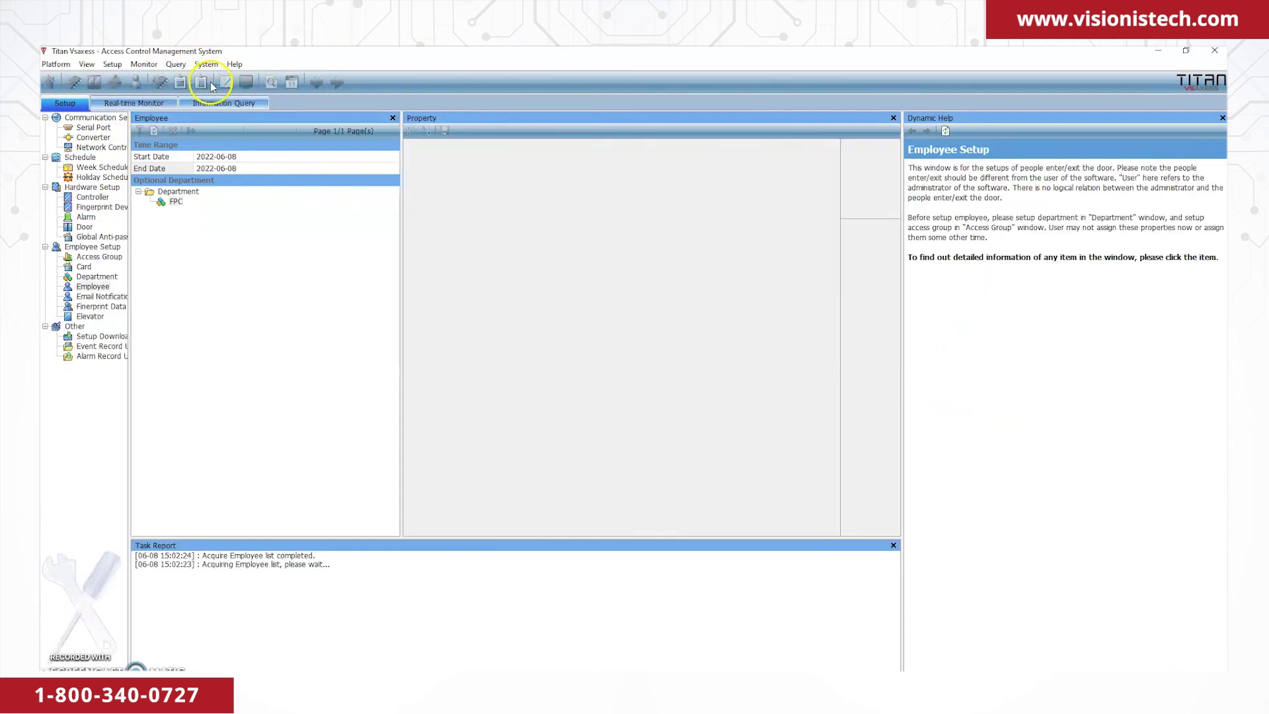
click(107, 342)
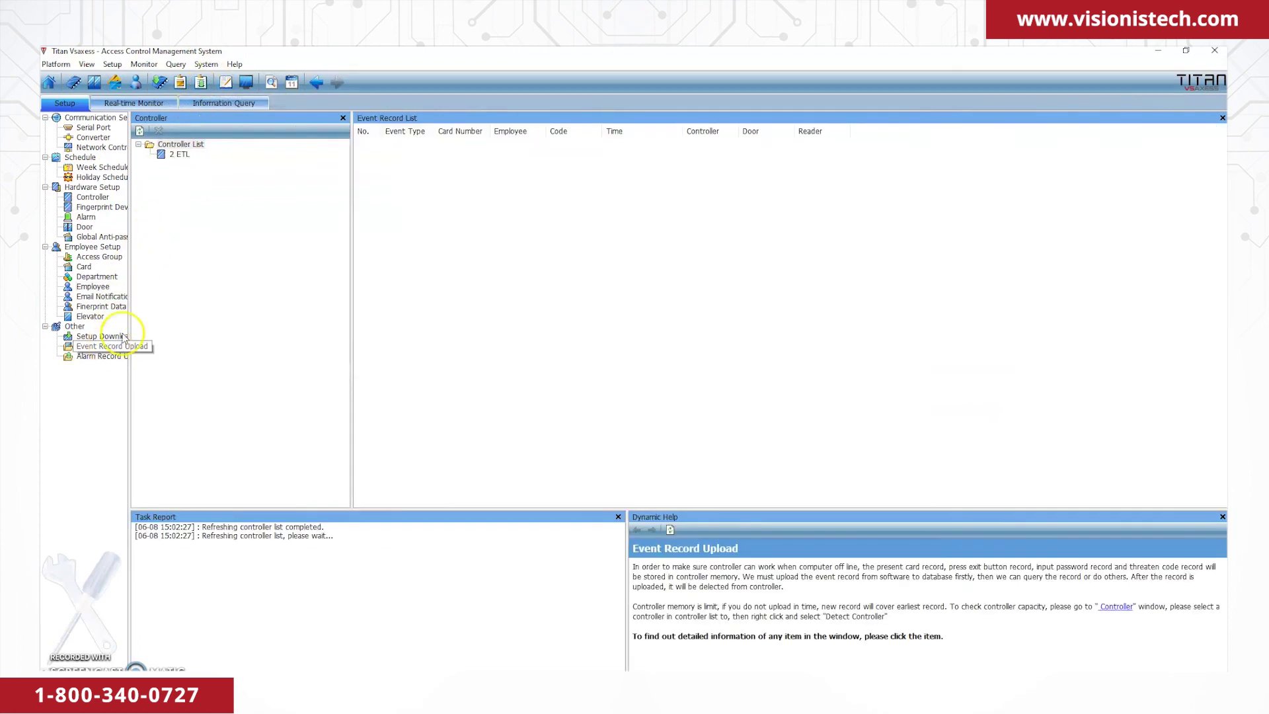
right_click(187, 160)
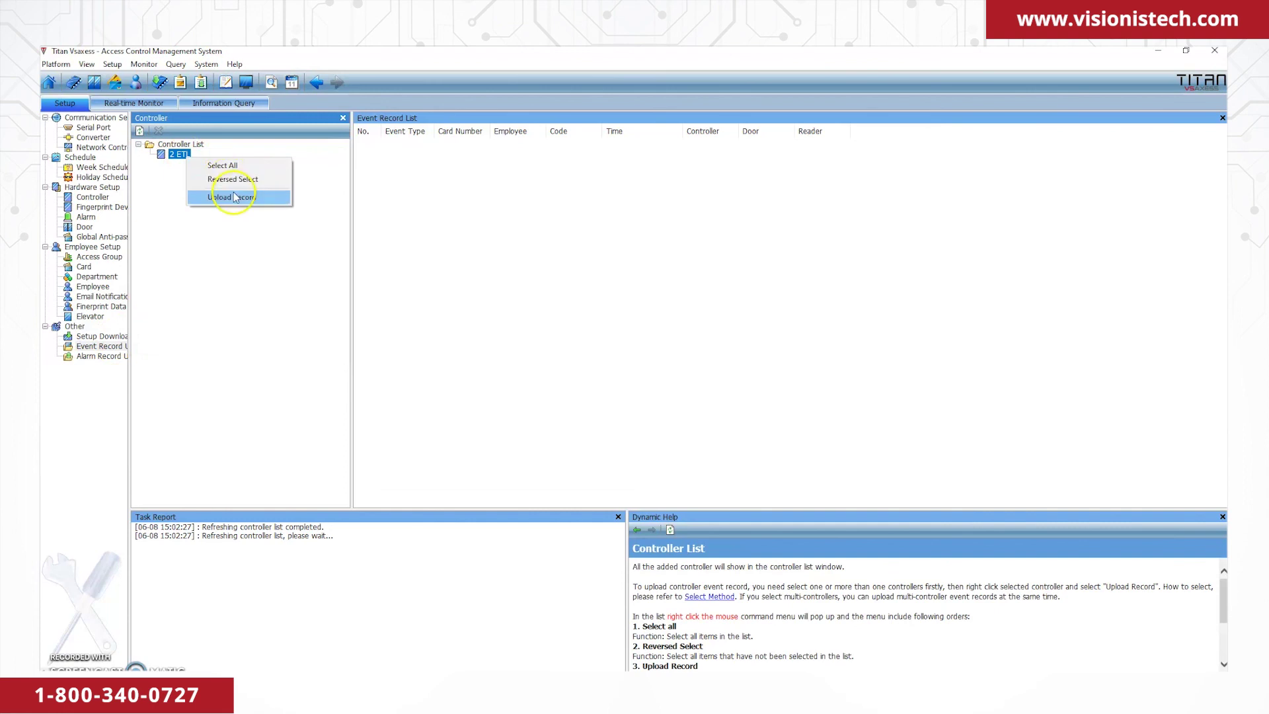
click(235, 197)
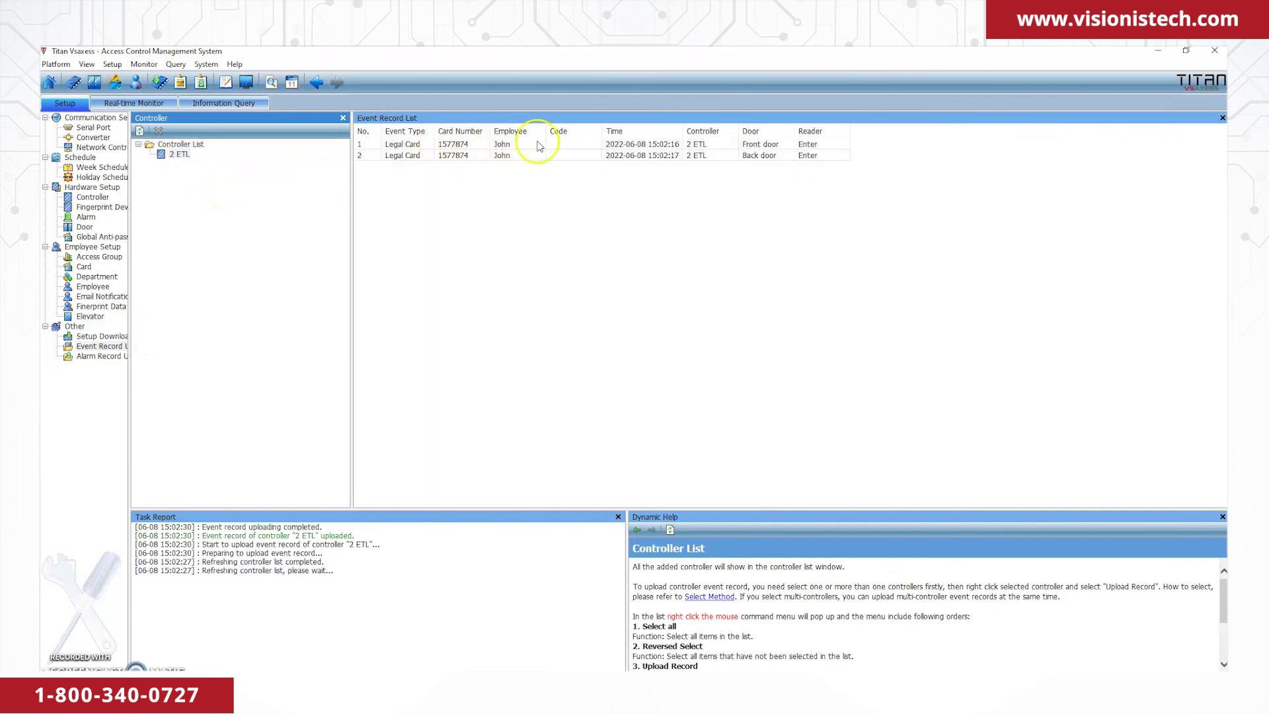
click(208, 64)
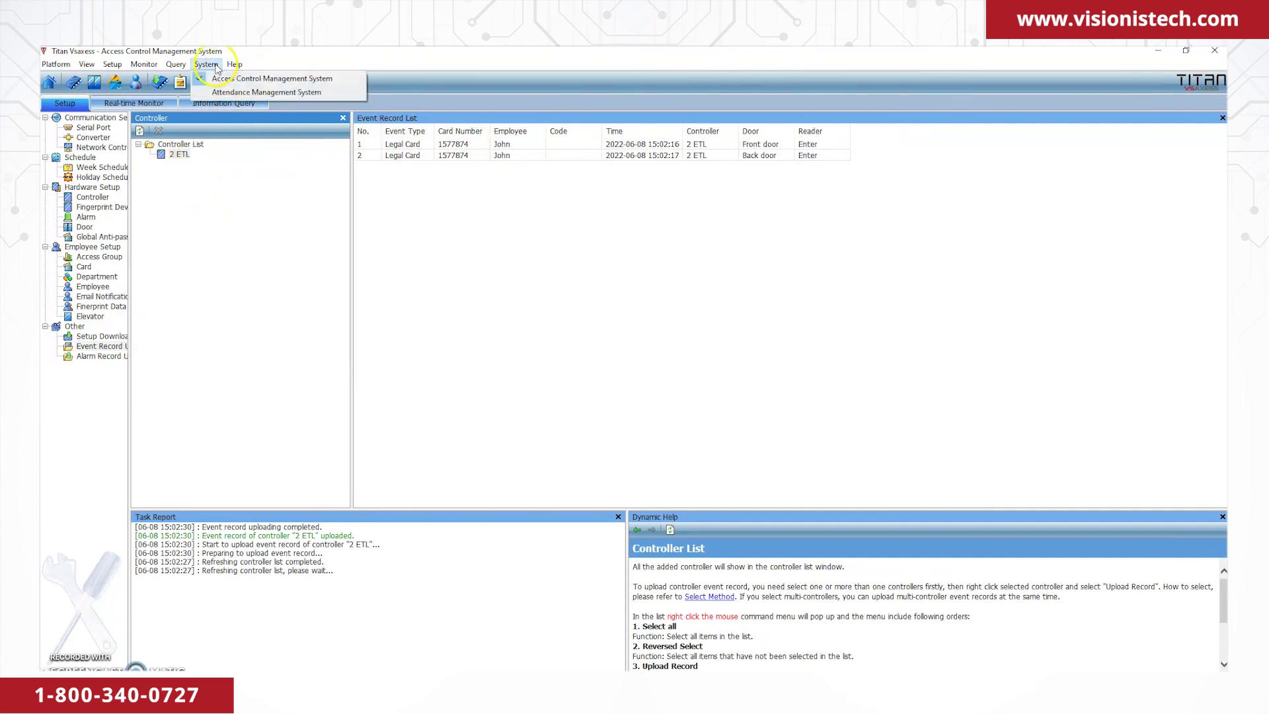
Switch to Attendance Management System and open Information Query > Attendance Result Detail.
click(229, 93)
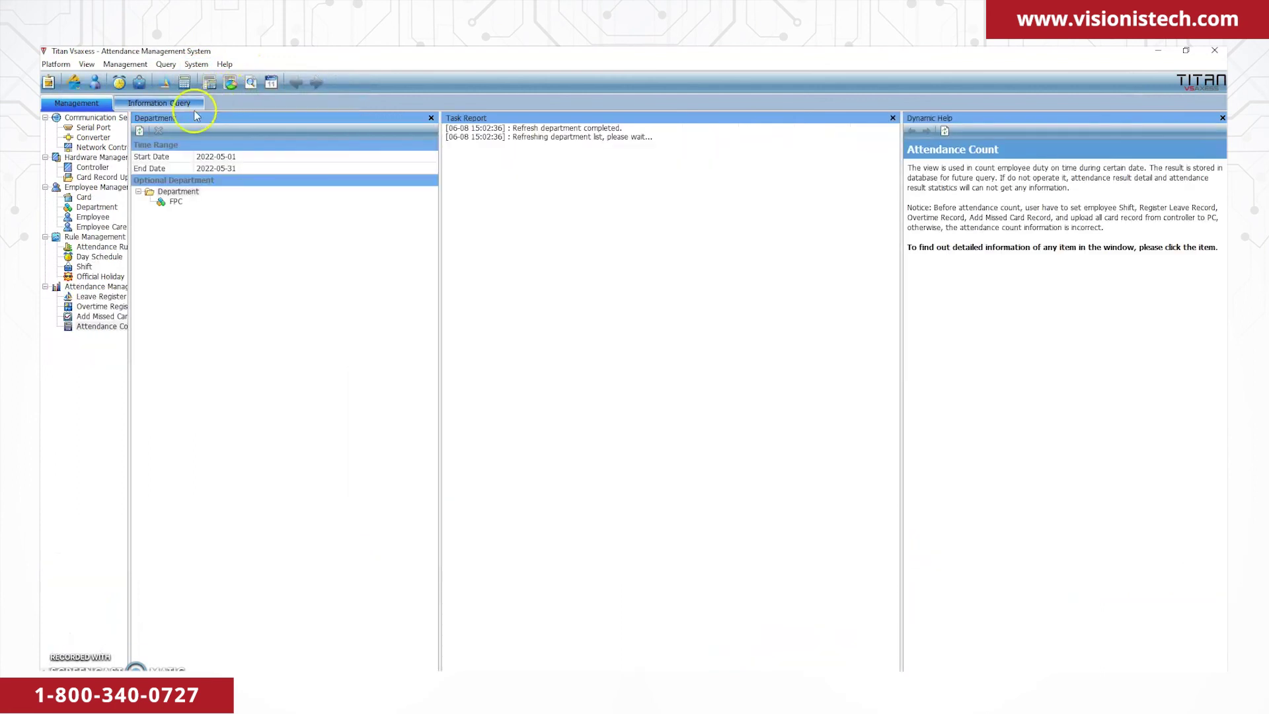
click(138, 103)
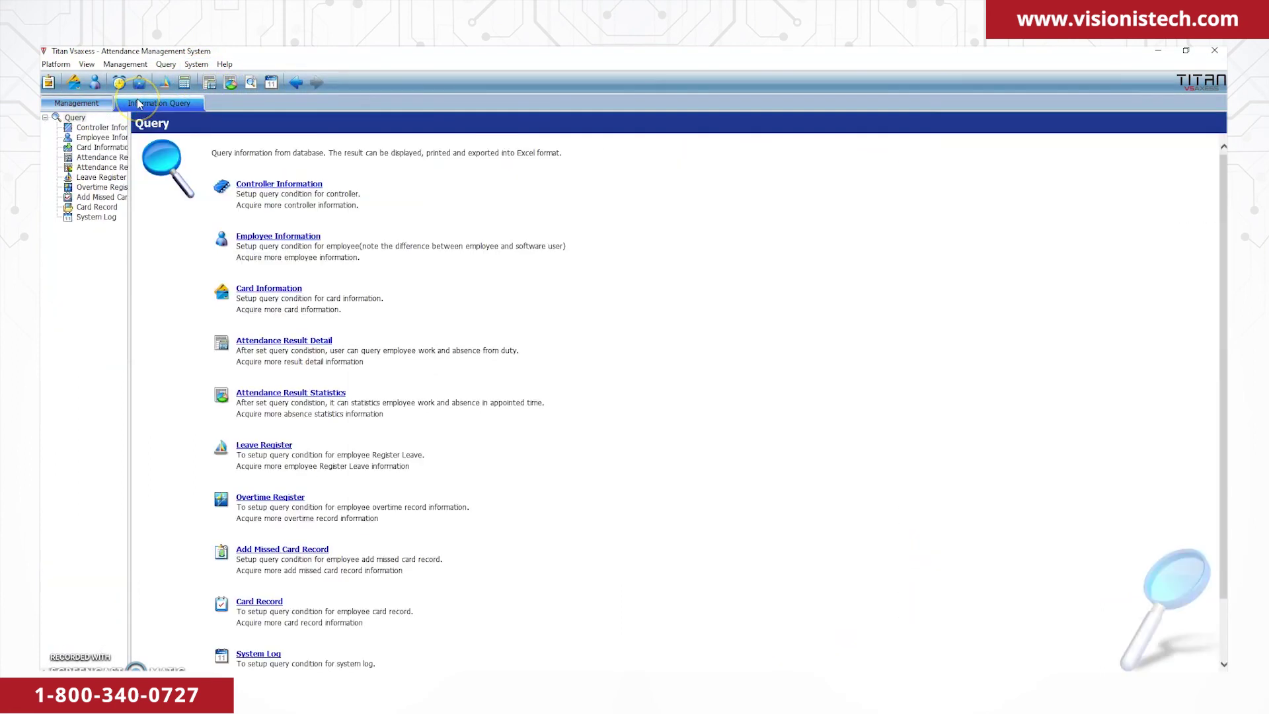
click(101, 157)
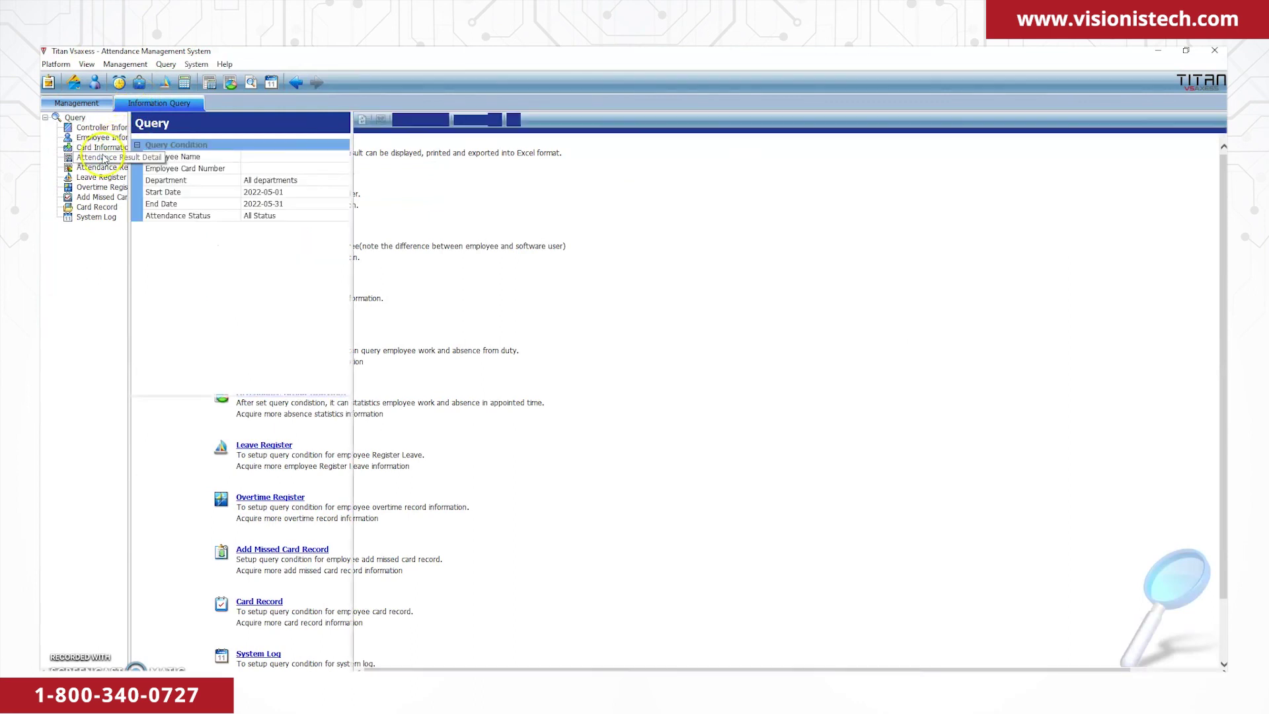
Set the query date range to 2022-06-08 and run the attendance result query.
click(291, 194)
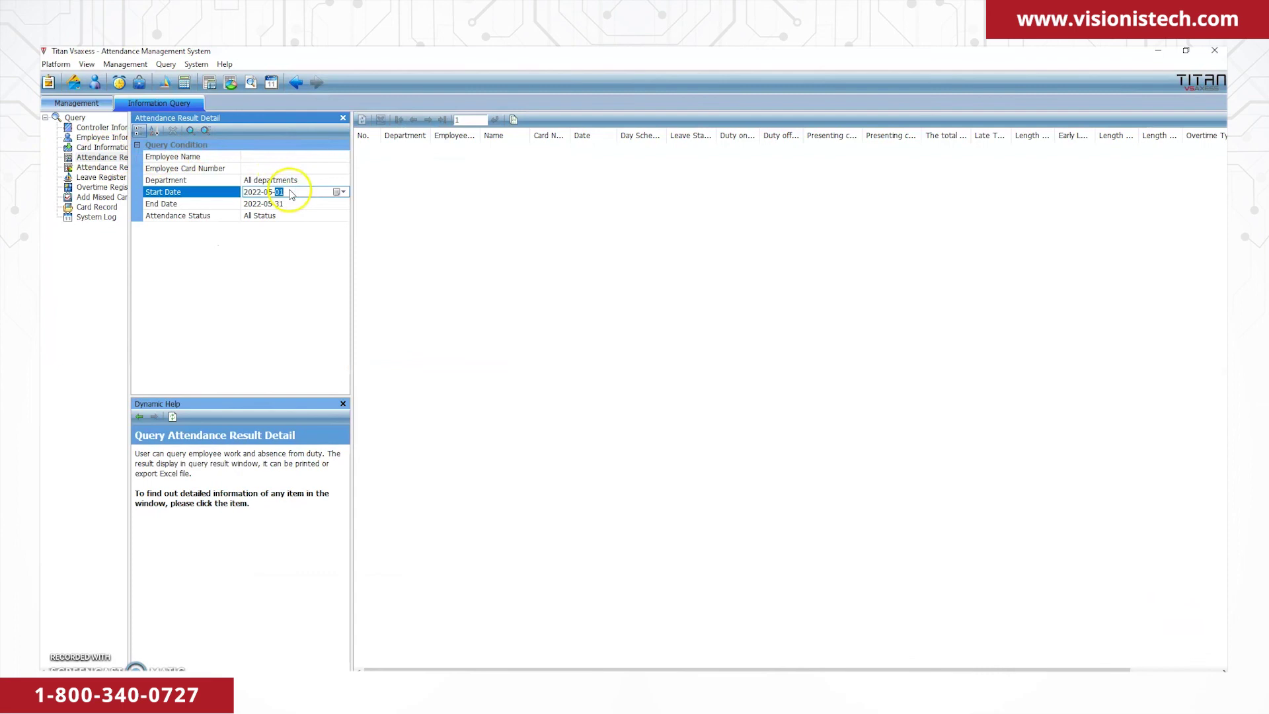
click(339, 191)
click(305, 209)
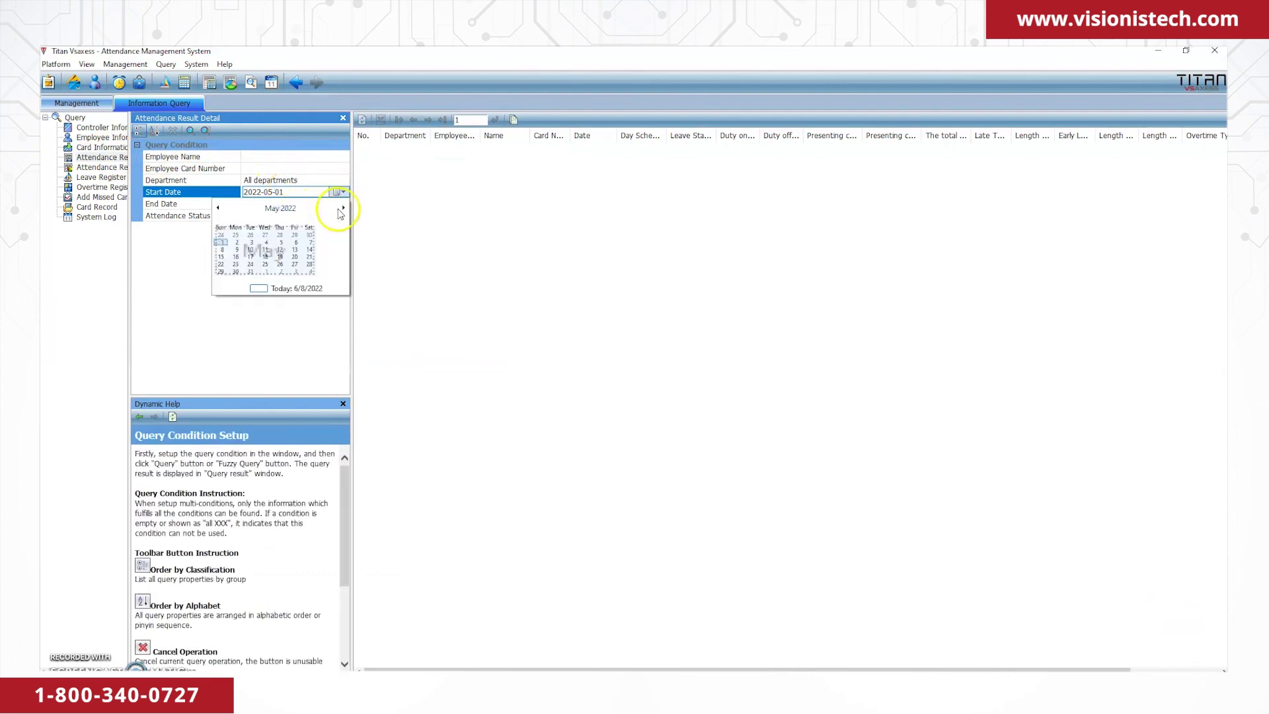
click(264, 249)
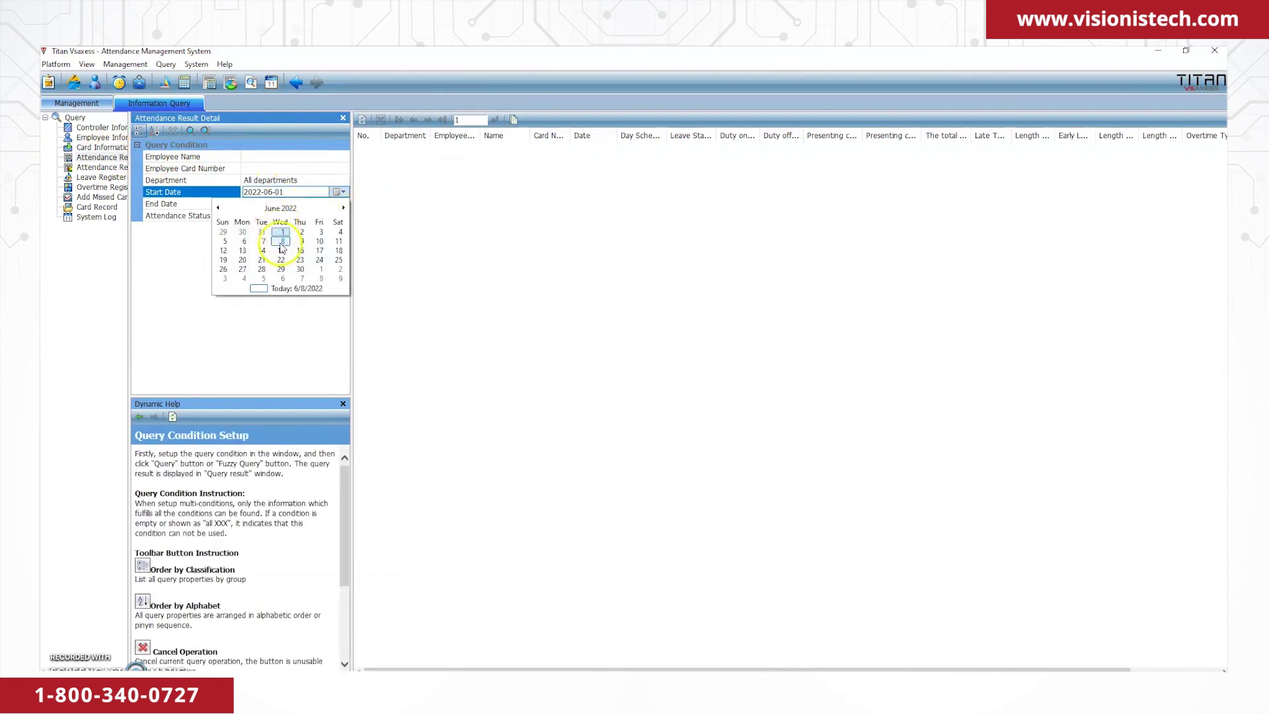
click(282, 242)
click(295, 204)
click(271, 247)
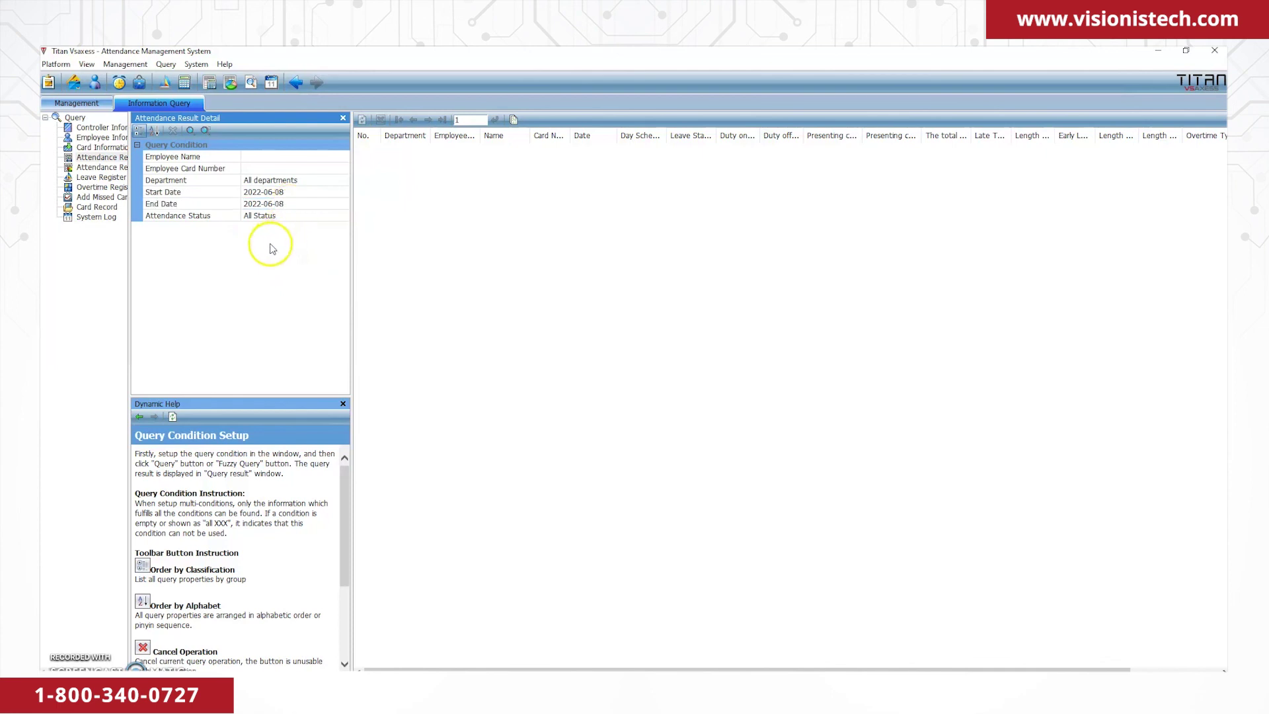
click(191, 131)
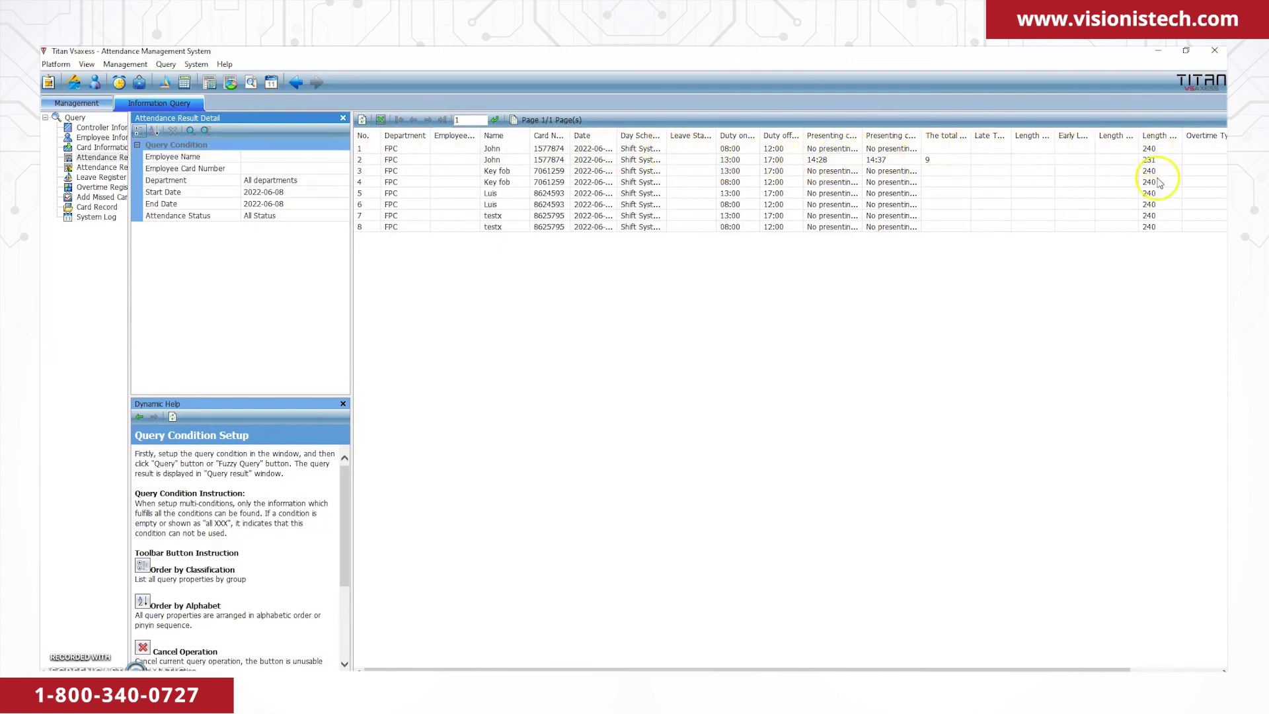
click(379, 120)
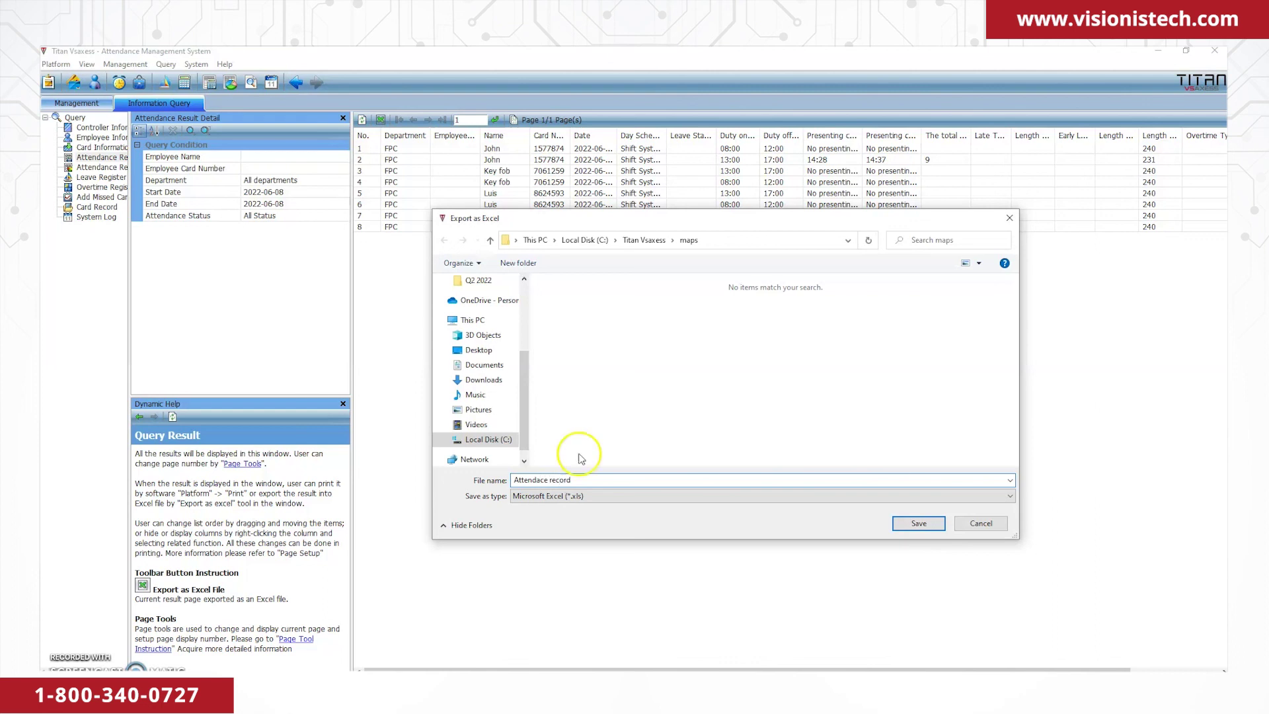
Save the Excel export as 'Attendace record' in C:\Titan Vsaxess\maps and acknowledge the success message.
click(814, 476)
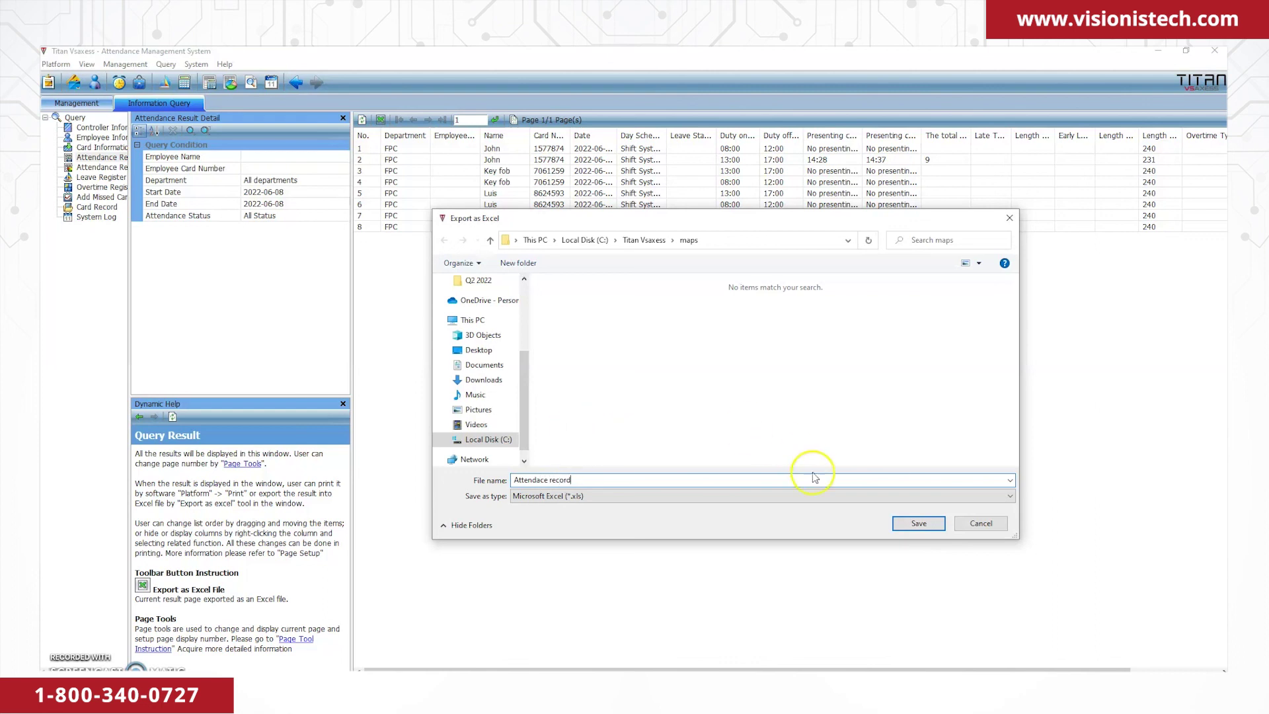
click(900, 526)
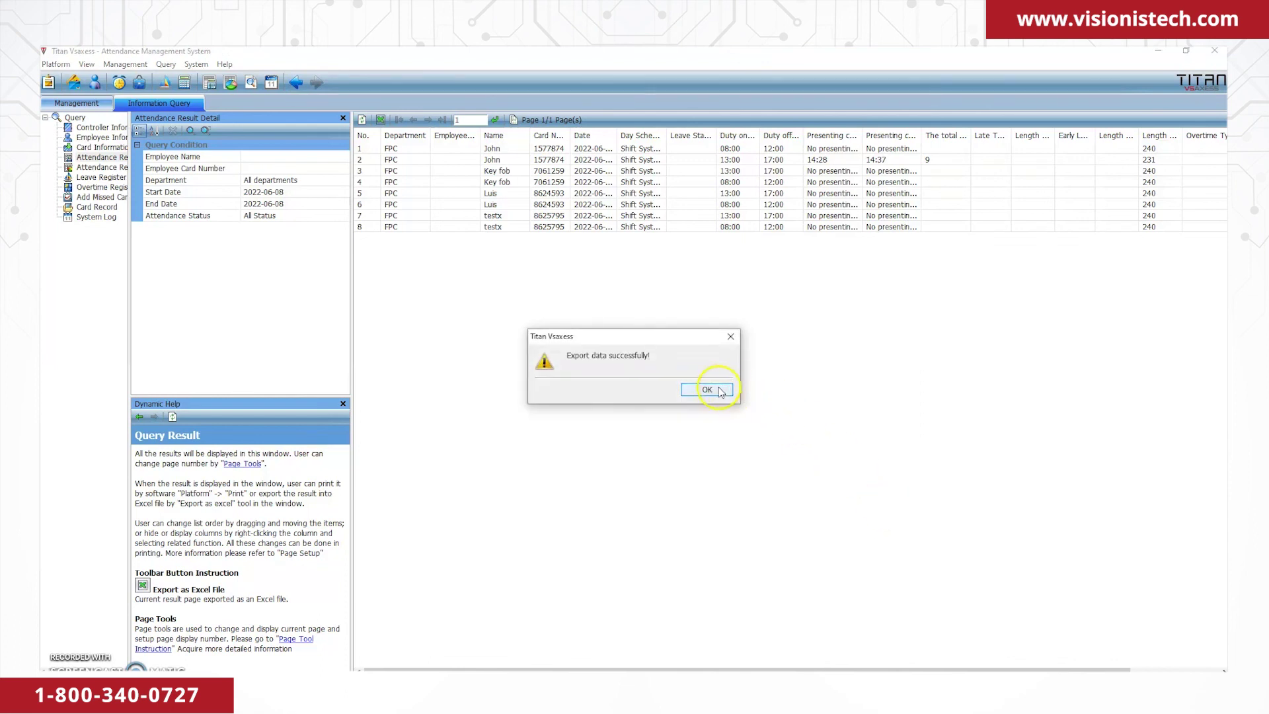
click(707, 389)
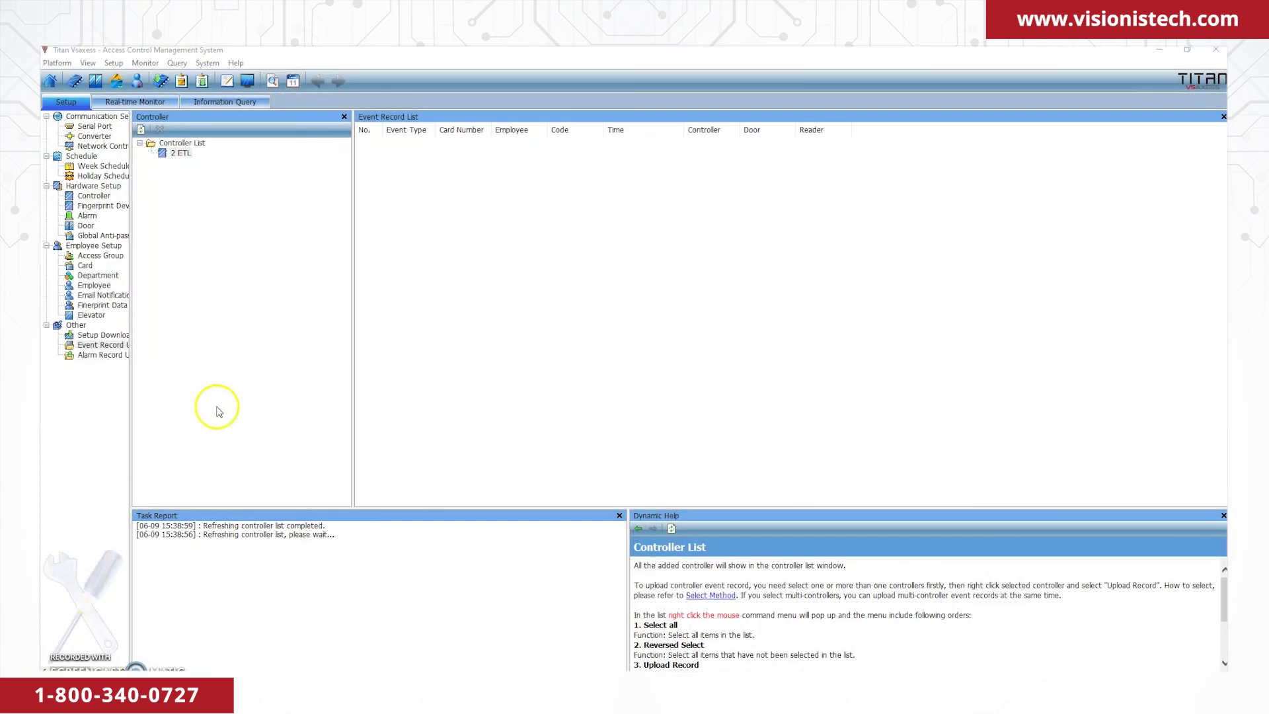
Close Titan Vsaxess and accept the database backup to C:\Titan Vsaxess\database.
click(1213, 51)
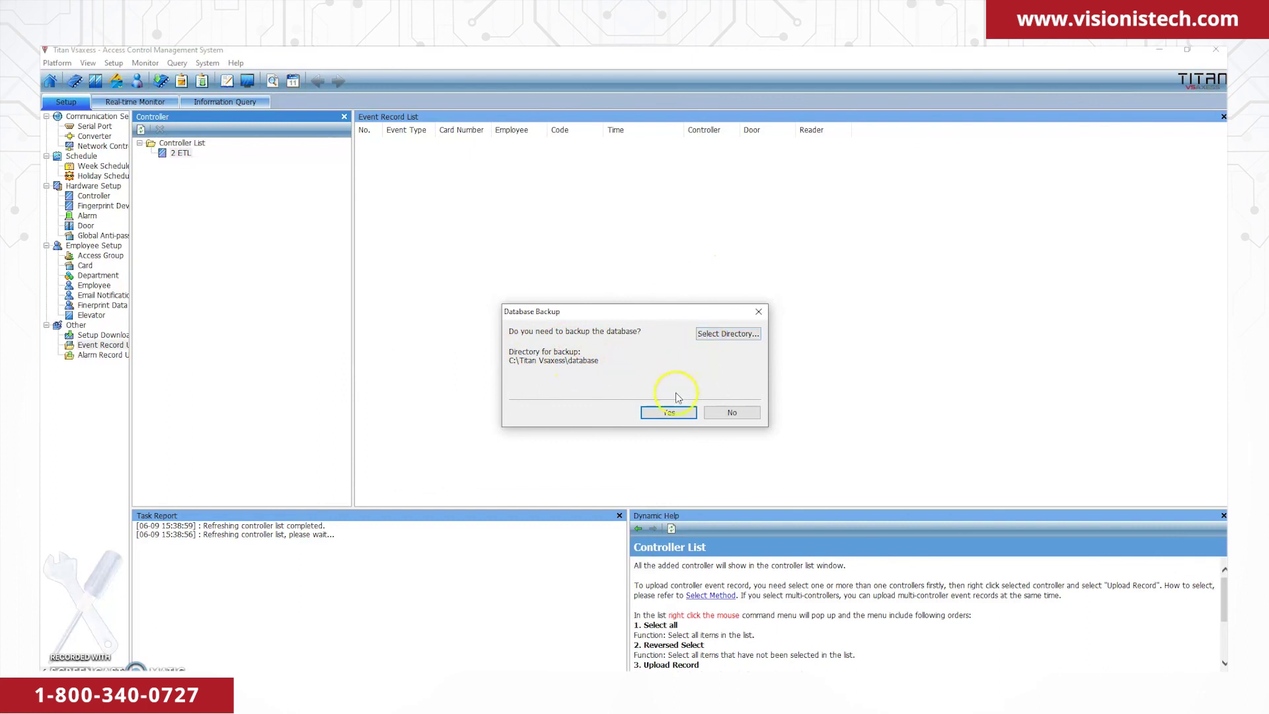
click(670, 412)
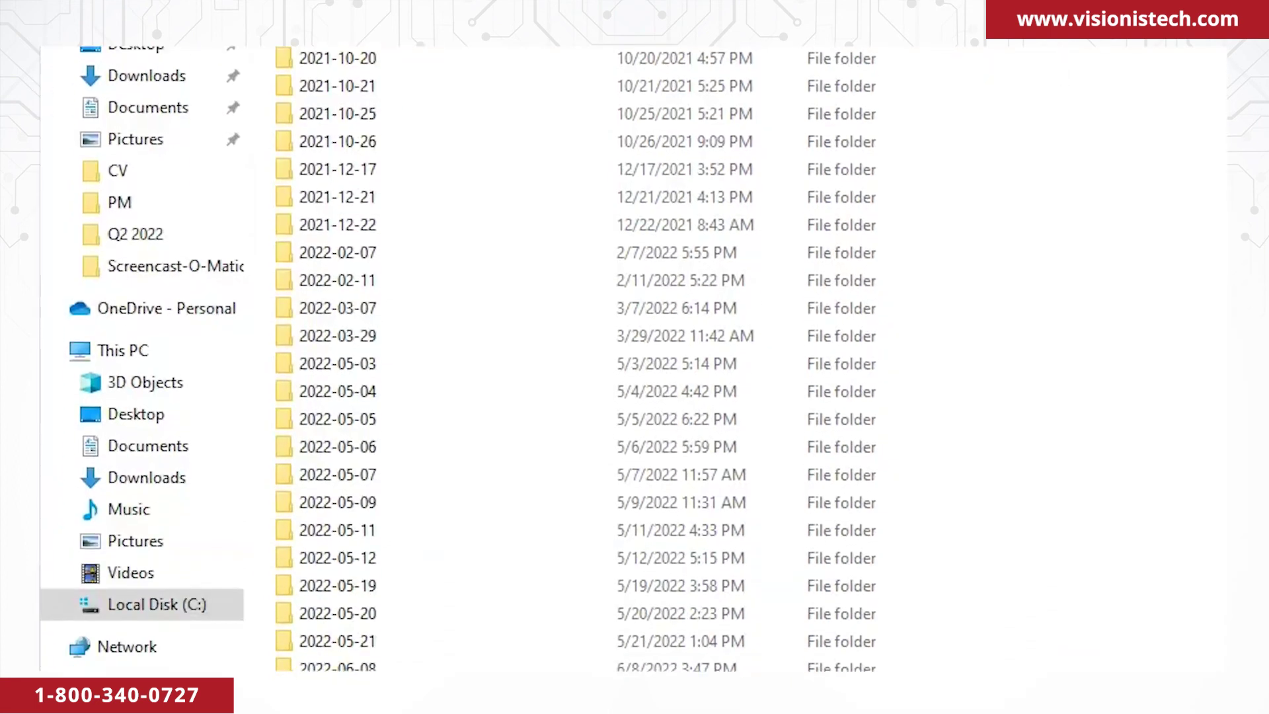
Copy the 1,496 KB Property2 Access database from the 2022-06-09 backup folder.
click(365, 386)
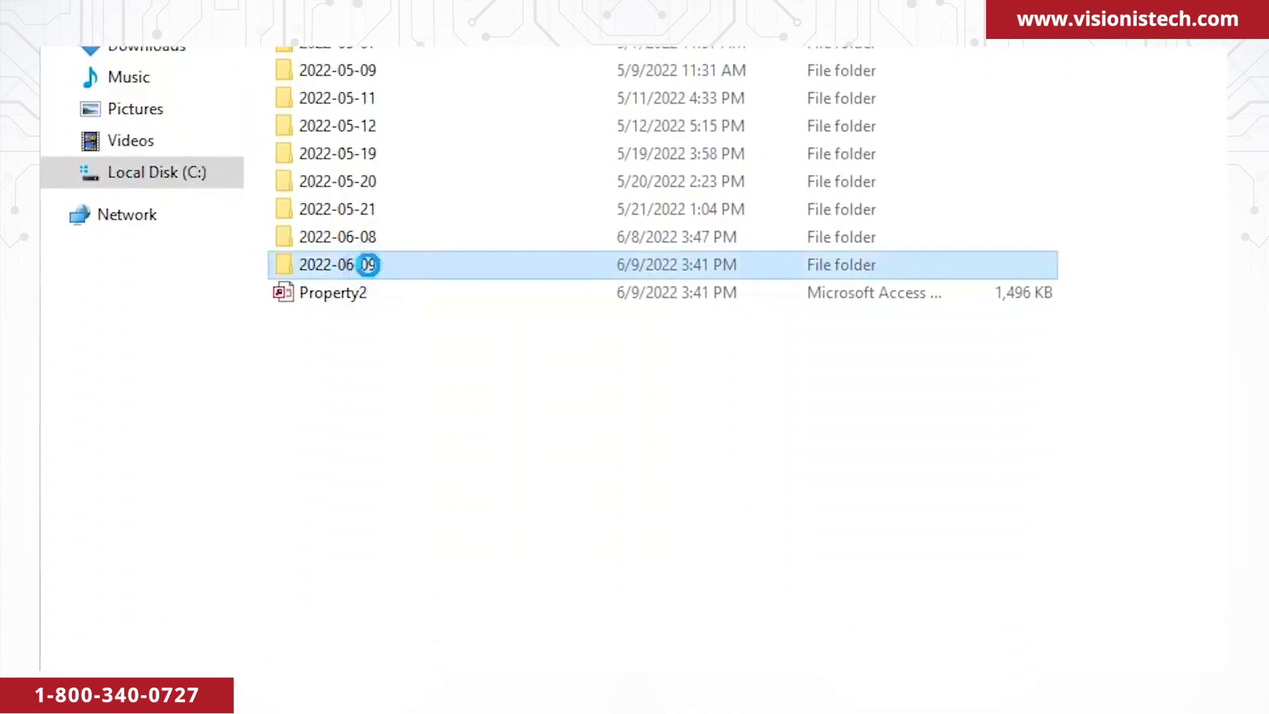
double_click(369, 264)
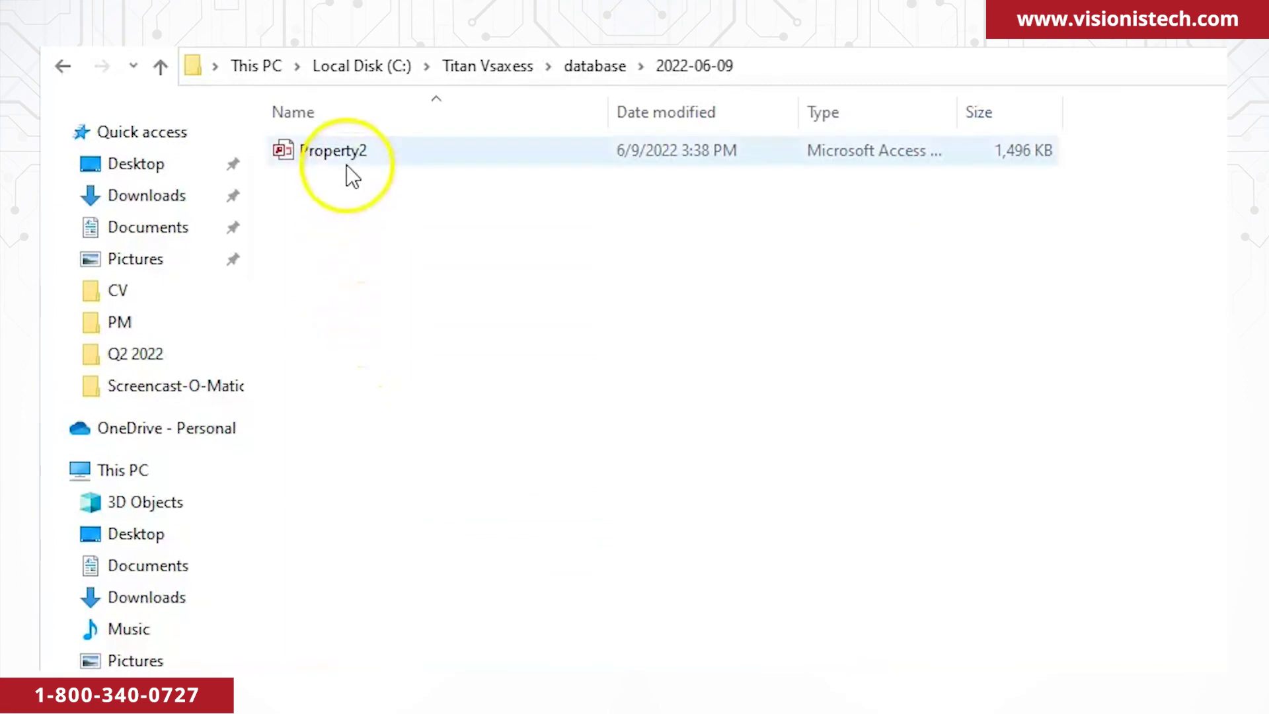
right_click(349, 164)
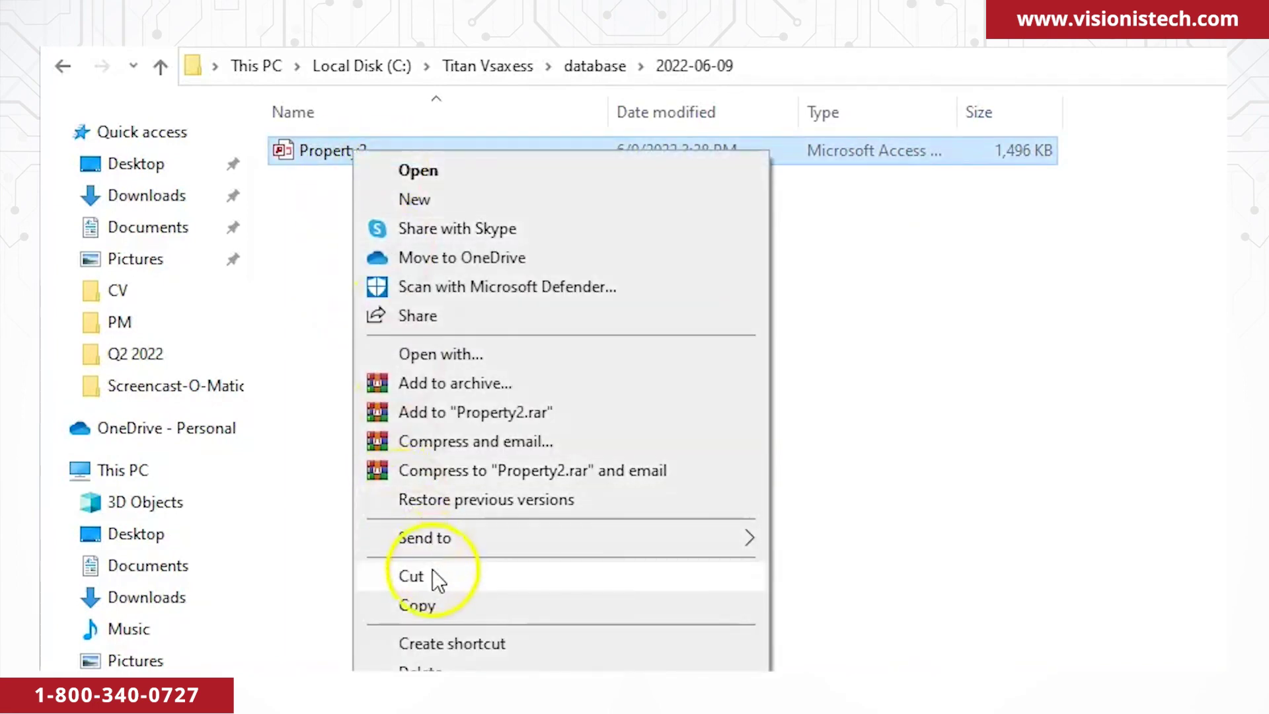
click(436, 601)
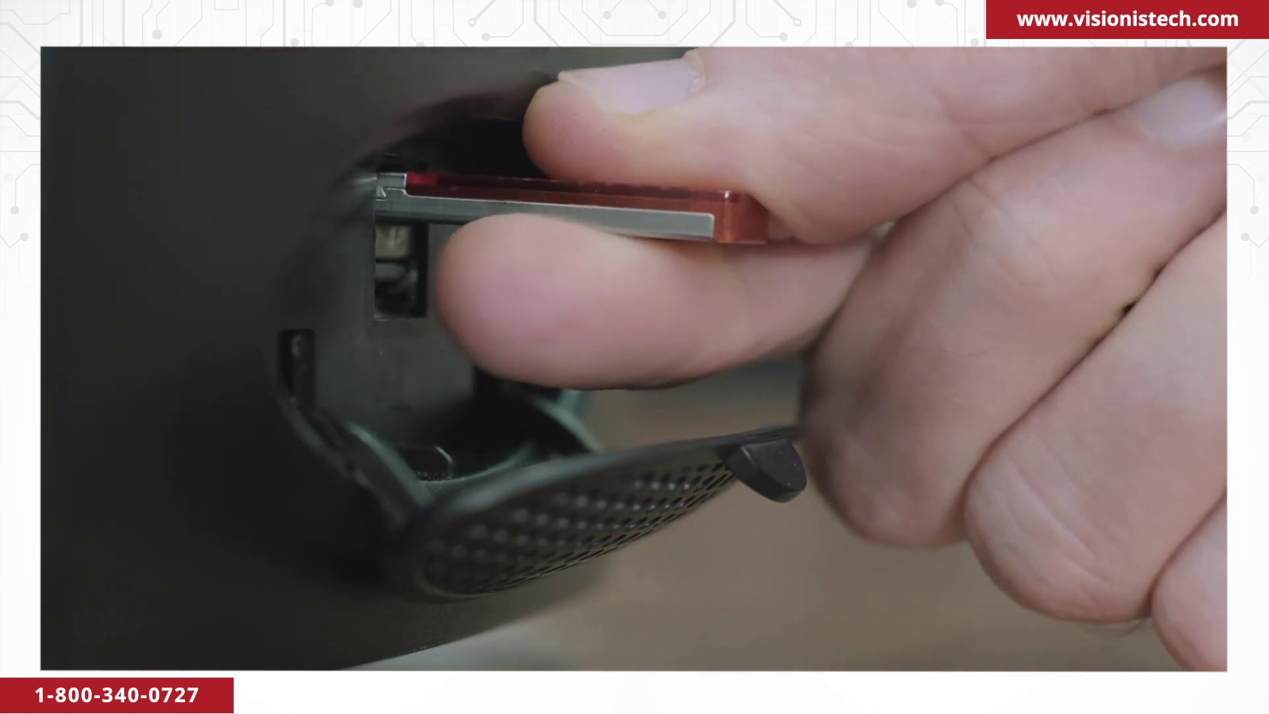